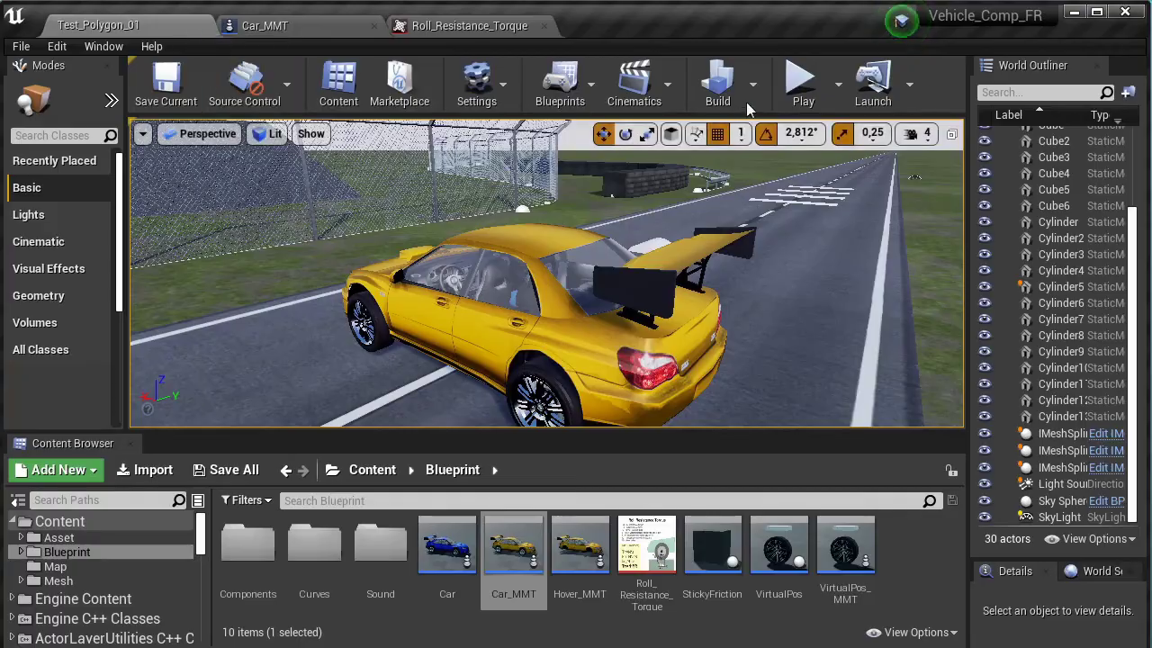
Play-test the level driving the car forward, then stop and return to the Car_MMT Event Graph.
left_click(801, 83)
left_click(576, 360)
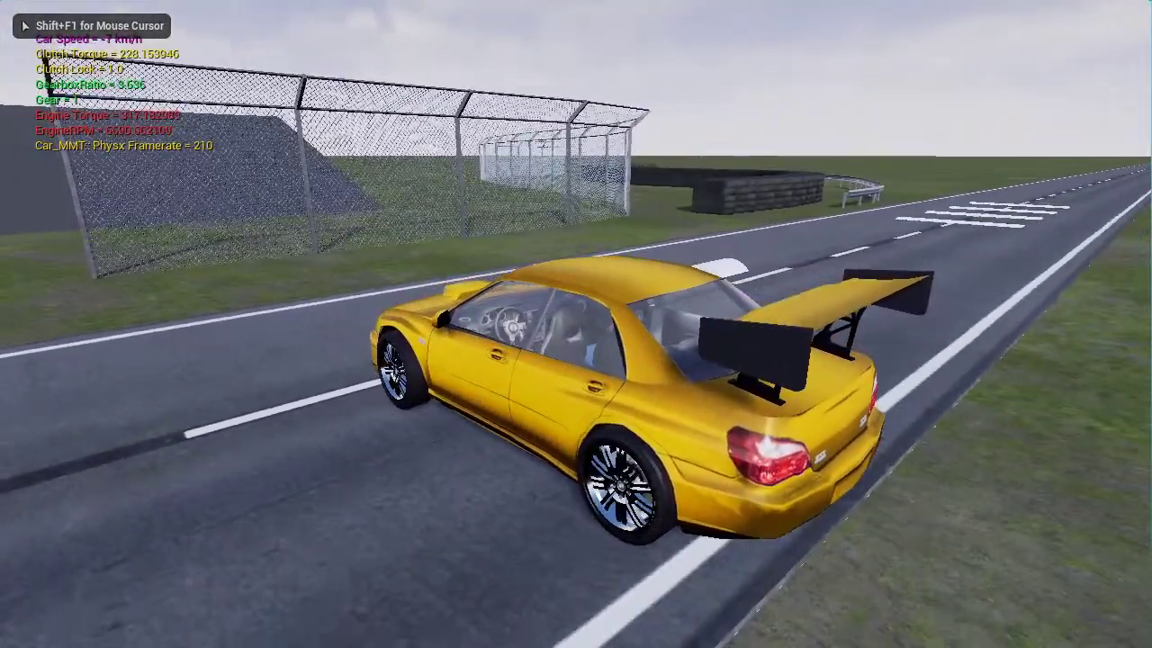
key("w")
key("shift+F1")
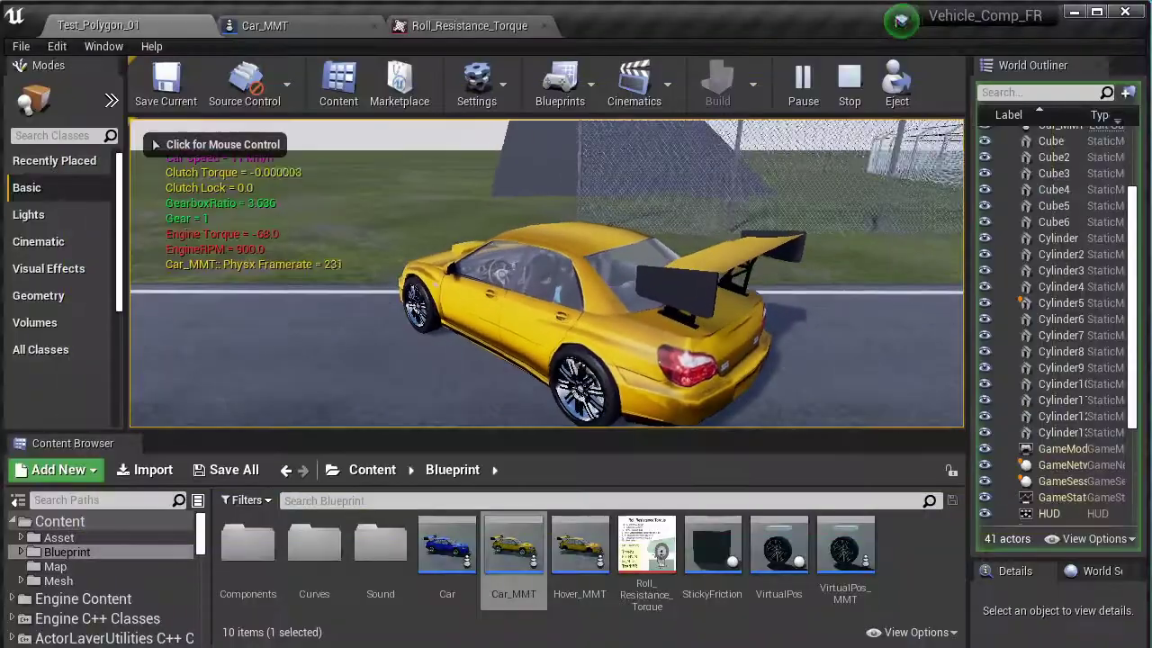
key("Escape")
left_click(264, 25)
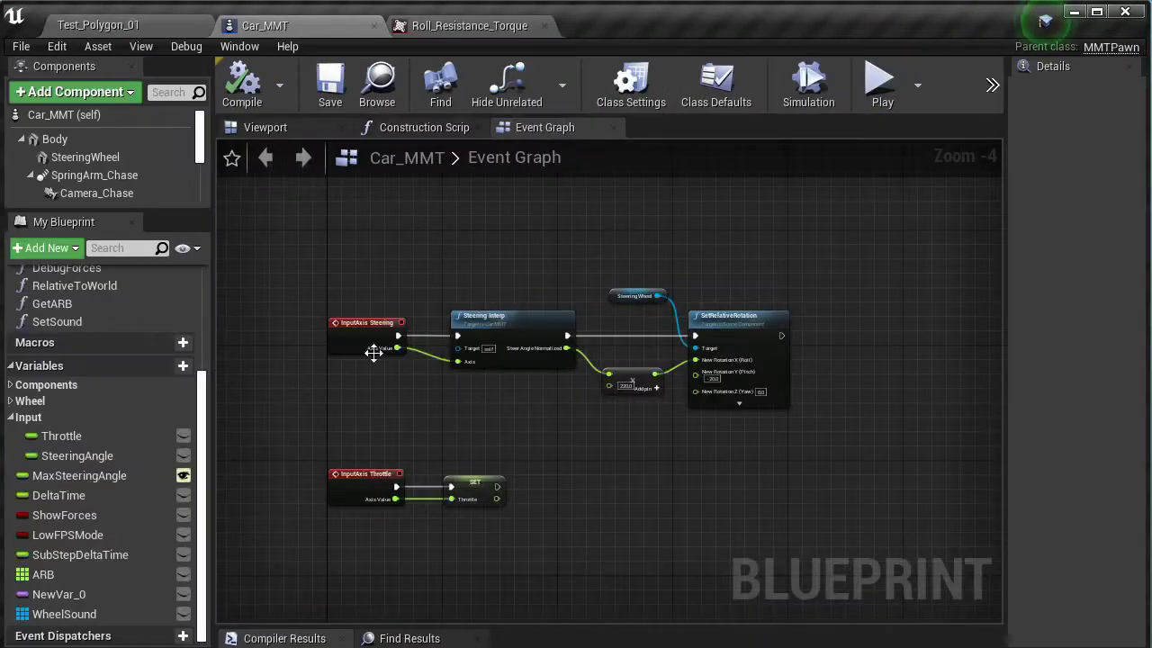
Add a Print String node after the SET Throttle node.
scroll(506, 616, "up", 4)
right_click(592, 378)
type("print")
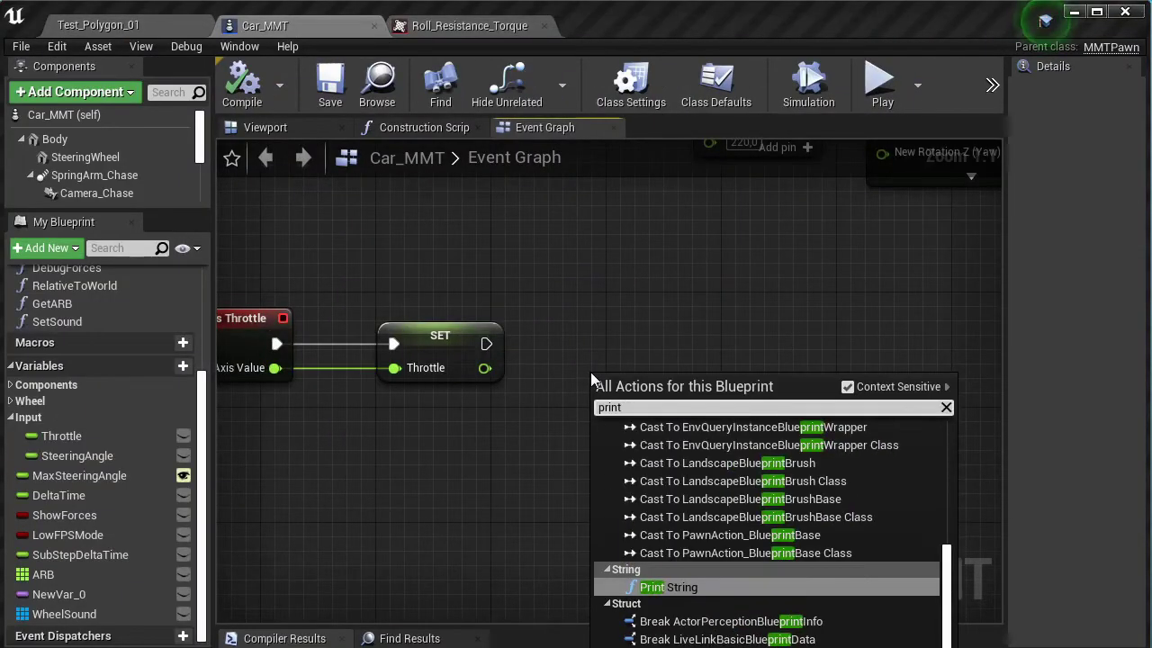
left_click(686, 588)
left_click_drag(646, 378, 804, 322)
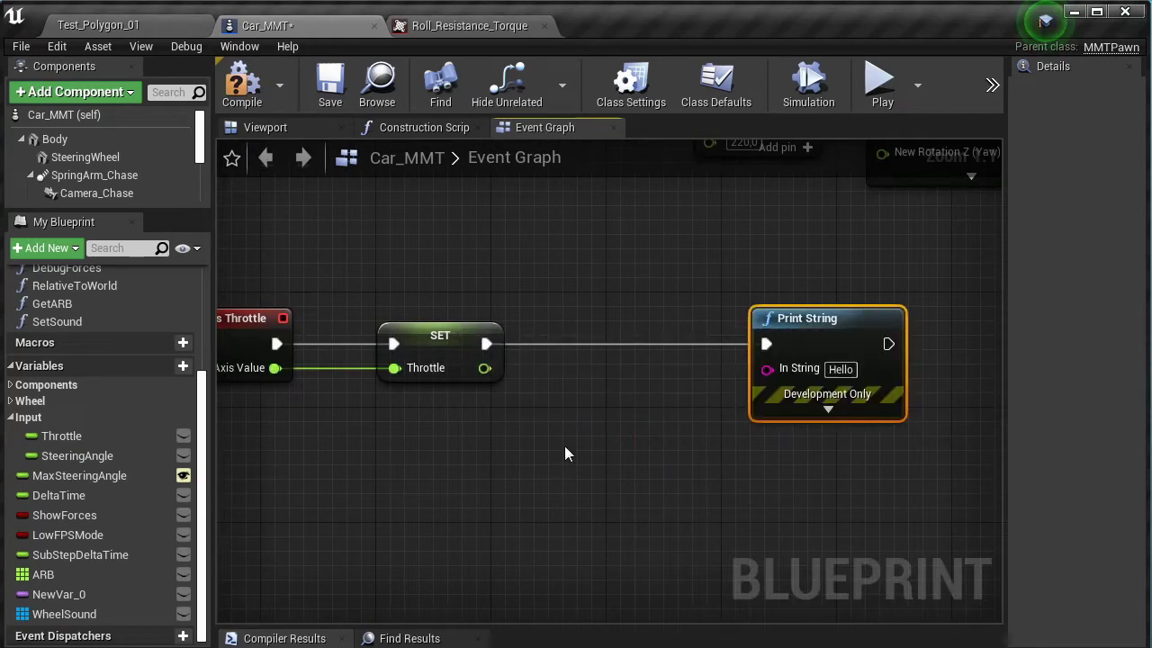
Feed Print String from an Append node joining 'THROTTLE =' with the throttle value.
right_click(564, 445)
type("append")
key("Return")
left_click_drag(585, 460, 496, 449)
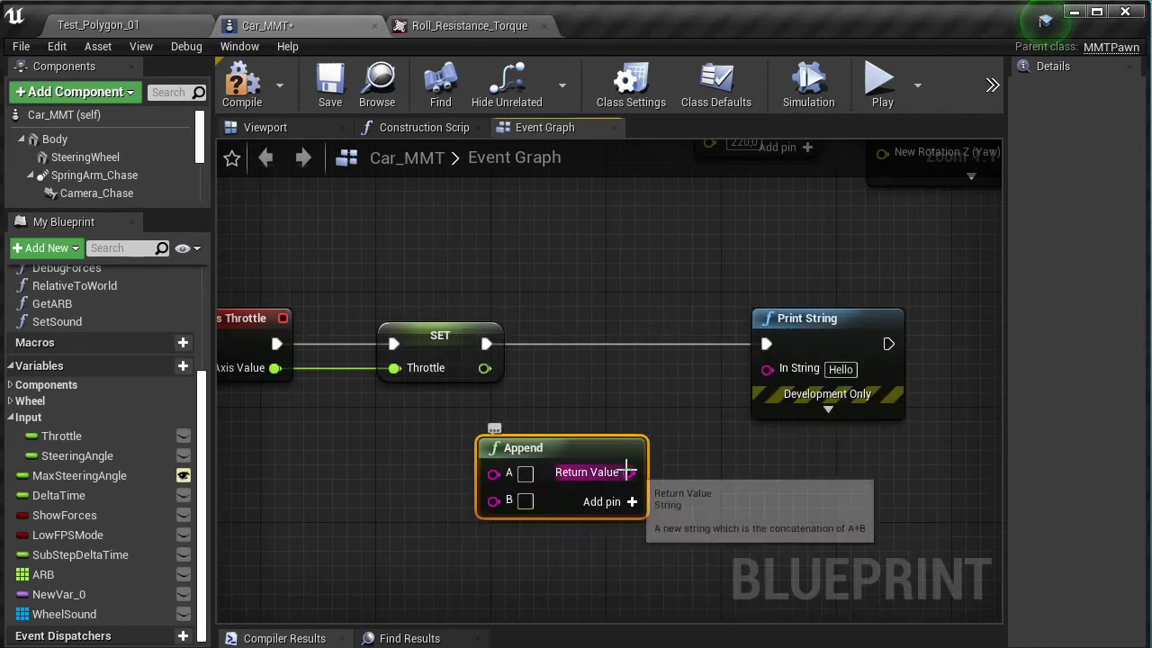
left_click_drag(628, 472, 767, 368)
left_click(526, 473)
type("THROTTLE =")
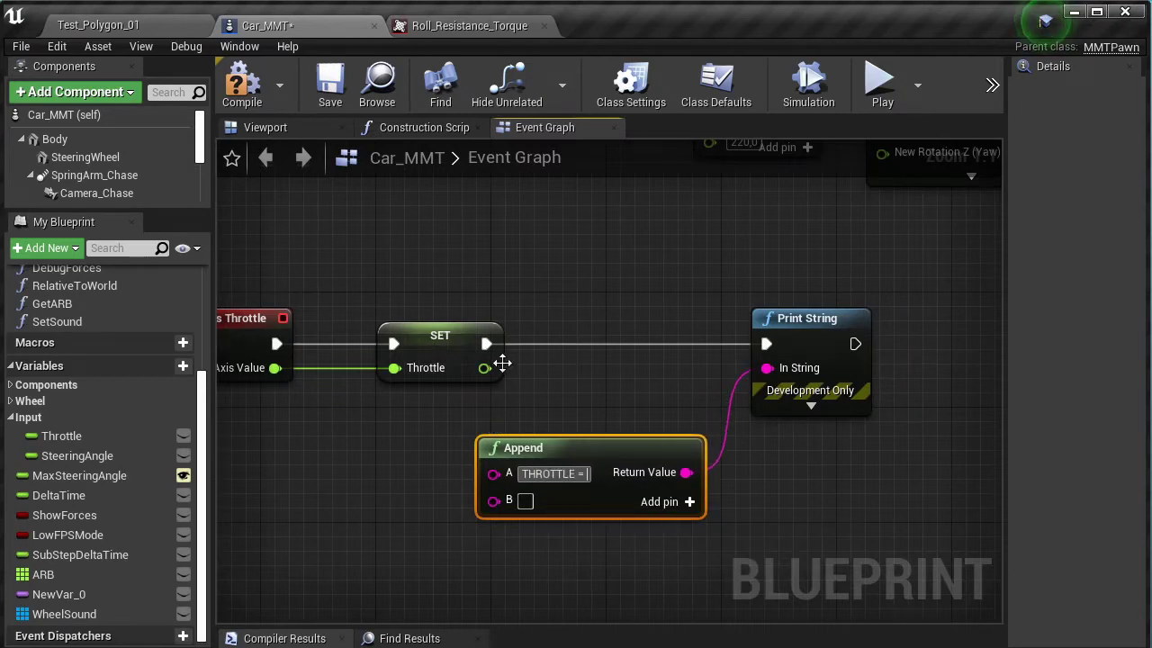
left_click_drag(484, 368, 494, 500)
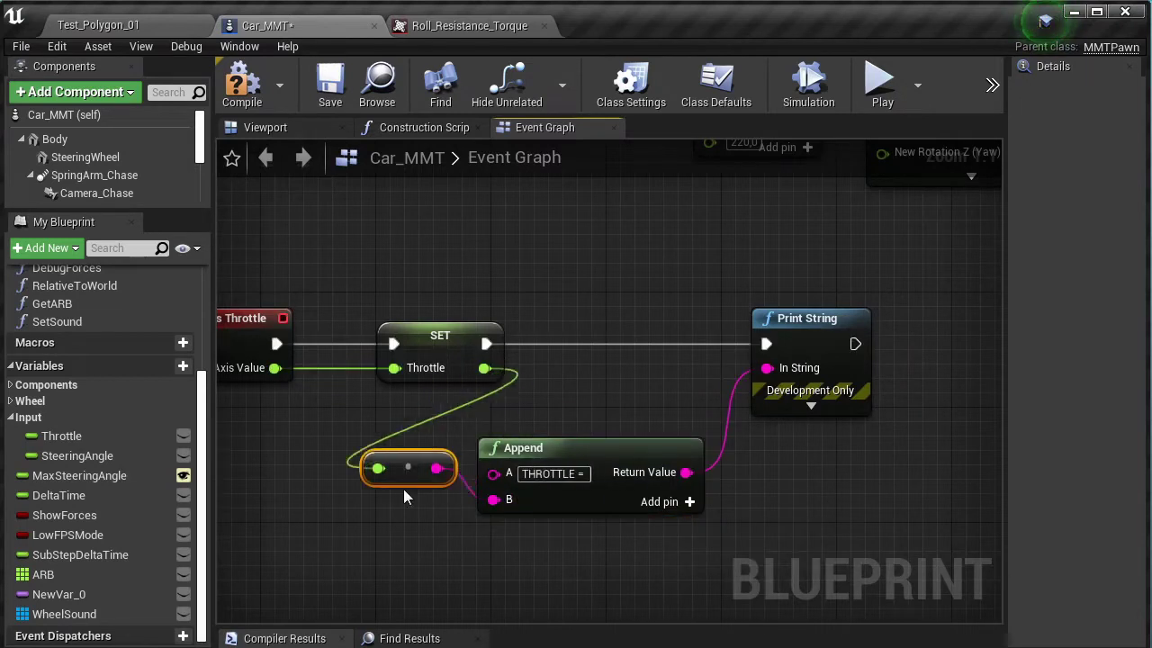
Set the Print String text colour to green.
left_click(811, 406)
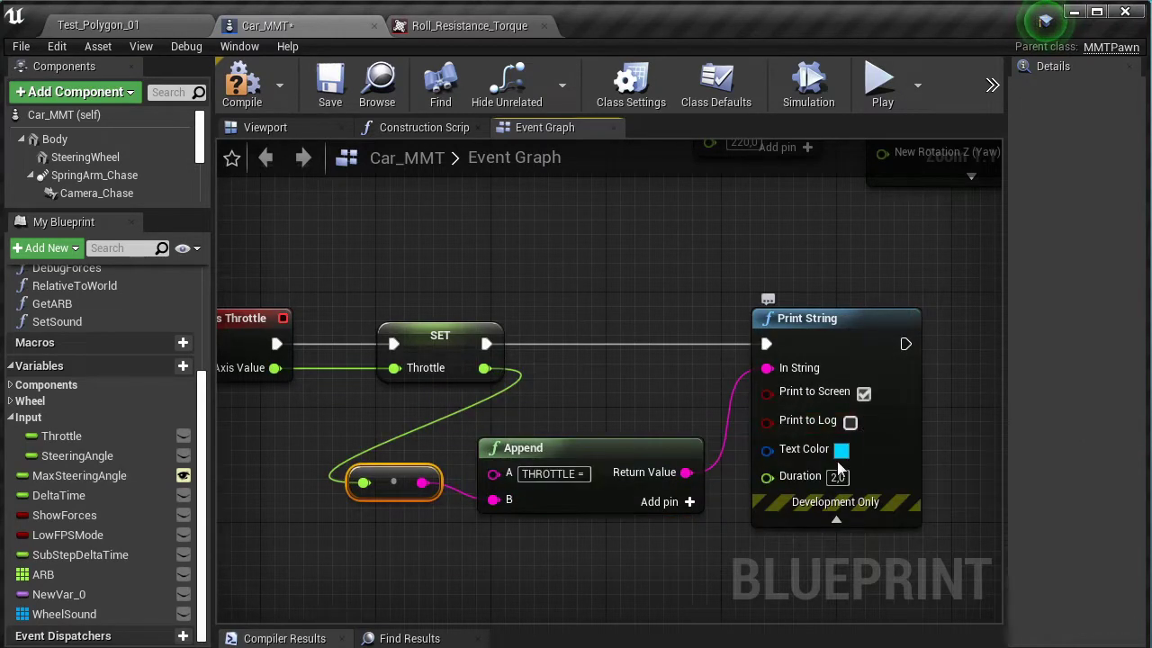
left_click(841, 449)
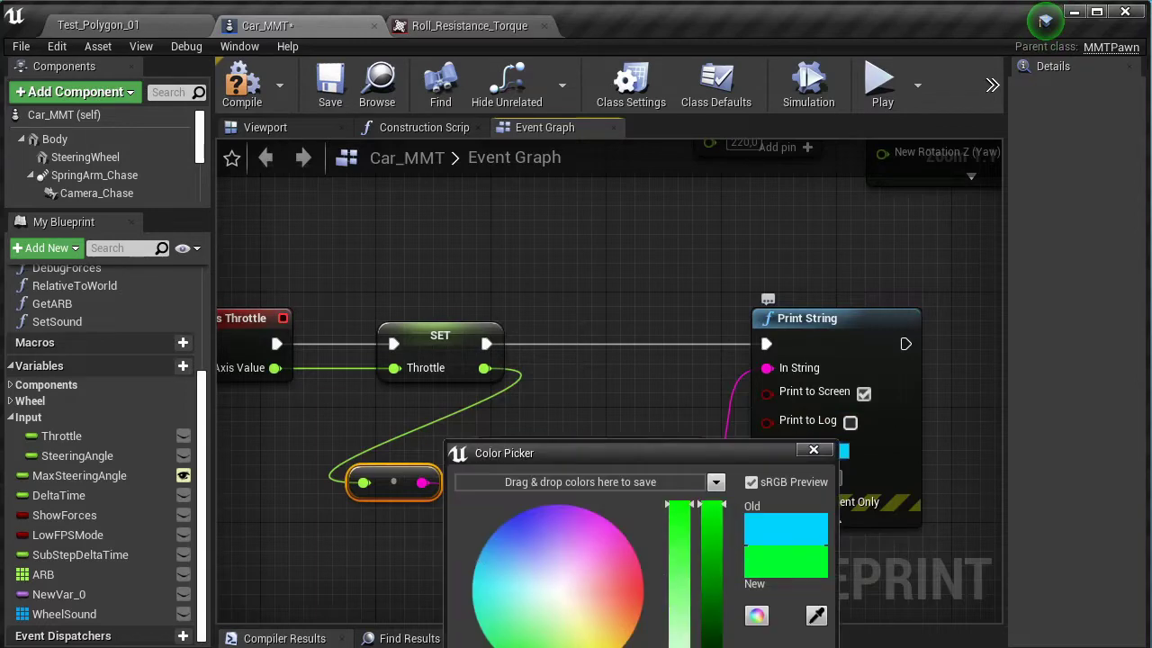
left_click(562, 548)
scroll(562, 549, "down", 3)
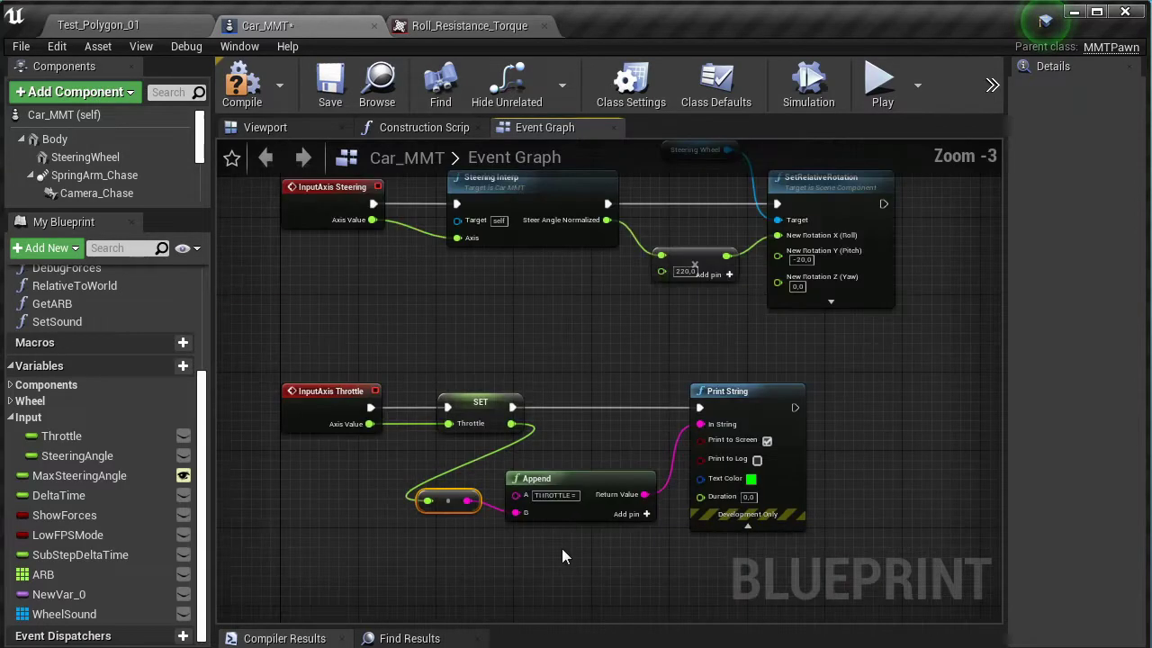
Save the blueprint and all changed files, then return to the level editor.
left_click(330, 86)
left_click(20, 46)
left_click(39, 79)
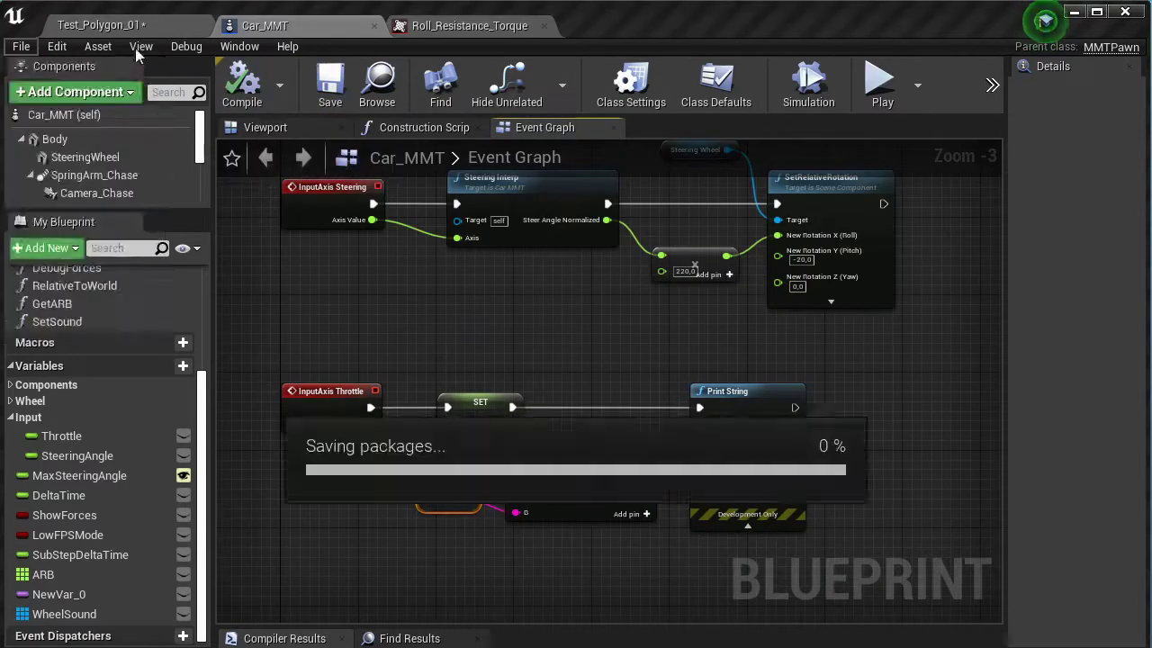
left_click(99, 25)
left_click(800, 82)
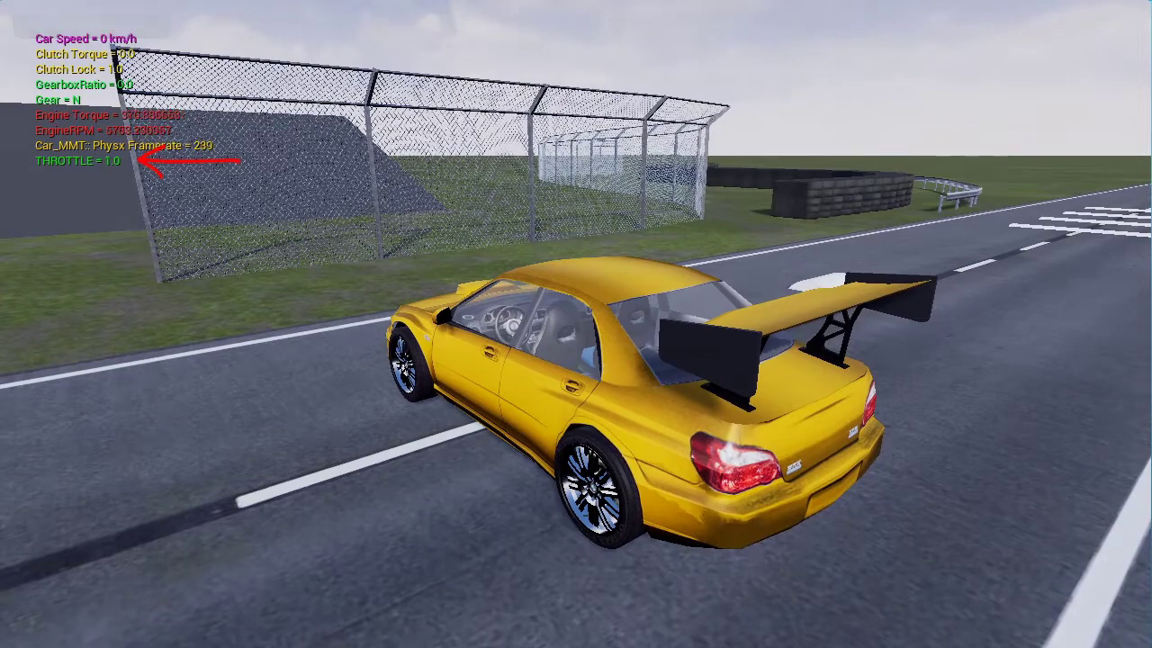
key("Escape")
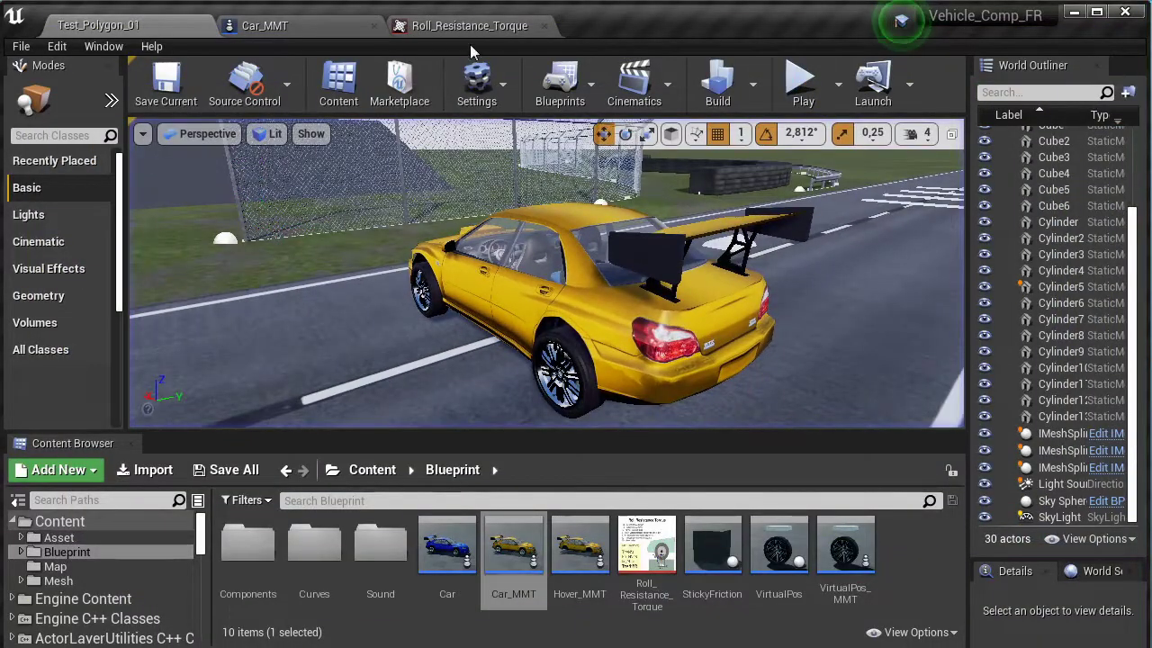
left_click(338, 26)
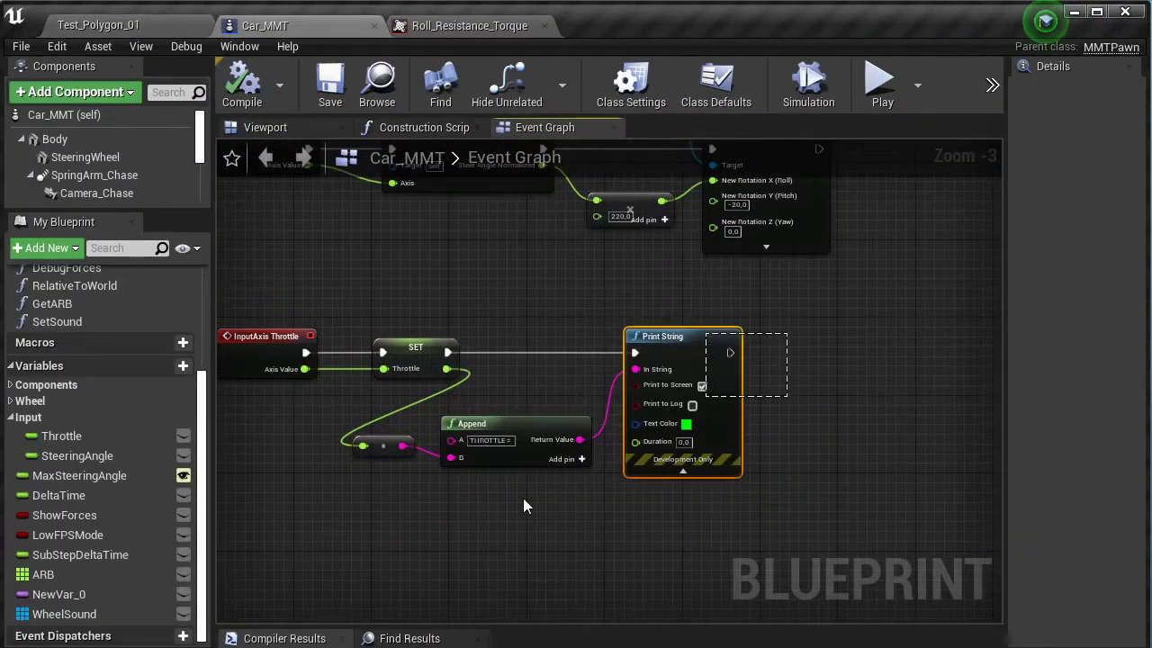
Shift the Append, Print String and SET nodes right to make room.
mouse_move(523, 507)
left_mouse_down()
mouse_move(648, 405)
mouse_move(880, 378)
left_mouse_up()
left_click_drag(550, 474, 601, 465)
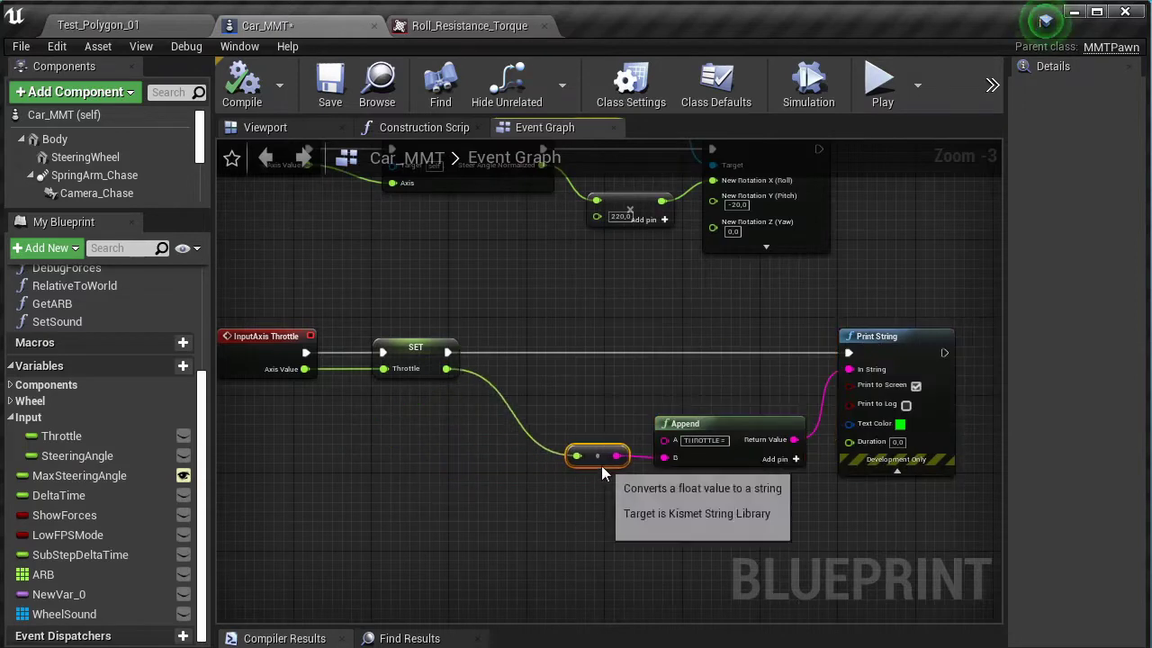
left_click_drag(403, 300, 830, 460)
left_click_drag(424, 351, 670, 351)
scroll(615, 437, "up", 3)
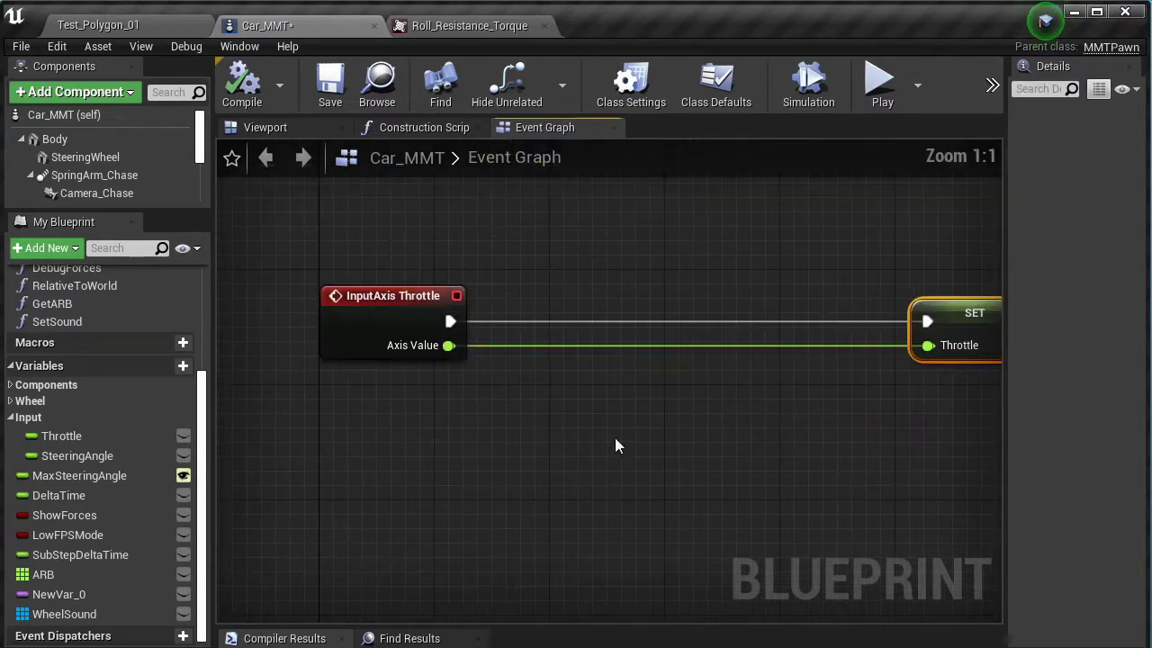
Add an FInterp to Constant node with Throttle as Current and Axis Value as Target.
right_click(615, 437)
type("finterp")
left_click(711, 577)
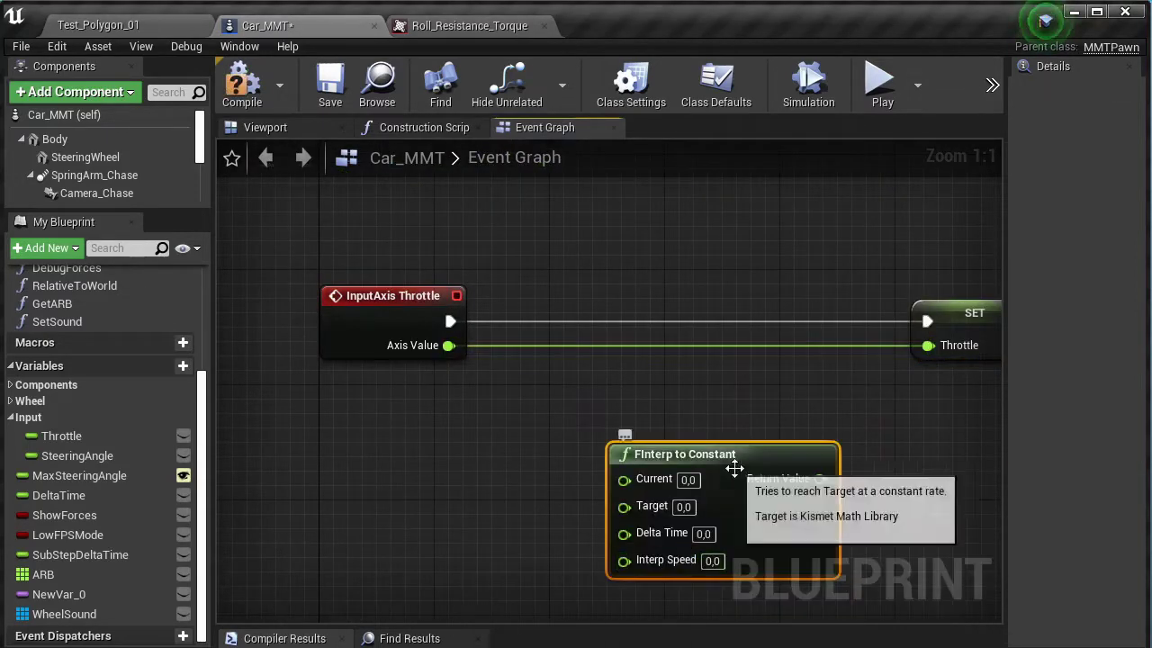
left_click_drag(670, 453, 568, 427)
left_click(30, 435)
left_click(85, 431)
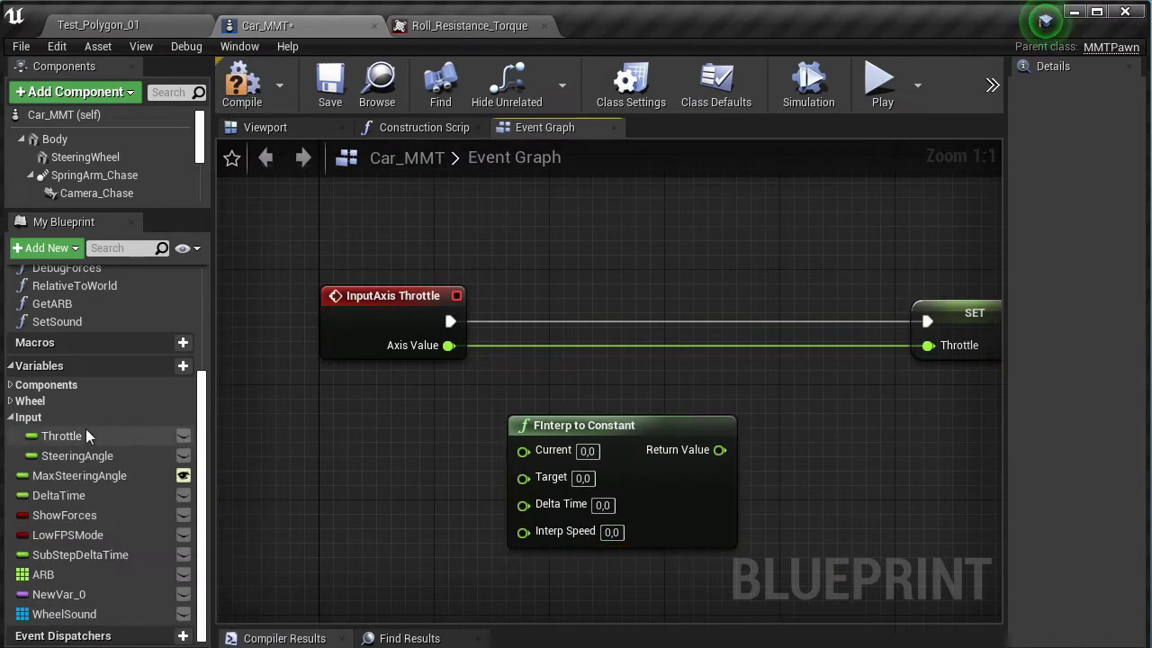
left_click_drag(86, 430, 396, 481)
left_click(396, 481)
left_click_drag(532, 455, 525, 451)
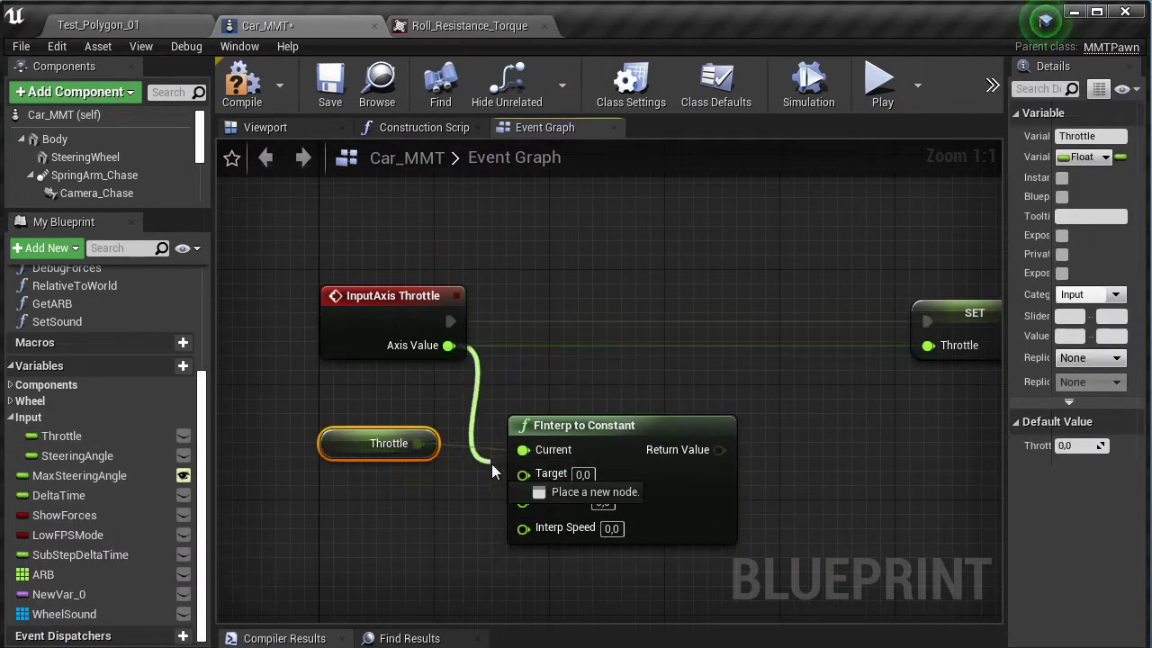
left_click_drag(448, 345, 524, 478)
Connect a Get Delta Time node to FInterp's Delta Time input.
right_click_drag(337, 557, 463, 459)
right_click(464, 459)
type("get delta")
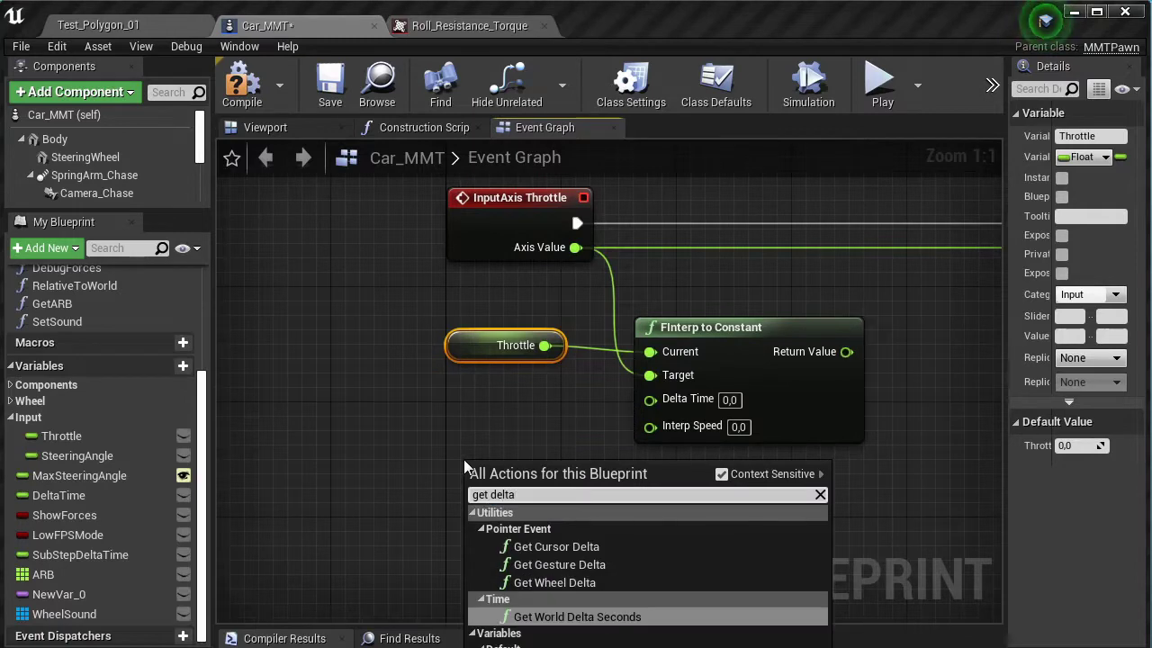
left_click(565, 597)
left_click_drag(531, 403, 650, 398)
Add a Select node driving FInterp's Interp Speed.
right_click_drag(568, 470, 544, 440)
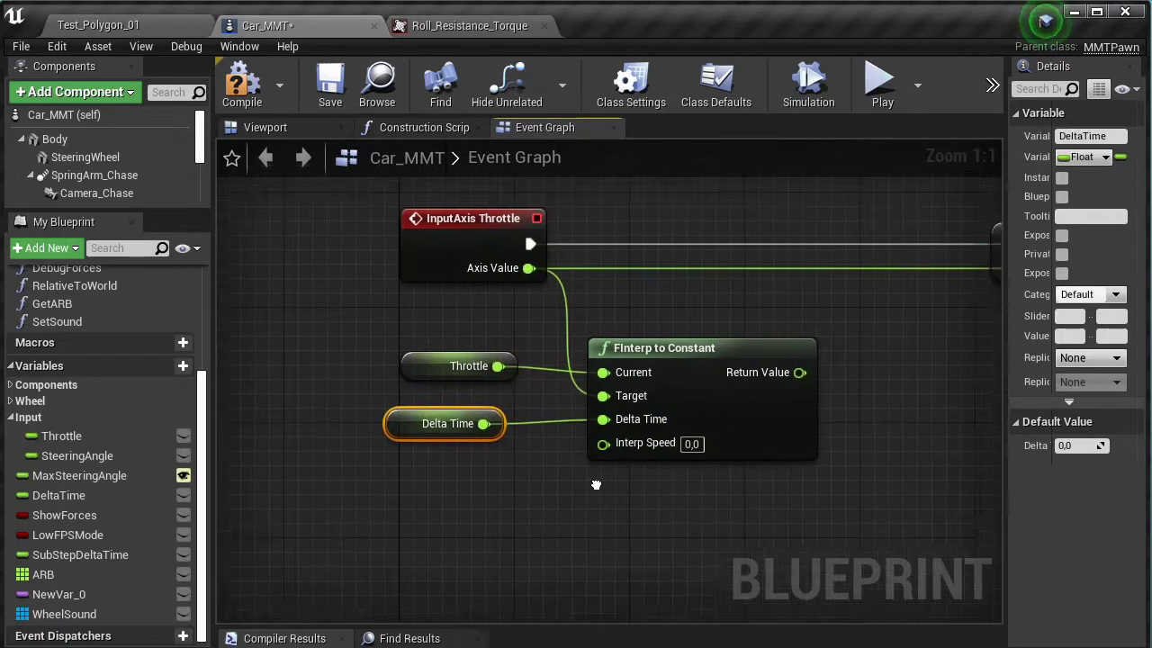
right_click(519, 470)
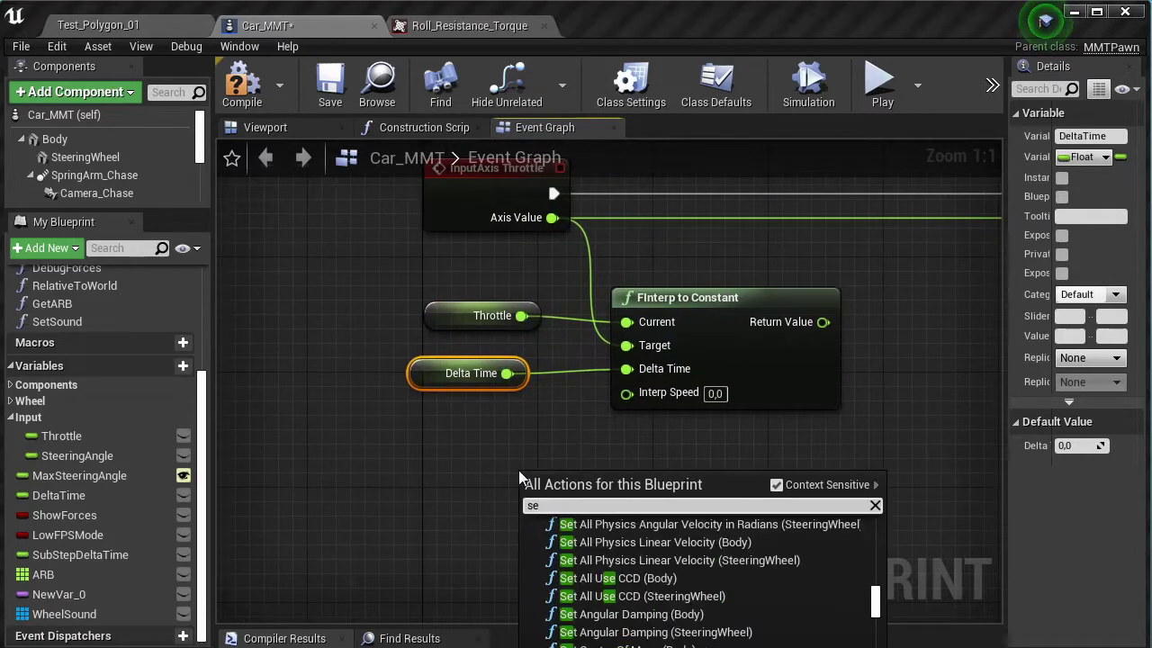
type("select")
key("Return")
left_click_drag(748, 509, 627, 392)
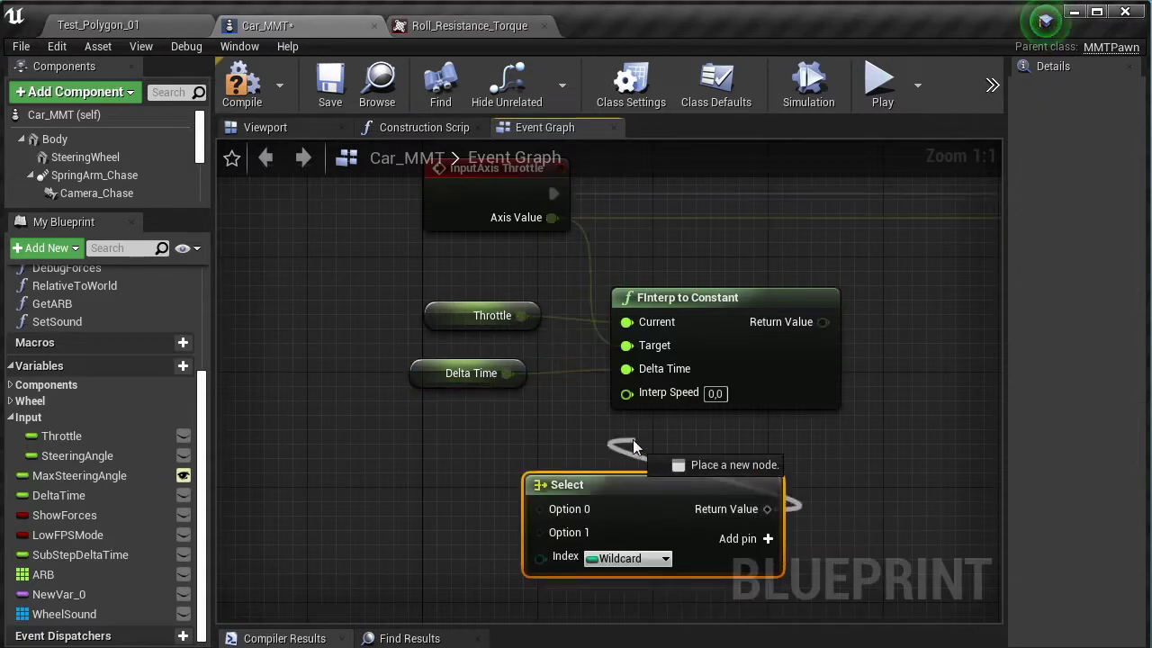
left_click_drag(657, 484, 633, 469)
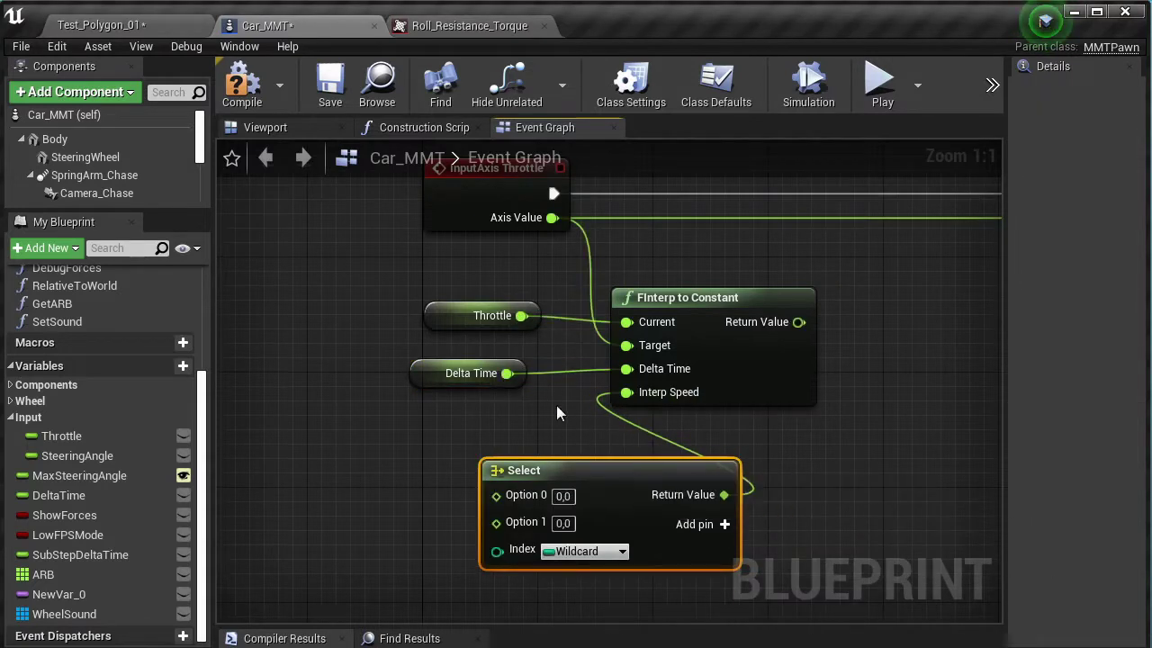
Add an Equal (==) node on Axis Value feeding the Select node's Index.
right_click_drag(556, 279, 539, 290)
left_click_drag(535, 228, 383, 484)
type("==")
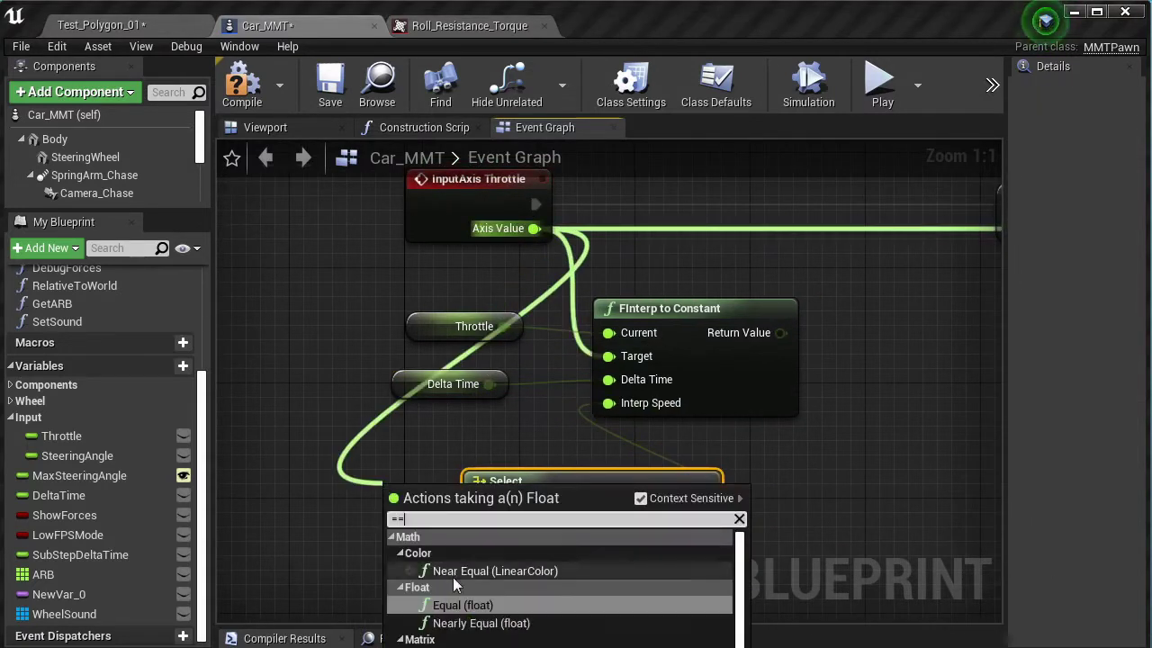
key("Return")
mouse_move(481, 488)
left_mouse_down()
mouse_move(409, 529)
mouse_move(479, 562)
left_mouse_up()
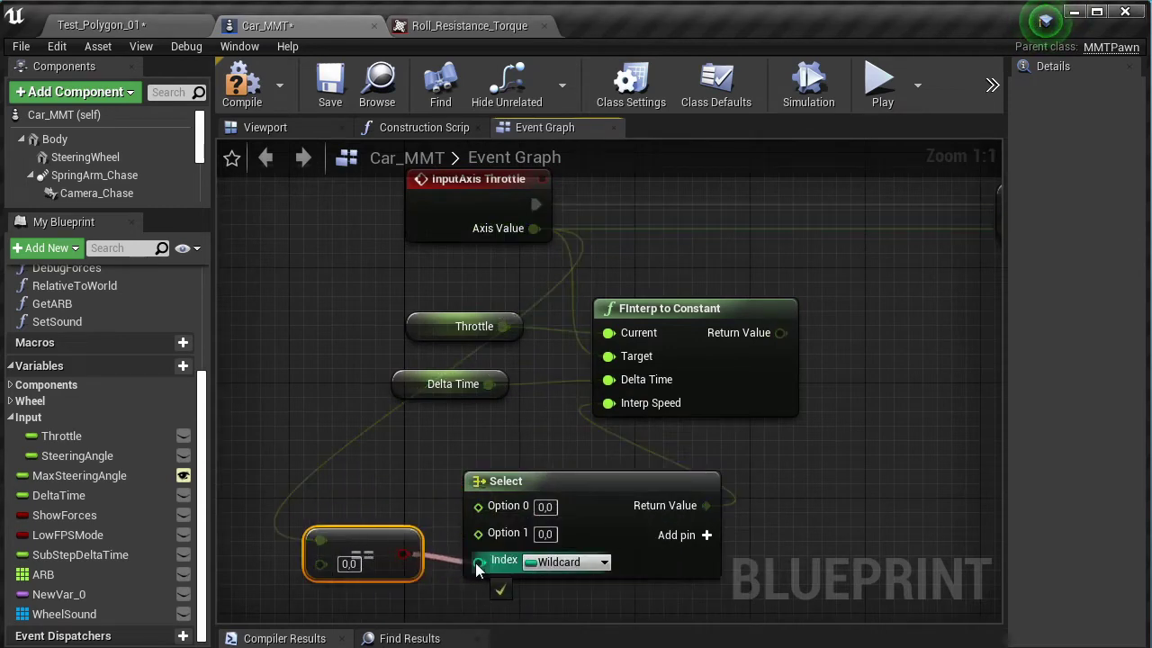
scroll(689, 447, "down", 2)
left_click_drag(689, 446, 450, 320)
Tidy the layout of the Throttle, Delta Time, FInterp, Select and == nodes.
left_click_drag(669, 344, 781, 344)
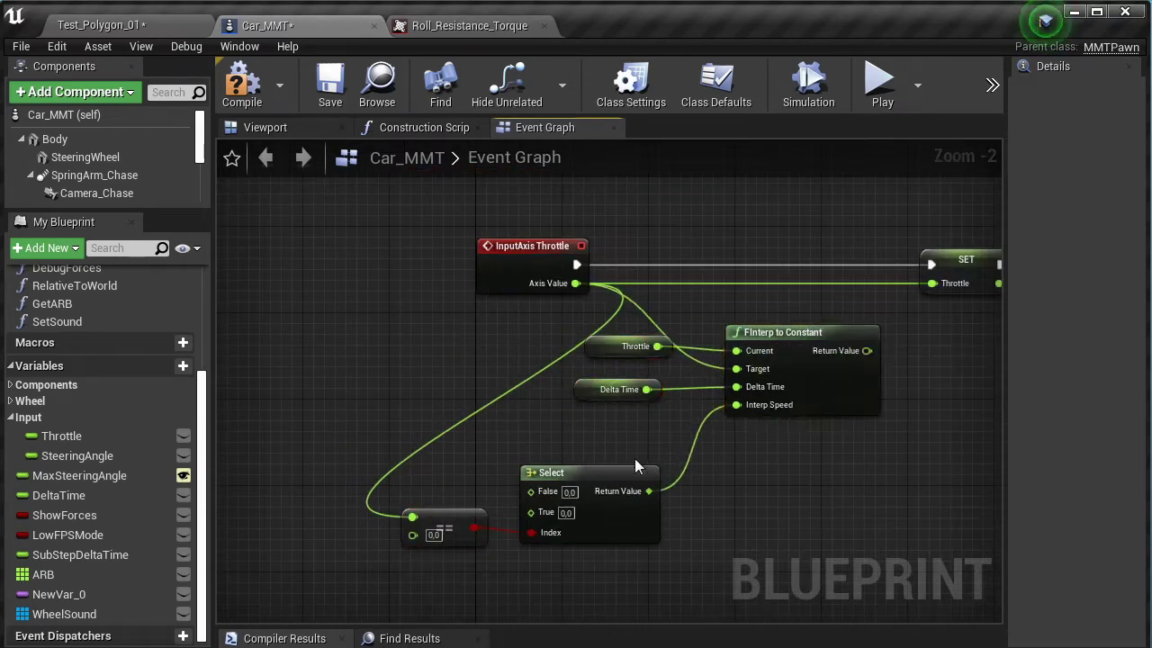
left_click_drag(618, 466, 671, 445)
left_click_drag(469, 518, 513, 475)
right_click_drag(525, 508, 301, 522)
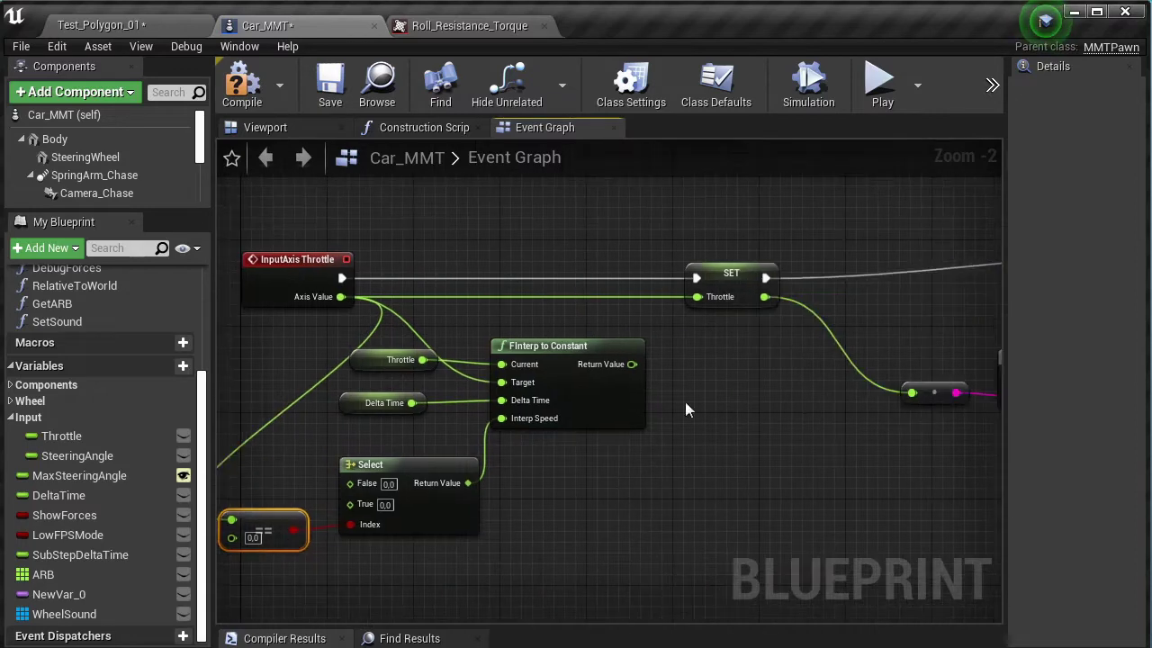
scroll(685, 402, "up", 2)
right_click_drag(371, 386, 585, 319)
left_click(531, 261)
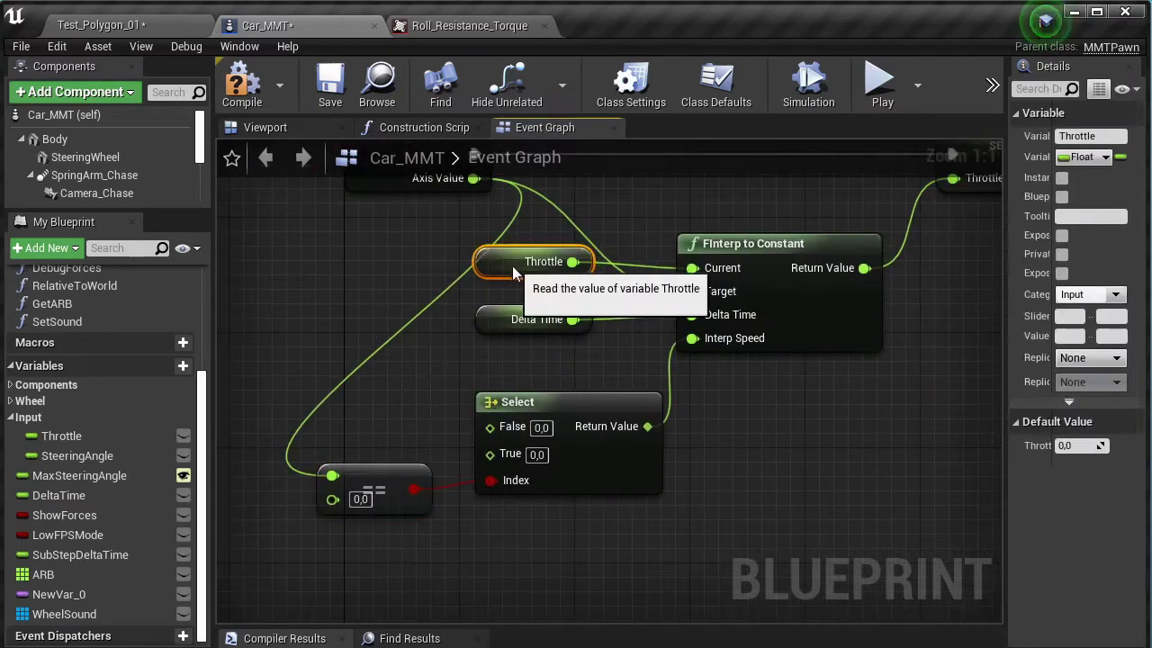
left_click(531, 319, "ctrl")
left_click_drag(506, 263, 506, 292)
left_click(635, 221)
mouse_move(635, 222)
right_mouse_down()
mouse_move(666, 238)
mouse_move(680, 203)
right_mouse_up()
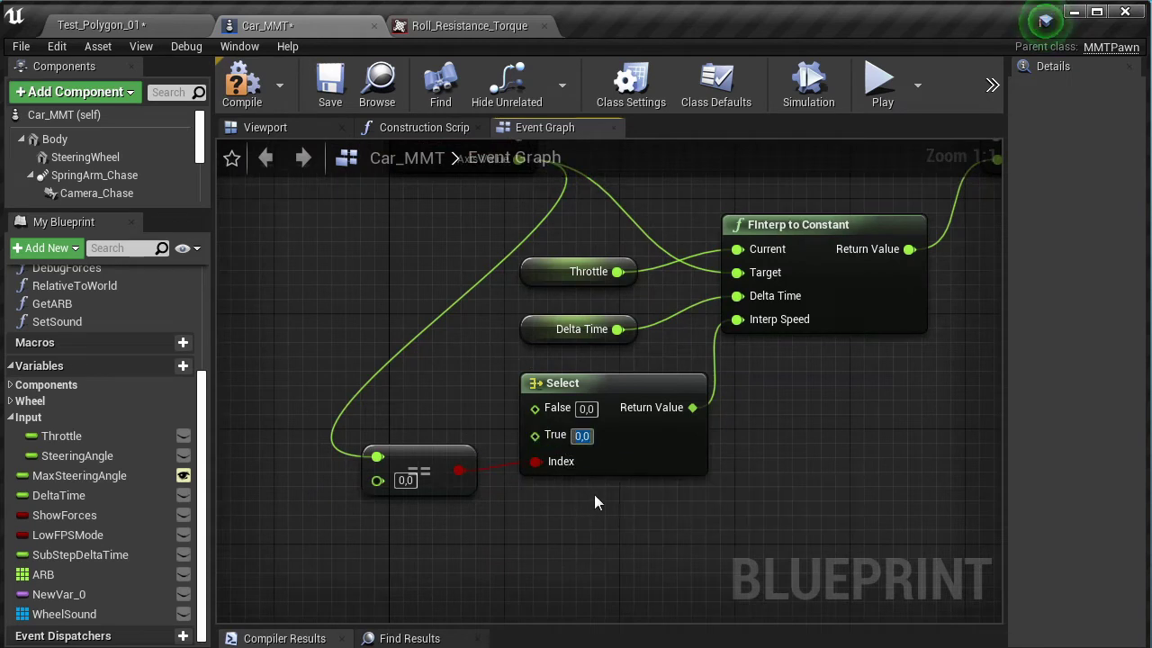
Set the Select node's speeds to 4.0 for False and 10.0 for True.
type("8")
key("Return")
left_click(583, 408)
type("4")
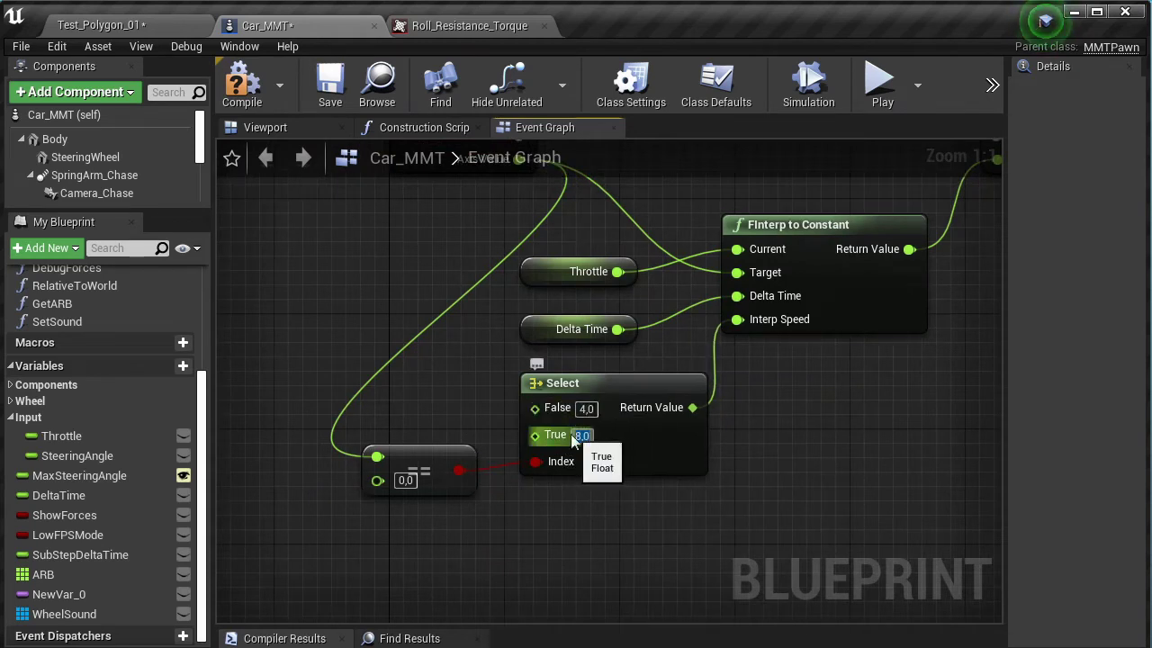
type("16")
key("Return")
right_click_drag(600, 438, 574, 483)
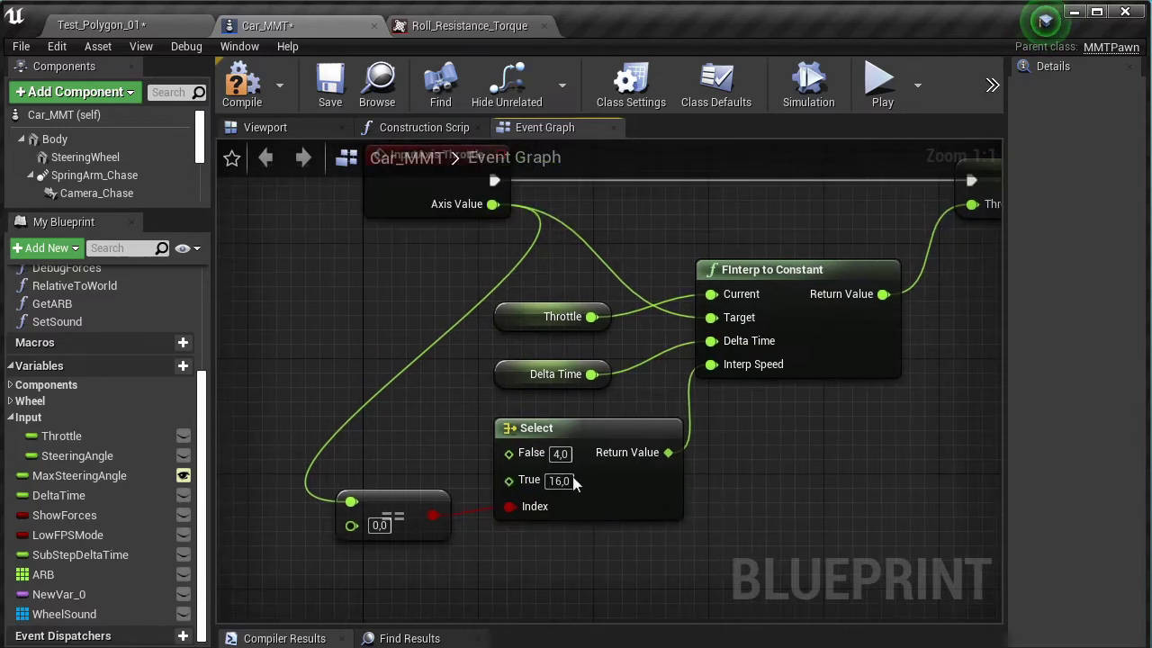
type("10")
key("Return")
Save the Car_MMT Blueprint.
scroll(754, 451, "down", 2)
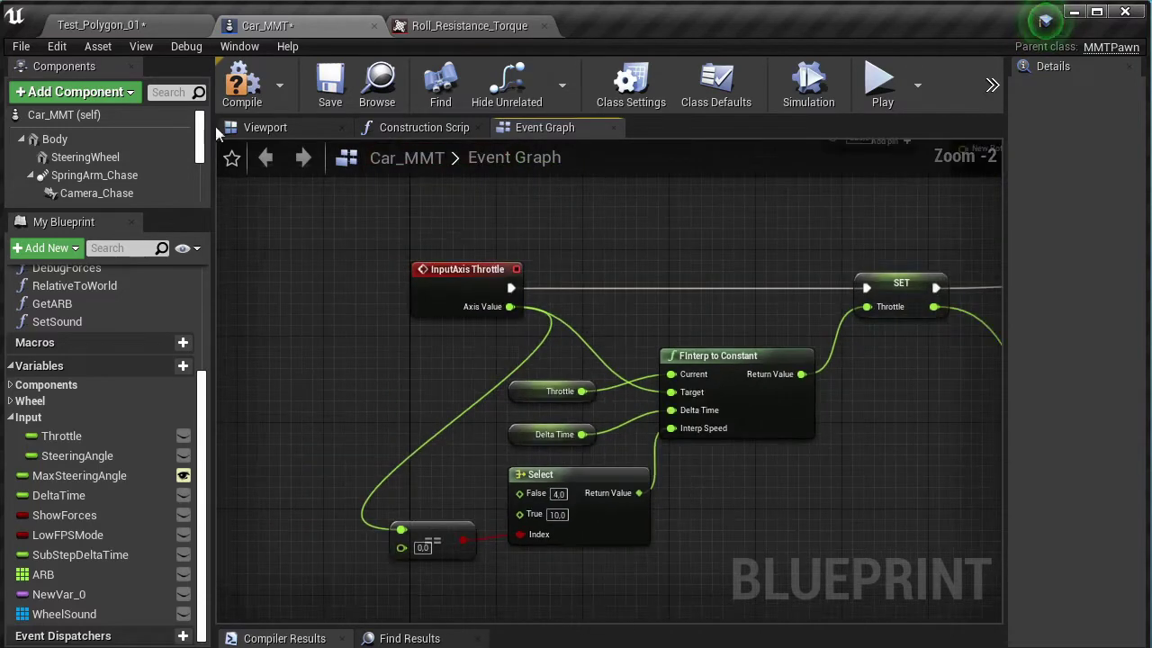
left_click(339, 104)
left_click(21, 46)
Save all, play-test Test_Polygon_01 holding W to watch the THROTTLE readout, then return to Car_MMT.
left_click(40, 142)
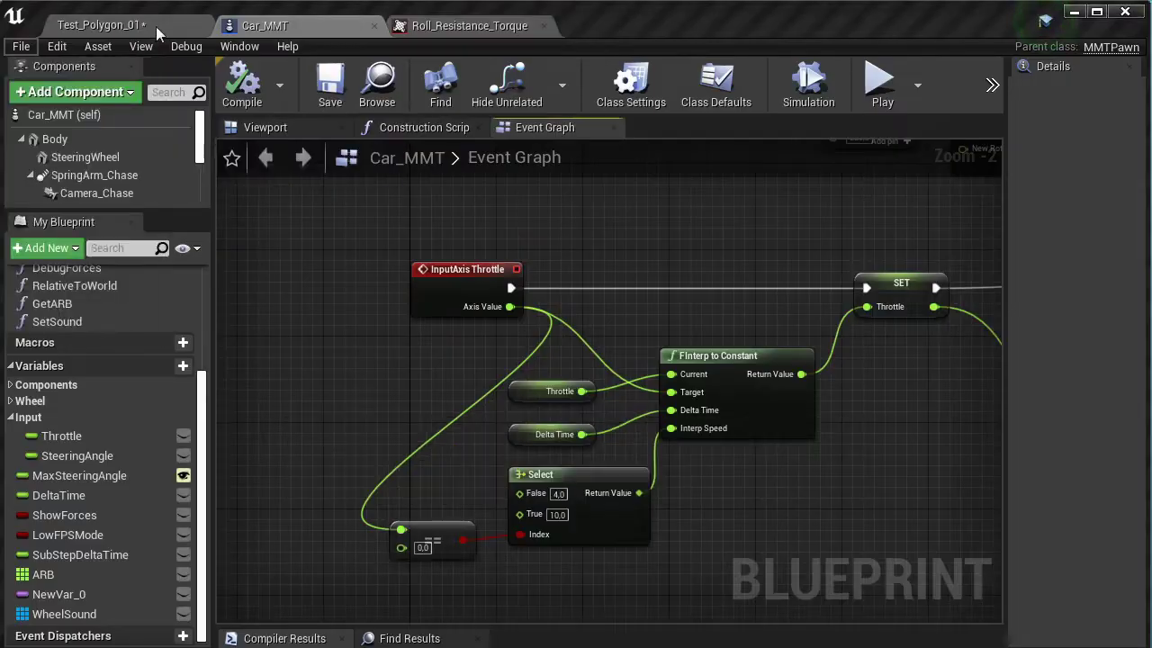
left_click(155, 26)
left_click(801, 83)
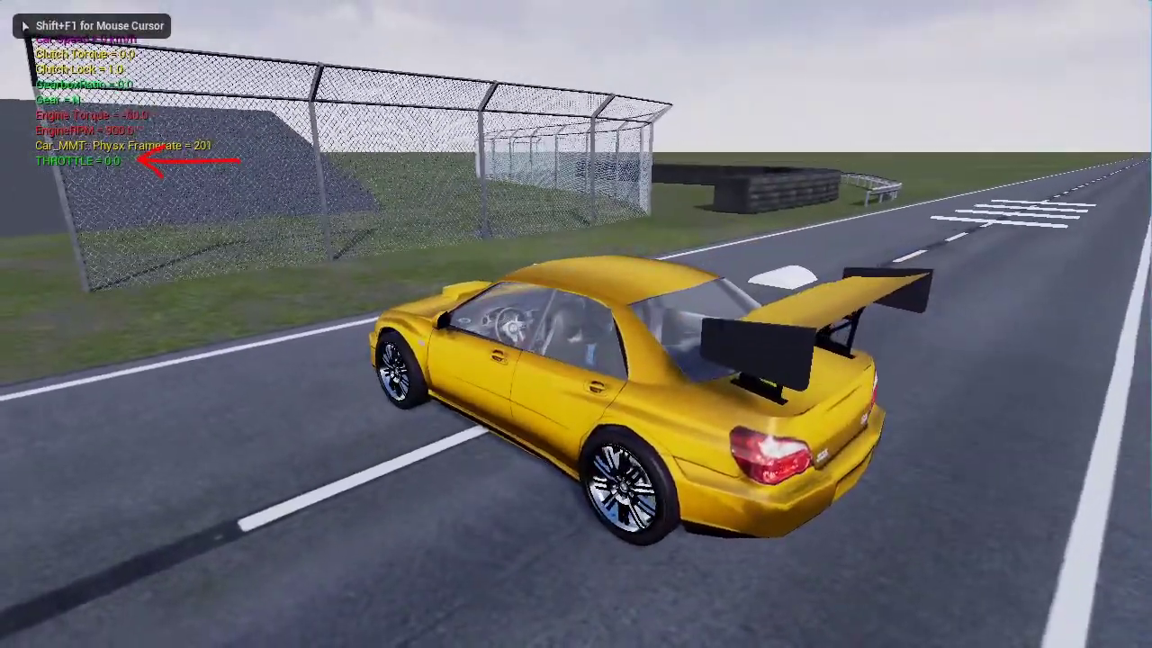
key("w")
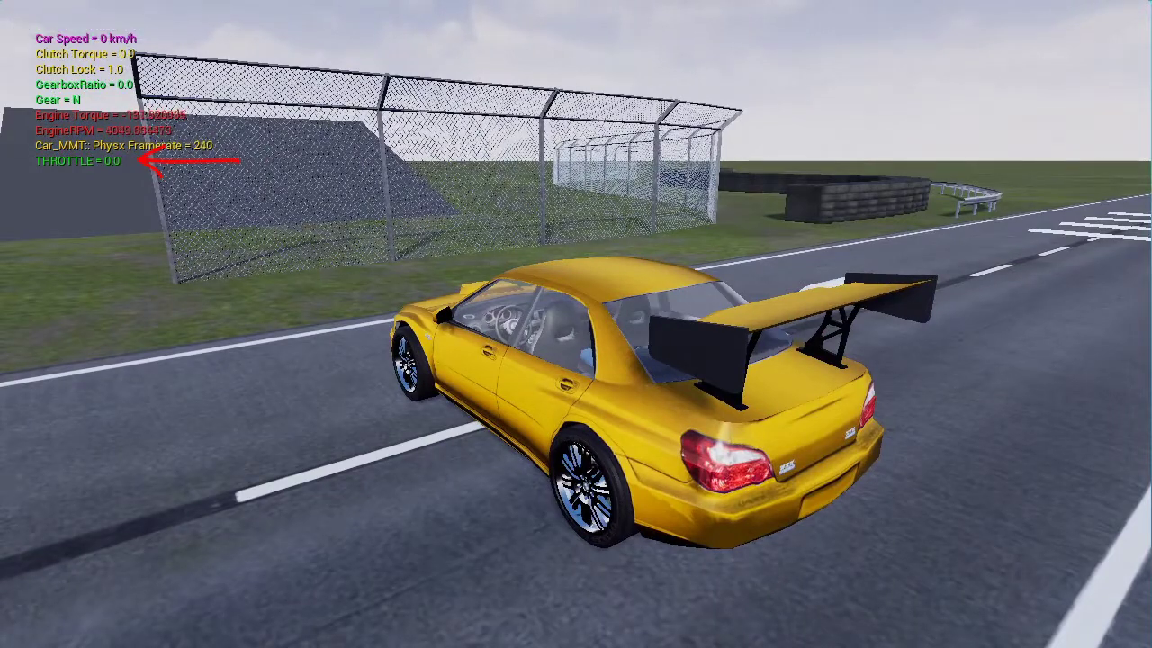
key("shift+F1")
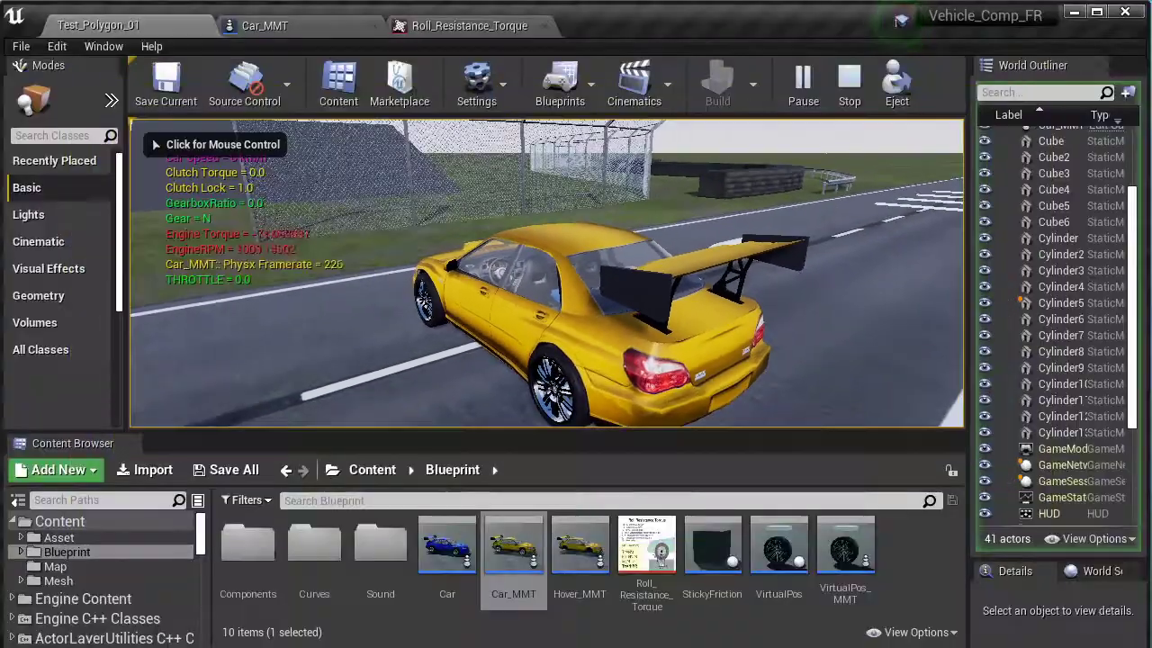
left_click(806, 90)
Lower the Select node's False interpolation speed to 2.0.
left_click(270, 25)
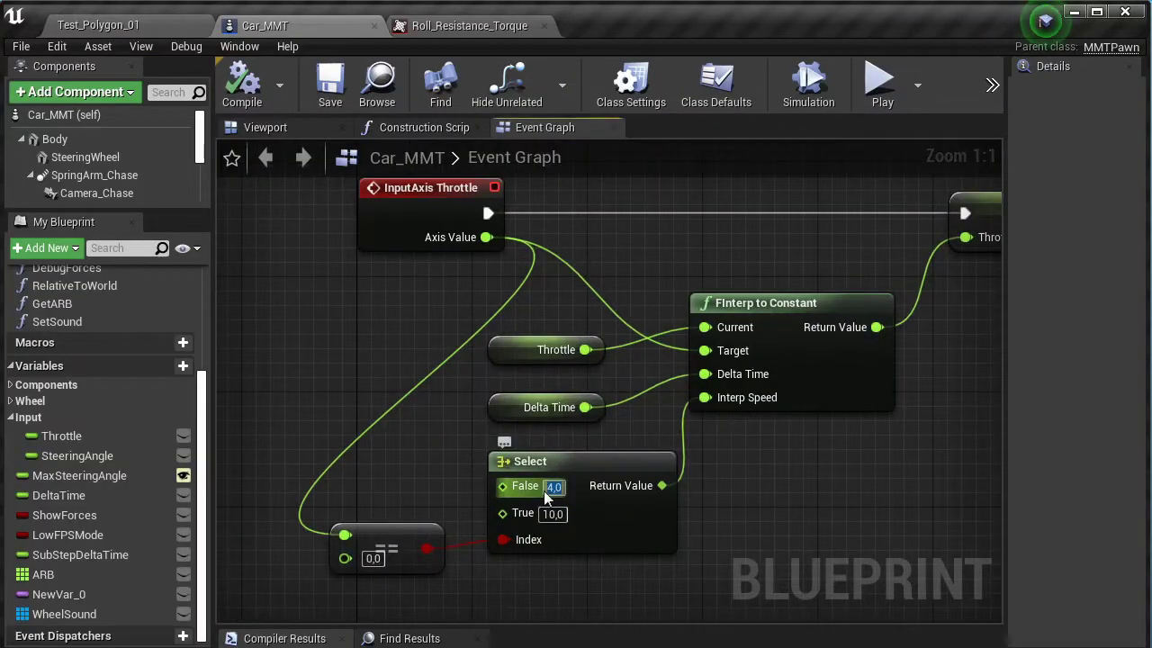
type(".6")
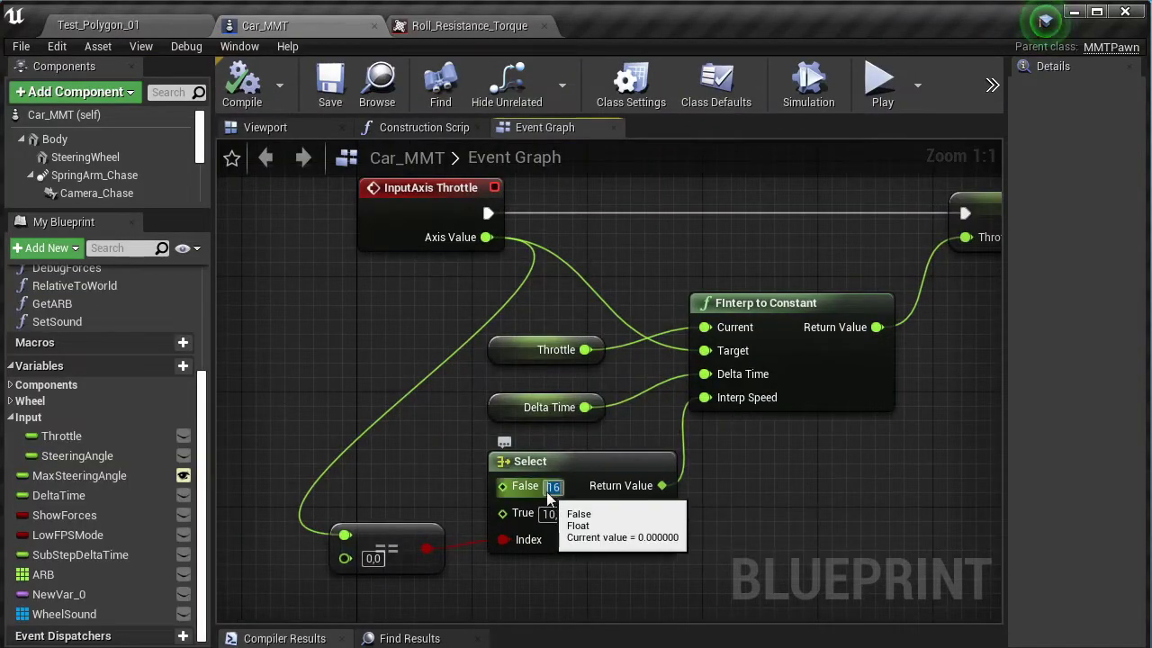
type("2")
key("Return")
type("8")
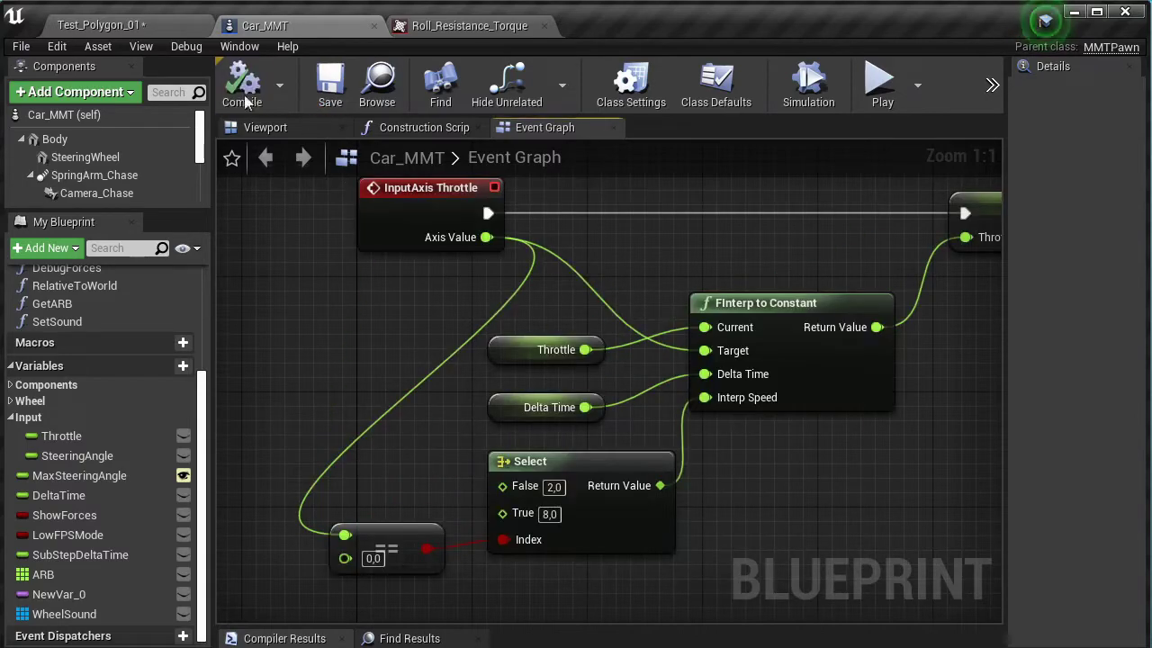
Save all changes and switch to the Test_Polygon_01 level.
left_click(21, 46)
left_click(50, 115)
left_click(101, 25)
Play-test the level, accelerating with W to feel the new throttle response, then stop.
left_click(801, 90)
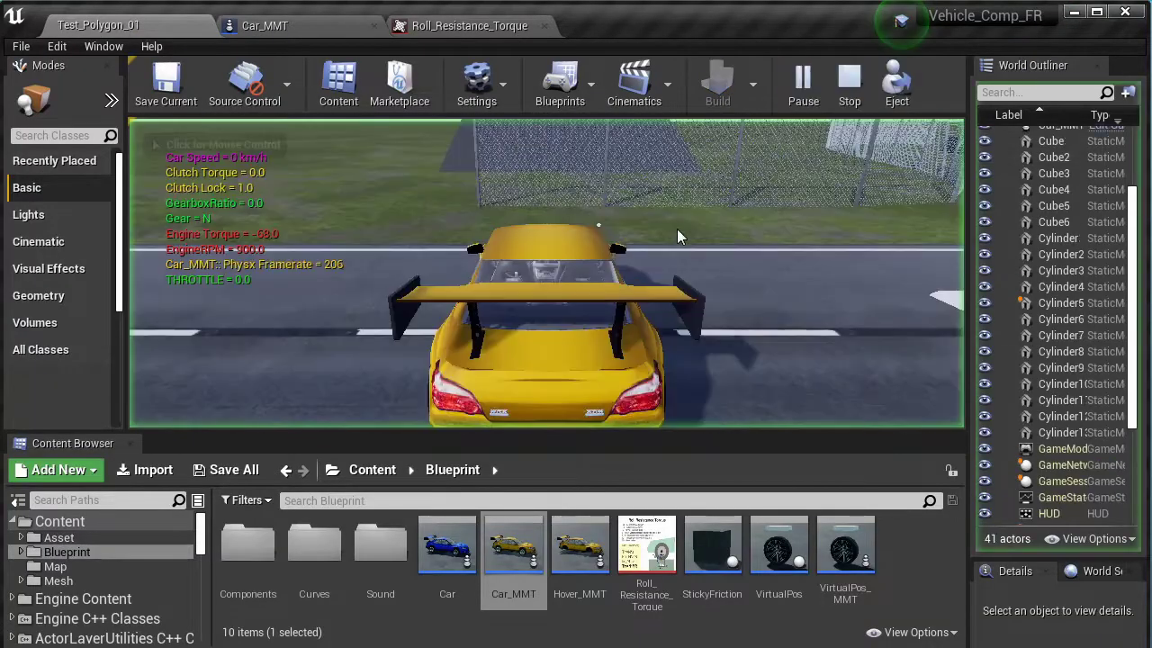
key("F11")
left_click(707, 214)
key("w")
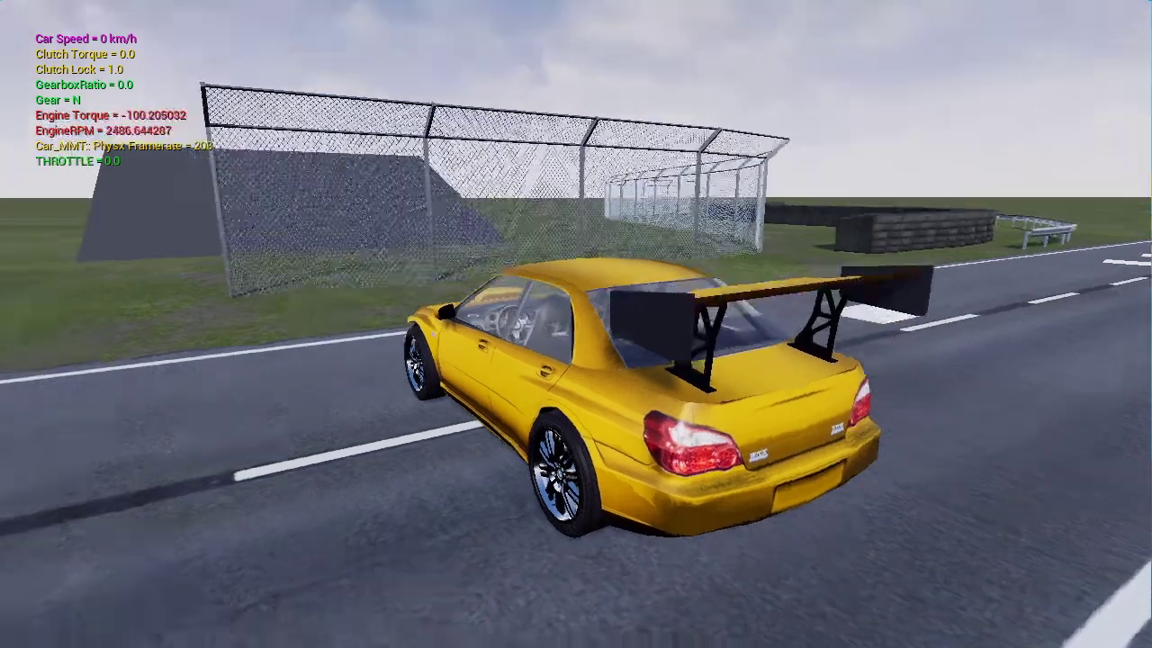
key("Escape")
Compile the Car_MMT Blueprint, zoom out the graph, and open the Edit menu.
left_click(297, 21)
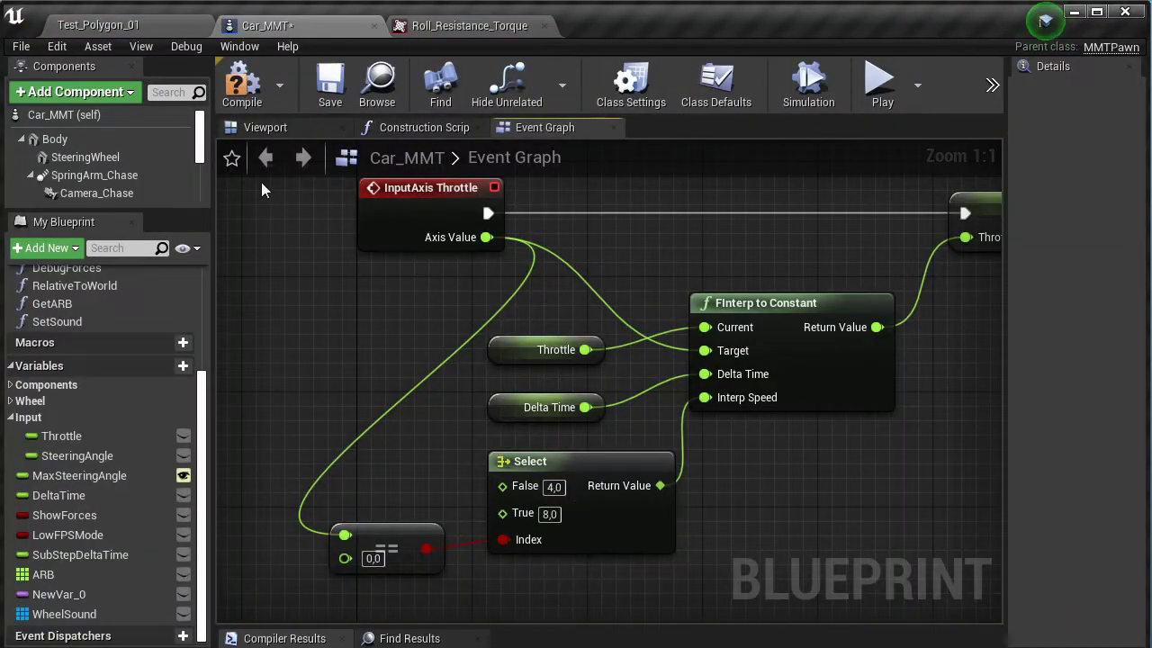
left_click(242, 86)
scroll(666, 428, "down", 4)
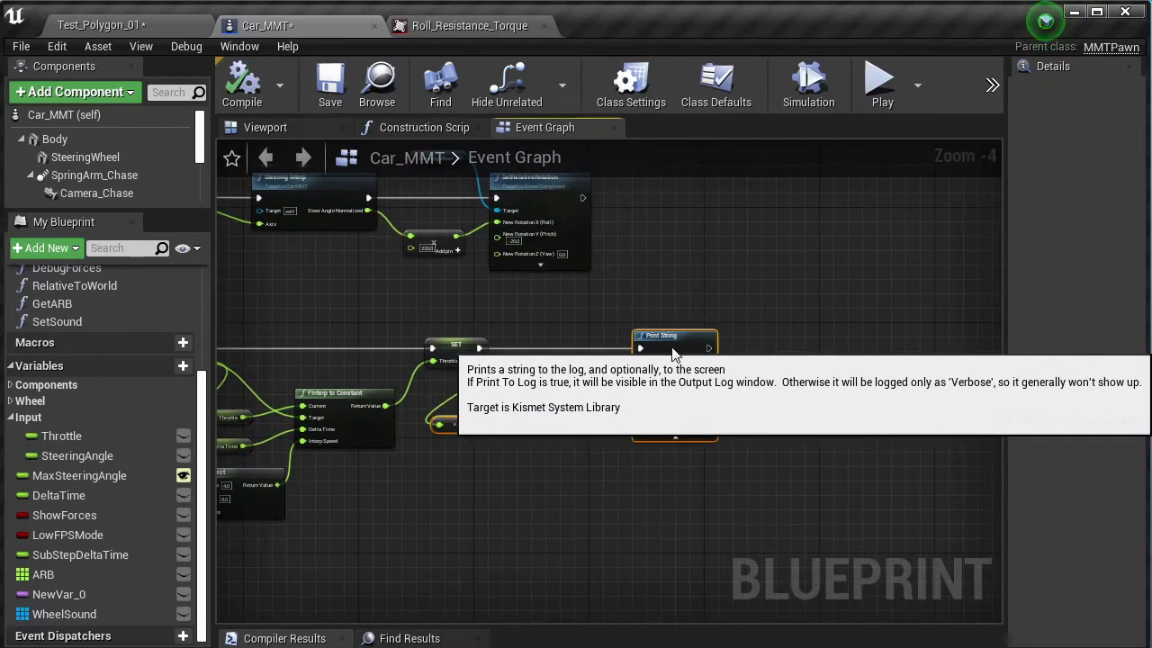
scroll(599, 423, "down", 4)
left_click(56, 46)
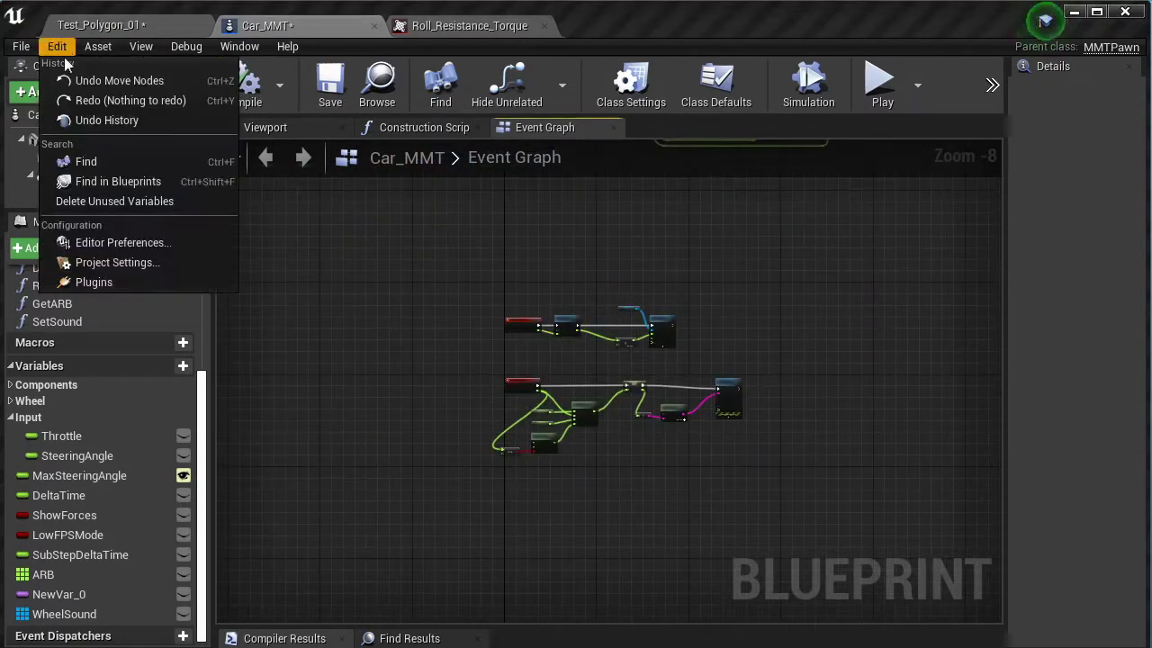
In Project Settings > Input, add a Brake axis mapping bound to S.
left_click(105, 261)
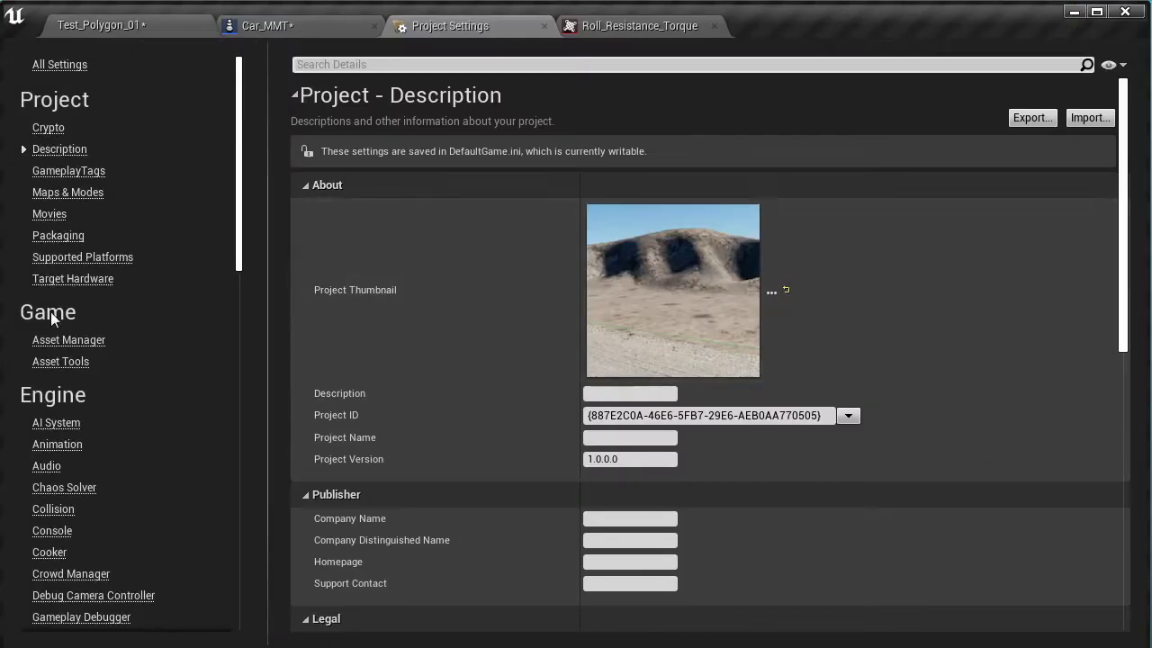
scroll(54, 504, "down", 3)
left_click(45, 559)
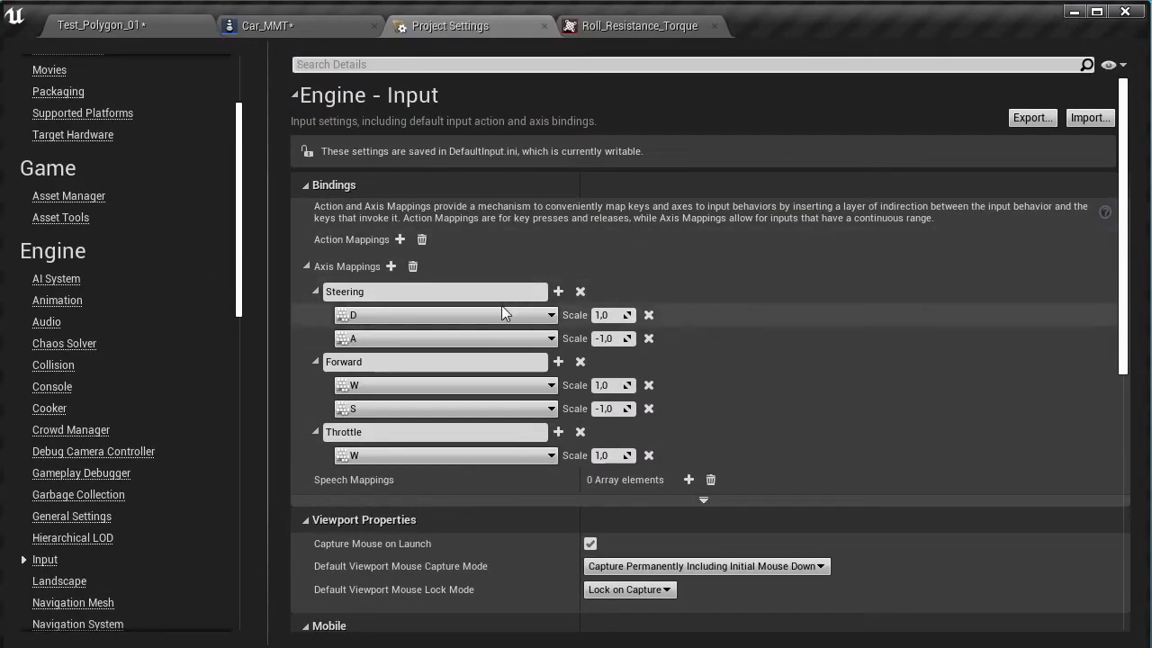
left_click(390, 266)
type("Brake")
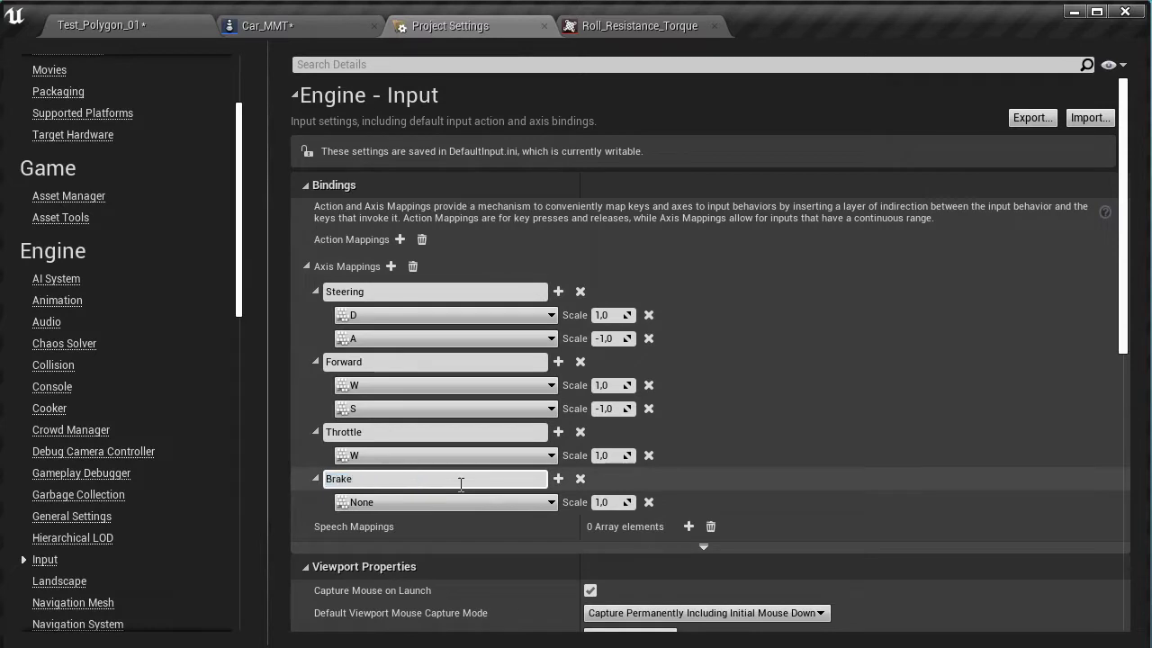
left_click(459, 502)
left_click(371, 558)
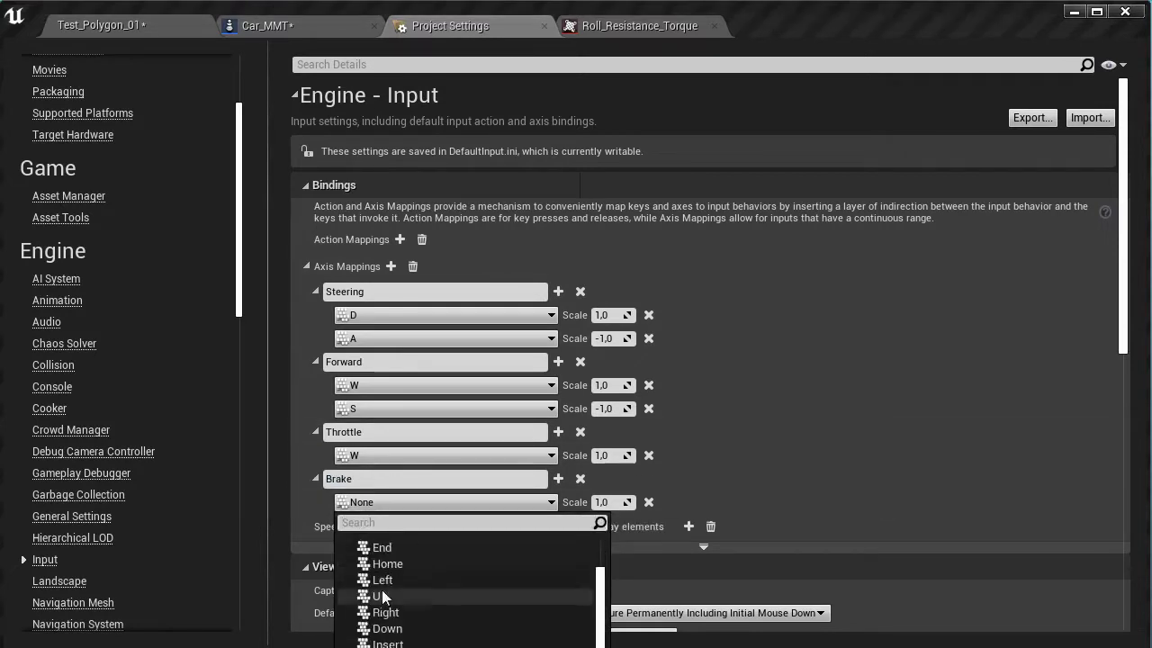
scroll(399, 621, "down", 5)
scroll(399, 633, "down", 5)
left_click(376, 628)
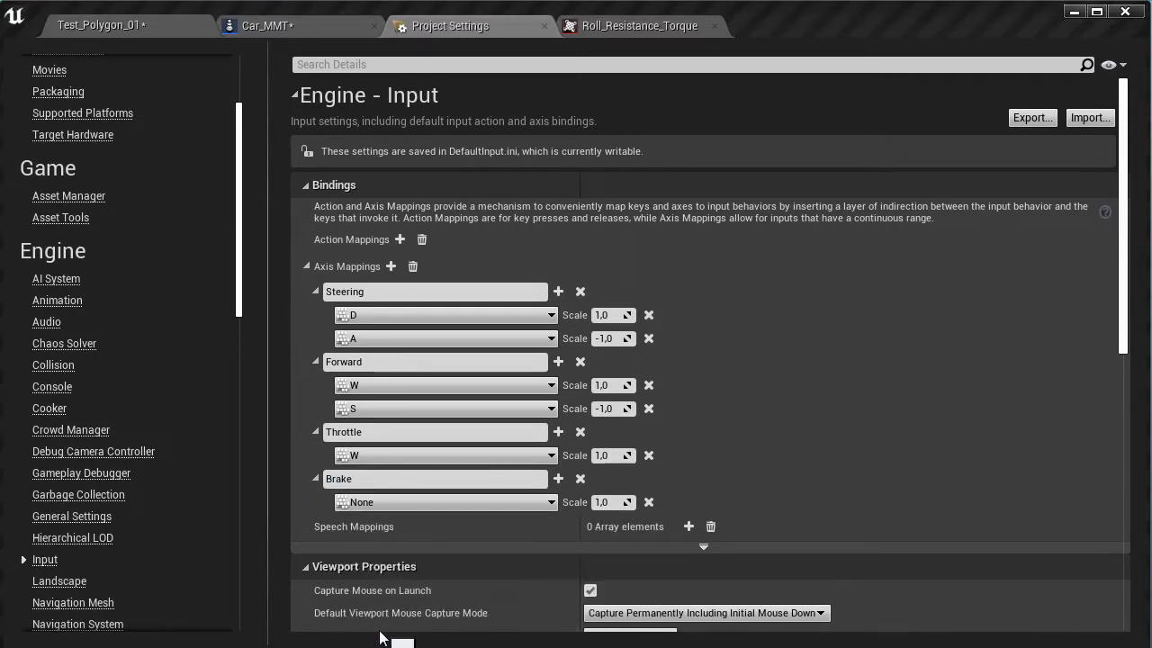
Add a Handbrake axis mapping bound to Space Bar and close Project Settings.
left_click(390, 266)
type("Handbrake")
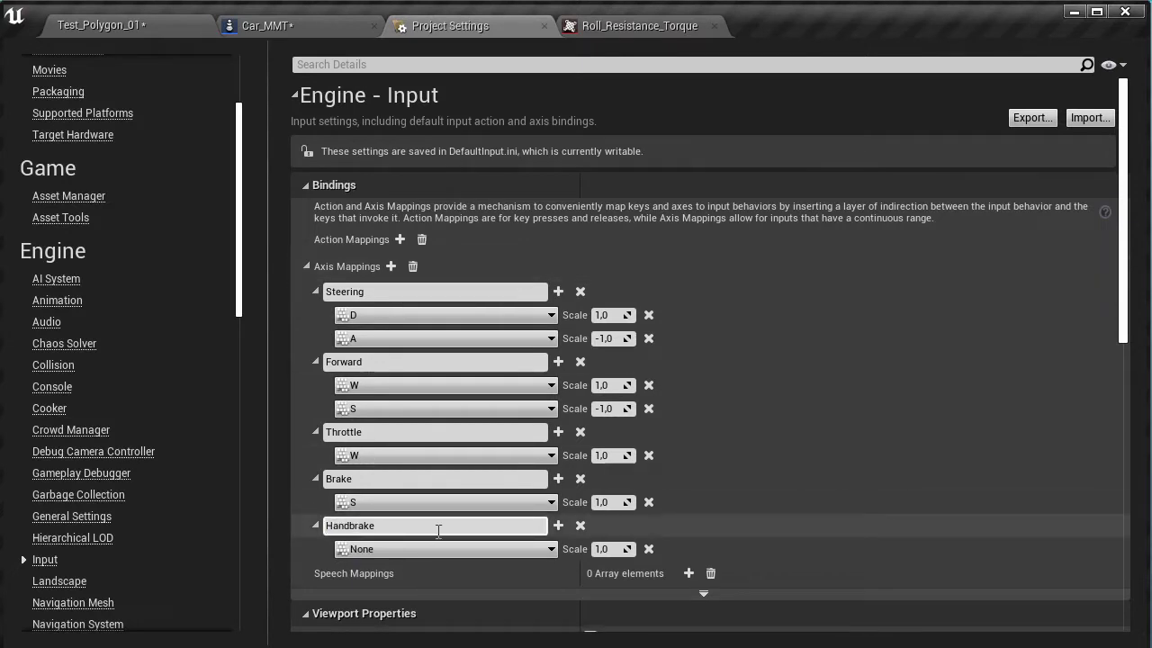
left_click(450, 549)
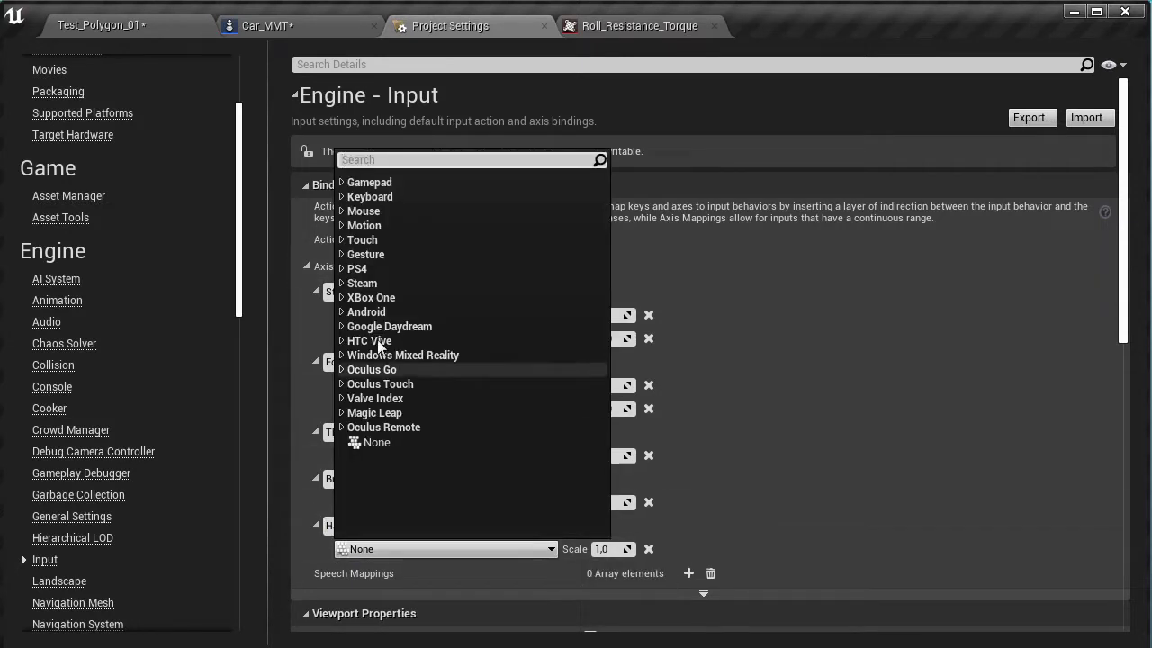
left_click(345, 198)
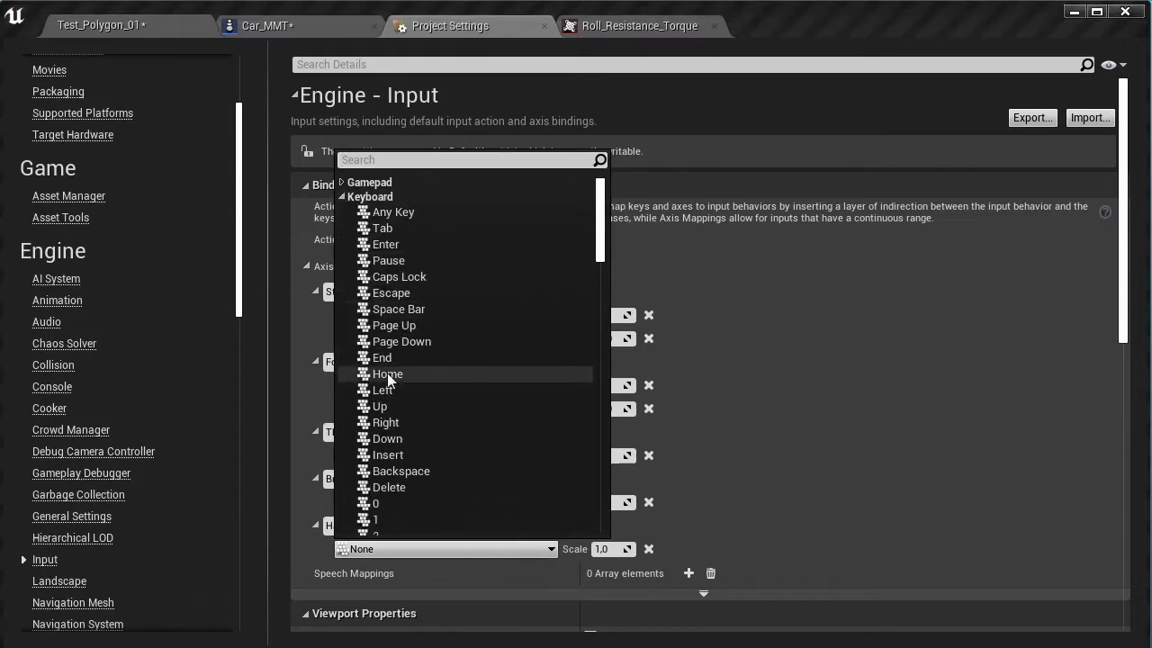
left_click(399, 307)
left_click(326, 525)
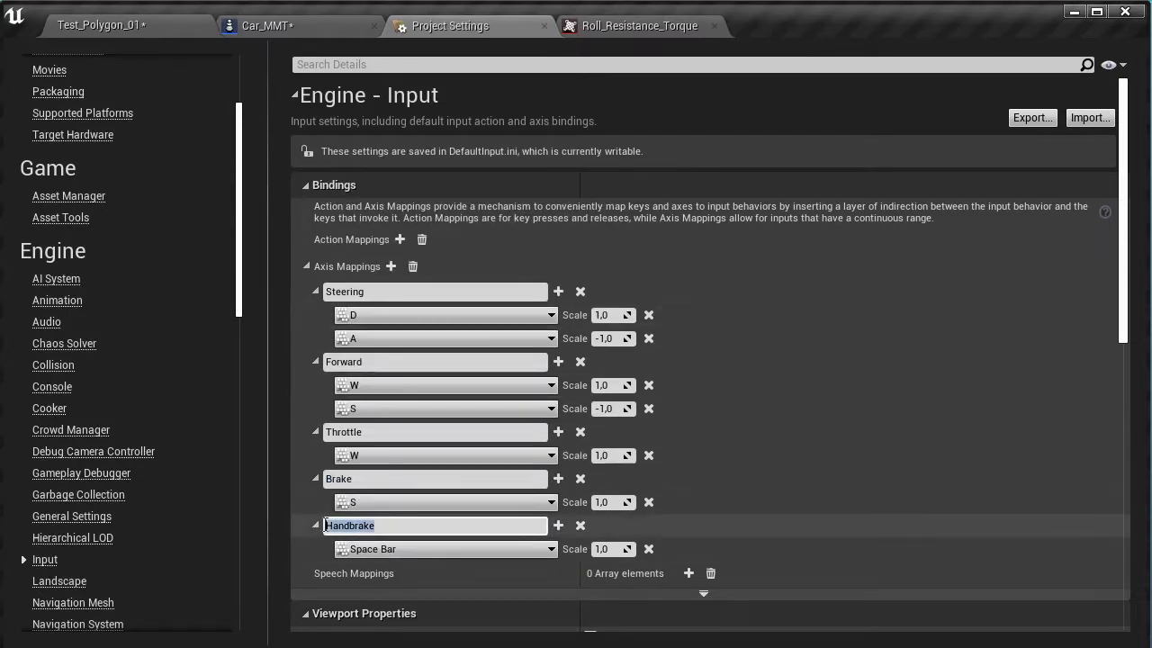
left_click(544, 25)
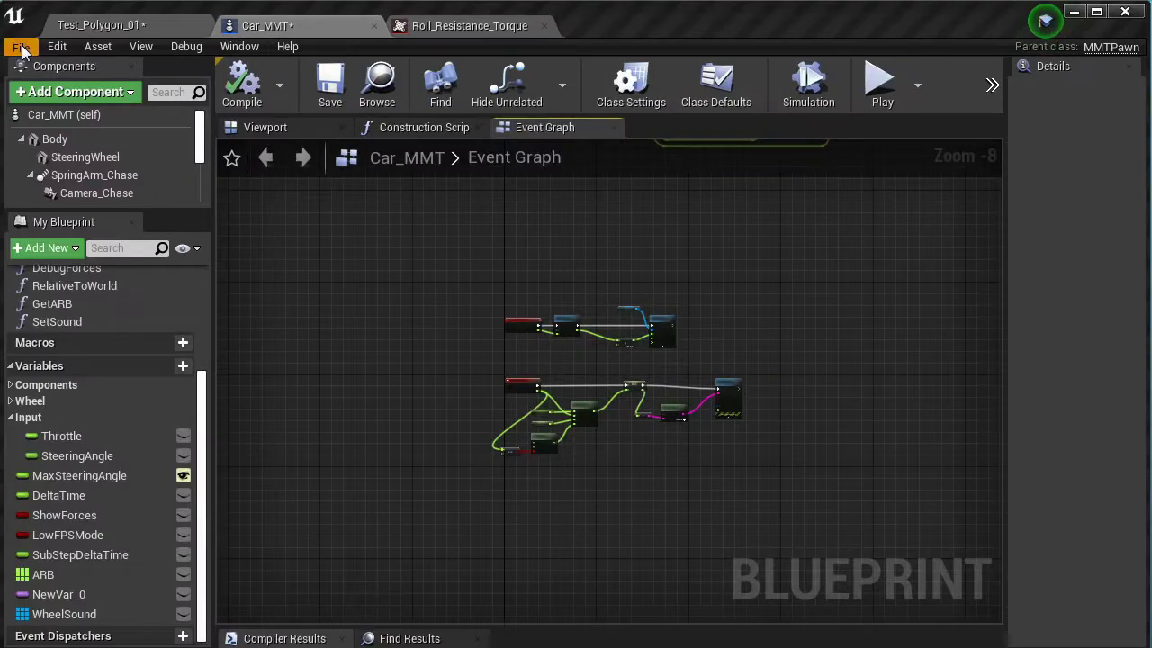
Save all, then duplicate the Throttle variable and name the copy Brake.
left_click(23, 45)
left_click(54, 142)
scroll(406, 360, "up", 2)
scroll(396, 378, "up", 4)
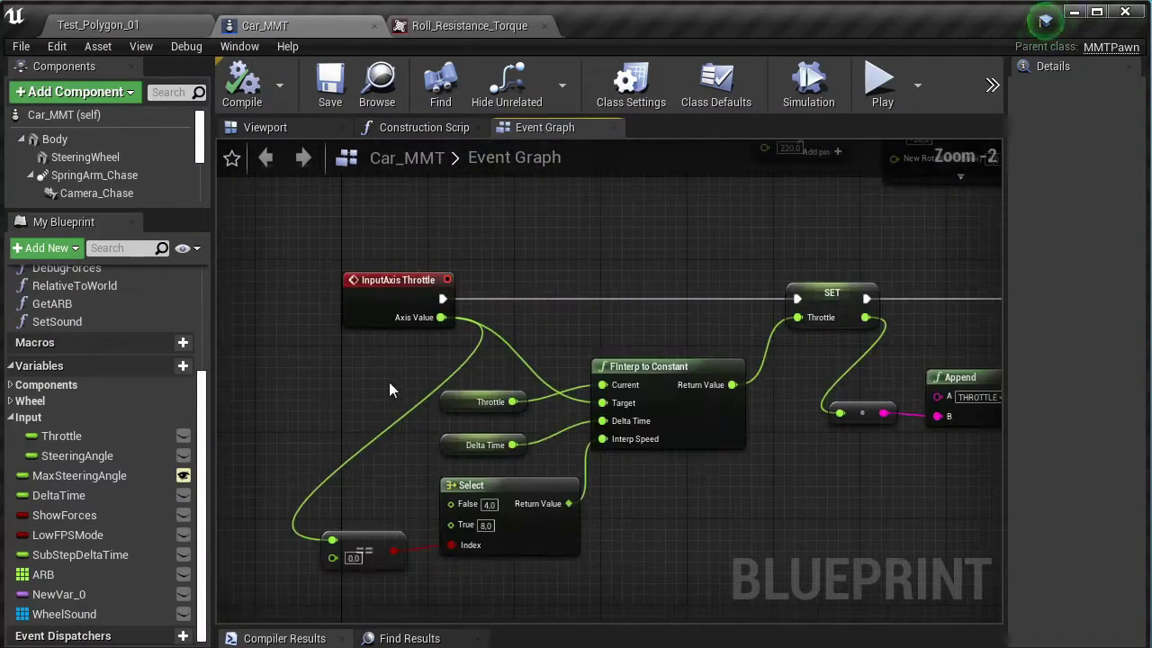
right_click(45, 435)
left_click(124, 489)
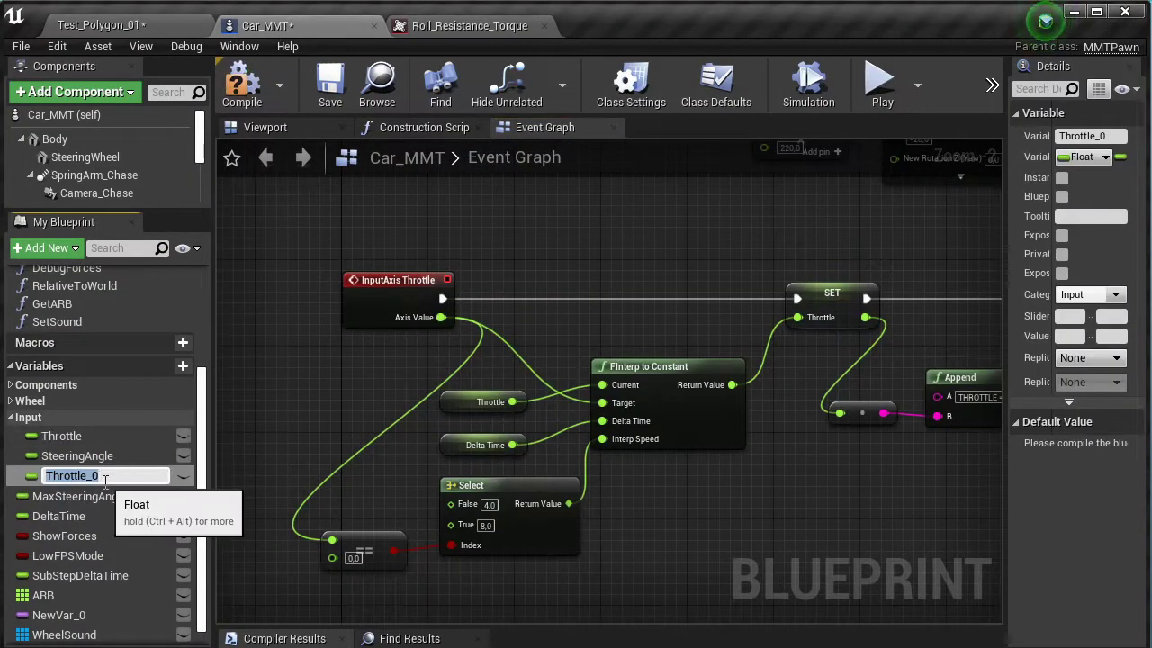
type("Brake")
key("Return")
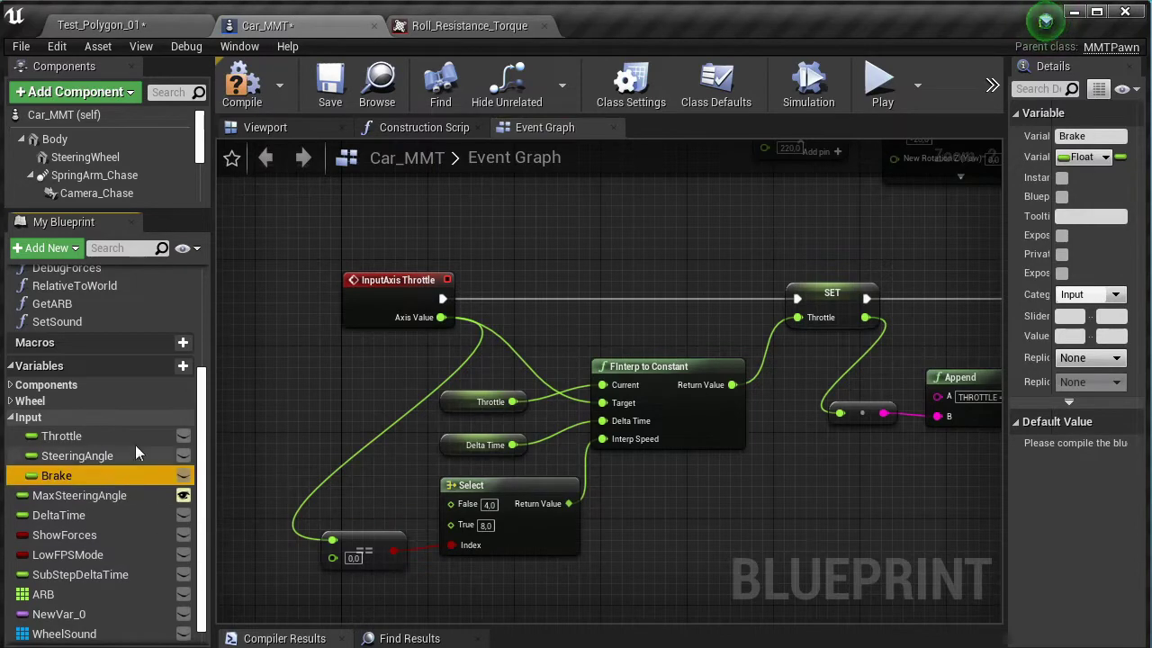
left_click(242, 86)
Duplicate the Brake variable and name the copy MaxBrakeTorque.
right_click(94, 475)
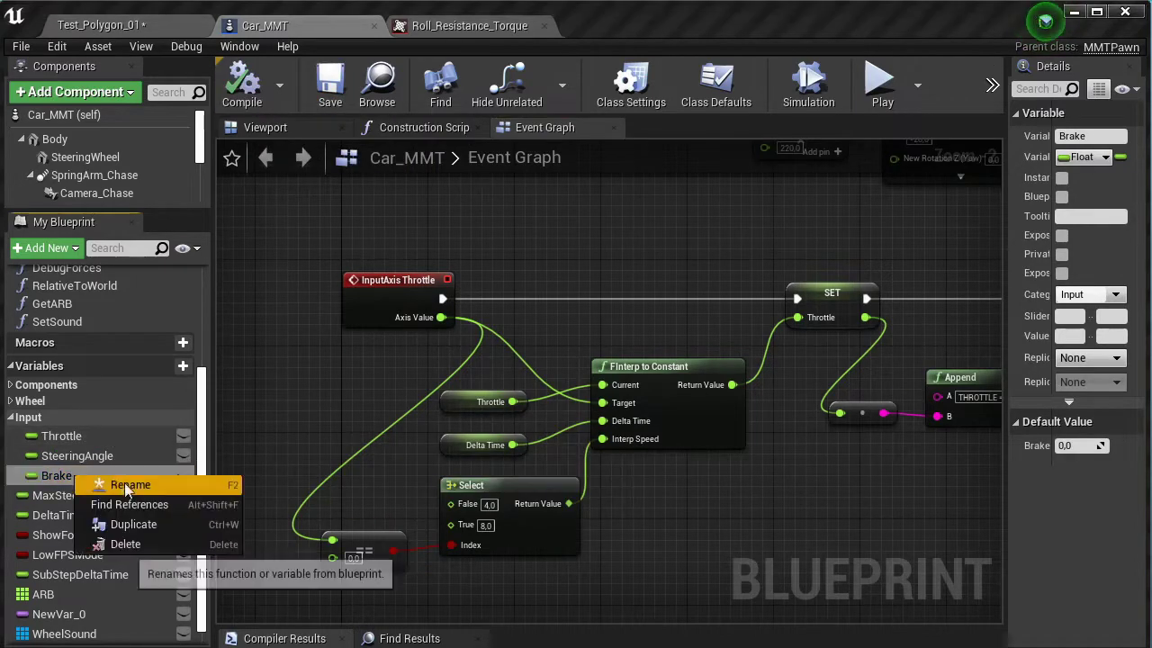
left_click(133, 506)
type("M")
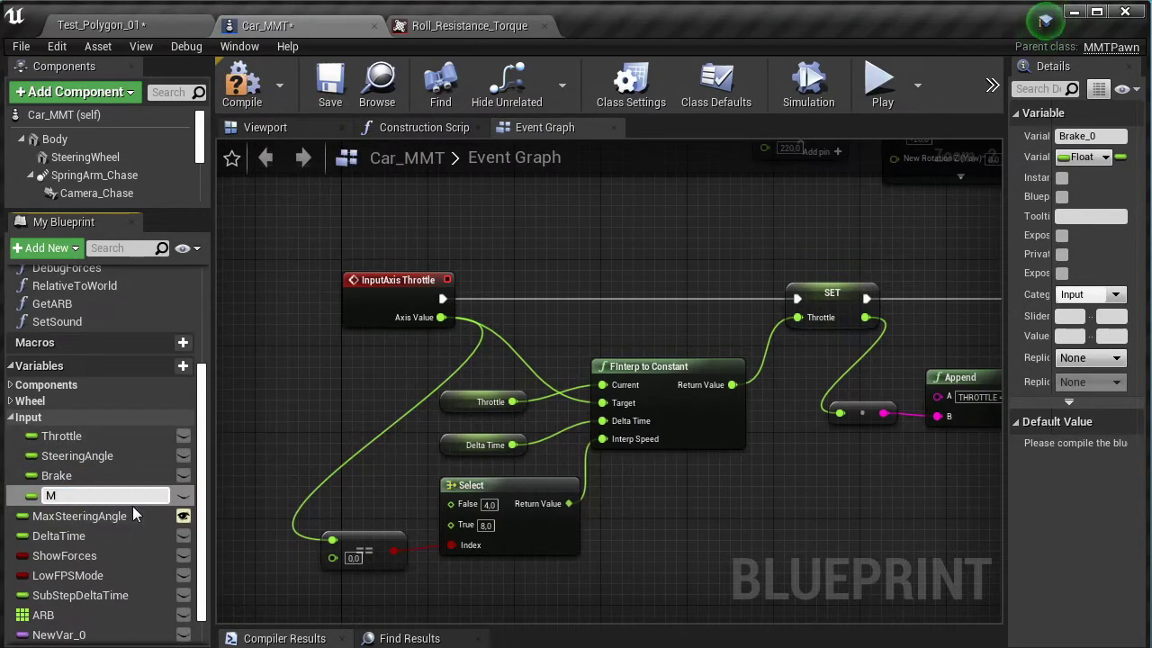
type("axBrakeTorque")
key("Return")
Put MaxBrakeTorque in a Brake category, make it Instance Editable, and give it a 2000 default.
left_click_drag(1008, 306, 884, 306)
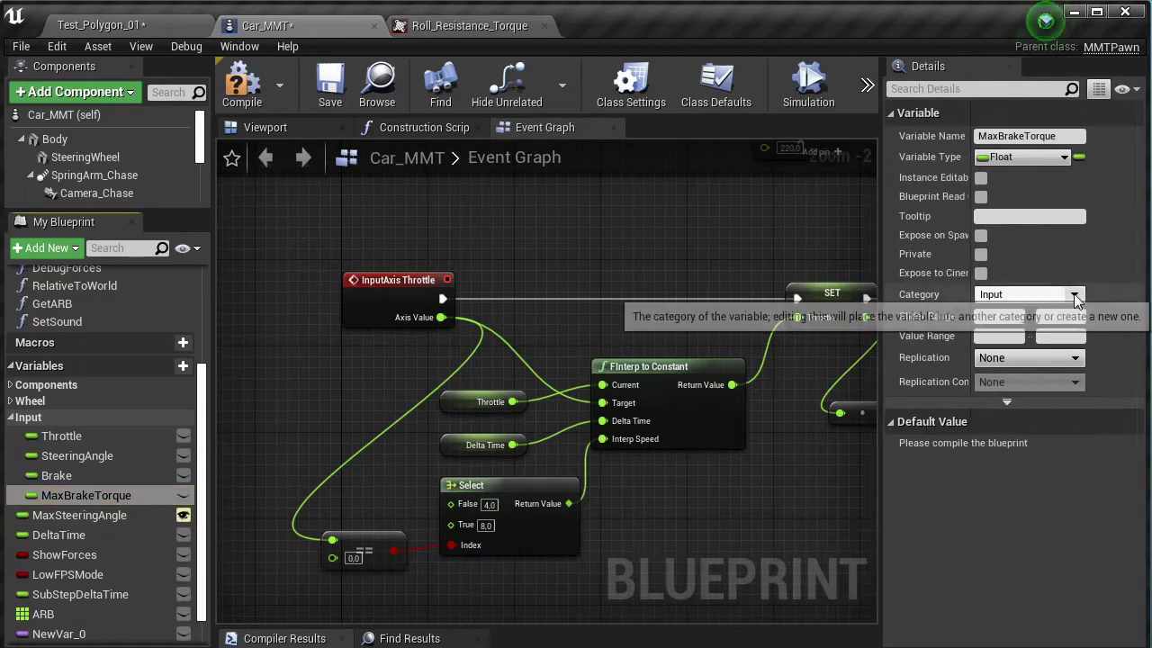
left_click(1026, 294)
type("B")
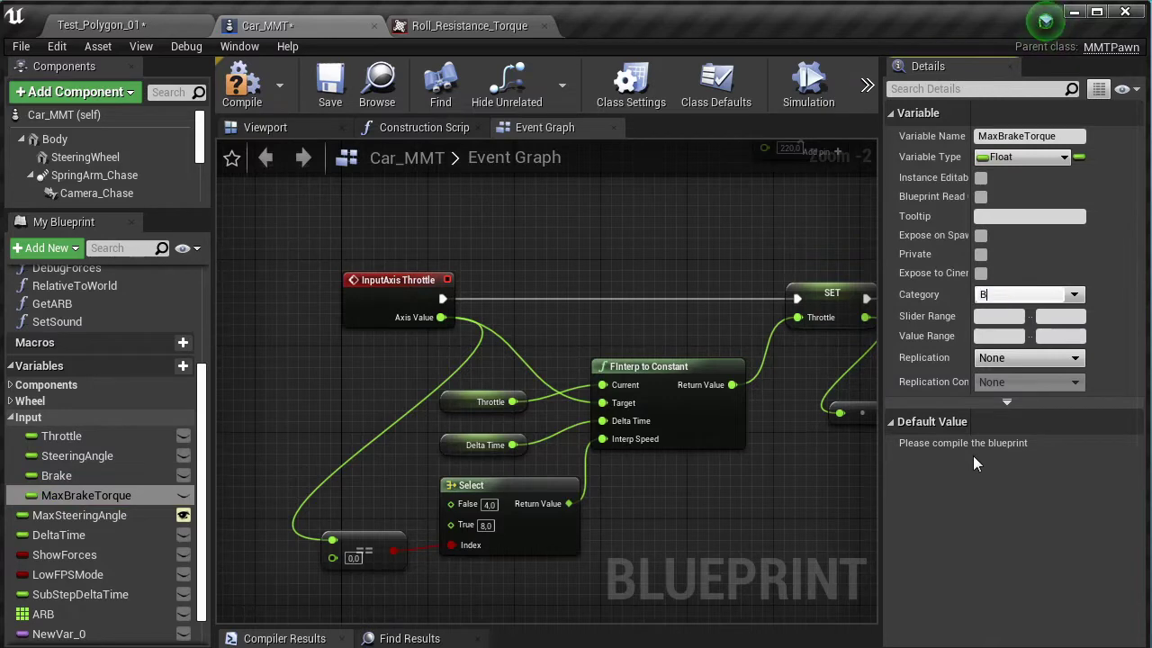
type("rake")
key("Return")
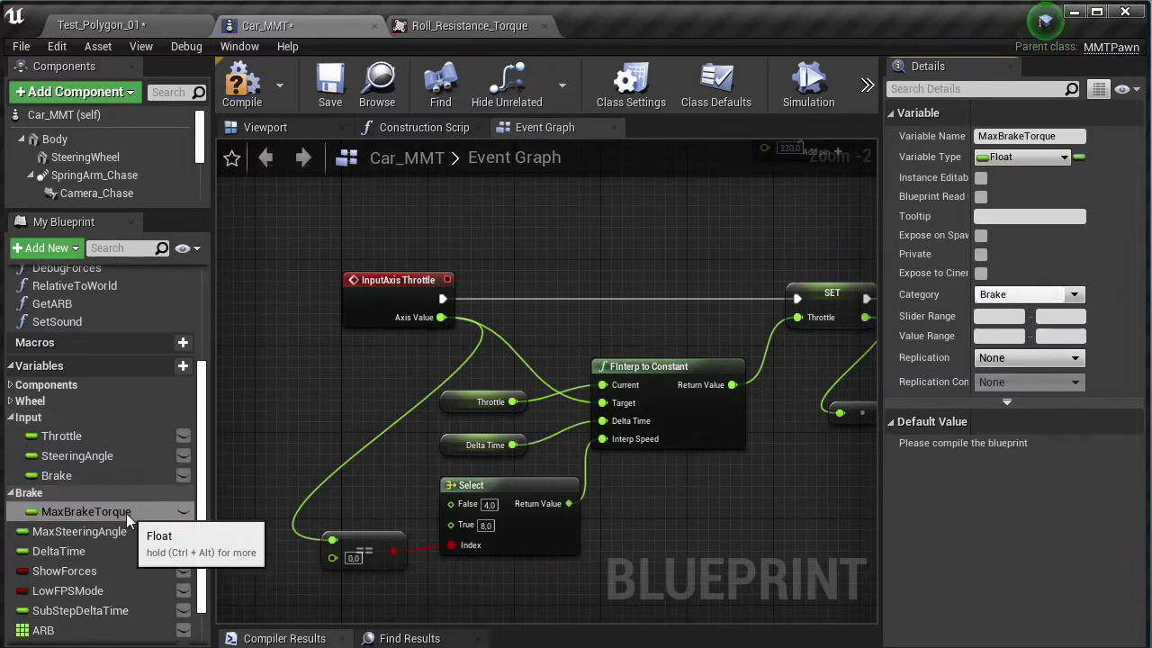
left_click(183, 511)
left_click(331, 90)
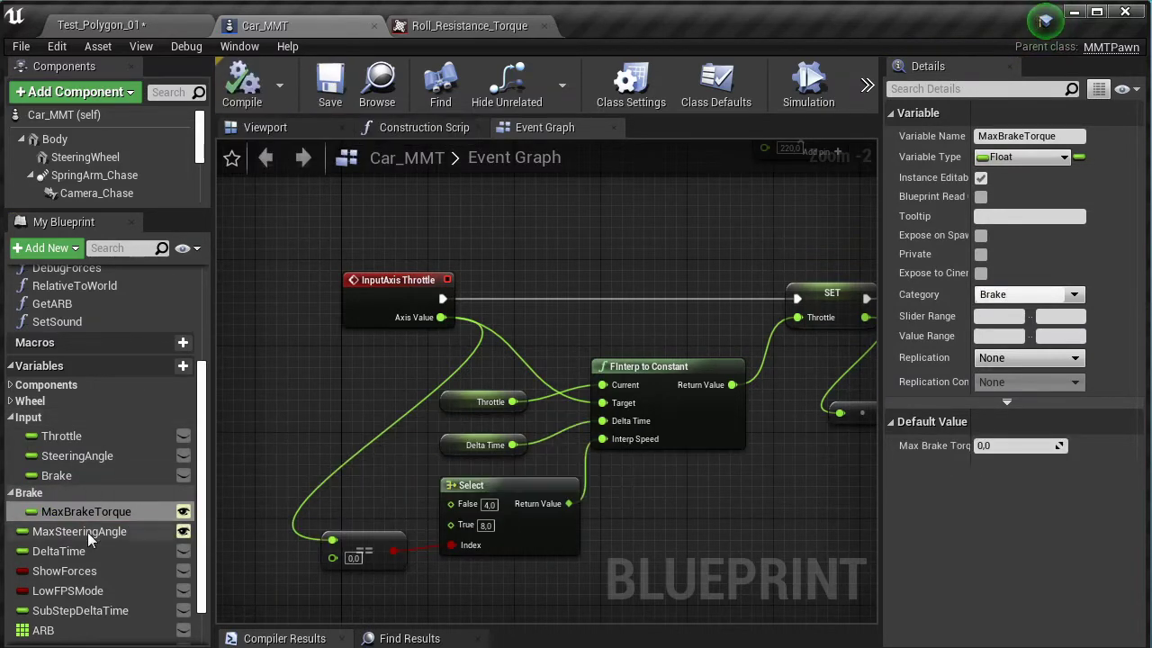
left_click(1020, 446)
type("2000")
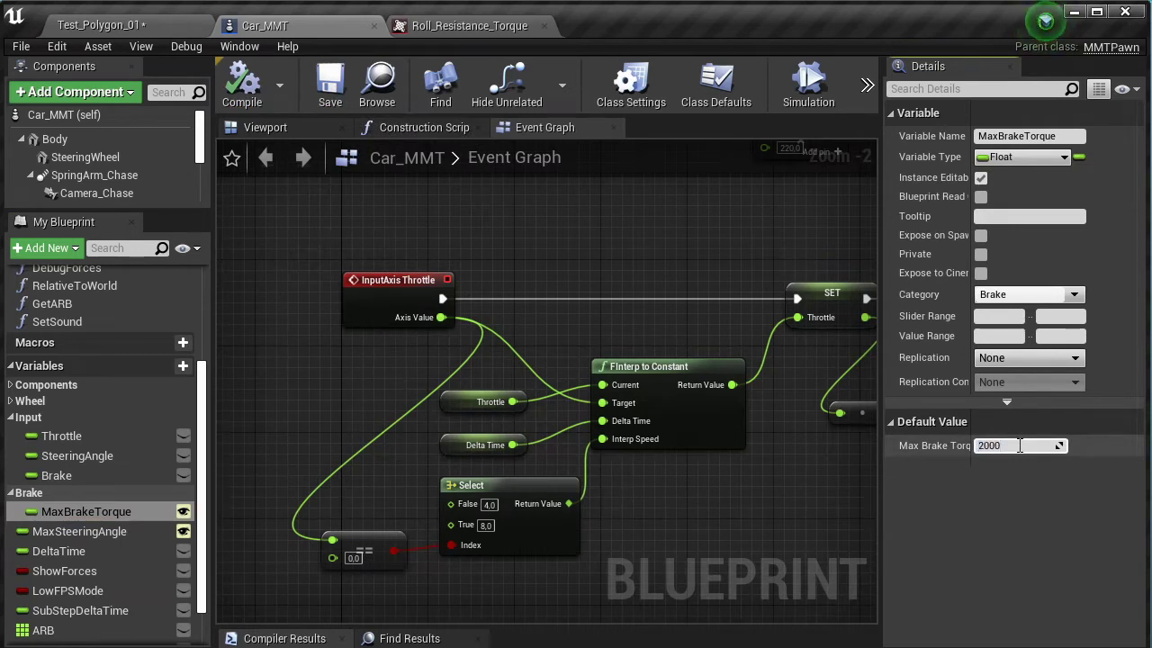
key("Return")
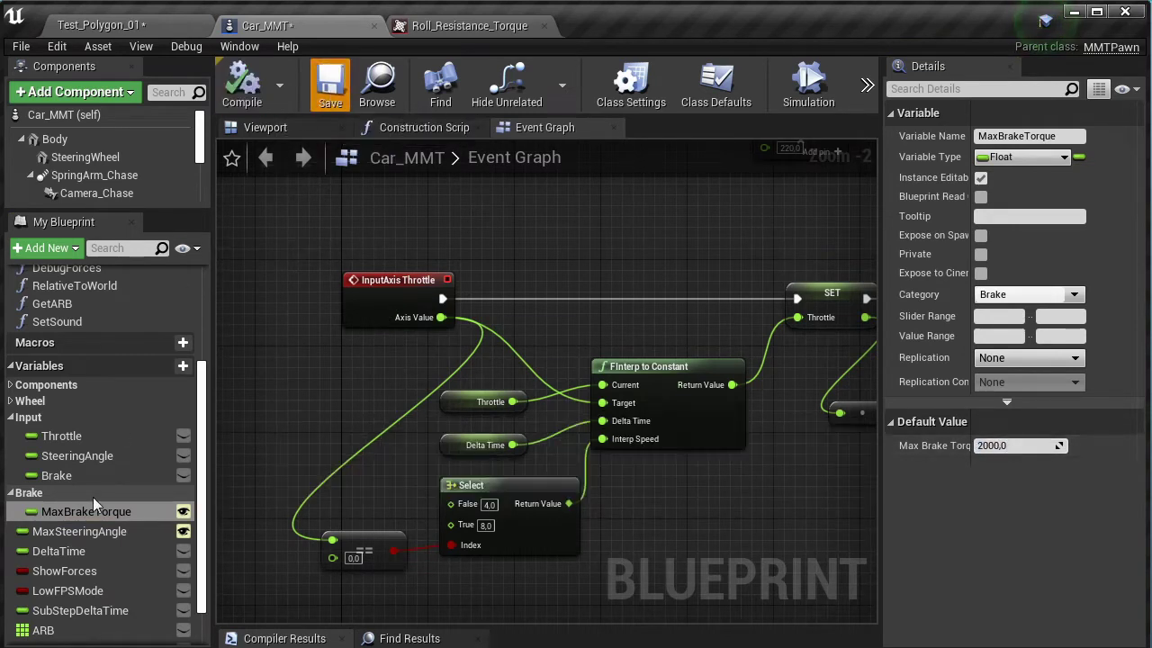
Duplicate MaxBrakeTorque into BrakeBias with a 0,65 default and save.
right_click(108, 513)
left_click(156, 562)
type("BrakeBias")
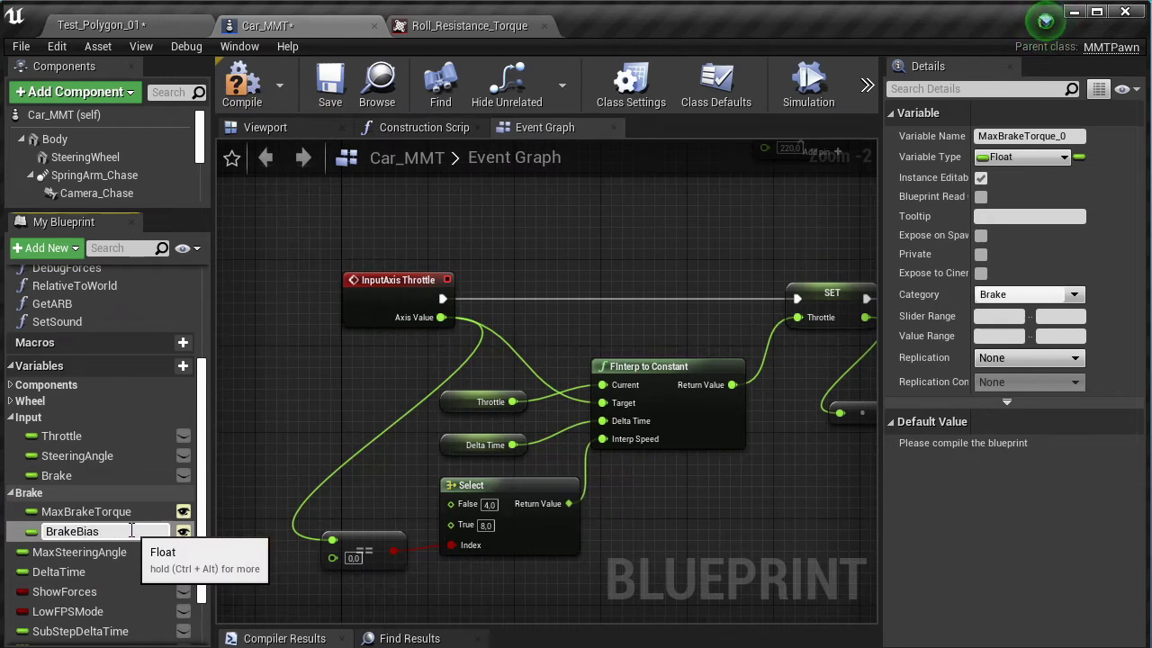
key("Return")
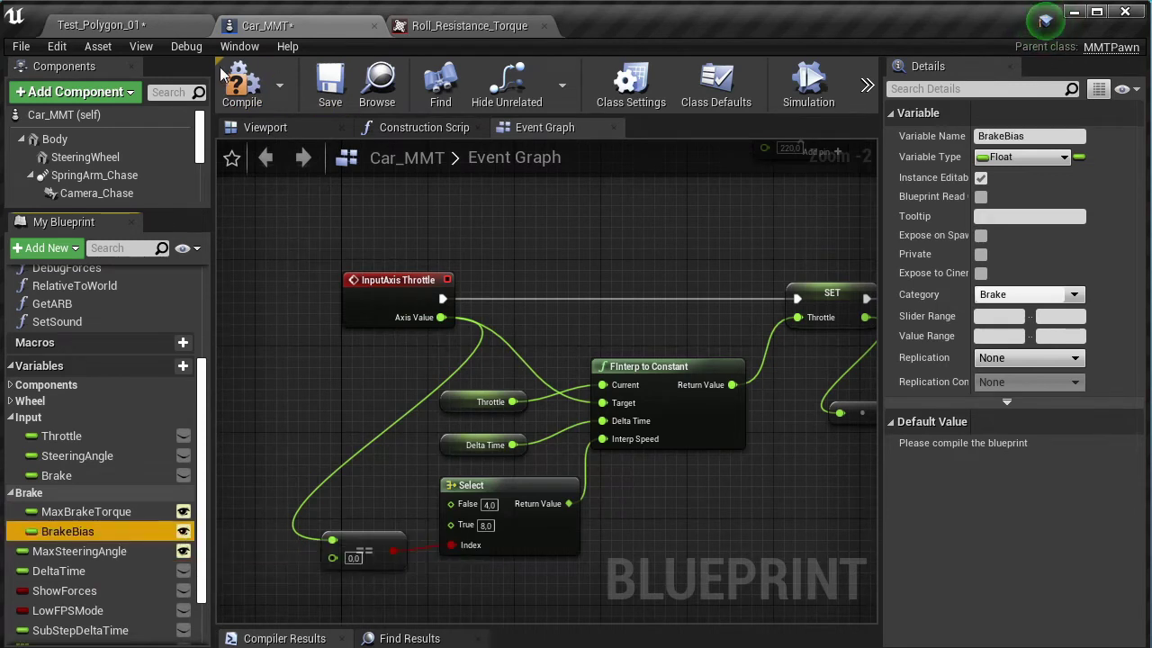
left_click(337, 99)
left_click(1008, 445)
type("0,65")
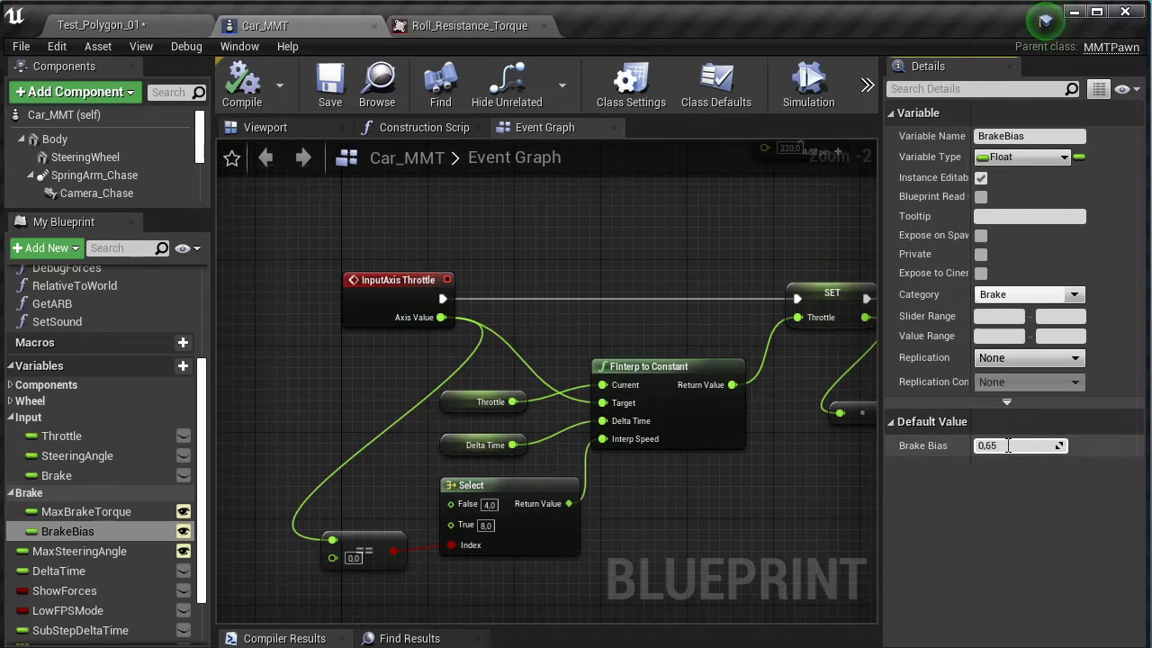
key("Return")
left_click(330, 90)
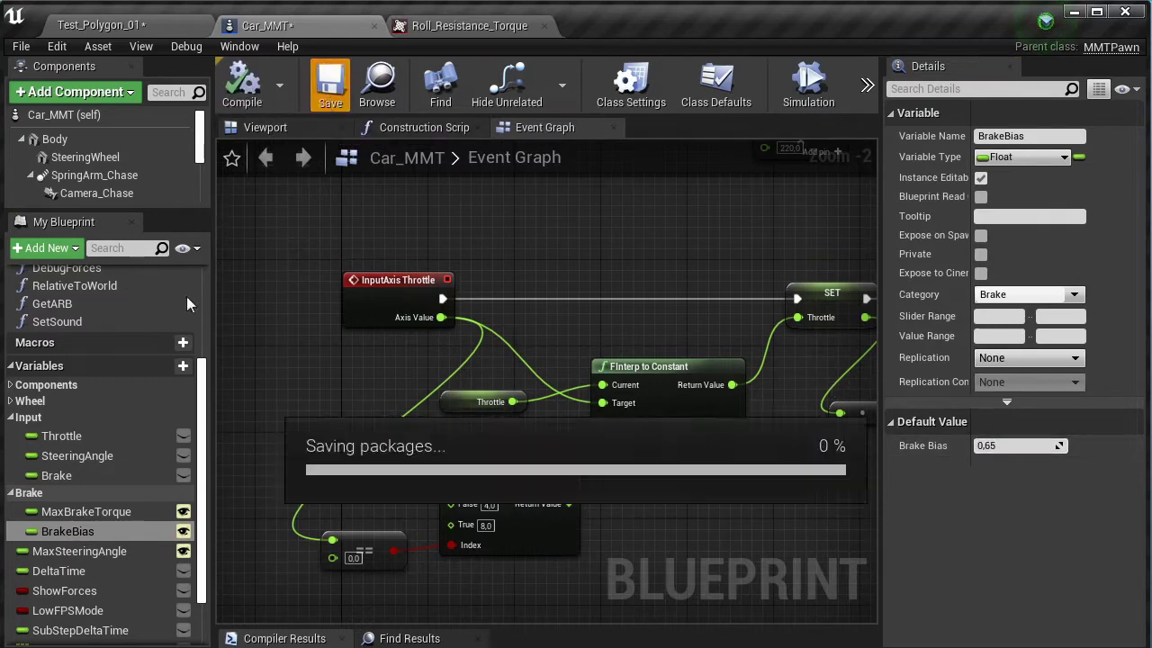
Duplicate BrakeBias into a non-instance-editable BrakeTorque float array with two elements, then compile and save.
left_click(81, 511)
left_click(63, 532)
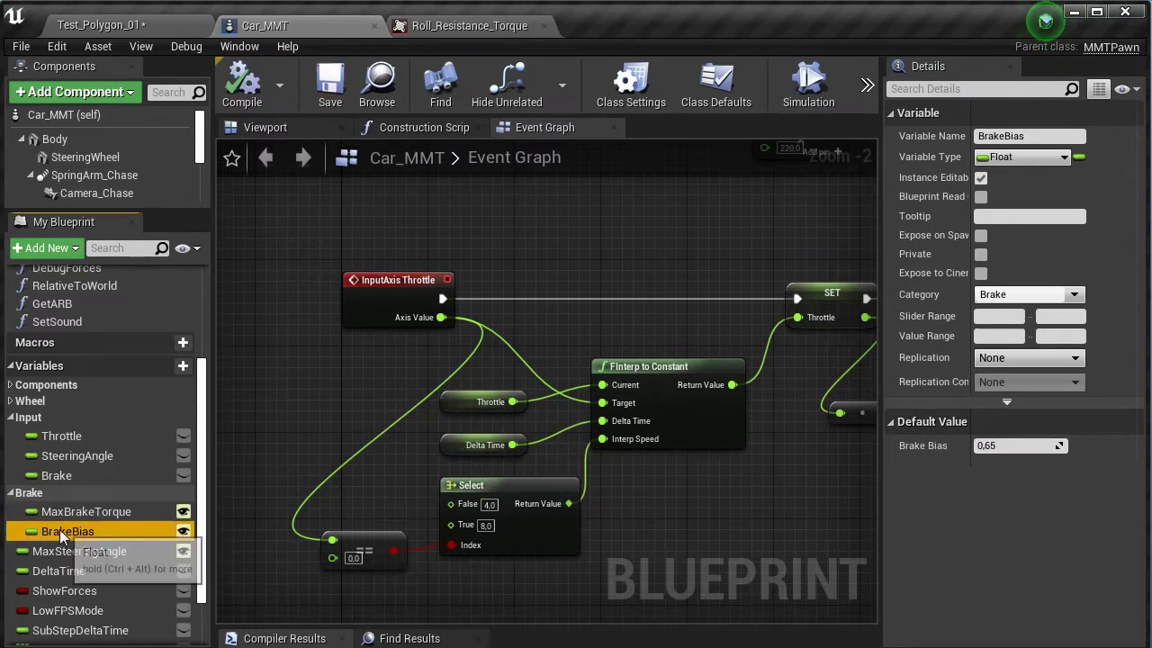
right_click(63, 532)
left_click(112, 580)
type("BrakeTorque")
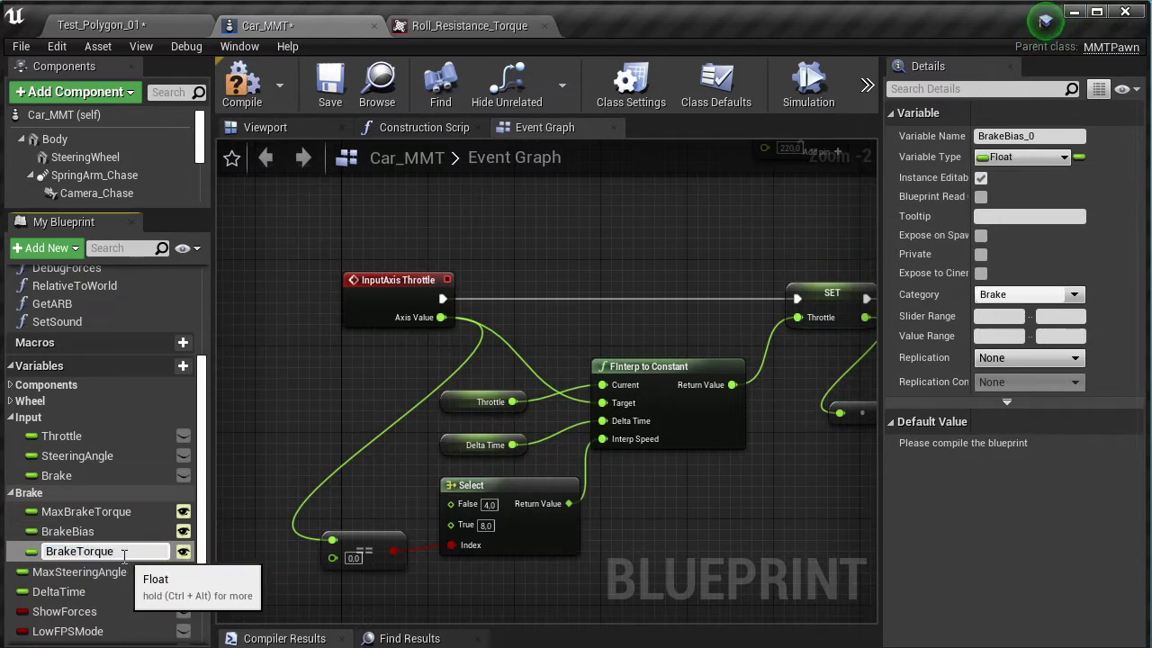
key("Return")
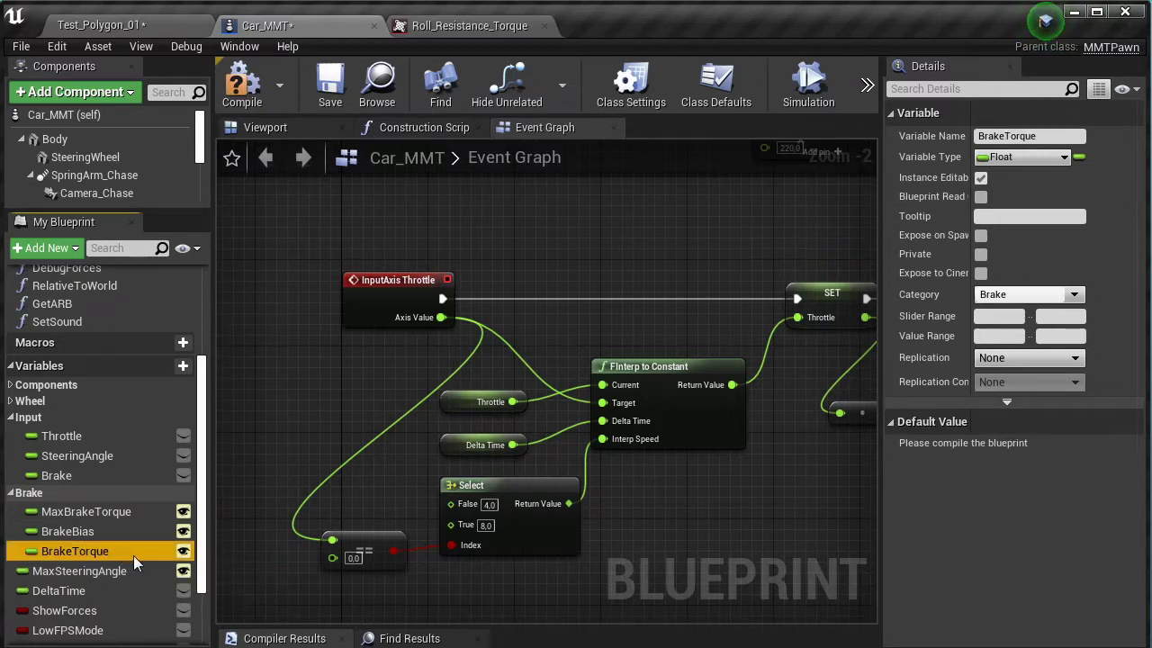
left_click(184, 552)
left_click(242, 86)
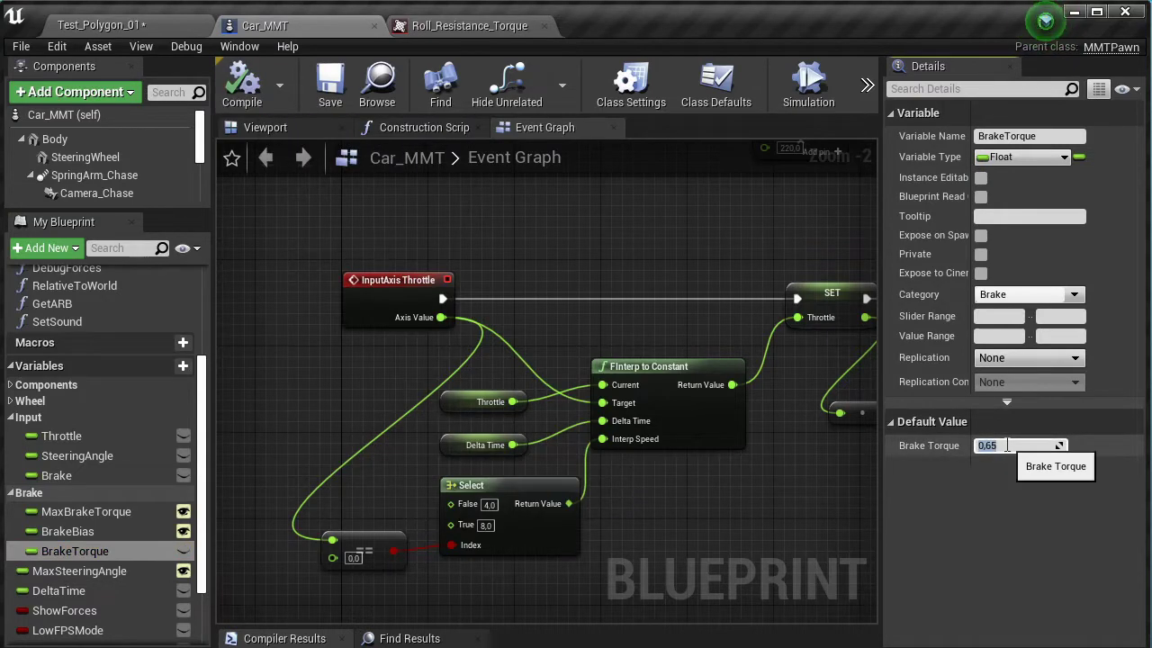
type("0")
key("Return")
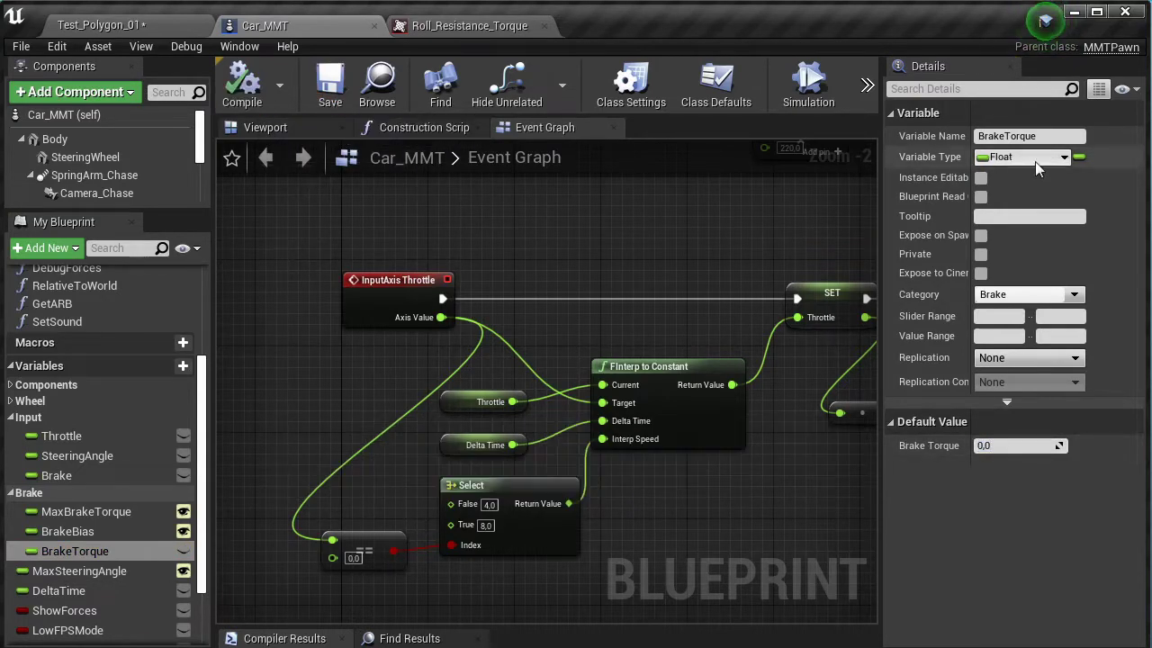
left_click(1078, 186)
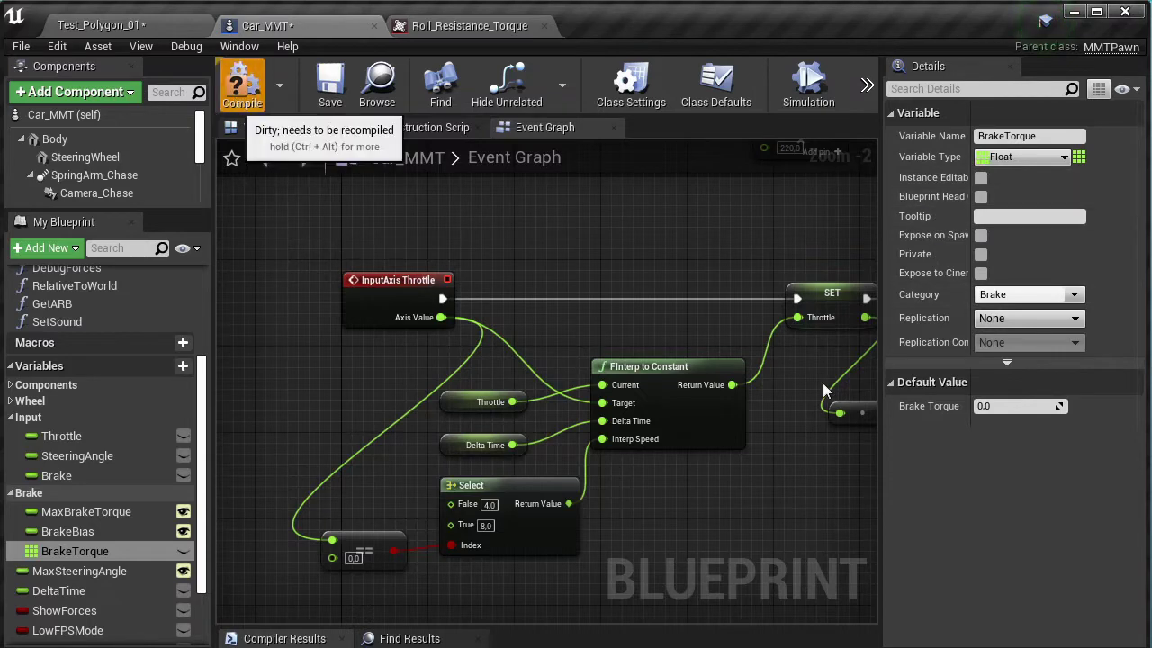
left_click(1079, 407)
left_click(1079, 408)
left_click(243, 86)
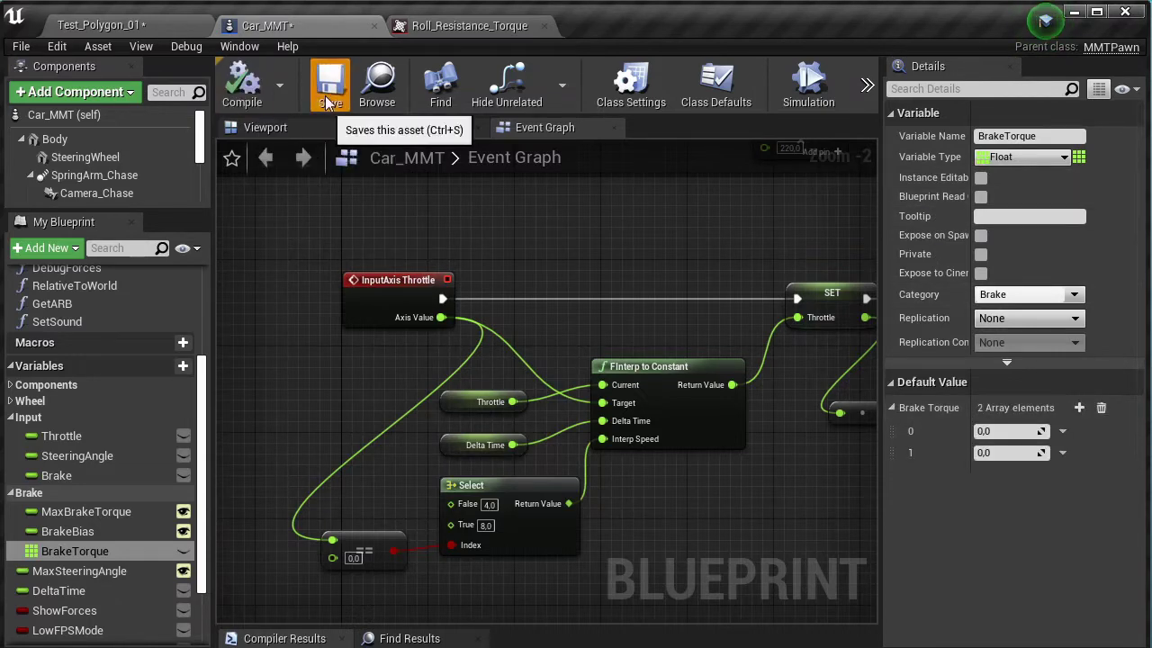
left_click(329, 85)
Add an InputAxis Brake event node to the Event Graph.
scroll(670, 494, "down", 4)
scroll(520, 435, "up", 4)
right_click(520, 441)
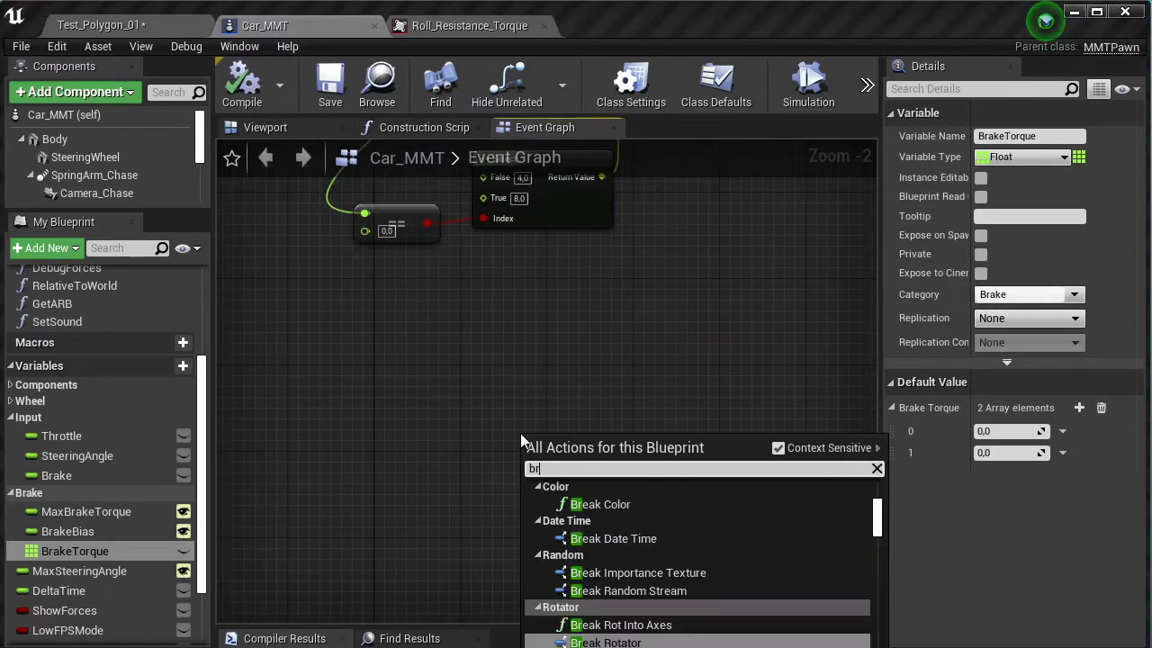
type("brake")
left_click(580, 504)
left_click_drag(580, 452, 381, 368)
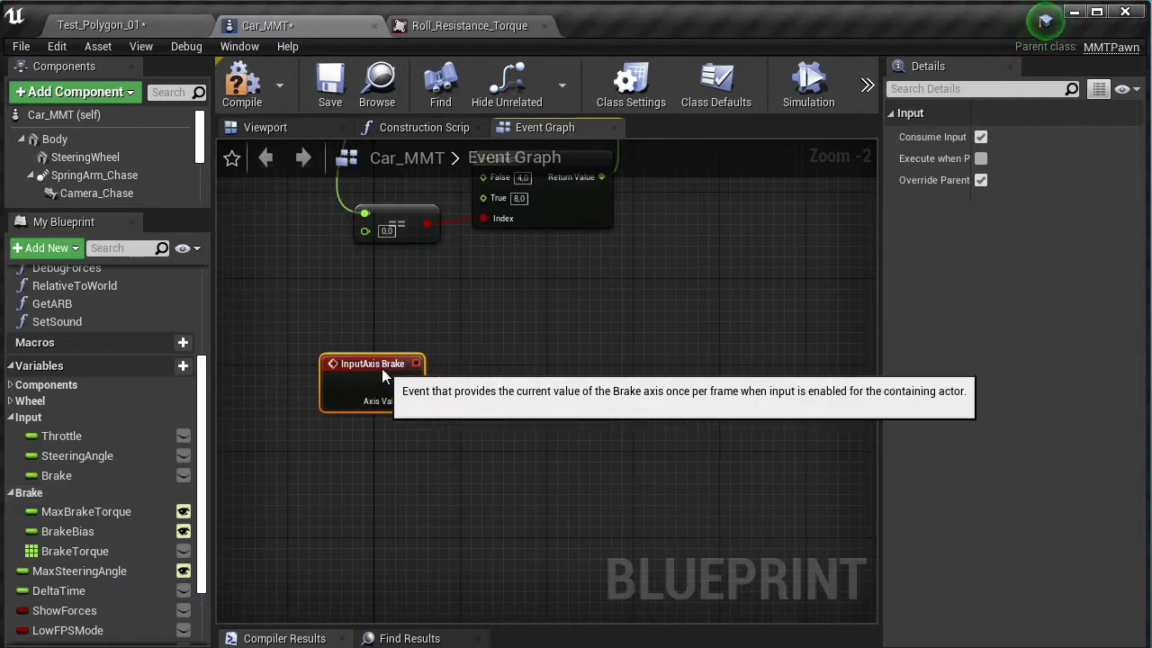
scroll(382, 368, "down", 3)
scroll(432, 495, "up", 1)
scroll(558, 471, "up", 3)
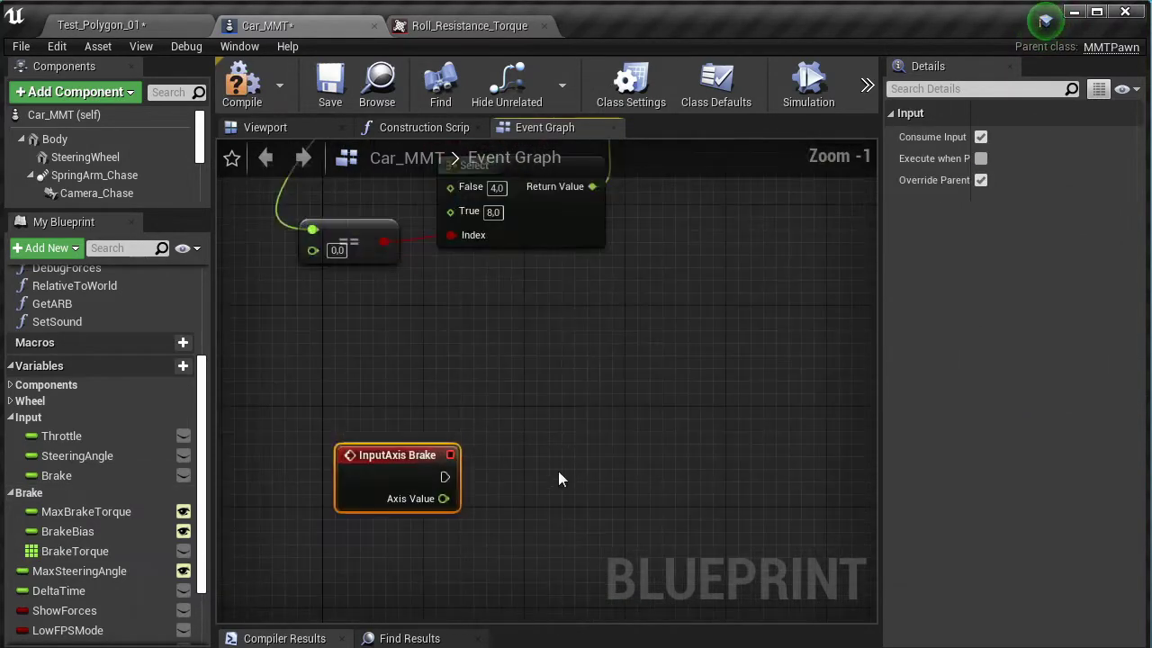
Add an FInterp to Constant node, a Brake getter, and a Select node.
right_click(563, 480)
type("finterp")
left_click(661, 619)
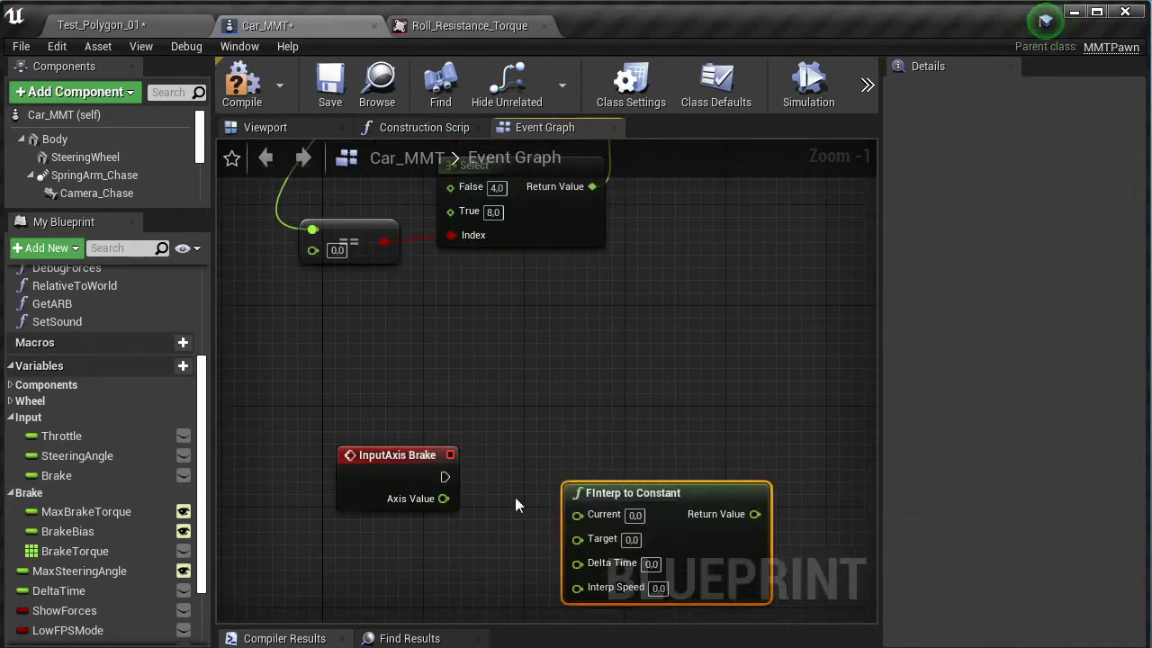
right_click_drag(450, 497, 430, 387)
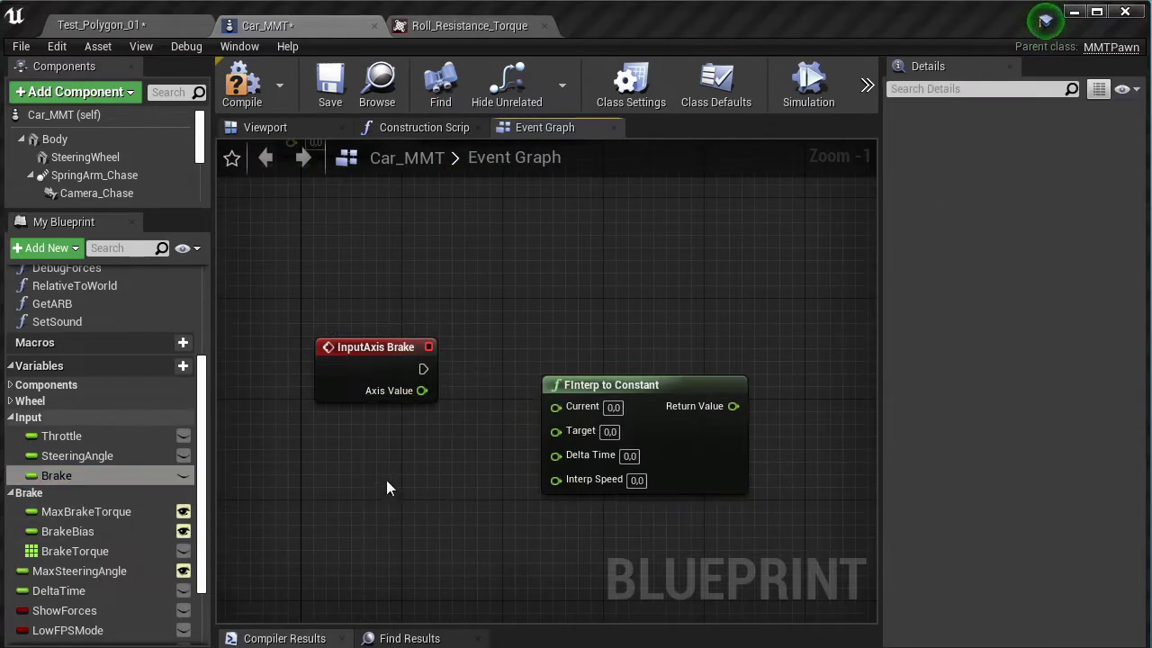
mouse_move(56, 475)
left_mouse_down("ctrl")
mouse_move(382, 480)
mouse_move(478, 458)
mouse_move(555, 406)
left_mouse_up("ctrl")
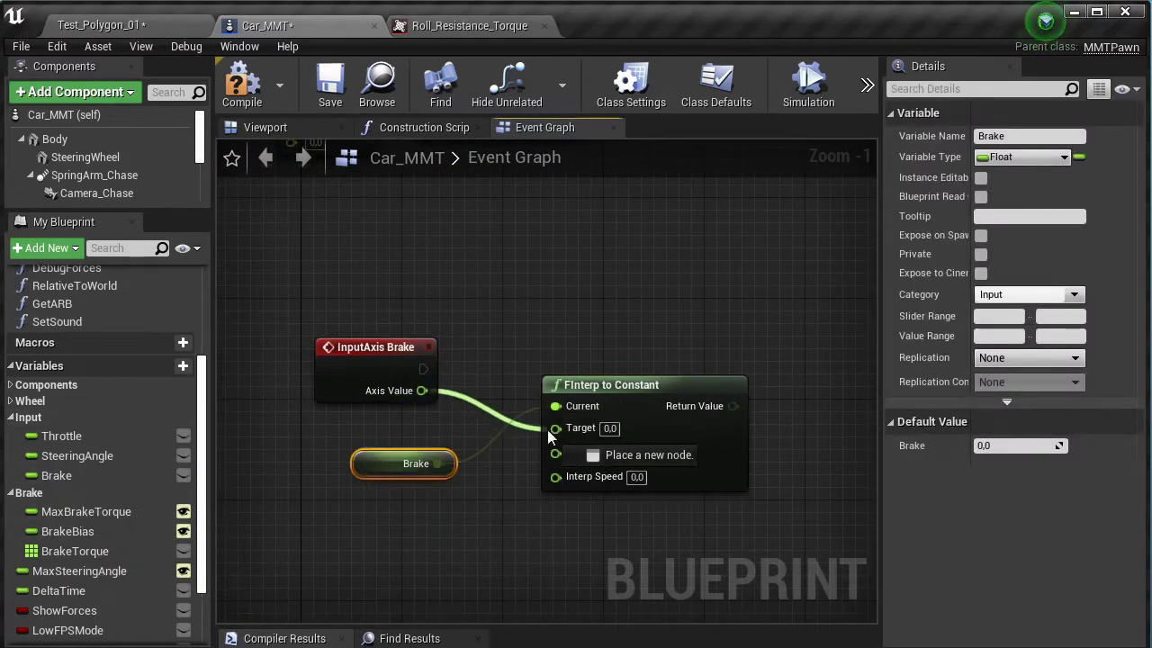
right_click(469, 566)
type("select")
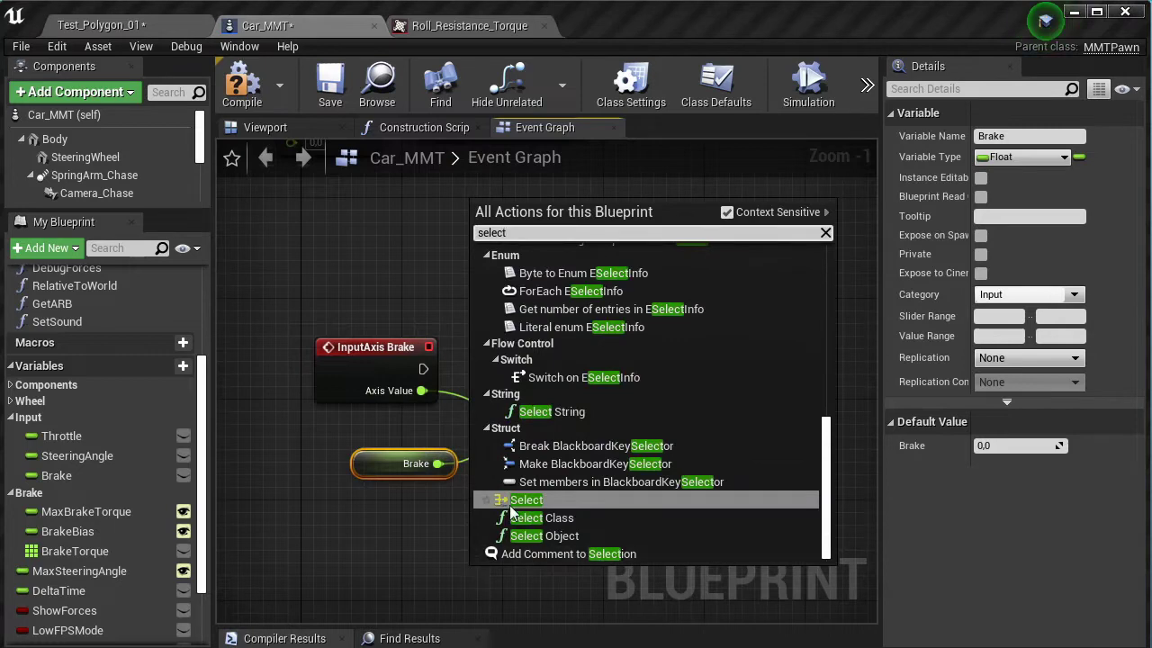
left_click(518, 499)
right_click_drag(422, 407, 432, 296)
Compare the brake Axis Value with != and connect the result to Select's Index.
left_click_drag(432, 279, 344, 469)
type("!=")
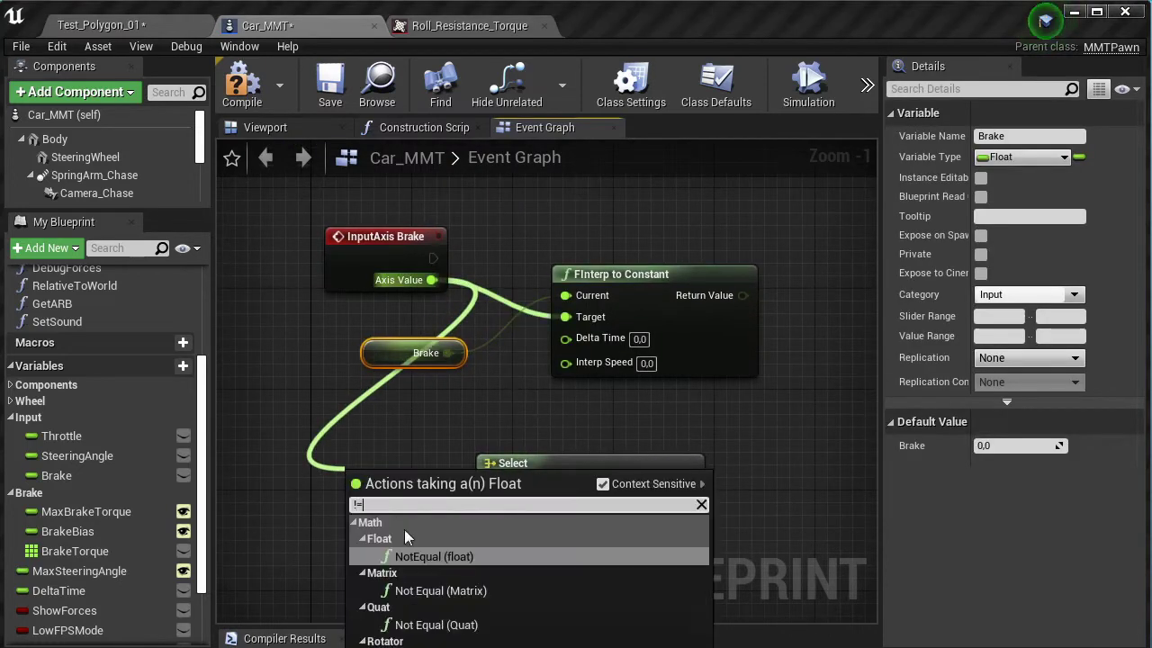
key("Return")
left_click_drag(442, 496, 489, 528)
left_click_drag(553, 469, 616, 431)
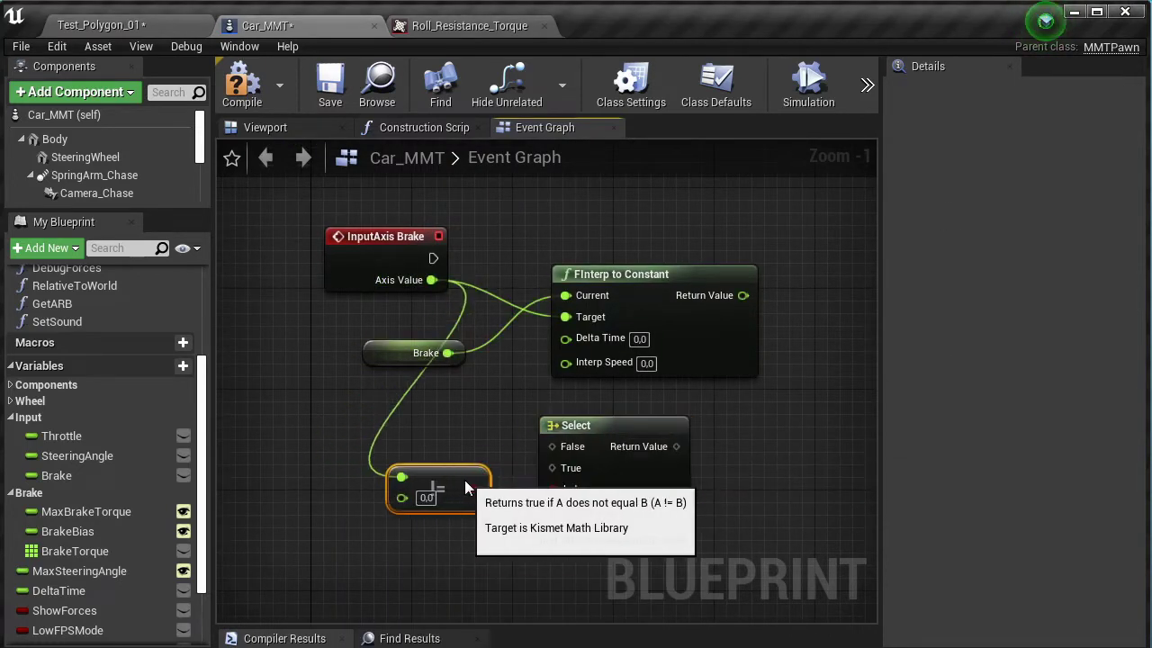
scroll(428, 431, "down", 3)
scroll(427, 438, "up", 5)
right_click_drag(373, 365, 482, 115)
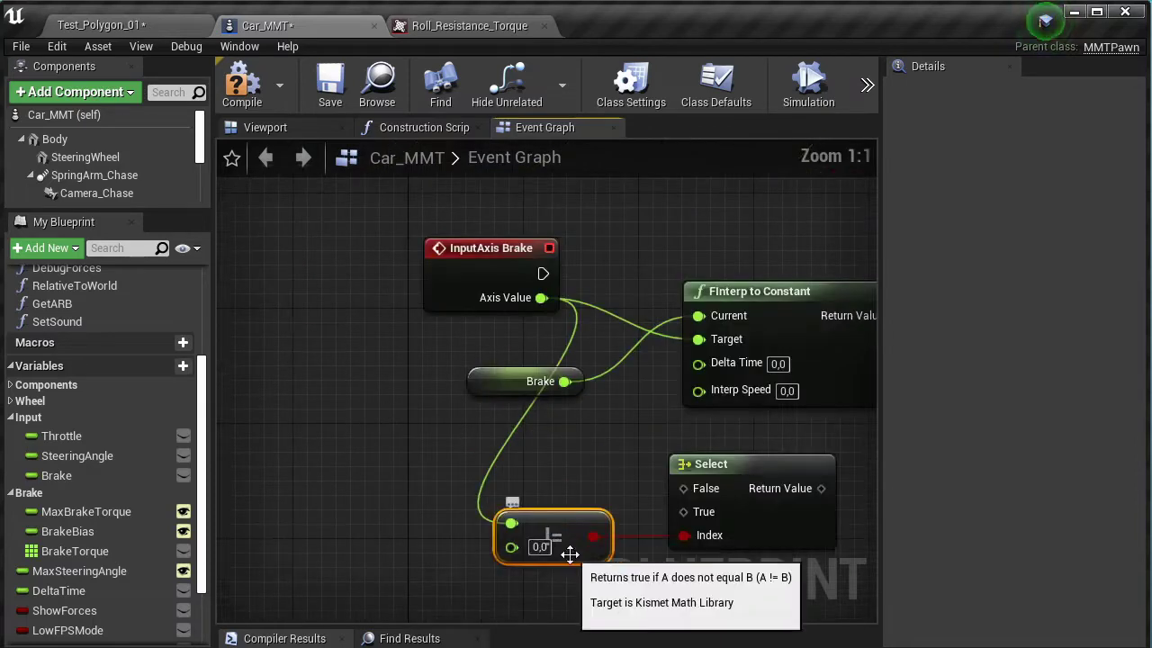
key("Delete")
left_click_drag(538, 298, 486, 499)
type("!=")
key("Return")
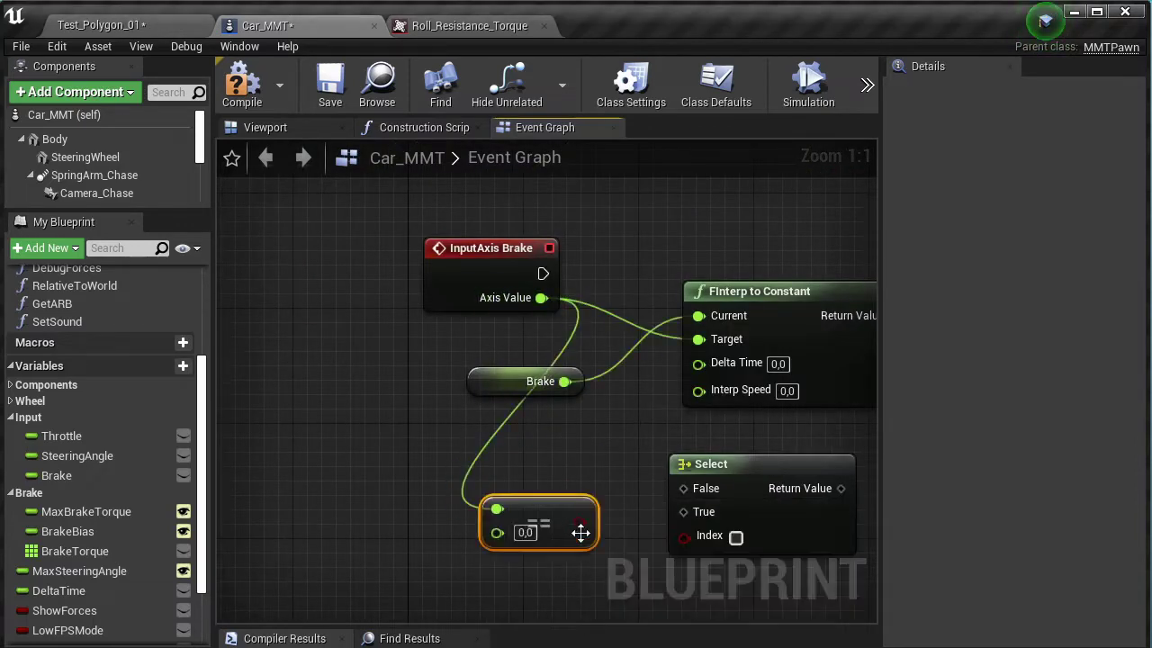
left_click_drag(581, 522, 681, 539)
right_click_drag(760, 453, 608, 457)
left_click_drag(669, 496, 544, 401)
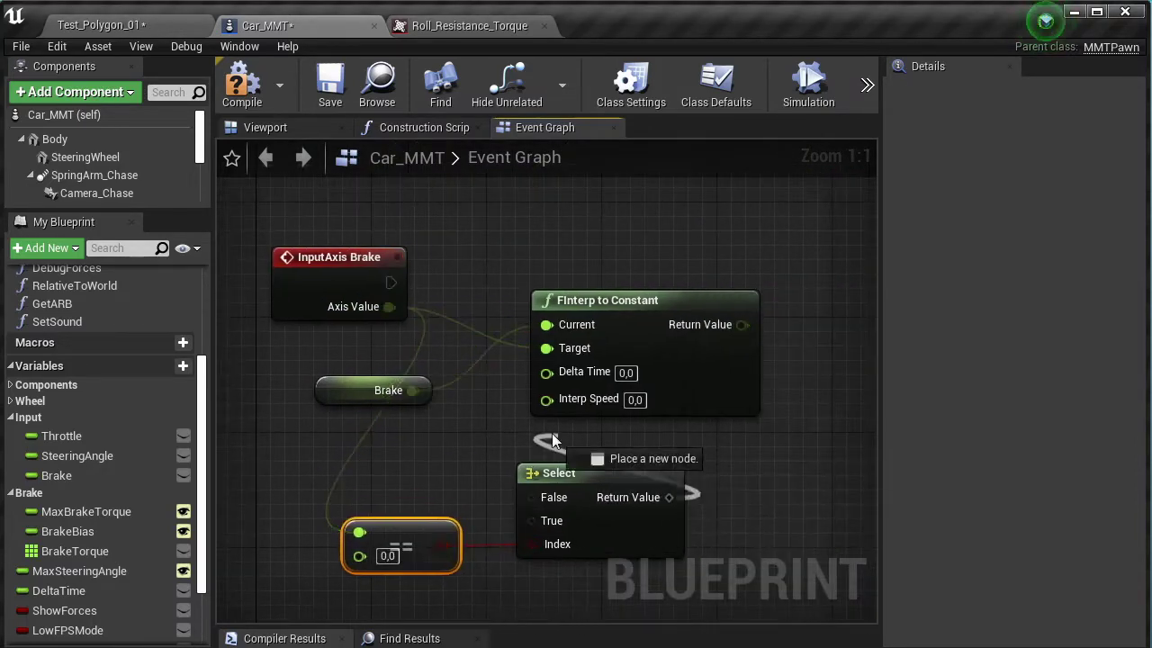
Wire the Select result into FInterp's Interp Speed and tidy the node layout.
scroll(544, 400, "down", 4)
mouse_move(496, 342)
right_mouse_down()
mouse_move(497, 502)
mouse_move(582, 387)
right_mouse_up()
scroll(501, 469, "up", 4)
left_click_drag(613, 433, 600, 433)
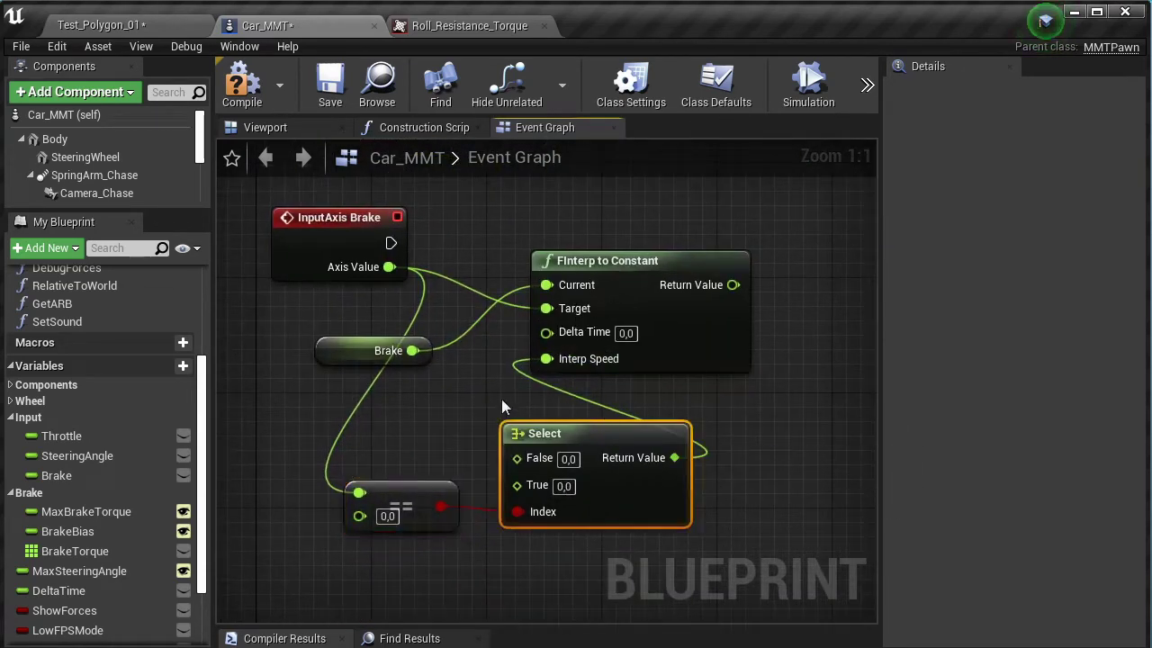
left_click_drag(642, 275, 786, 275)
left_click_drag(458, 486, 386, 486)
left_click_drag(540, 433, 497, 447)
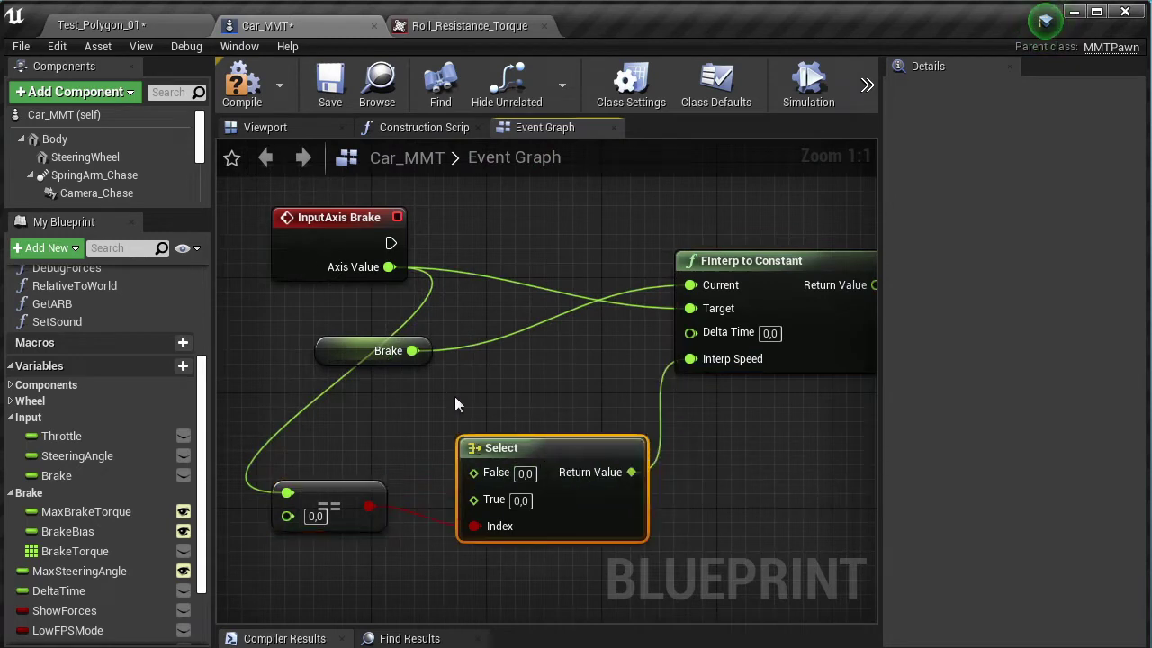
left_click_drag(353, 361, 524, 347)
type("16")
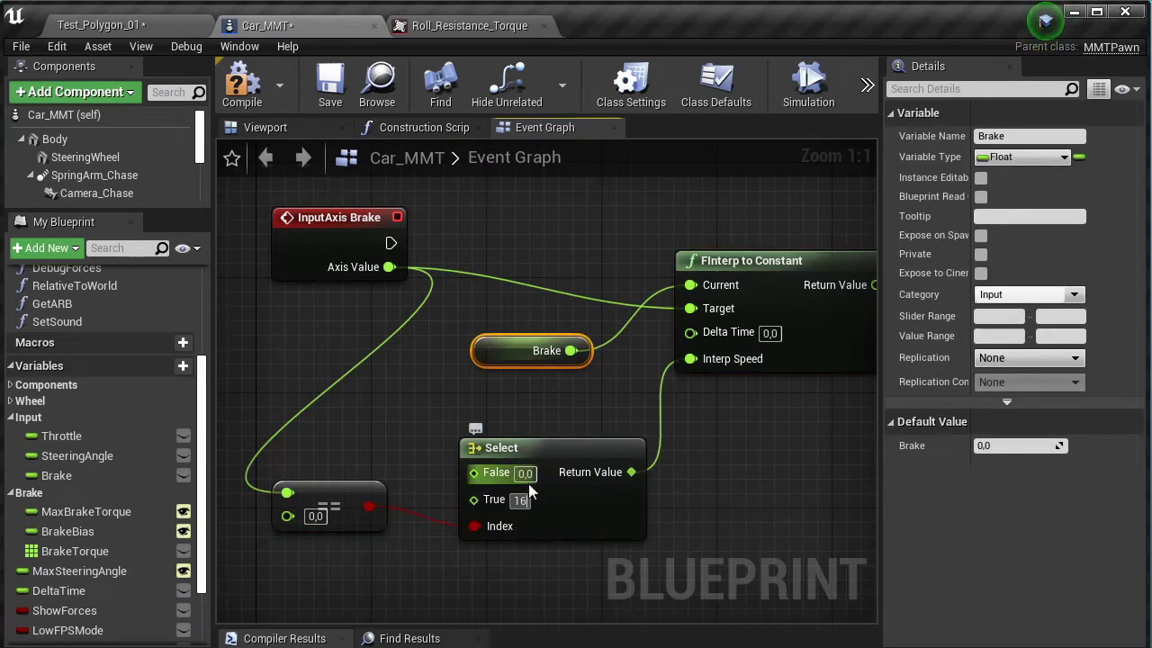
Set the Select node's False value to 4.
type("4")
left_click(441, 443)
scroll(460, 489, "down", 2)
right_click_drag(460, 488, 484, 414)
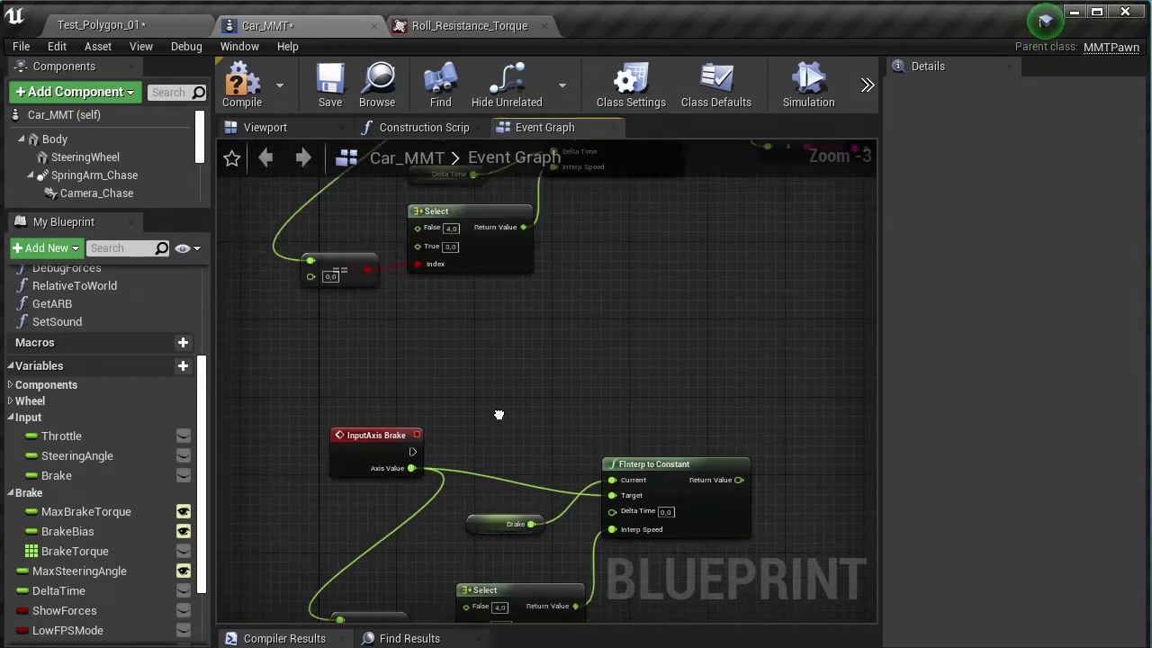
scroll(483, 332, "down", 2)
Add a SET Brake node fired by InputAxis Brake and storing the FInterp result.
right_click_drag(483, 332, 410, 390)
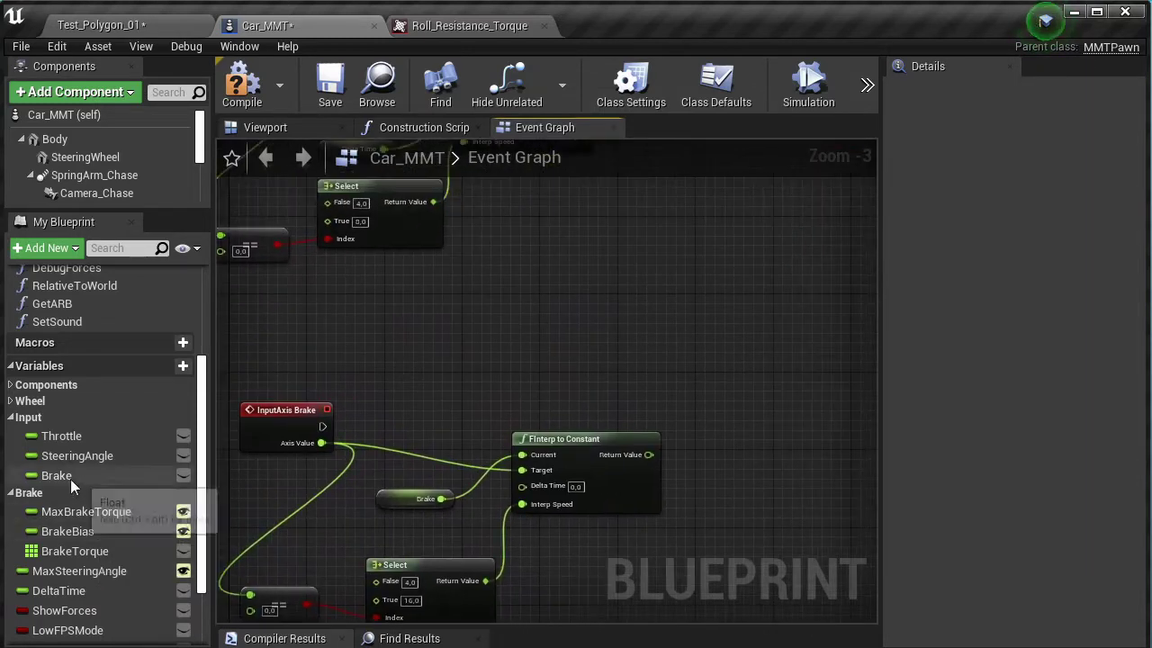
left_click_drag(55, 475, 733, 405)
left_click(771, 445)
left_click_drag(323, 427, 746, 426)
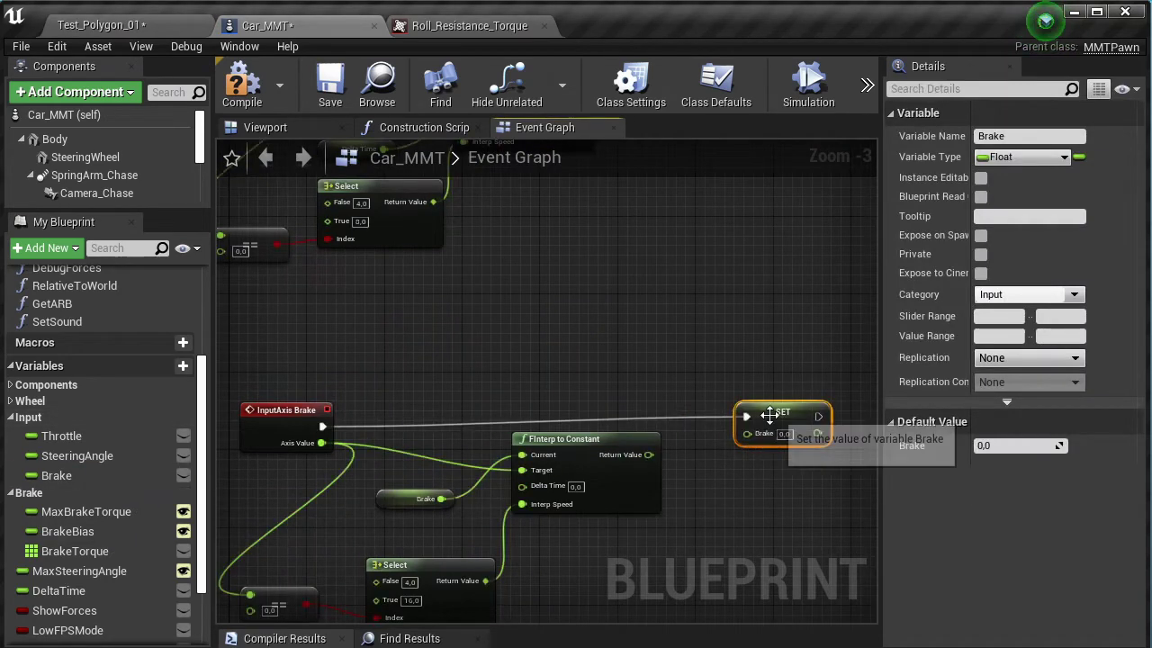
left_click_drag(642, 439, 643, 448)
scroll(680, 461, "up", 3)
left_click_drag(483, 445, 610, 396)
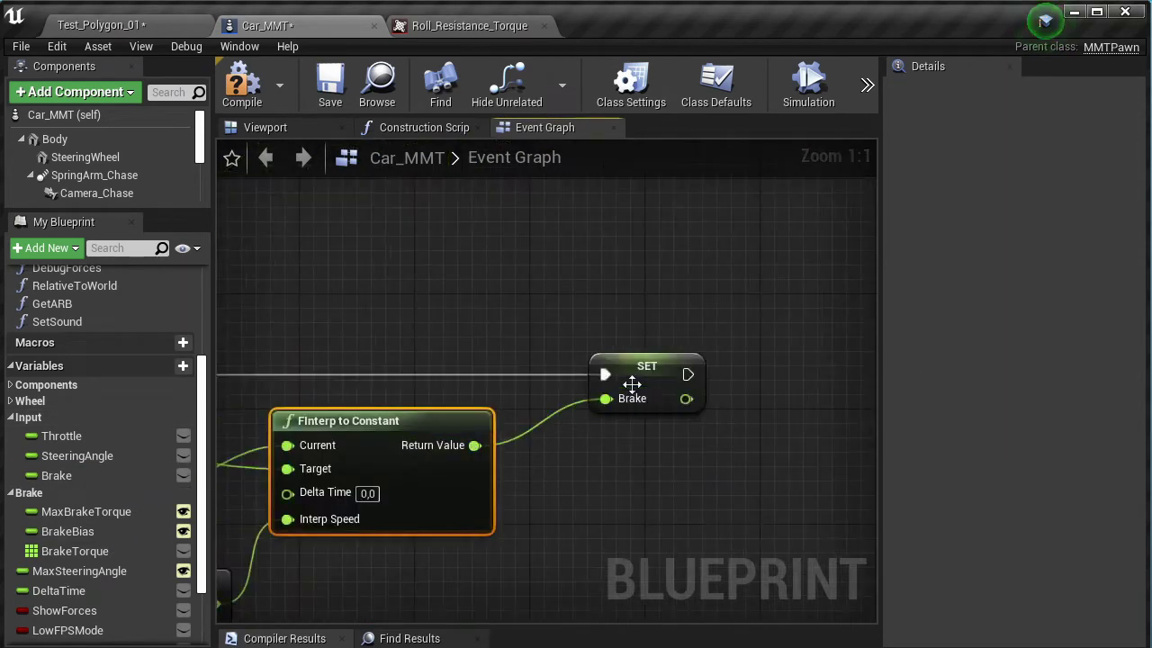
scroll(582, 469, "down", 4)
scroll(382, 498, "up", 4)
Select the Throttle Append and Print String nodes for reuse with Brake.
left_click(381, 498)
scroll(675, 440, "down", 4)
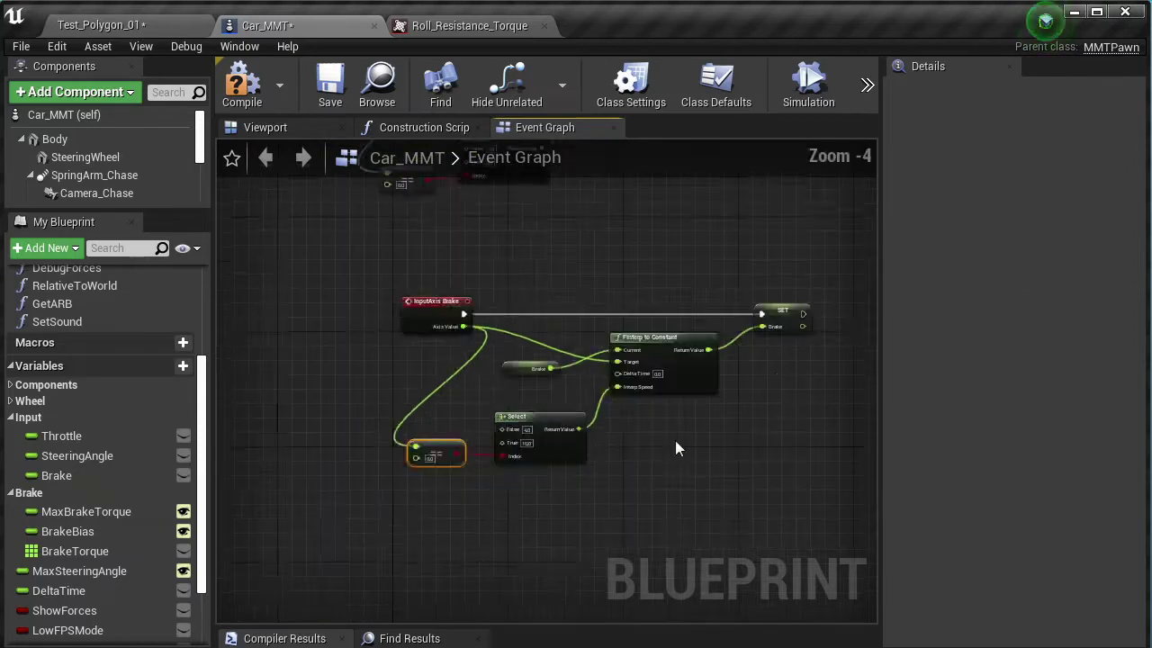
right_click_drag(858, 157, 797, 333)
left_click_drag(536, 378, 538, 376)
scroll(579, 370, "up", 3)
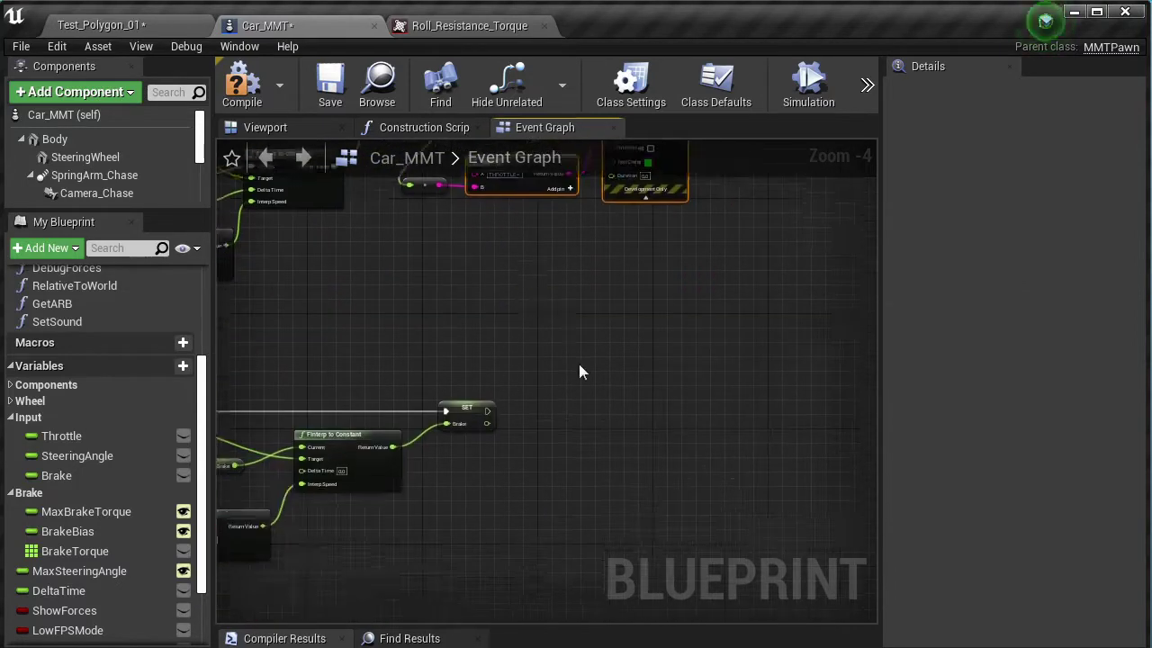
Print the Brake value after SET Brake with a 'BRAKE =' label in red text.
type("BRAKE =")
left_click(582, 560)
right_click_drag(475, 481, 481, 404)
left_click_drag(426, 391, 505, 445)
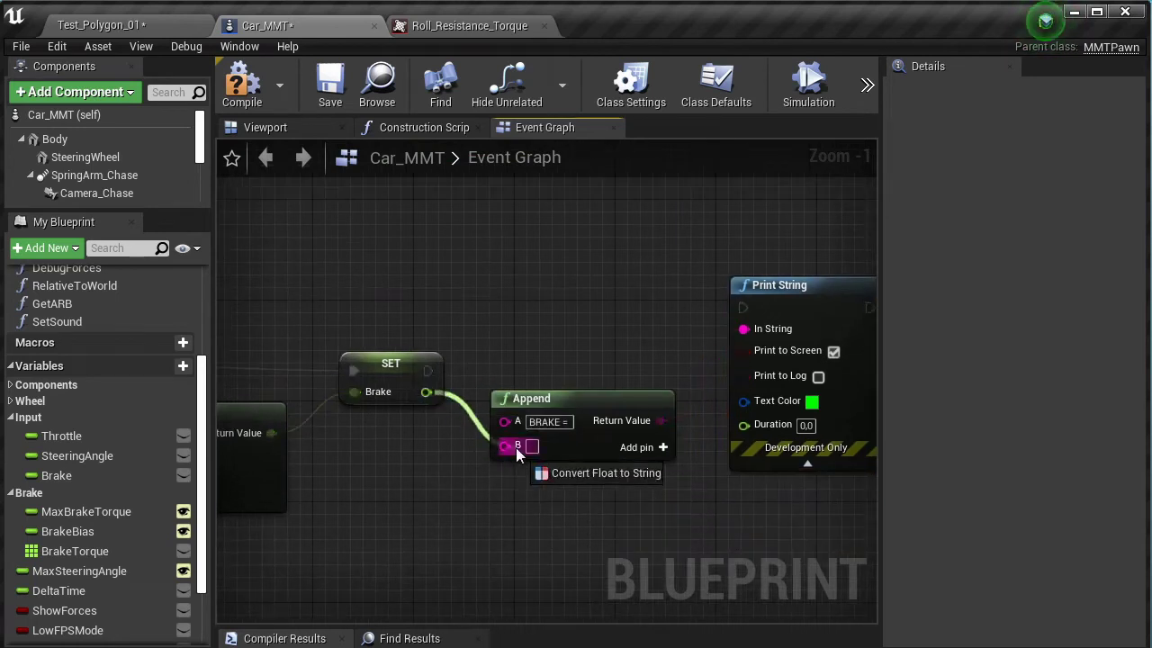
left_click_drag(455, 389, 432, 477)
scroll(531, 493, "down", 2)
left_click_drag(596, 425, 596, 459)
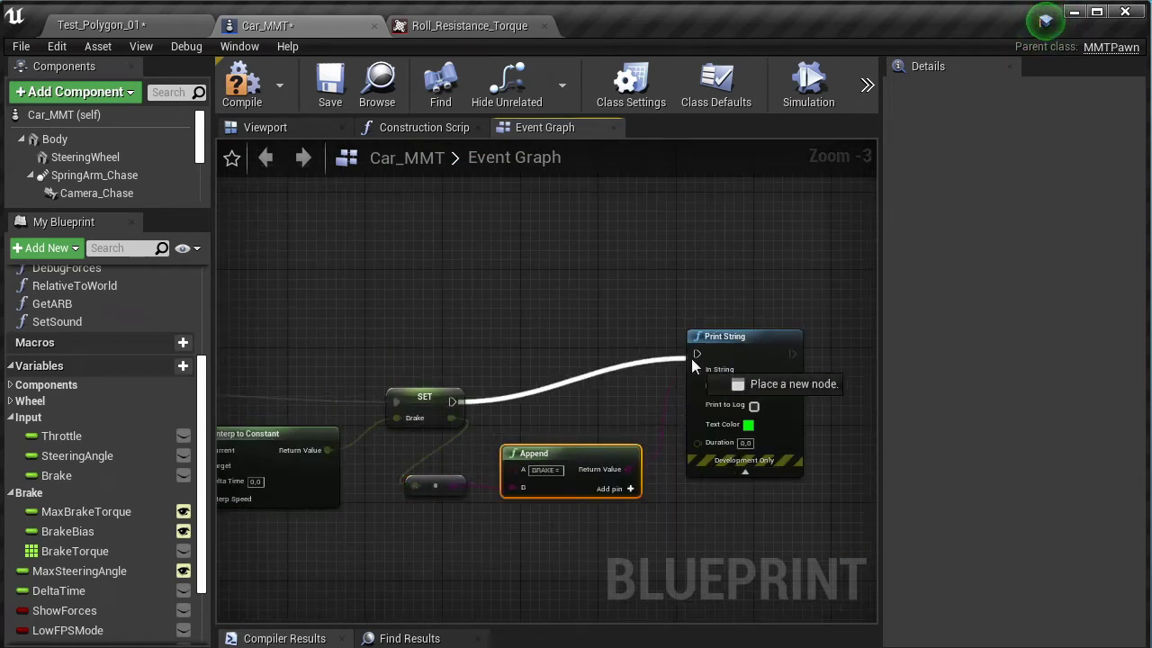
left_click_drag(452, 401, 697, 353)
right_click_drag(751, 423, 613, 418)
left_click(614, 419)
left_click_drag(768, 568, 830, 562)
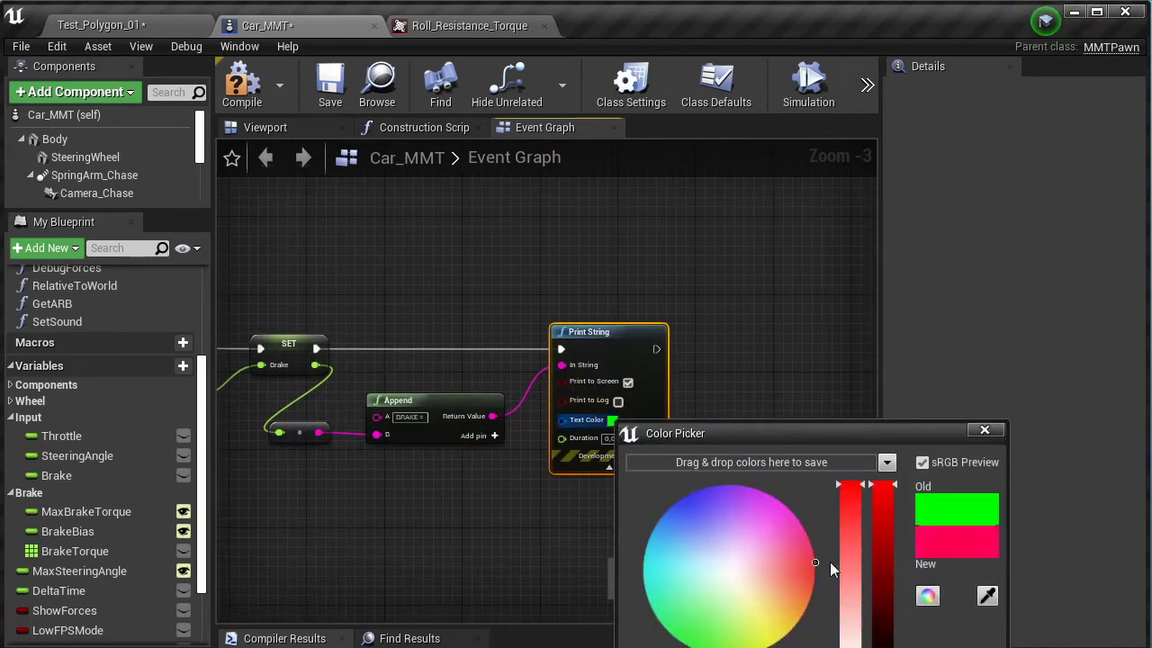
left_click(785, 460)
Copy a DeltaTime getter next to the brake interpolation and feed it into FInterp's Delta Time.
scroll(765, 445, "down", 4)
scroll(749, 421, "down", 4)
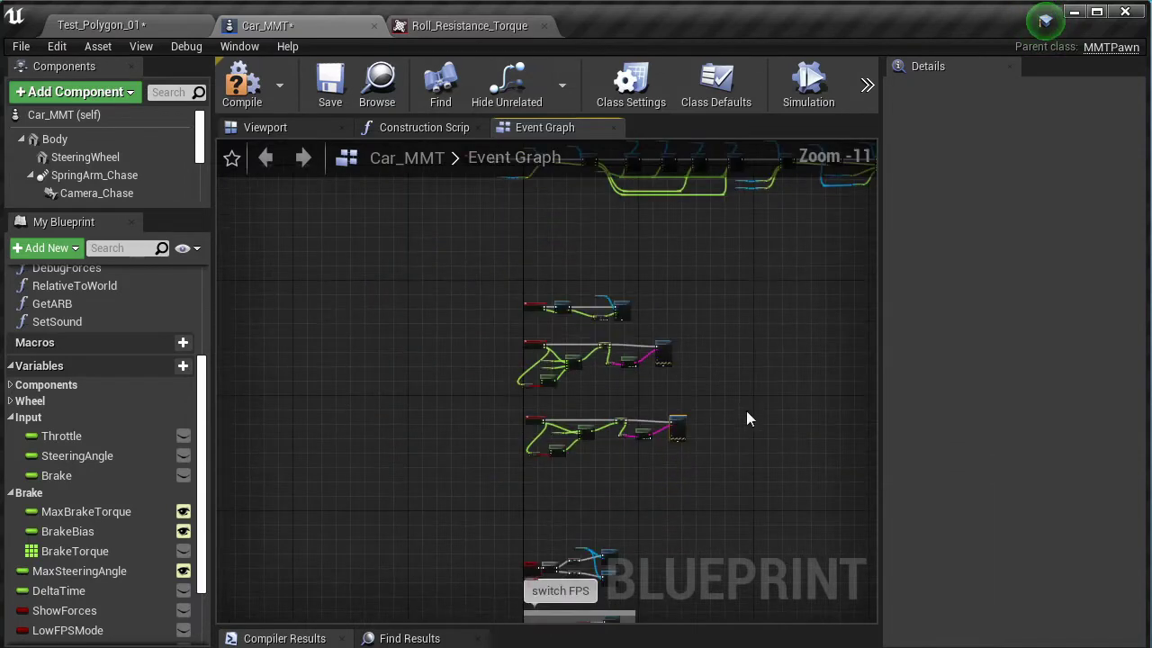
scroll(540, 444, "up", 5)
scroll(435, 448, "up", 5)
scroll(468, 430, "down", 3)
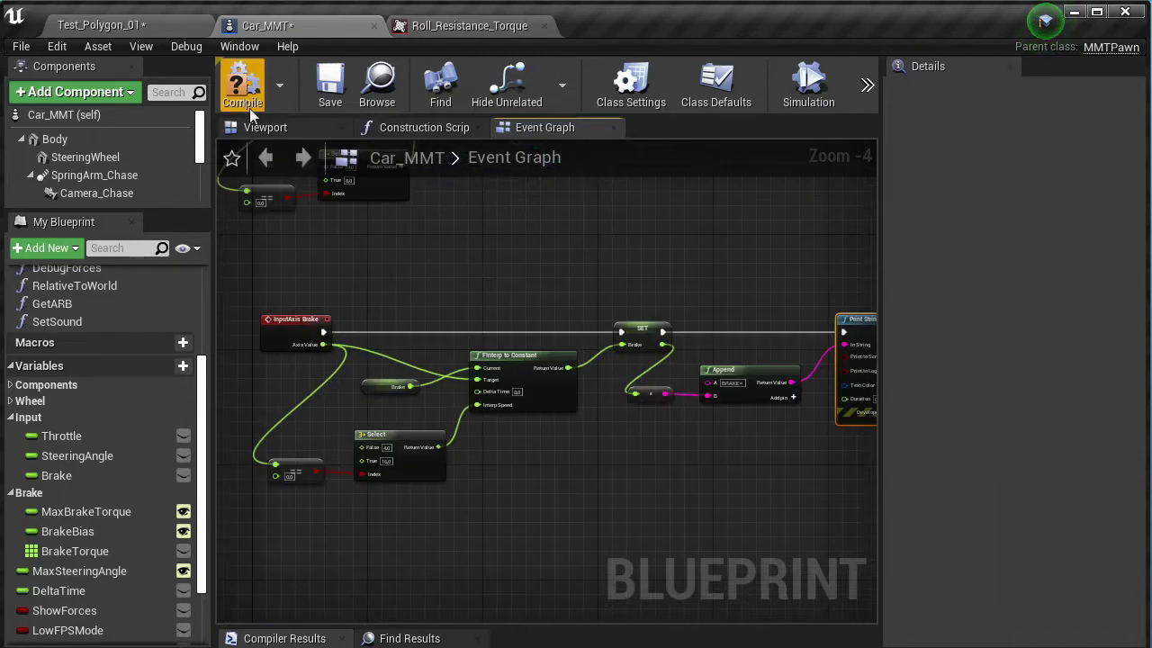
right_click_drag(381, 241, 411, 339)
scroll(387, 232, "up", 4)
left_click(387, 229)
key("ctrl+c")
right_click_drag(450, 585, 441, 270)
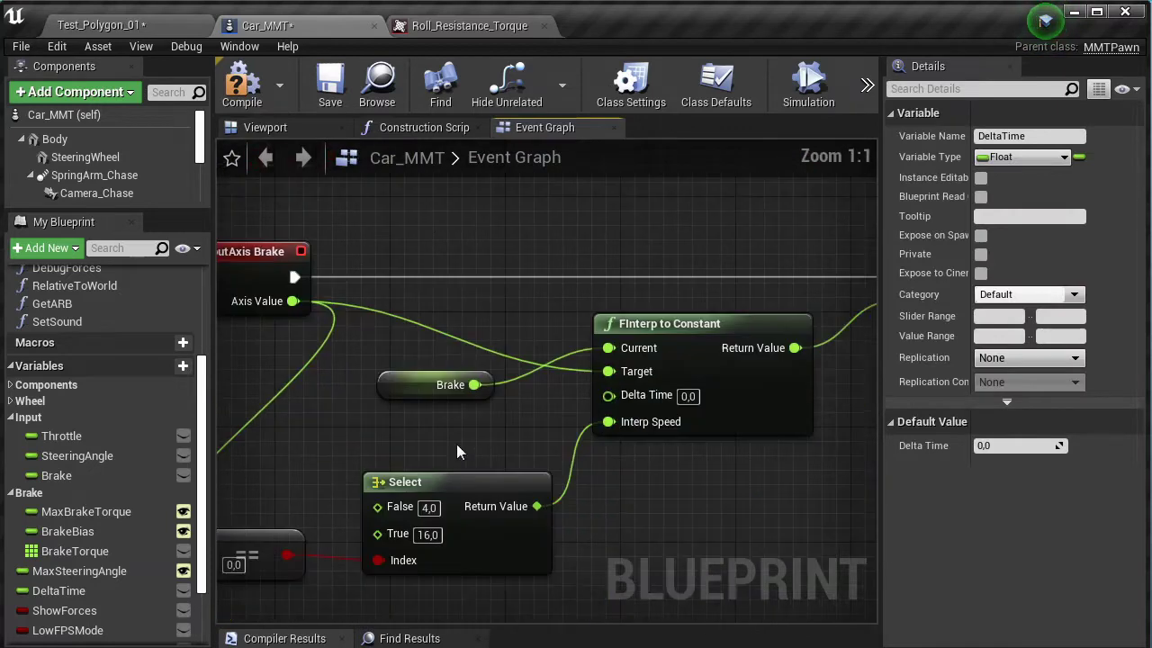
key("ctrl+v")
left_click_drag(533, 443, 609, 396)
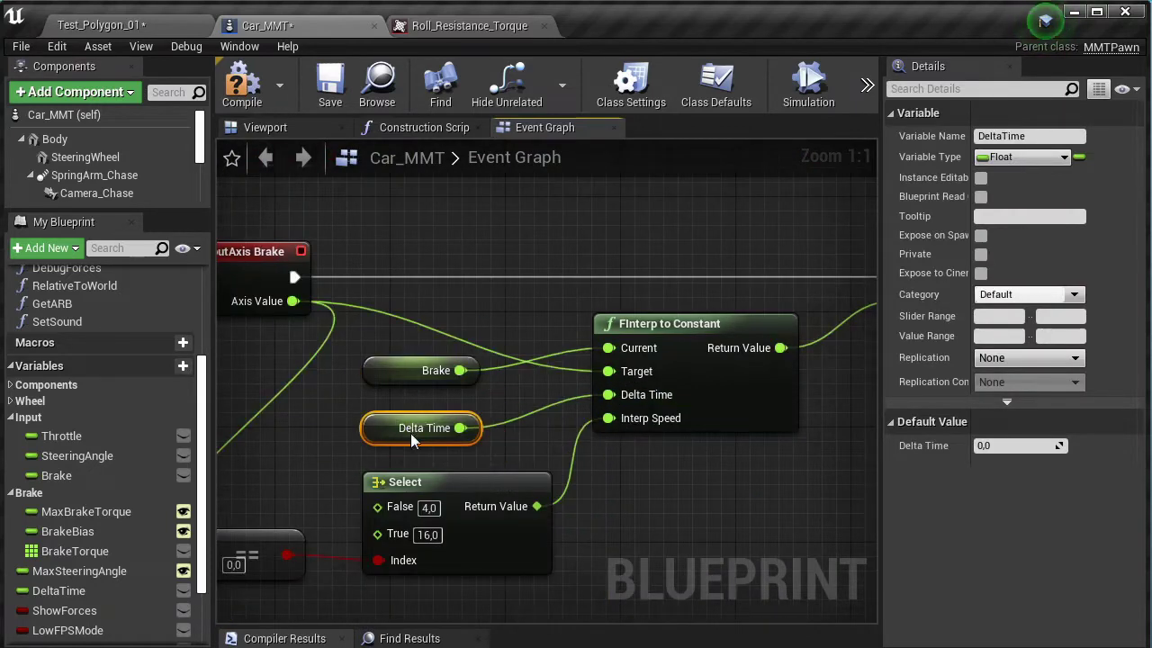
left_click(410, 433)
Save all modified assets and switch to the Test_Polygon_01 level.
scroll(411, 433, "down", 4)
scroll(409, 369, "down", 5)
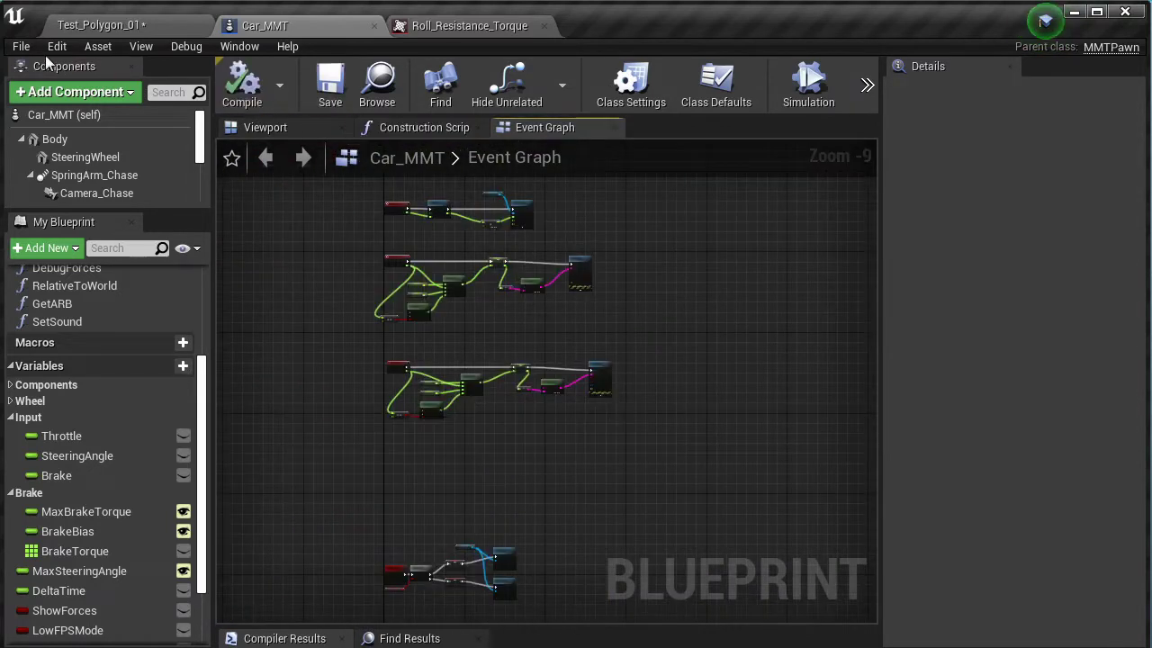
left_click(21, 45)
left_click(51, 147)
left_click(149, 27)
Play the level fullscreen and brake with S, watching BRAKE climb smoothly to 0.533941.
left_click(803, 88)
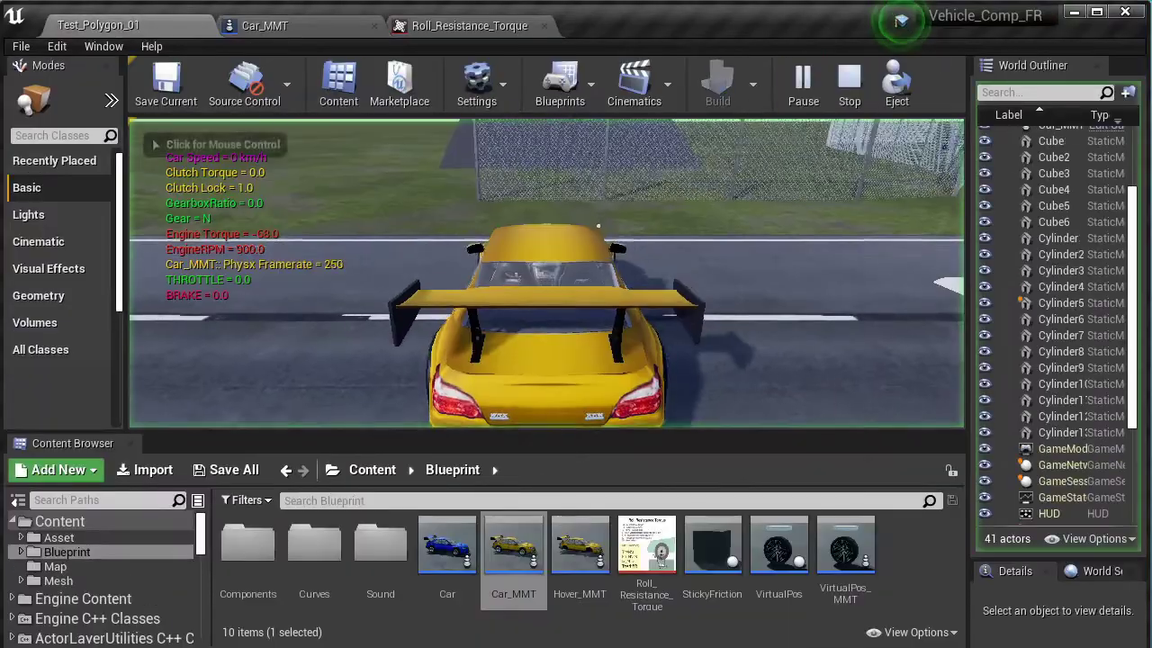
key("F11")
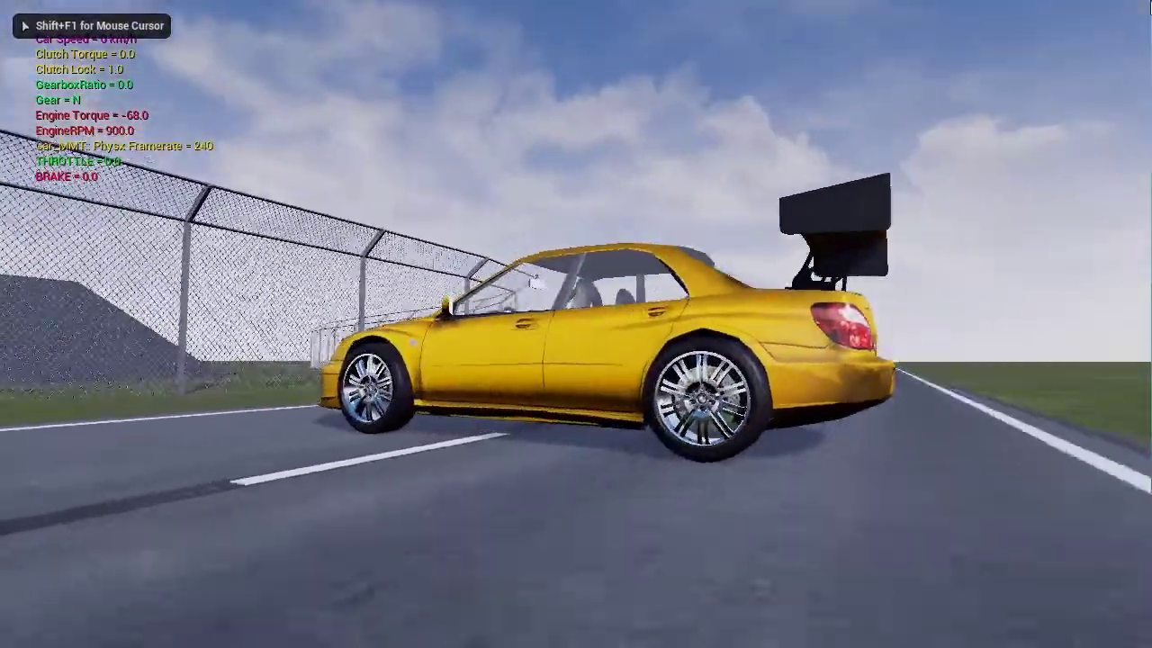
key("s")
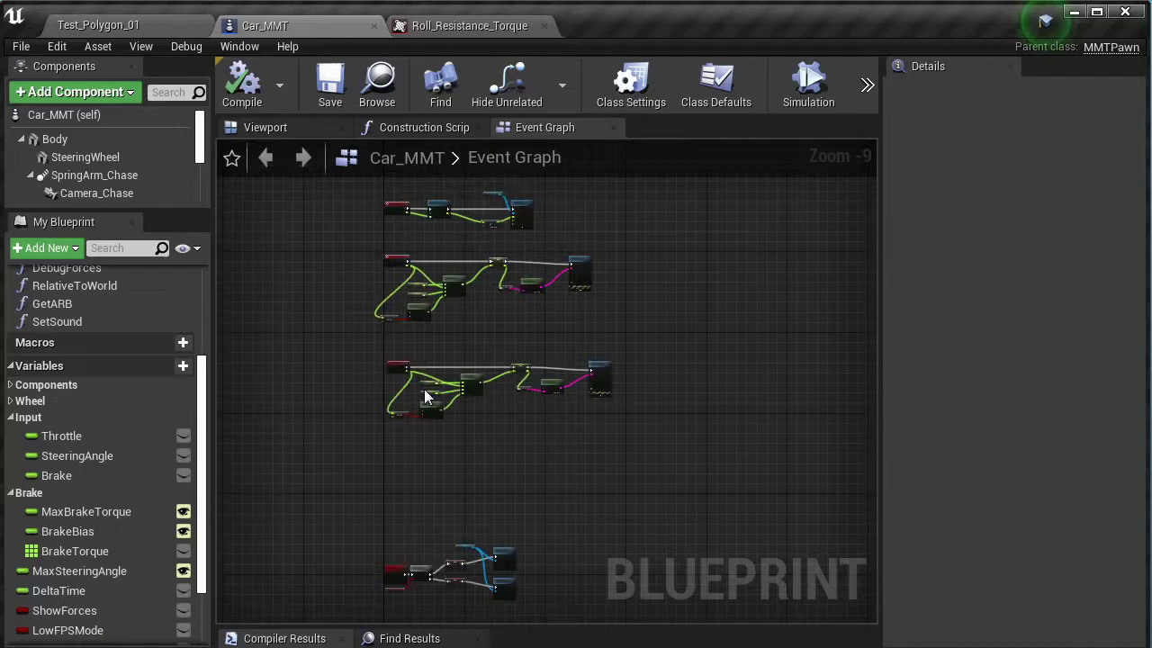
Save all changes with Select's False value raised to 8.
scroll(427, 397, "up", 6)
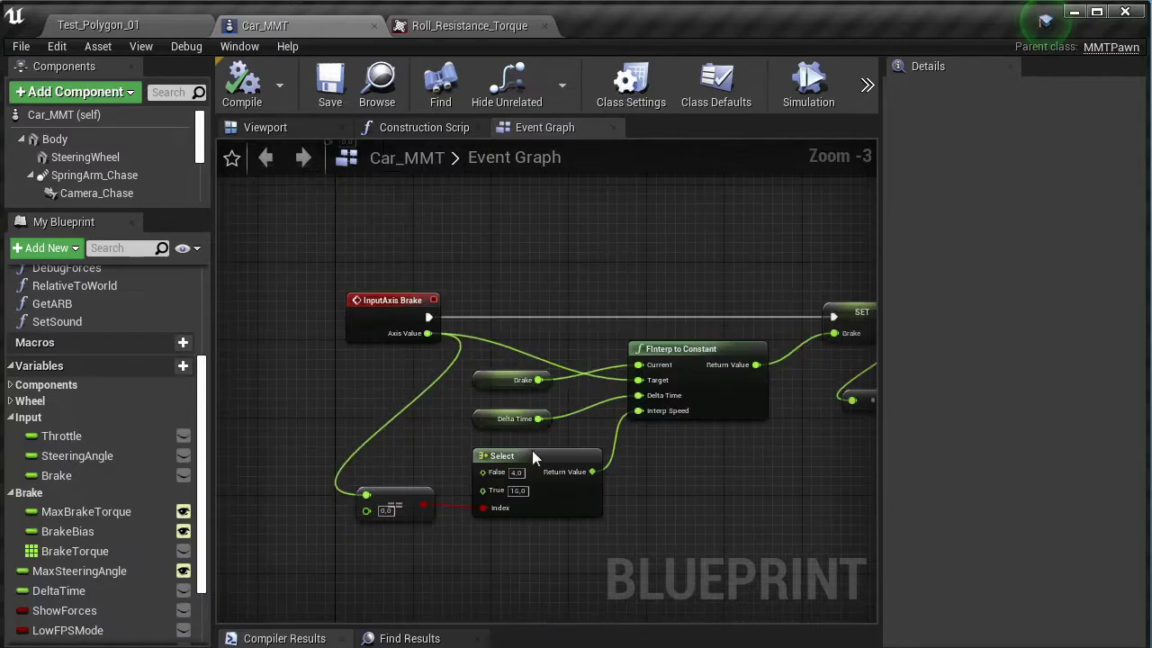
scroll(531, 492, "up", 3)
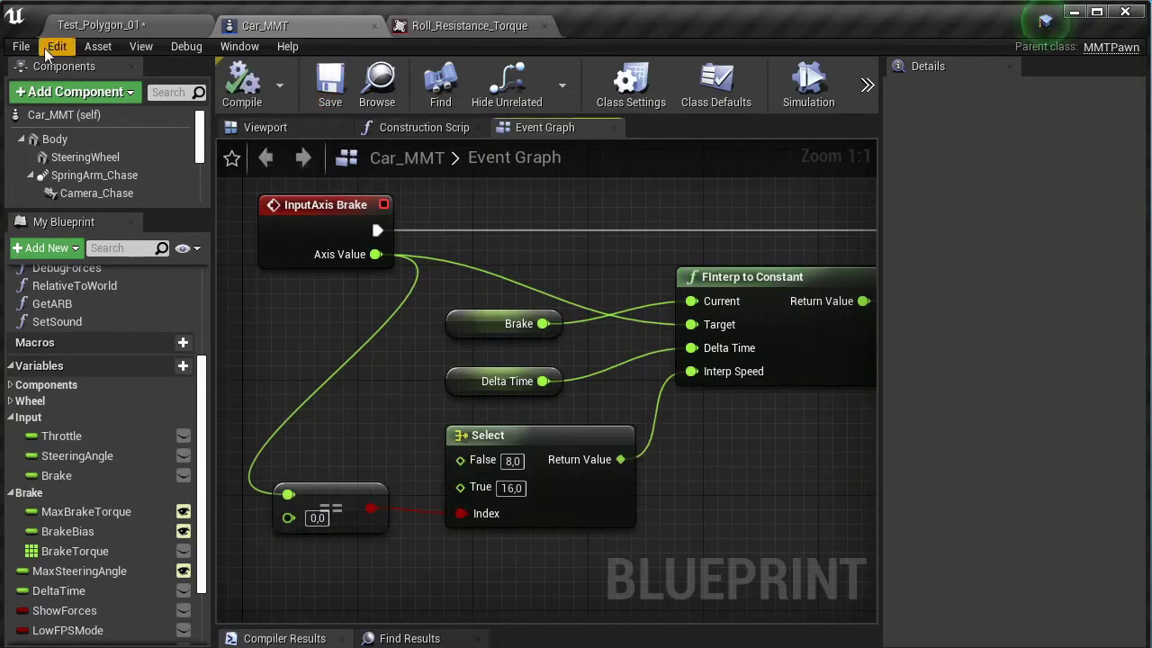
left_click(44, 47)
left_click(72, 147)
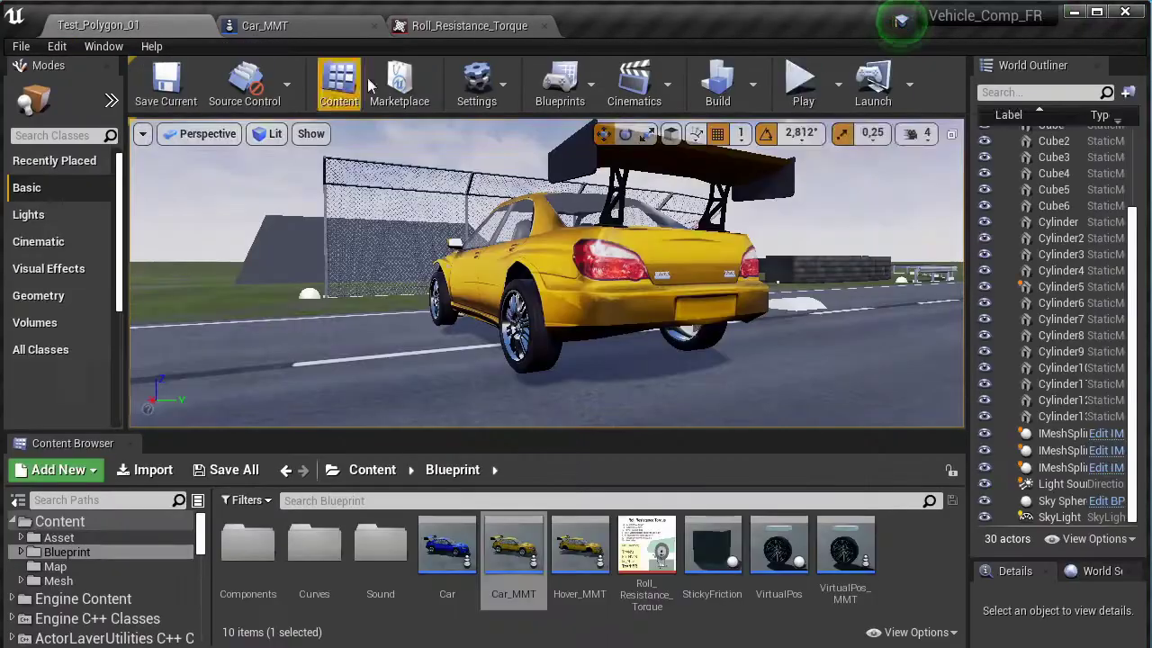
Play-test braking with S until BRAKE reaches 1.0, then stop and return to Car_MMT.
left_click(801, 83)
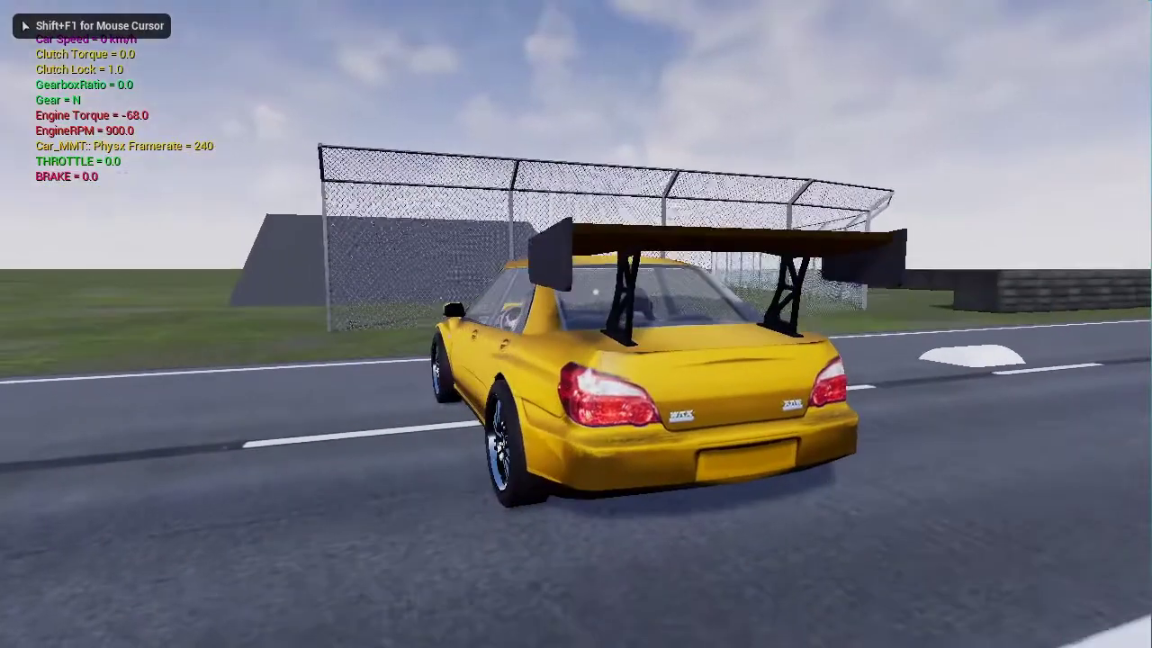
key("s")
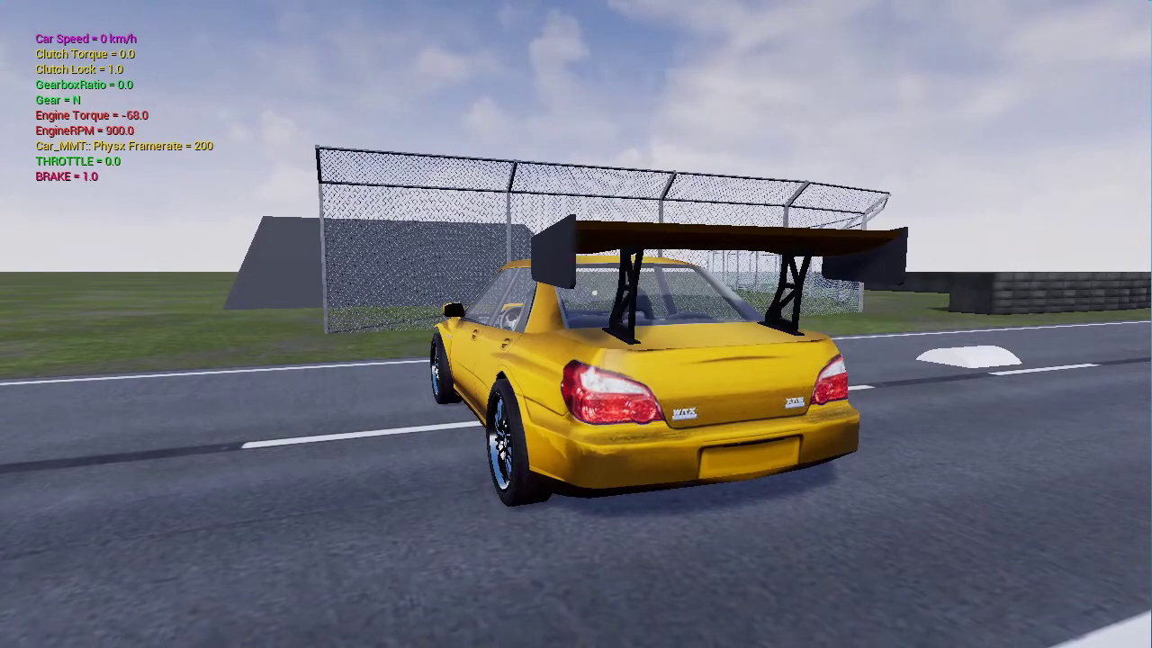
key("F11")
key("Escape")
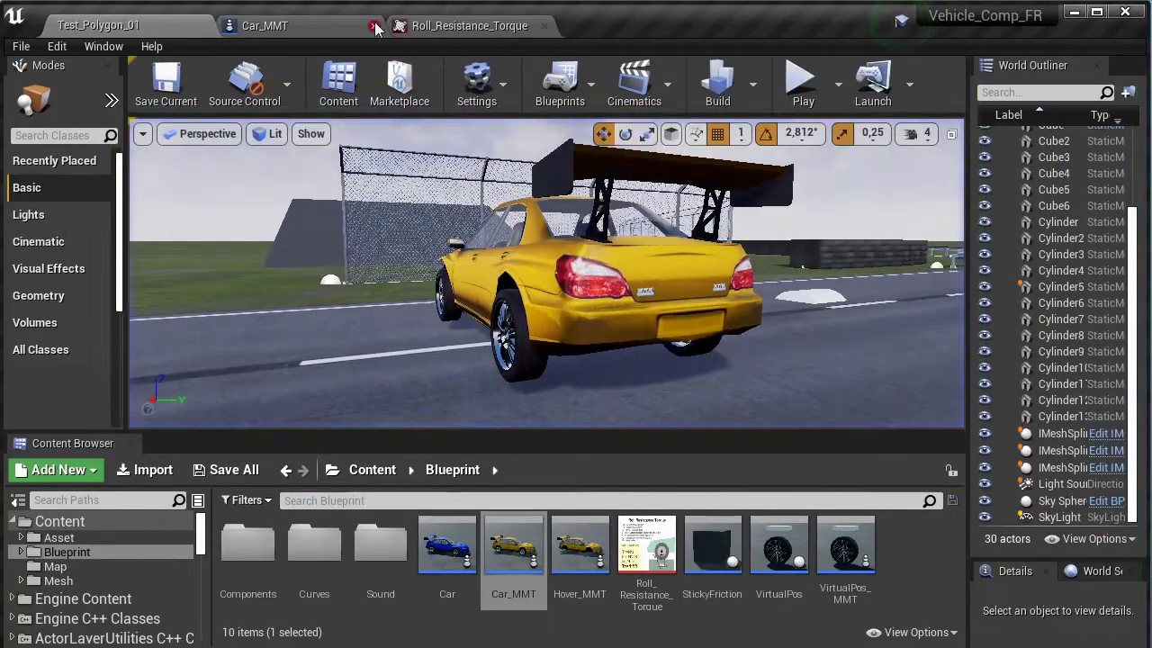
left_click(376, 28)
scroll(497, 256, "down", 5)
scroll(567, 474, "down", 5)
Place a Brake Torque getter to the right of the Print String node.
scroll(491, 404, "up", 7)
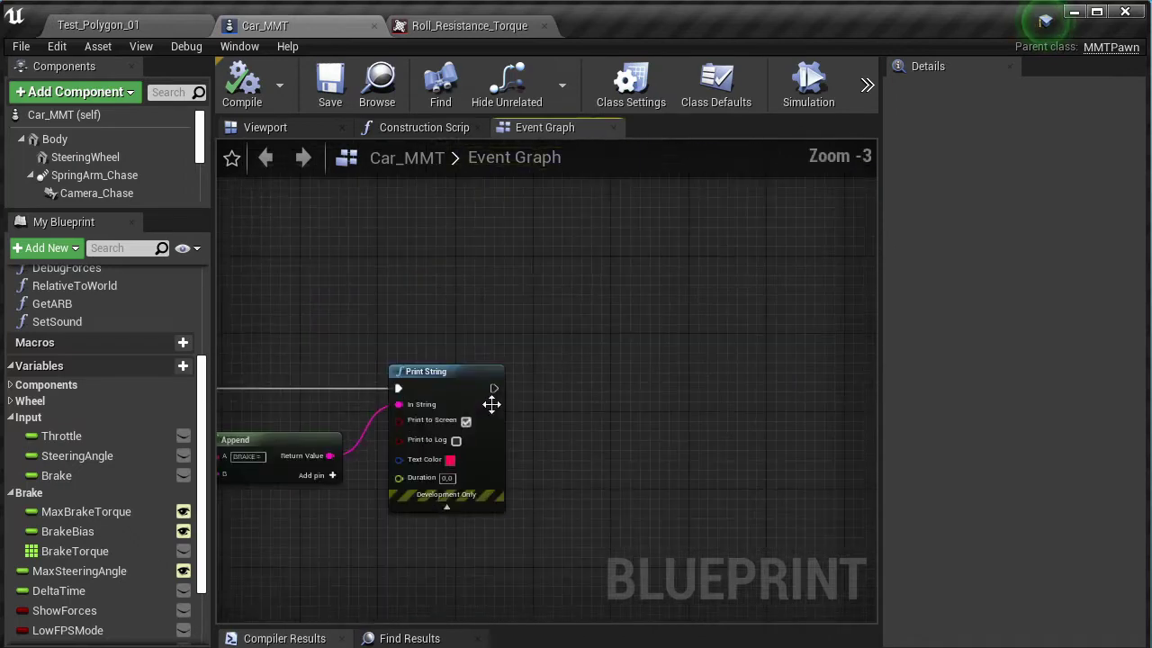
left_click(491, 404)
scroll(568, 389, "down", 5)
scroll(499, 395, "up", 2)
scroll(499, 395, "up", 3)
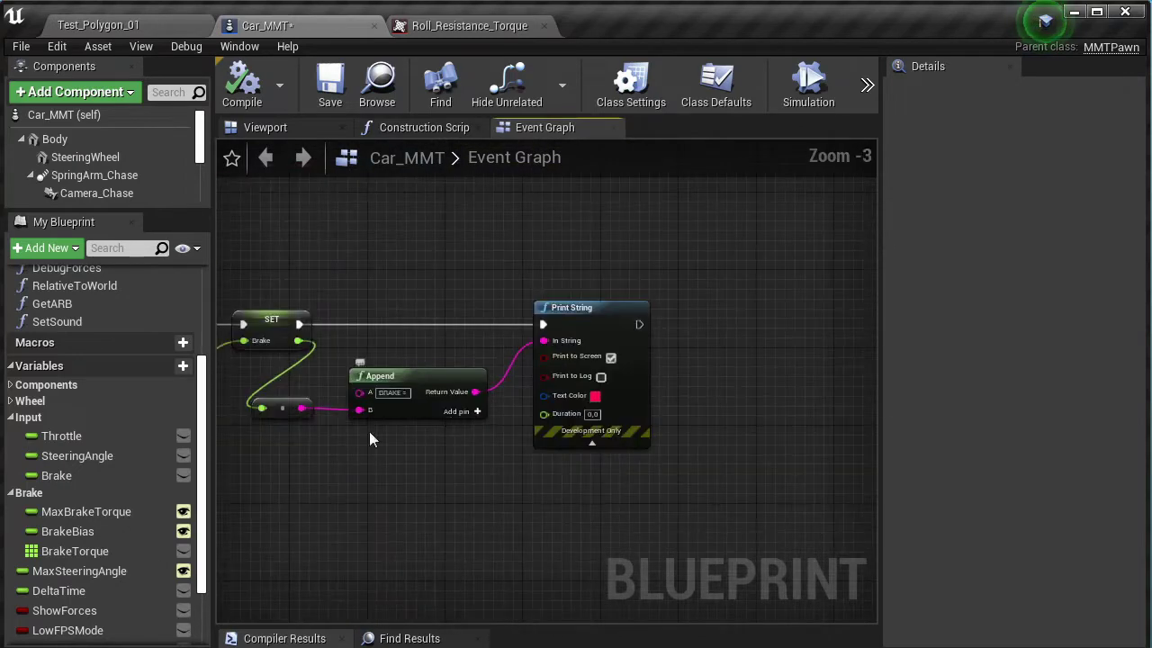
left_click_drag(75, 551, 620, 553, "ctrl")
right_click_drag(620, 553, 420, 536)
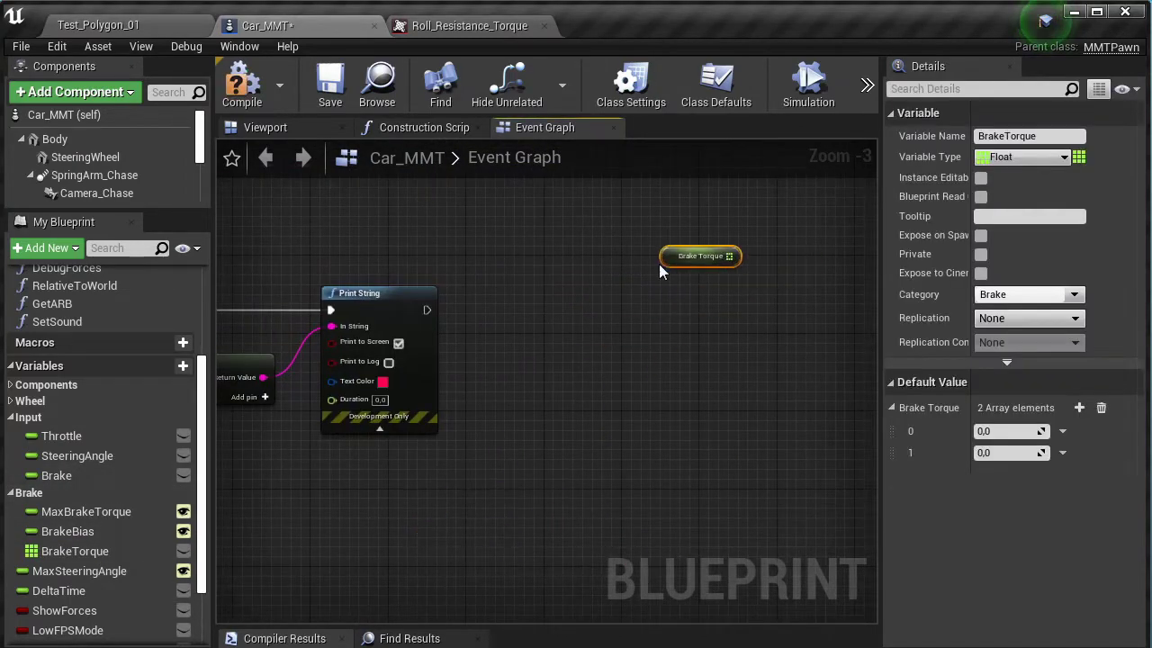
Add a Set Array Elem node fed by the Brake Torque array and position it.
scroll(659, 272, "up", 3)
left_click_drag(535, 274, 563, 349)
type("set arr")
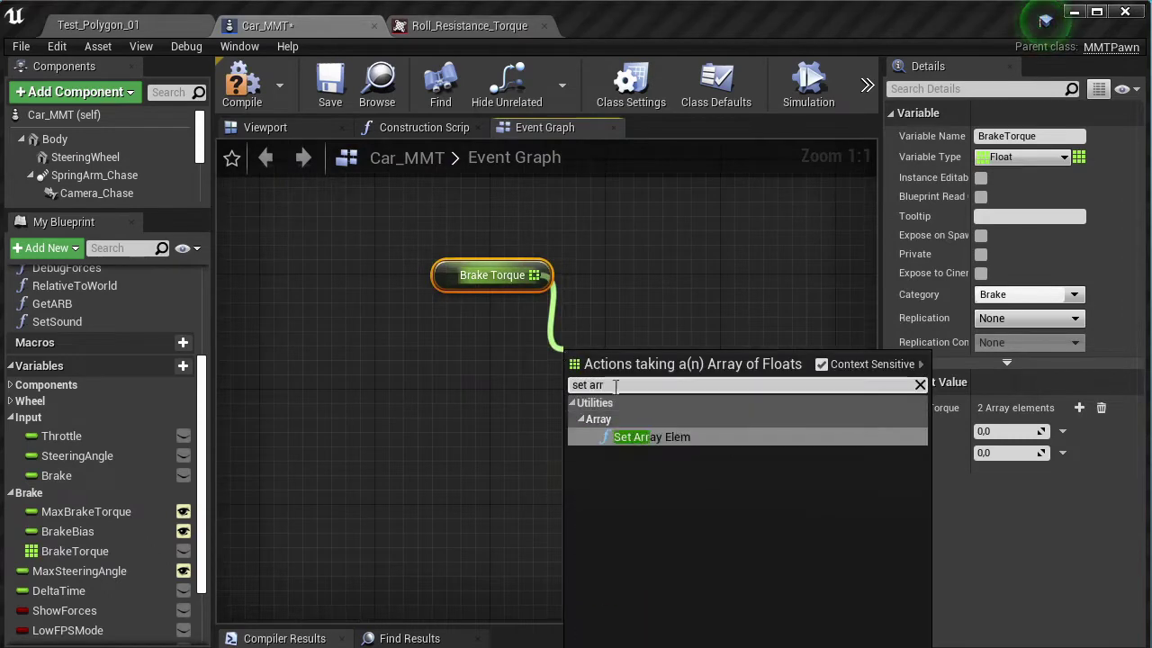
key("Return")
left_click_drag(641, 366, 688, 301)
right_click_drag(688, 302, 500, 313)
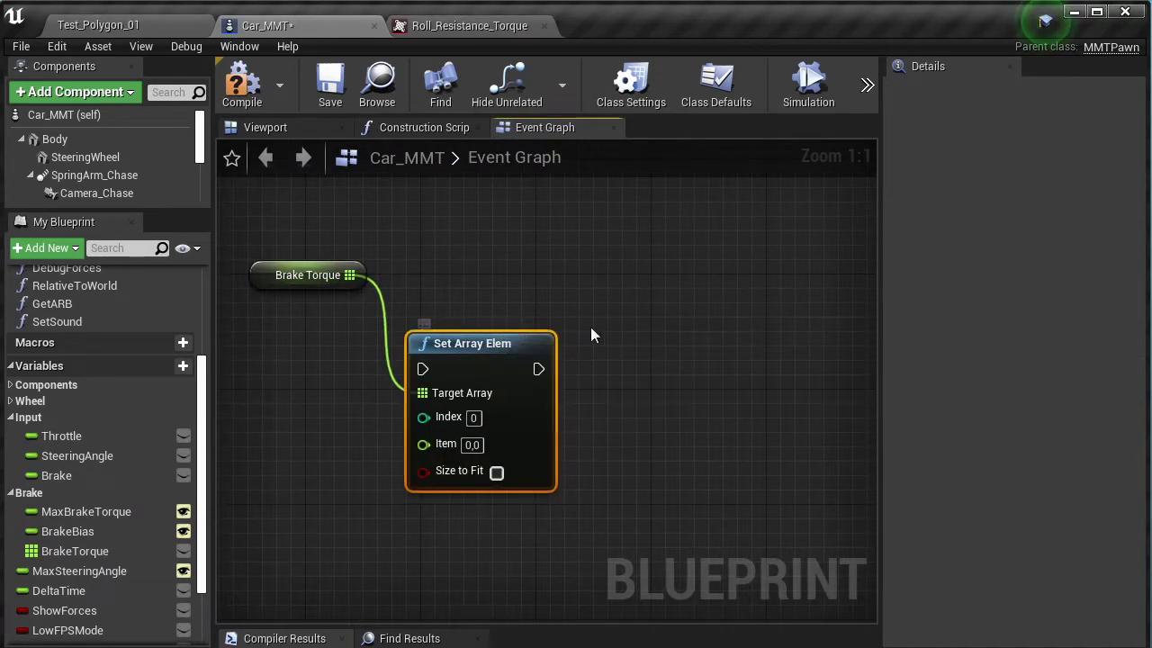
Duplicate the Set Array Elem, wire Brake Torque to it through a reroute, and set Index 1.
key("ctrl+w")
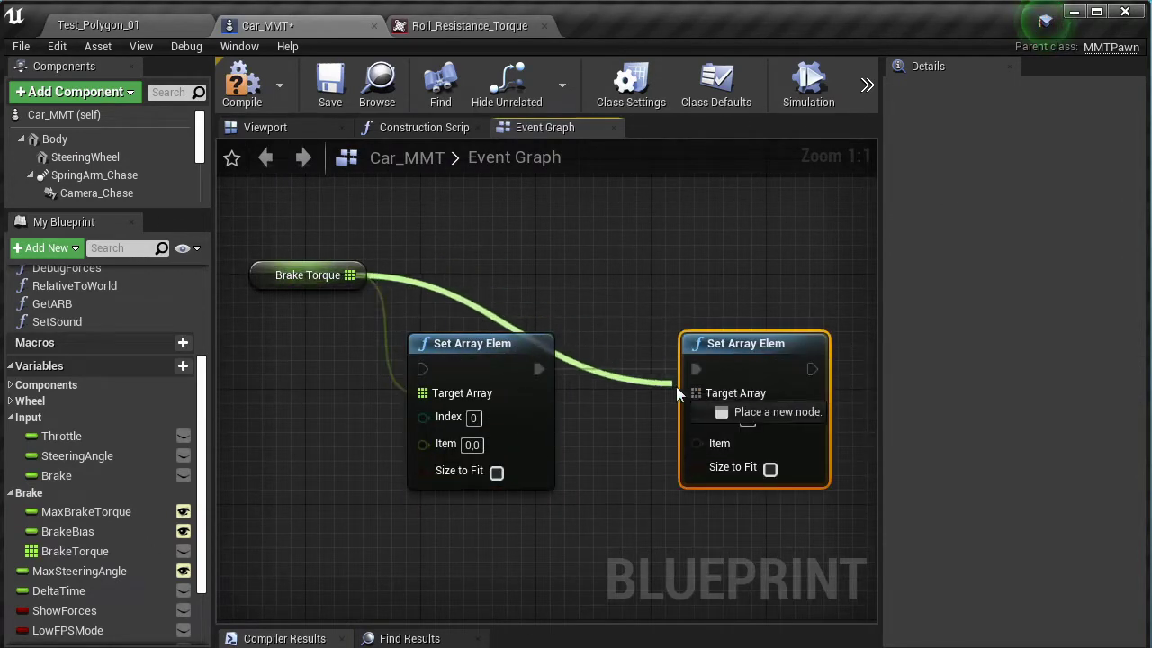
left_click_drag(349, 275, 691, 393)
double_click(598, 284)
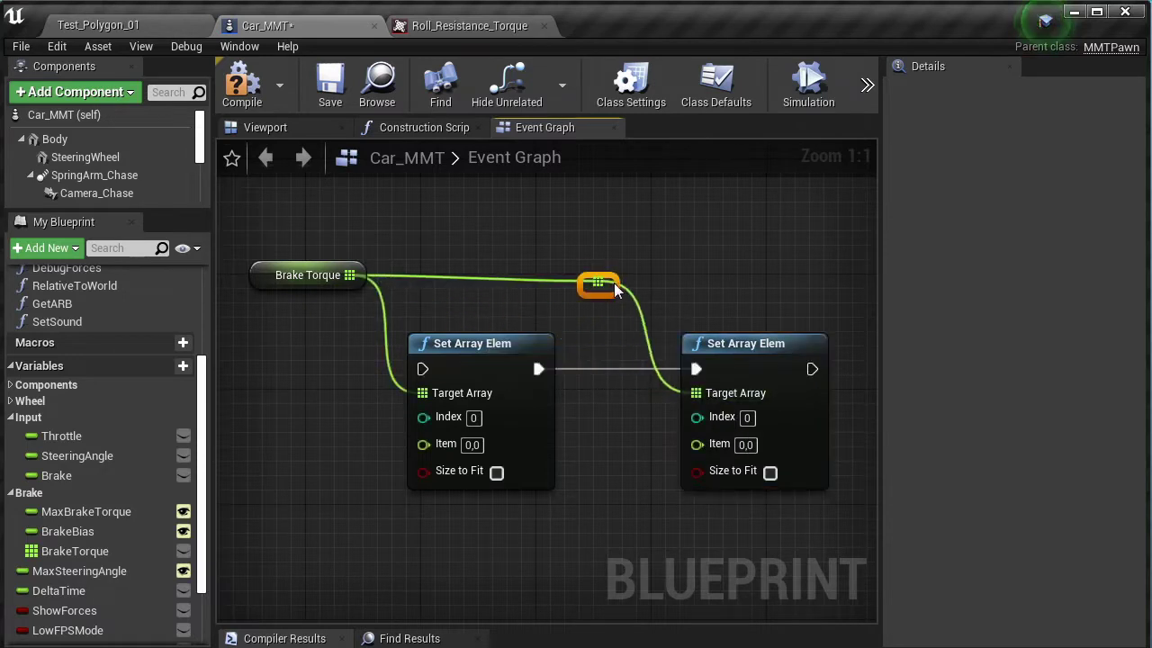
left_click(746, 417)
type("1")
Add a Max Brake Torque getter to the graph.
scroll(649, 484, "down", 2)
scroll(596, 443, "down", 2)
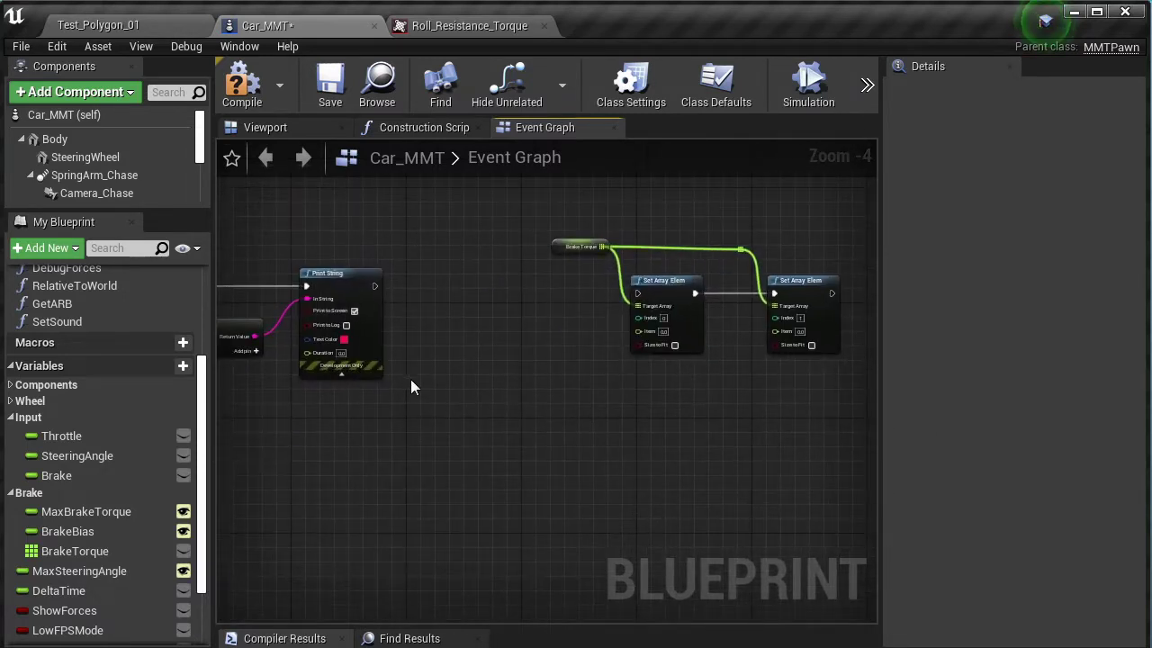
left_click_drag(86, 512, 475, 431, "ctrl")
Add Brake and Brake Bias getters below Max Brake Torque.
scroll(475, 430, "up", 3)
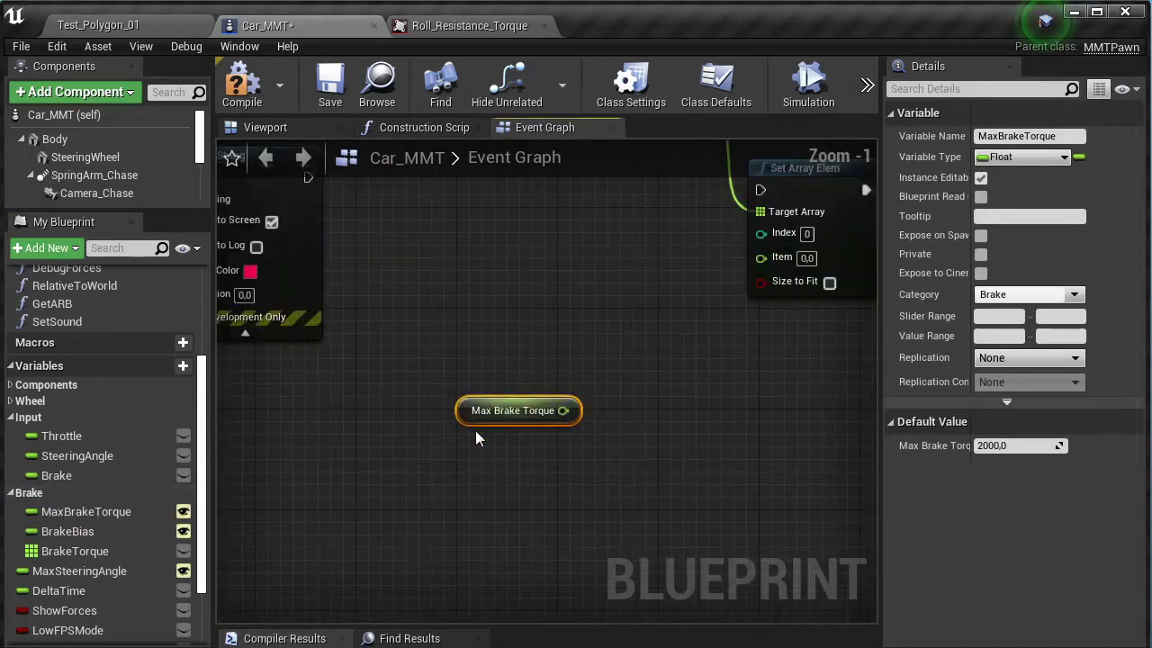
left_click_drag(56, 475, 509, 435, "ctrl")
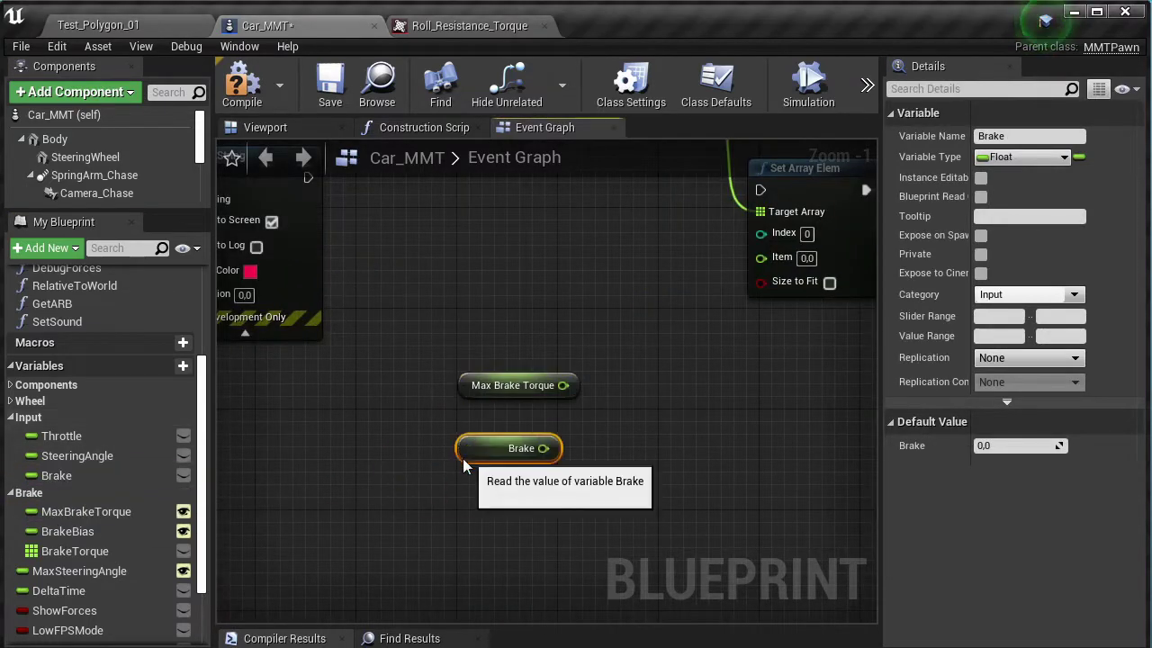
left_click(75, 533)
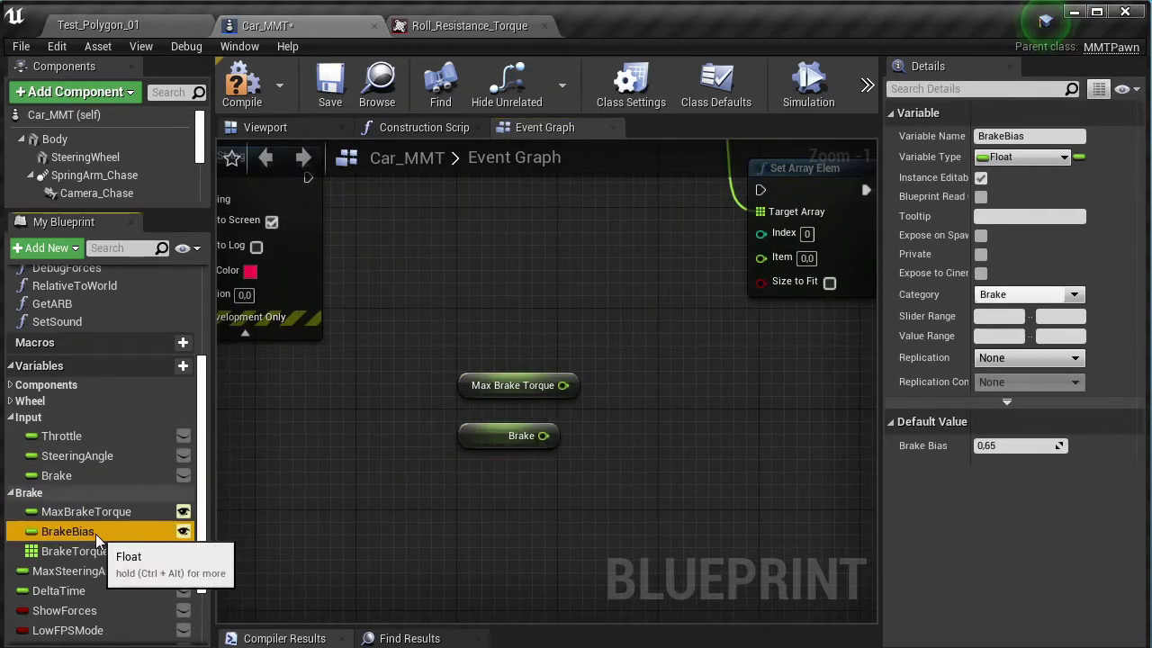
left_click_drag(96, 533, 488, 477)
left_click(520, 495)
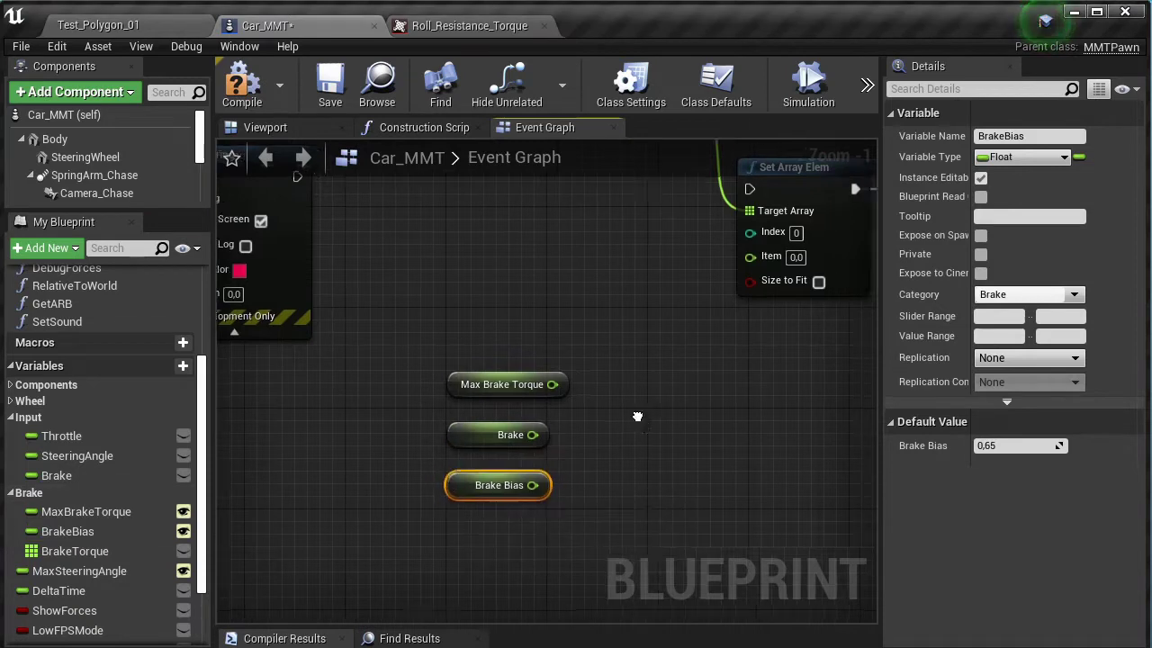
right_click_drag(638, 417, 441, 462)
Multiply Max Brake Torque, Brake and Brake Bias in a three-input multiply node.
left_click_drag(365, 431, 450, 454)
type("*")
left_click(554, 542)
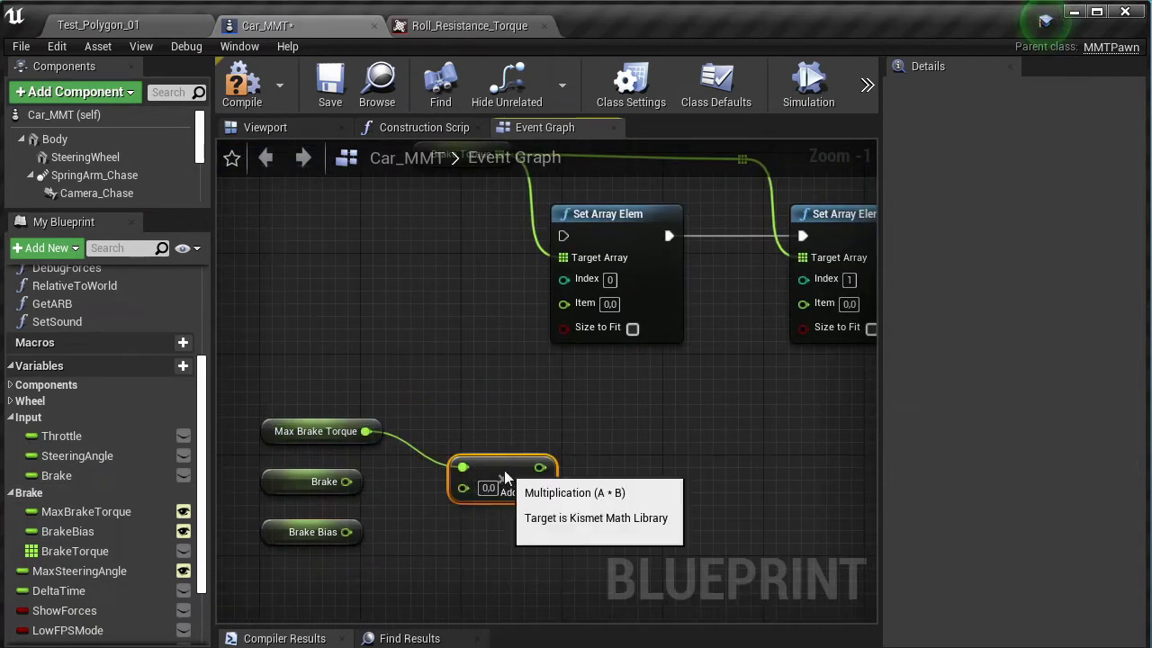
mouse_move(346, 481)
left_mouse_down()
mouse_move(412, 504)
mouse_move(462, 463)
left_mouse_up()
left_click(542, 466)
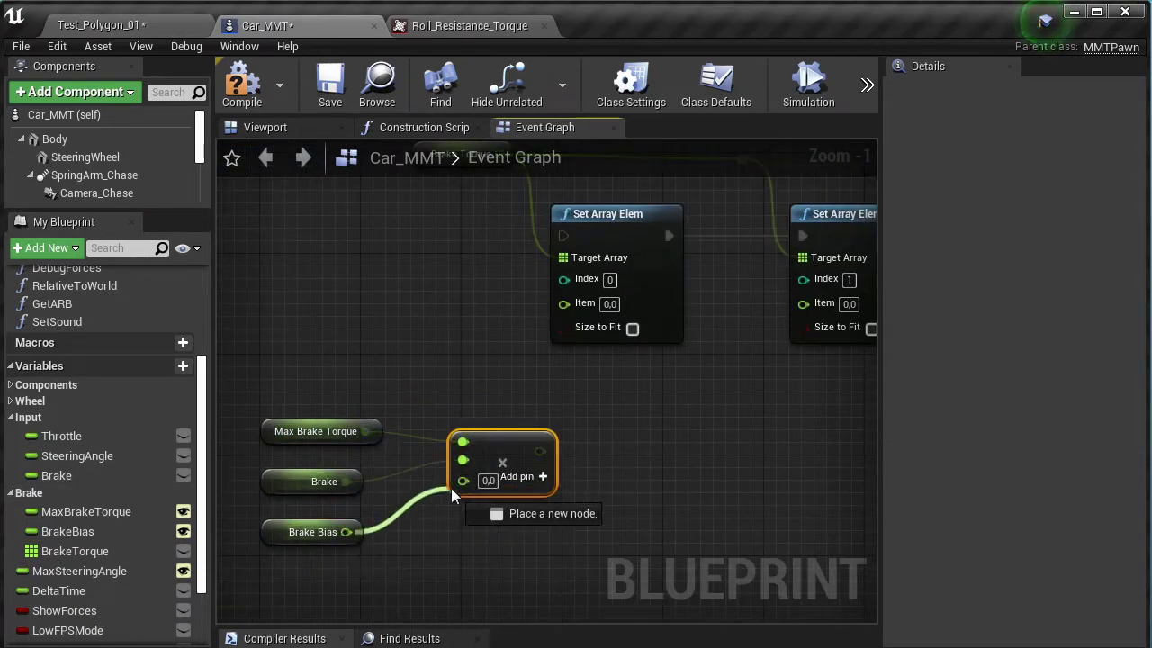
left_click_drag(345, 532, 463, 478)
Set the Brake Bias variable's slider range to 0 to 1.
left_click(297, 532)
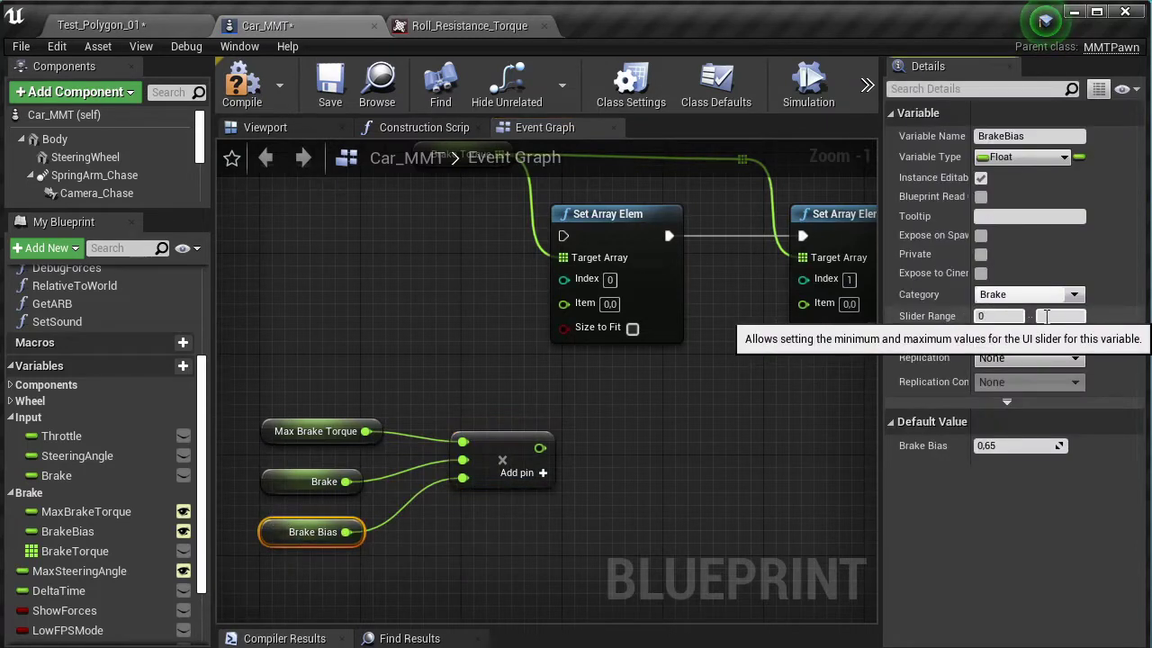
left_click(999, 316)
type("0")
left_click(1046, 316)
type("1")
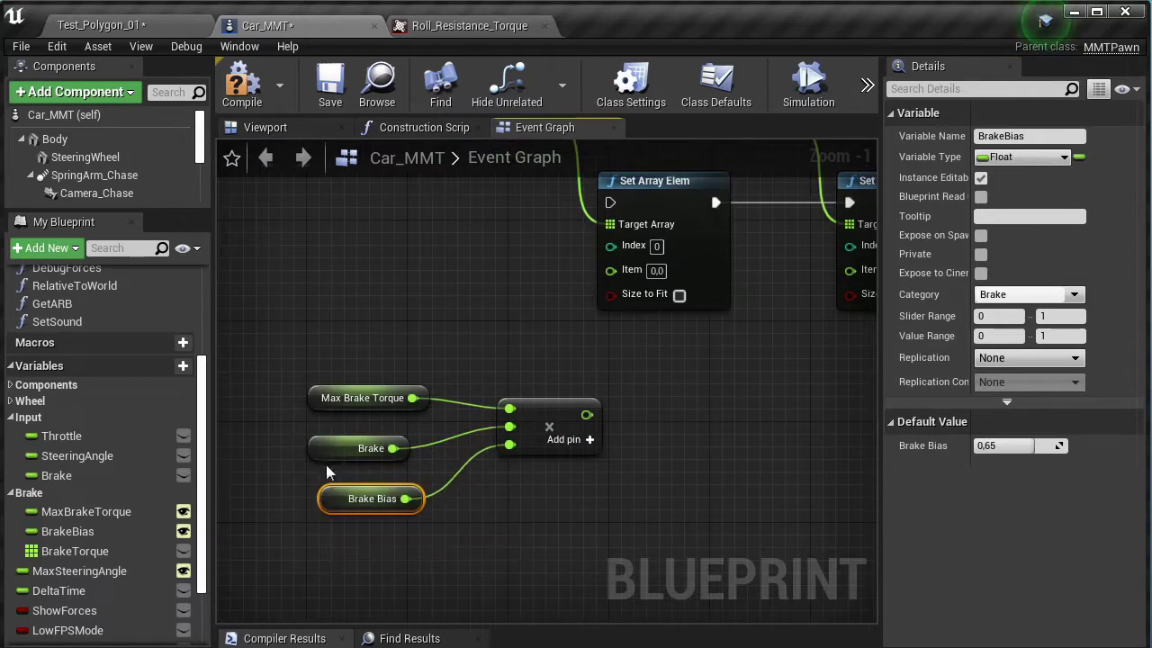
Connect the multiply output to the index 0 Set Array Elem's Item.
right_click_drag(495, 447, 479, 444)
mouse_move(479, 445)
left_mouse_down()
mouse_move(466, 444)
mouse_move(547, 302)
left_mouse_up()
scroll(545, 355, "down", 3)
right_click_drag(440, 373, 482, 300)
Wrap the three getters and multiply node in a 'front axis brake torque' comment.
left_click_drag(380, 297, 606, 424)
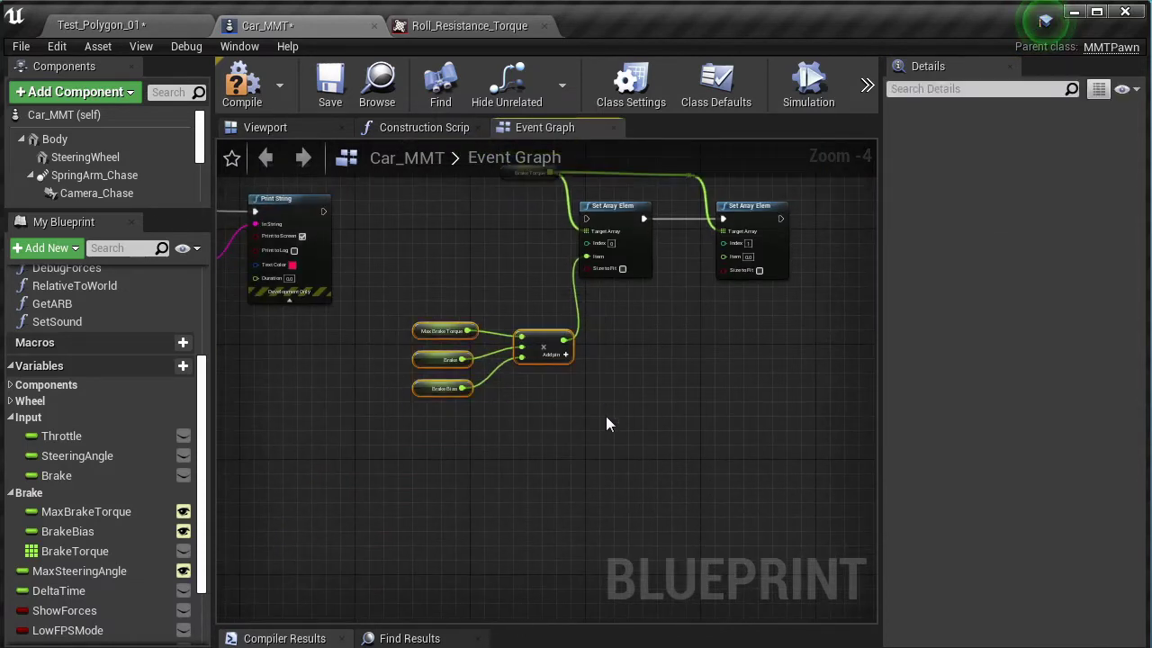
key("c")
scroll(493, 356, "up", 4)
type("front a")
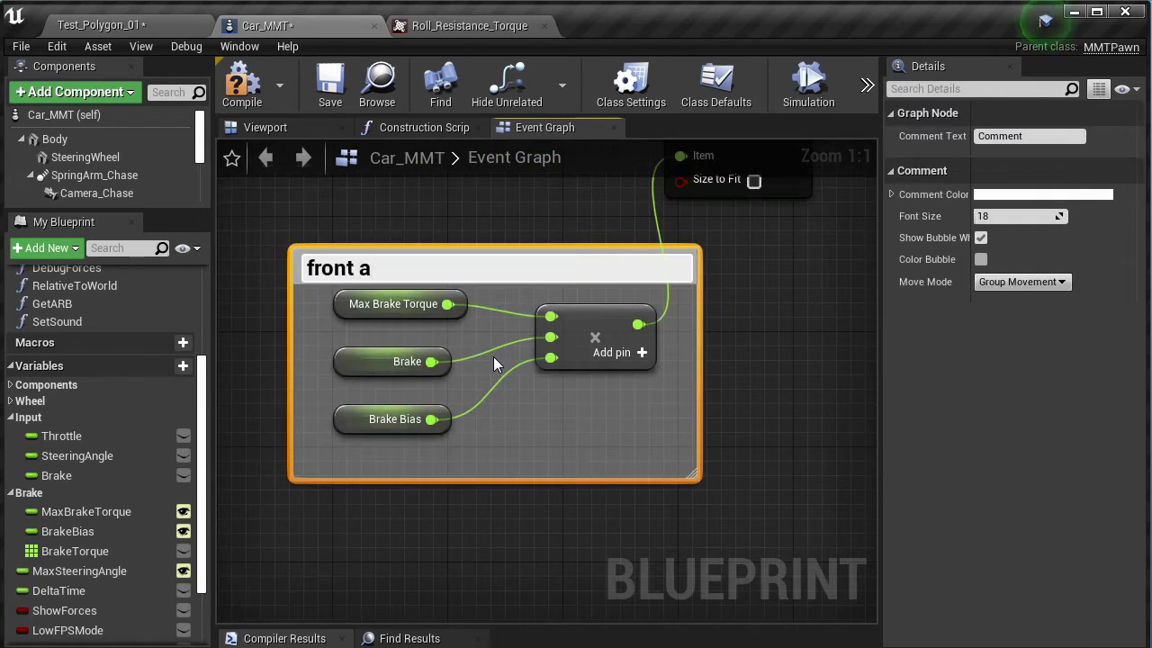
type("xis brake torq")
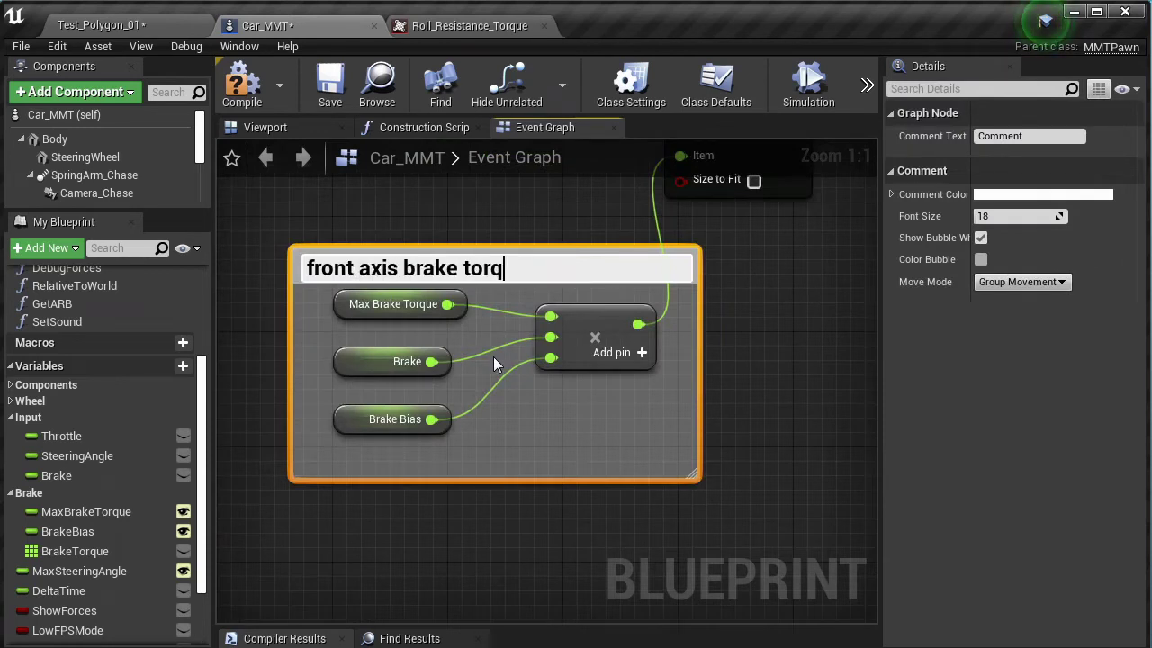
type("ue")
key("Return")
Space the getters evenly and move the comment group to mid-canvas, leaving room below.
left_click_drag(401, 316, 360, 329)
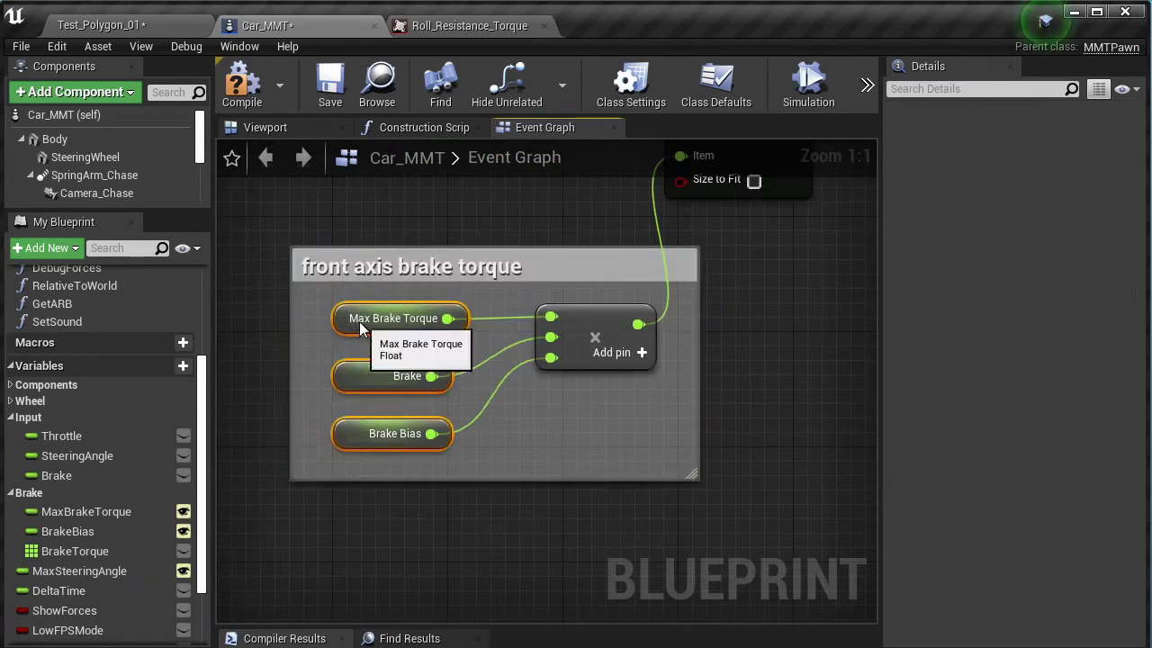
left_click(346, 432)
left_click_drag(347, 377, 347, 363)
left_click_drag(358, 421, 357, 407)
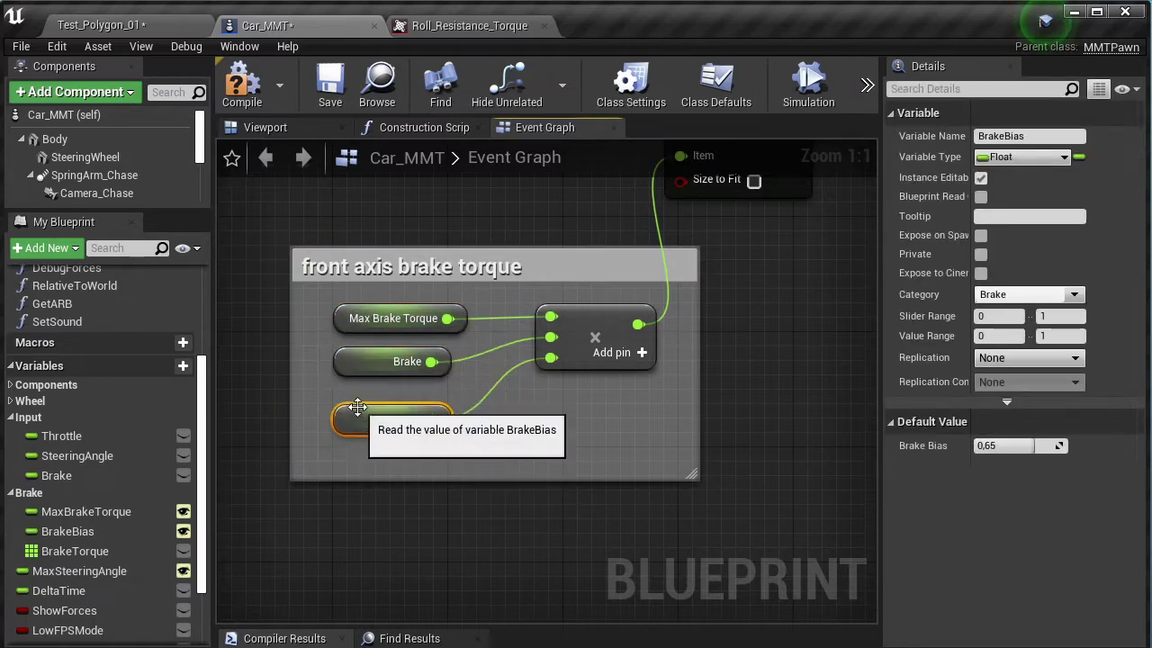
left_click(360, 365)
scroll(473, 315, "down", 2)
left_click(473, 314)
mouse_move(473, 314)
right_mouse_down()
mouse_move(514, 364)
mouse_move(599, 303)
right_mouse_up()
scroll(487, 422, "up", 2)
left_click(630, 284)
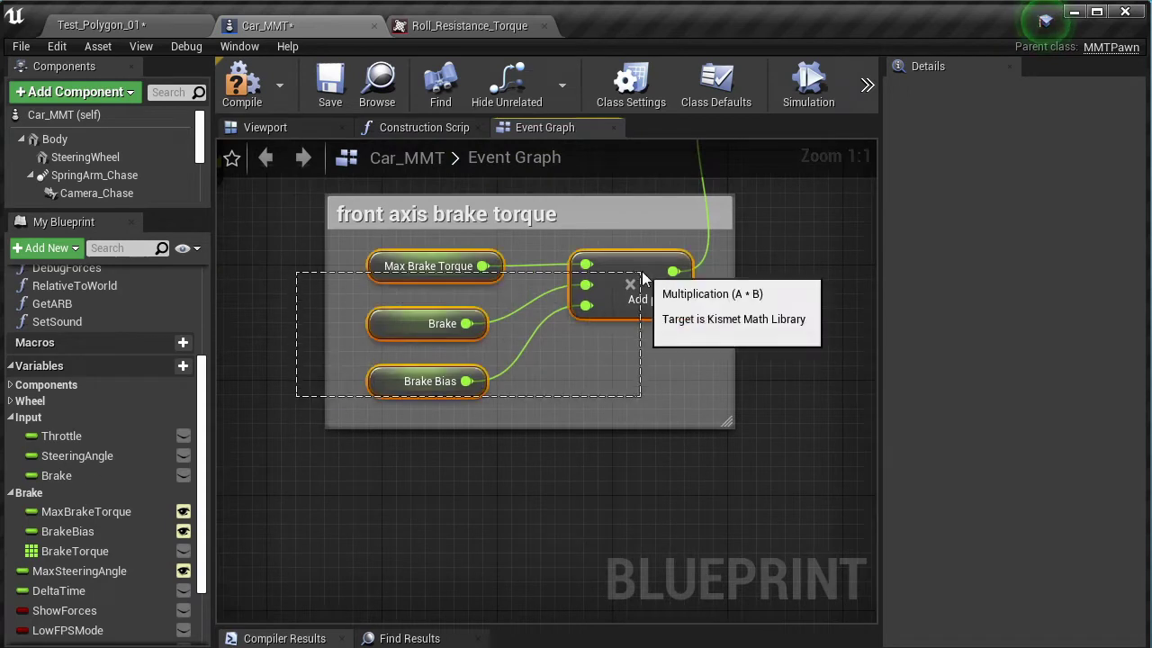
right_click_drag(544, 349, 519, 300)
Duplicate the multiply node and feed it Max Brake Torque and Brake.
key("ctrl+w")
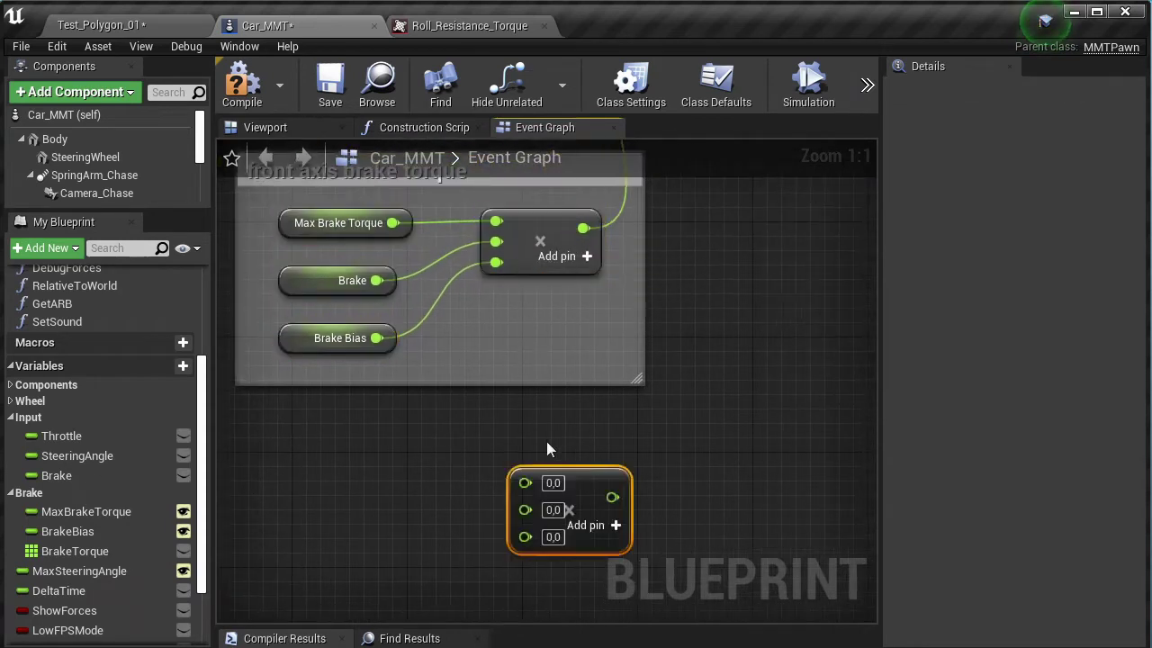
left_click_drag(393, 222, 532, 452)
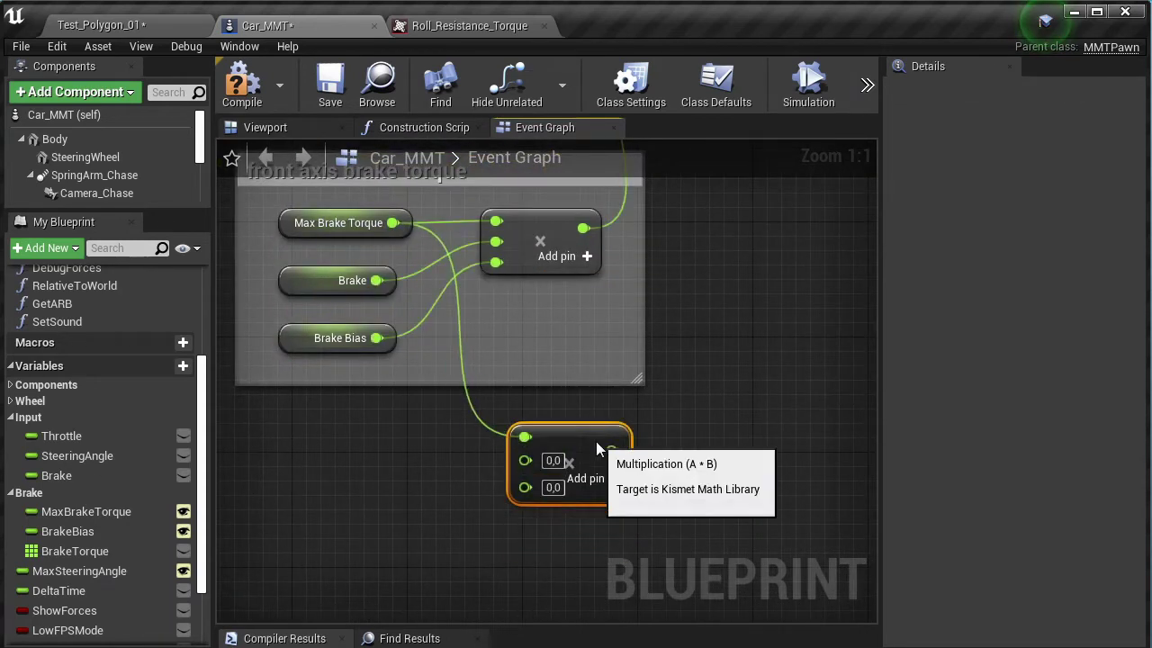
left_click_drag(377, 280, 522, 458)
right_click_drag(394, 452, 419, 402)
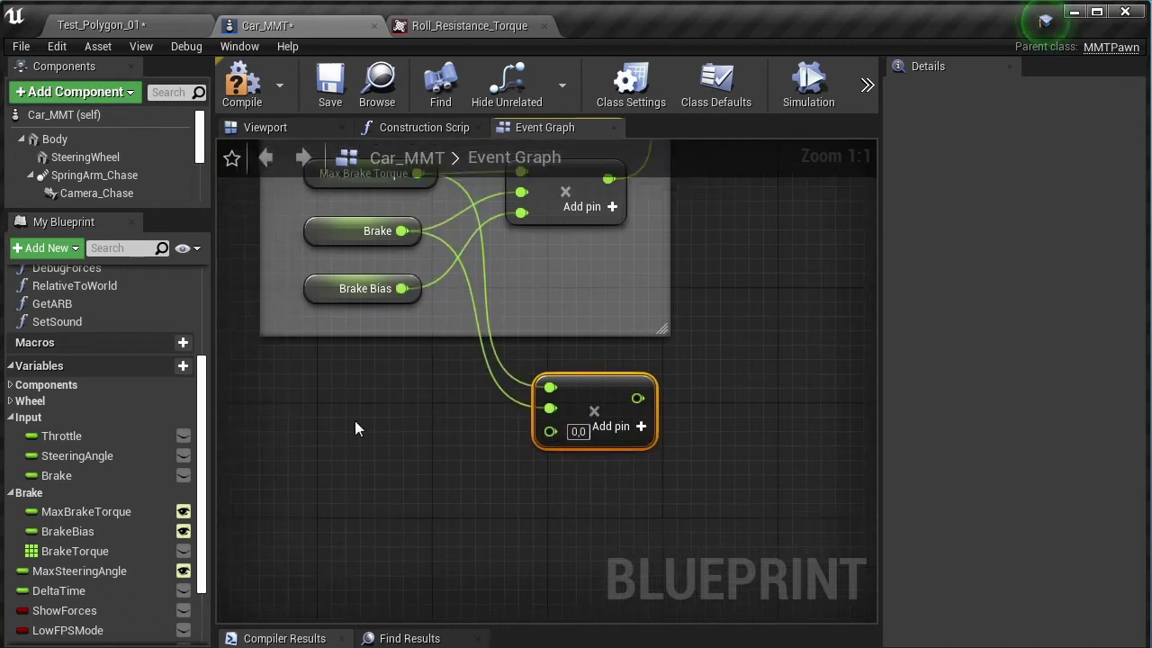
Add a float subtraction computing 1 − Brake Bias into the copied multiply's third input.
right_click(355, 429)
left_click(439, 472)
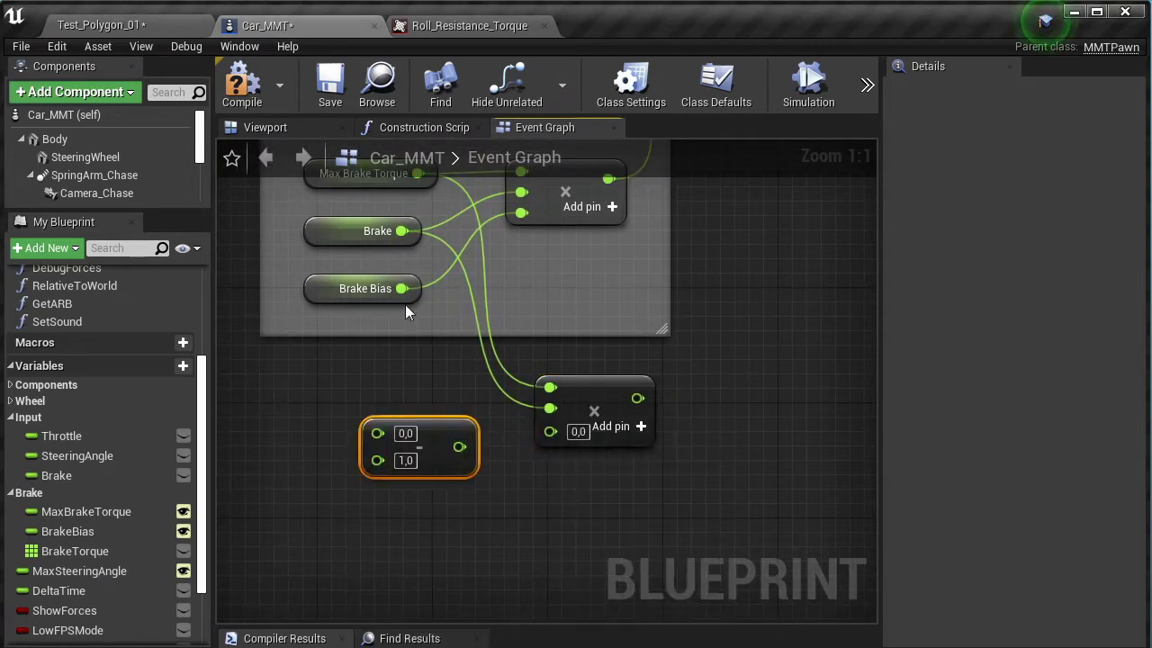
mouse_move(403, 288)
left_mouse_down()
mouse_move(345, 426)
mouse_move(377, 457)
left_mouse_up()
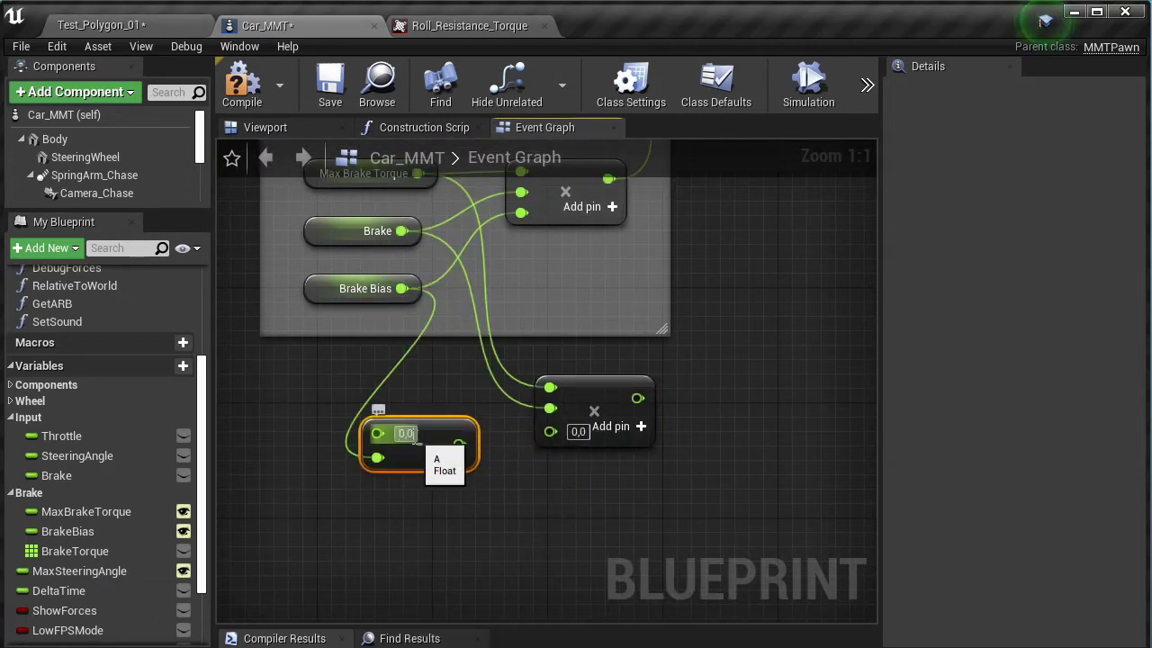
mouse_move(459, 444)
left_mouse_down()
mouse_move(550, 431)
mouse_move(441, 446)
left_mouse_up()
mouse_move(638, 489)
left_mouse_down()
mouse_move(326, 376)
mouse_move(614, 504)
left_mouse_up()
key("q")
right_click_drag(614, 504, 535, 552)
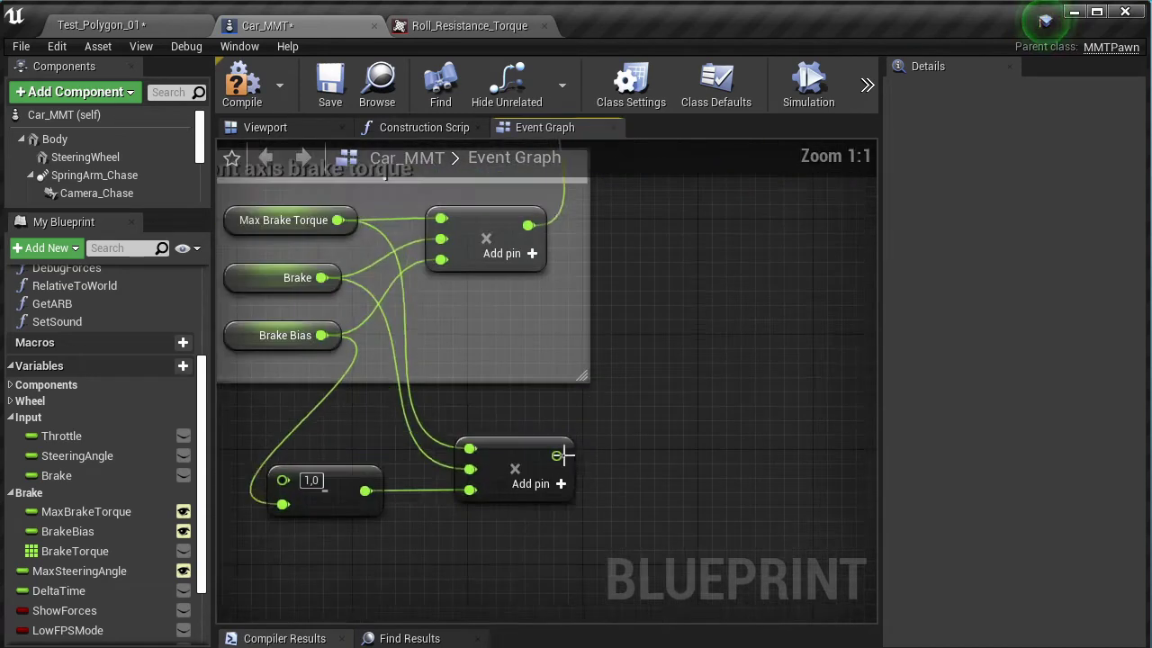
Chain a float Add node after the multiply and feed it into a MIN (float) node.
left_click_drag(558, 457, 635, 484)
left_click(696, 557)
right_click_drag(817, 476, 640, 426)
right_click(640, 426)
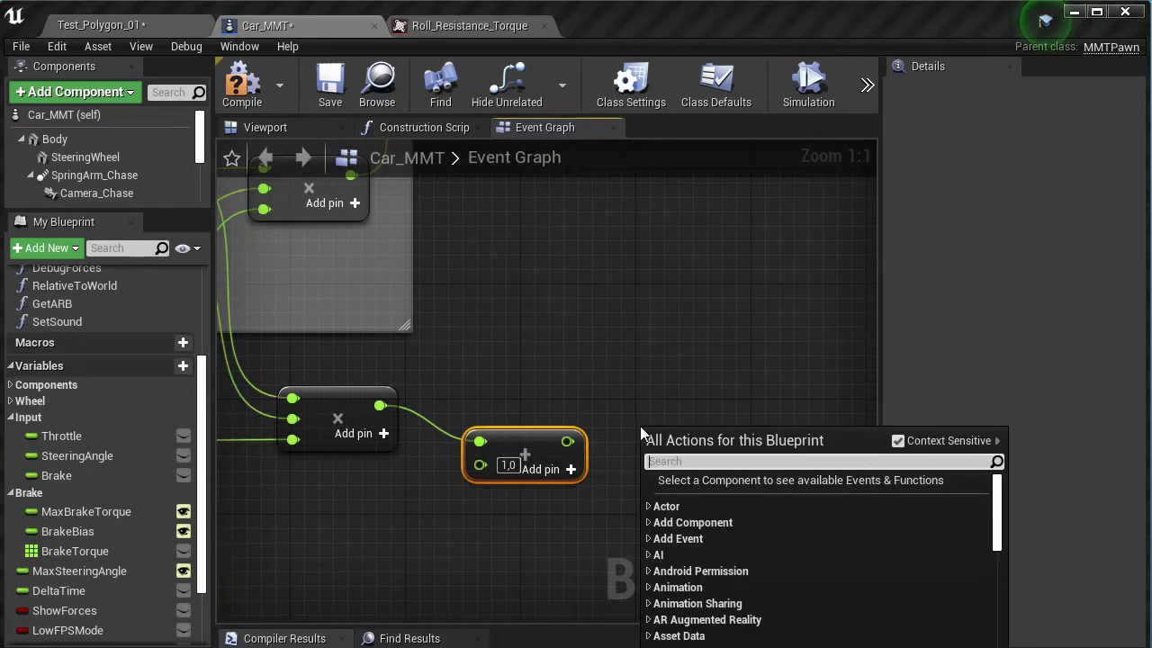
type("min")
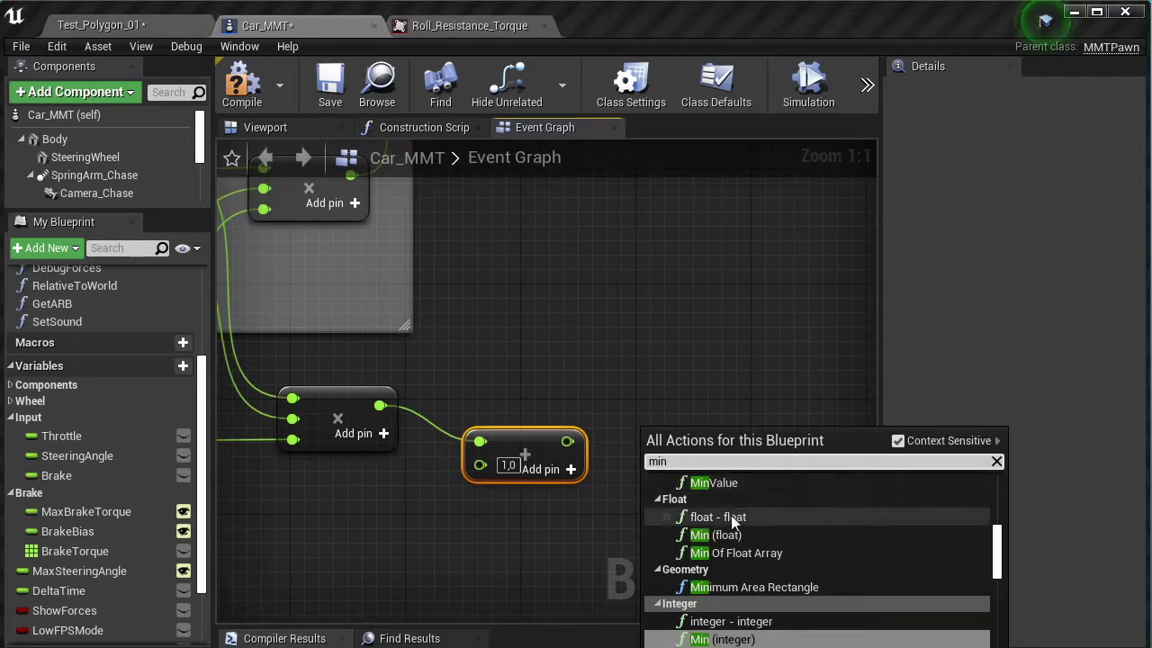
left_click(716, 530)
left_click_drag(567, 441, 653, 443)
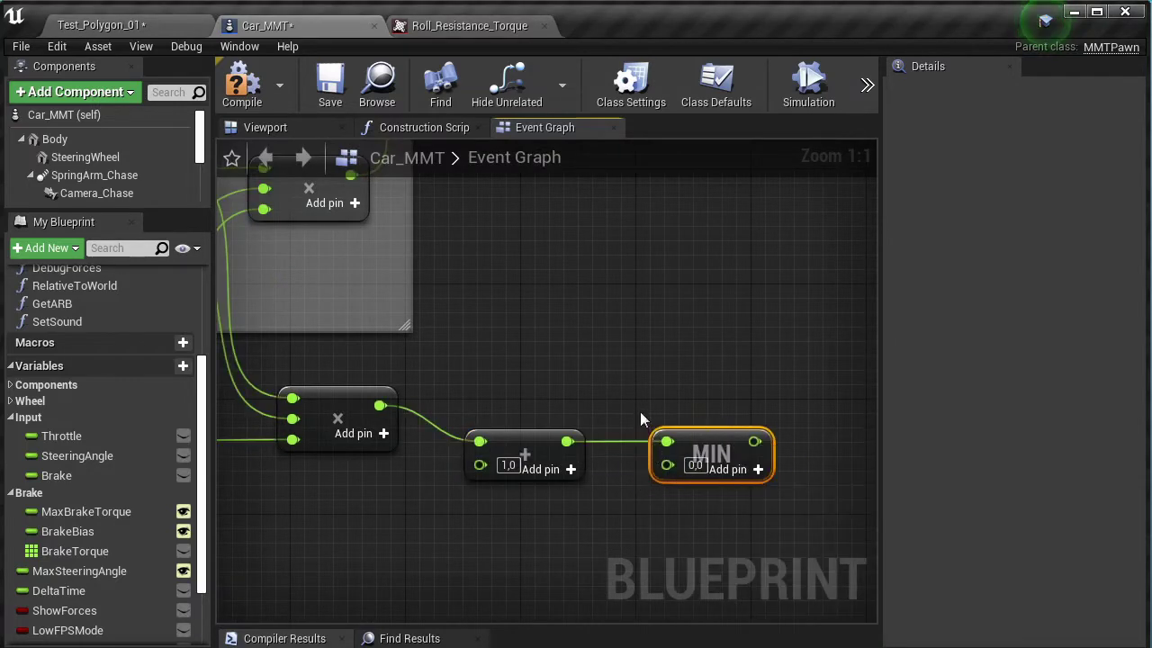
Connect the MIN output to the index 1 Set Array Elem's Item.
scroll(605, 409, "down", 4)
scroll(604, 416, "up", 2)
left_click_drag(607, 495, 543, 215)
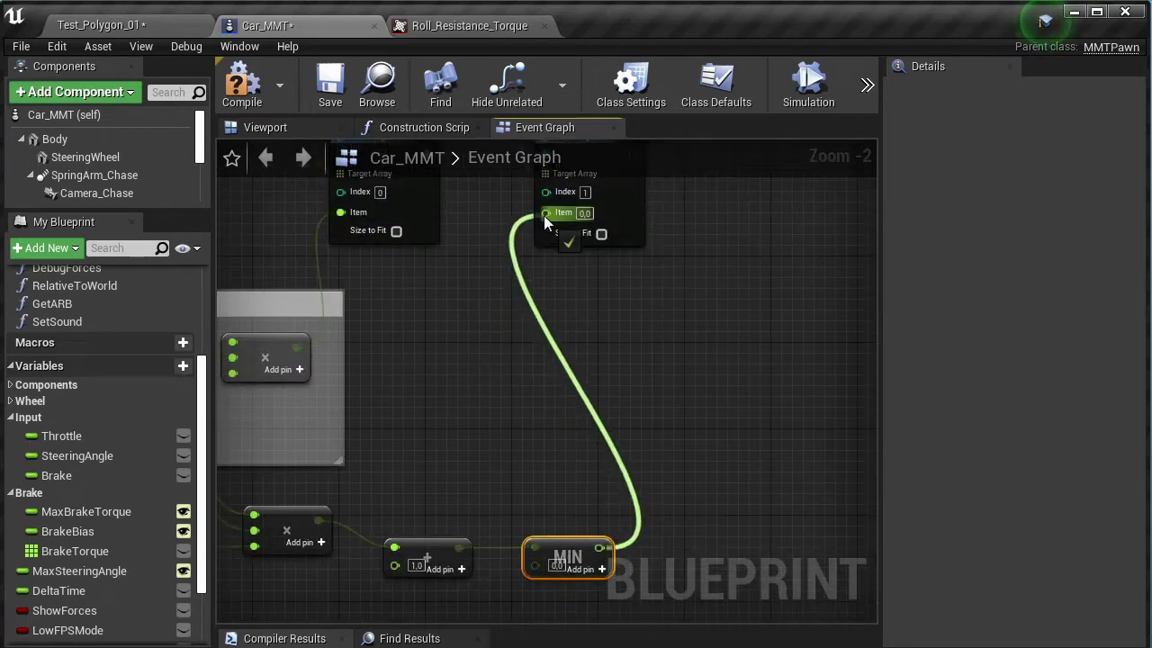
mouse_move(477, 261)
right_mouse_down()
mouse_move(469, 332)
mouse_move(619, 335)
right_mouse_up()
scroll(408, 438, "up", 1)
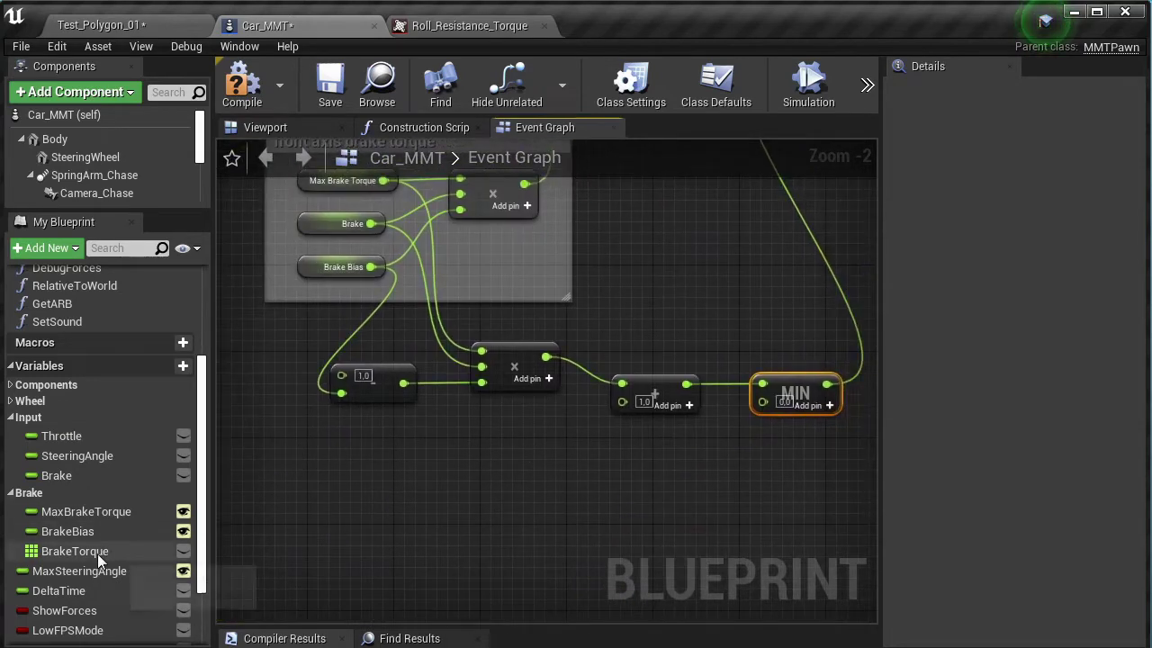
scroll(459, 511, "up", 1)
Add a Get Handbrake node feeding a new float multiply node.
right_click(459, 511)
type("handbrake")
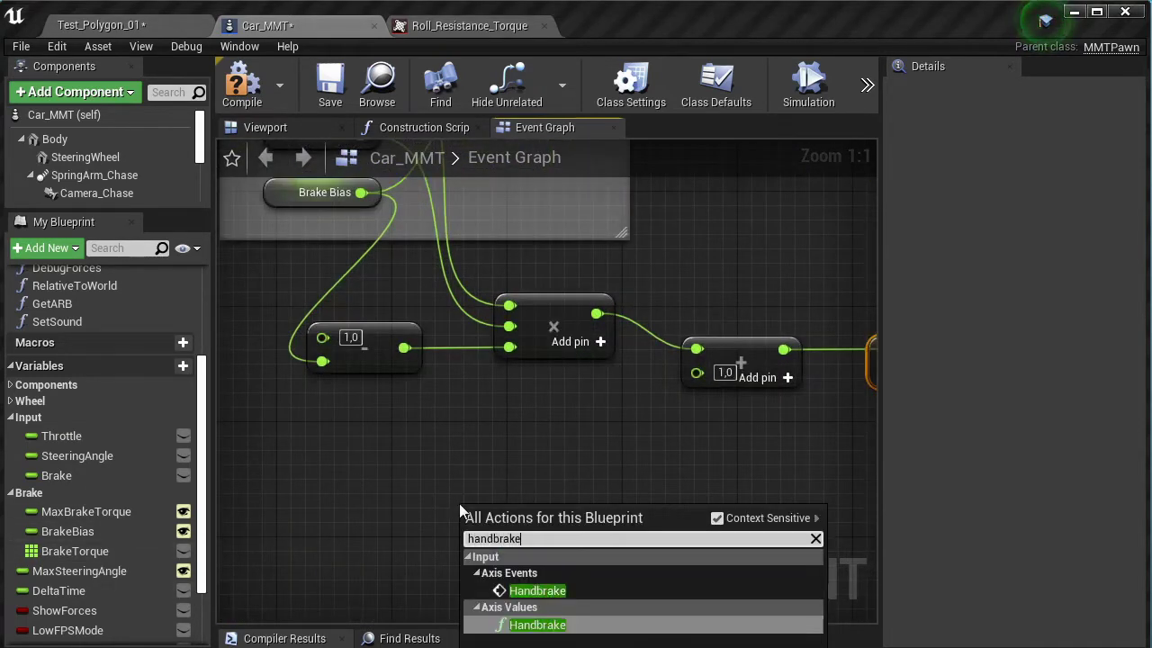
left_click(537, 624)
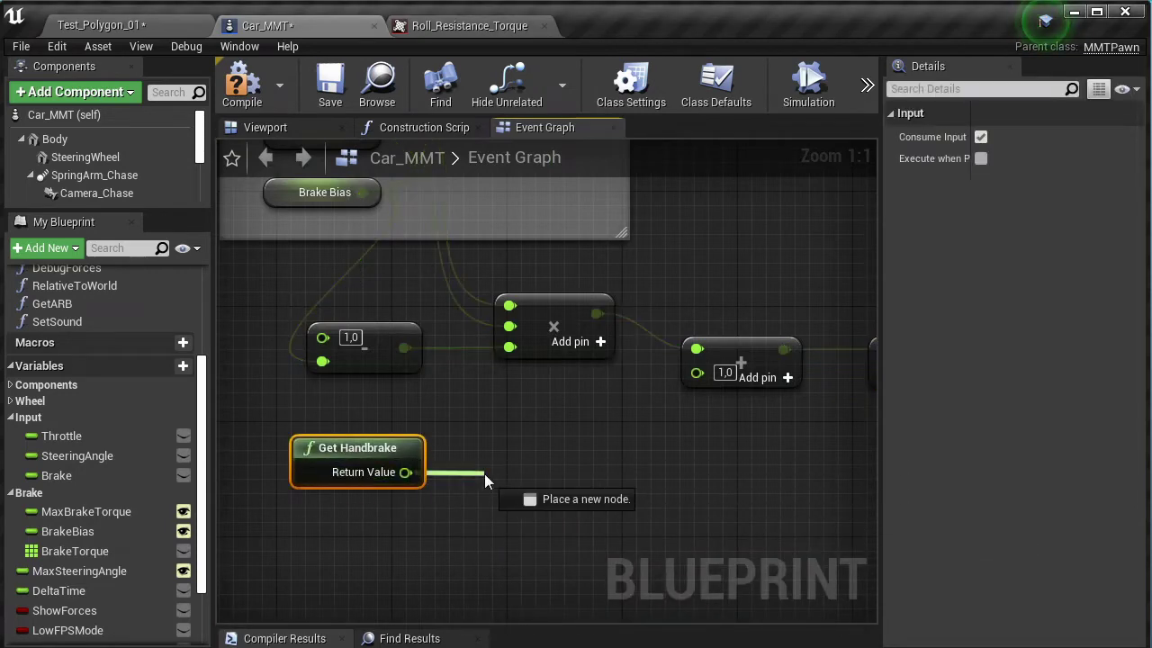
left_click_drag(405, 472, 487, 479)
left_click(558, 595)
Copy the Max Brake Torque getter and place the copy beside the handbrake multiply.
right_click_drag(324, 243, 390, 414)
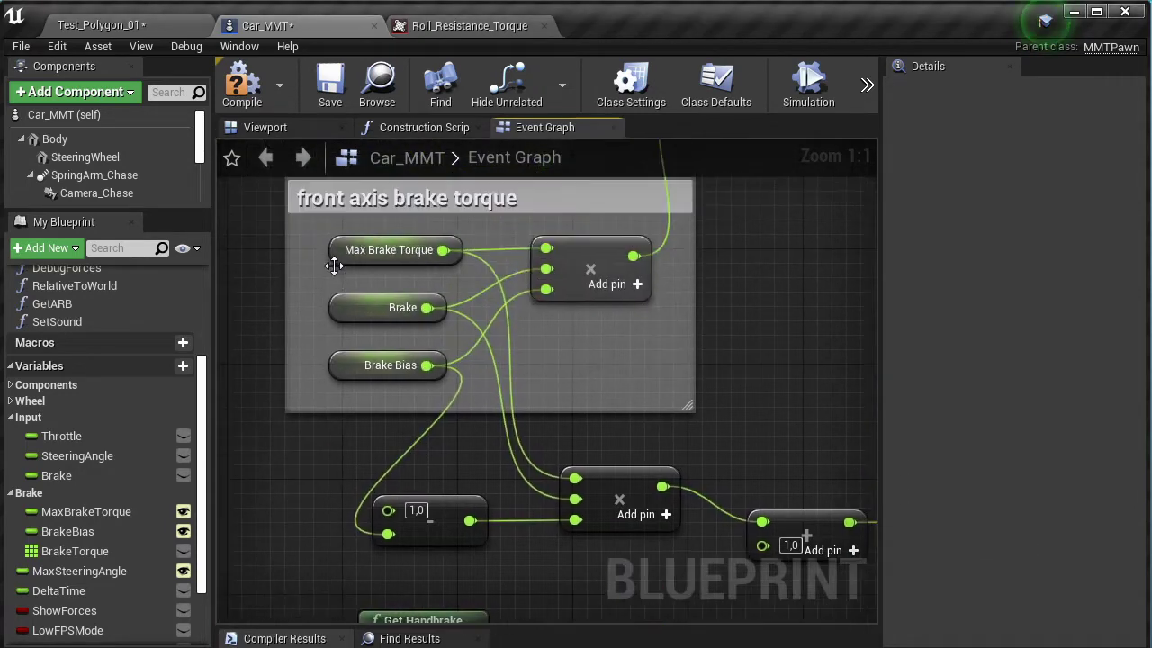
left_click(335, 255)
right_click_drag(432, 576, 425, 297)
key("ctrl+c")
key("ctrl+v")
mouse_move(450, 437)
left_mouse_down()
mouse_move(347, 448)
mouse_move(542, 435)
mouse_move(385, 438)
left_mouse_up()
scroll(543, 435, "down", 2)
Feed the handbrake product into Add and Max Brake Torque into MIN's B through a reroute.
left_click_drag(468, 404, 570, 288)
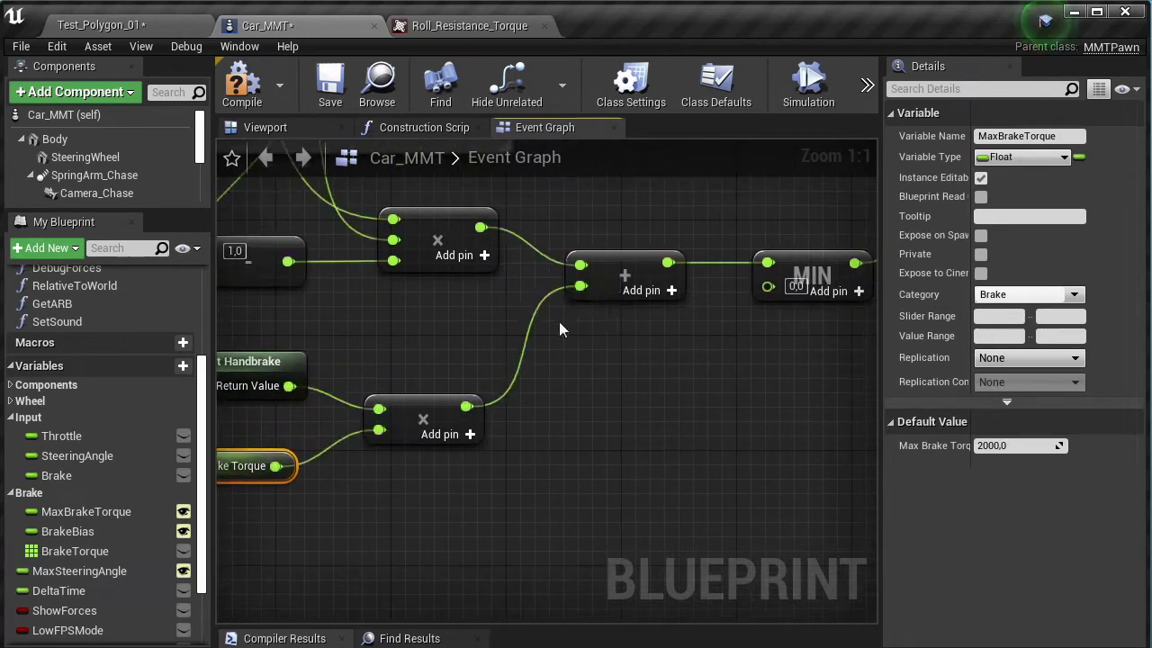
scroll(353, 431, "down", 1)
left_click_drag(354, 431, 714, 296)
double_click(558, 351)
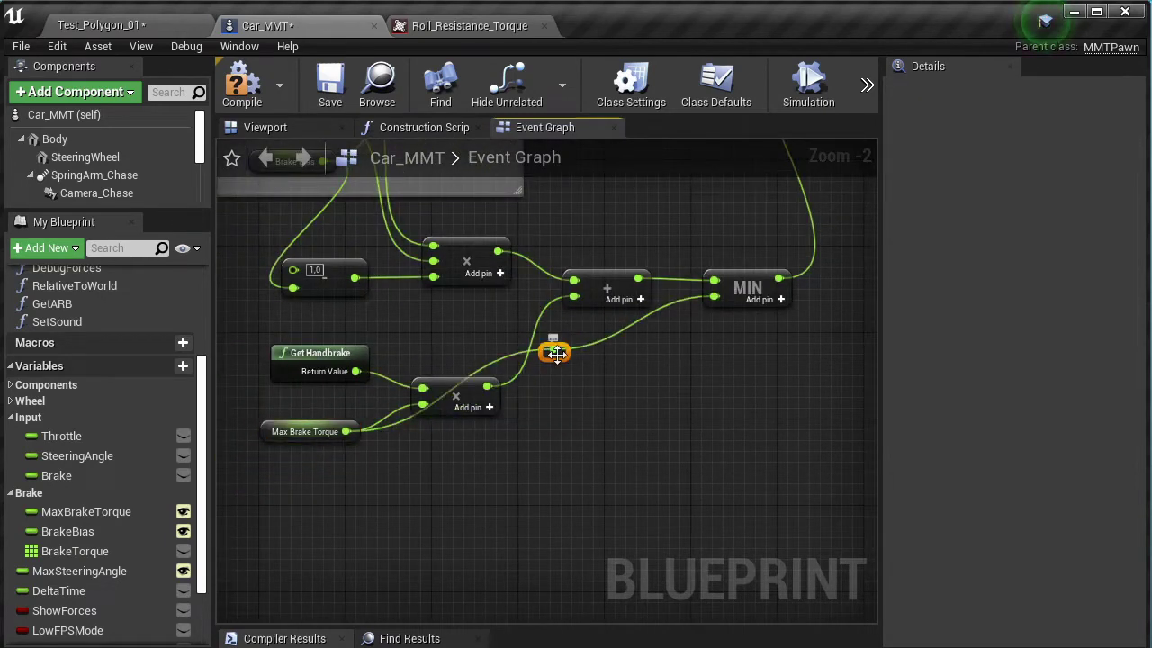
mouse_move(554, 343)
left_mouse_down()
mouse_move(620, 431)
mouse_move(598, 426)
left_mouse_up()
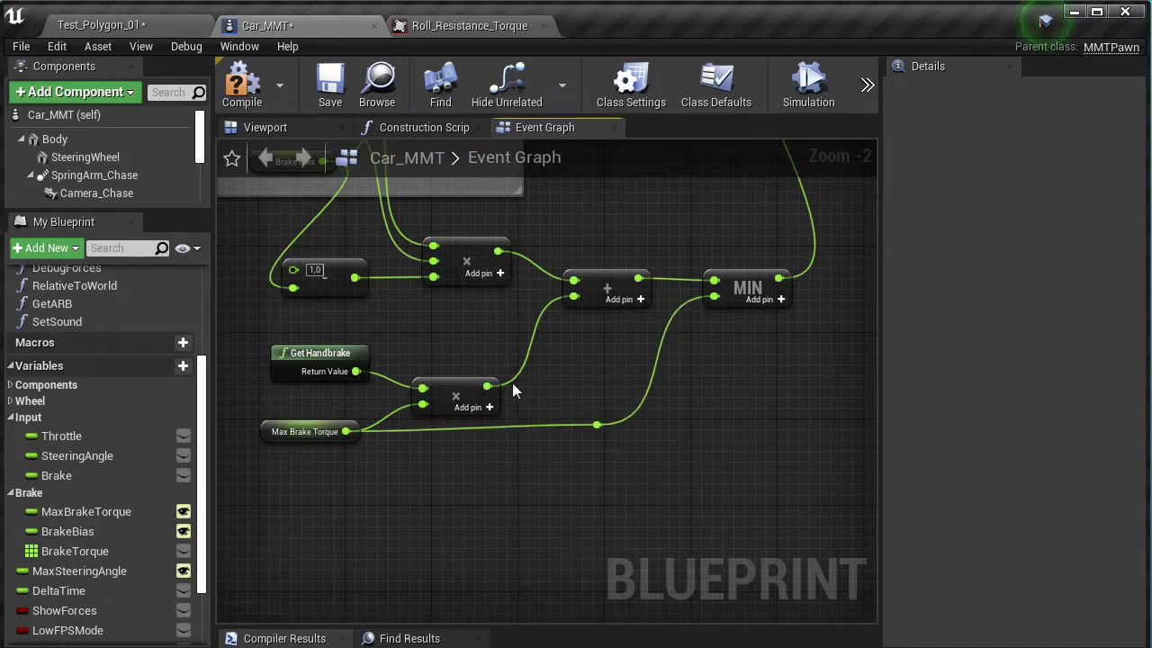
left_click_drag(468, 396, 468, 374)
Align Get Handbrake, the multiply, Max Brake Torque, the reroute, Add and MIN neatly.
left_click_drag(333, 352, 333, 342)
left_click_drag(455, 377, 455, 365)
left_click_drag(304, 431, 315, 410)
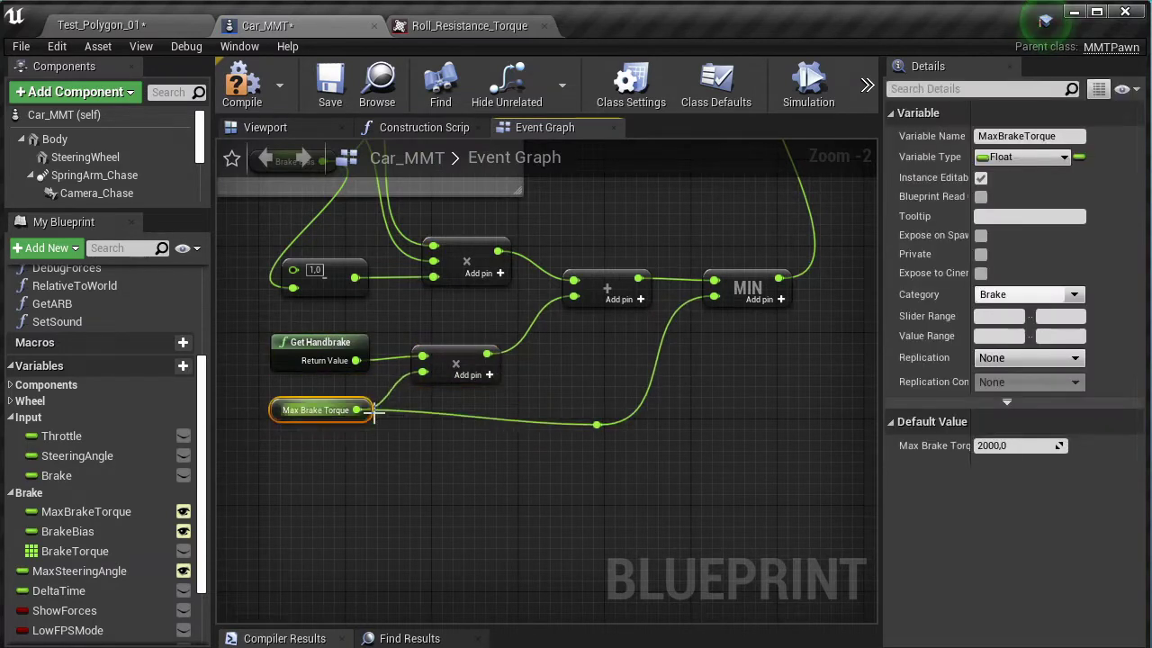
left_click_drag(587, 439, 586, 421)
left_click_drag(605, 283, 594, 261)
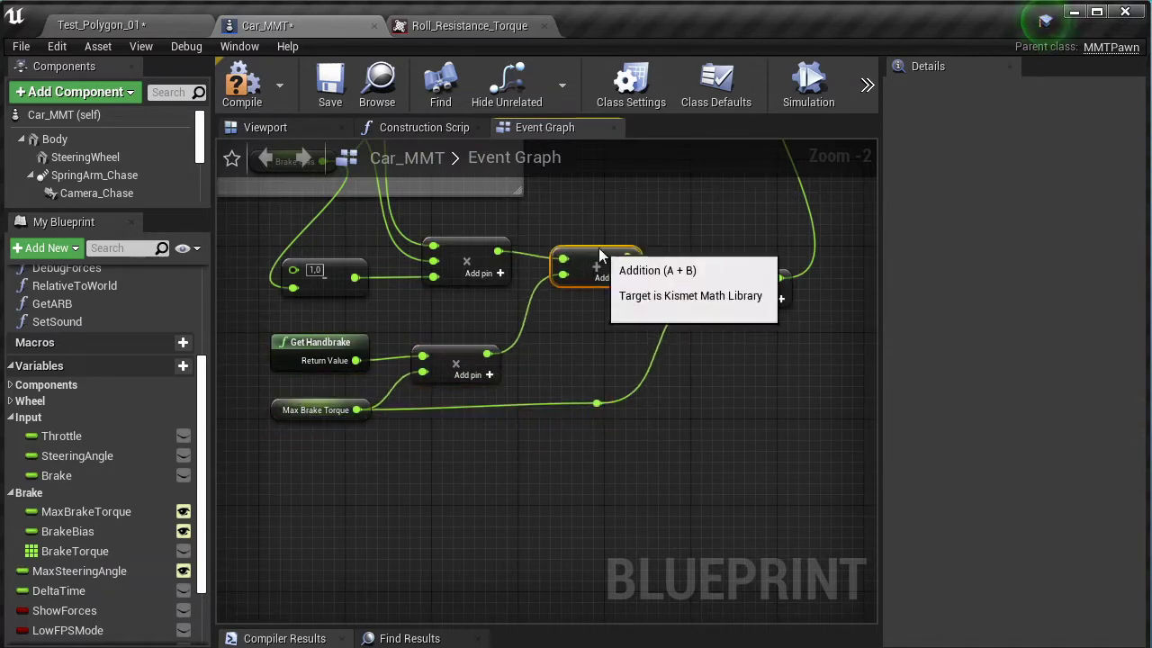
left_click_drag(742, 276, 720, 255)
left_click_drag(588, 368, 586, 402)
Pan and zoom across the graph to locate the Set Array Elem and Physx Calc nodes.
right_click_drag(585, 412, 566, 483)
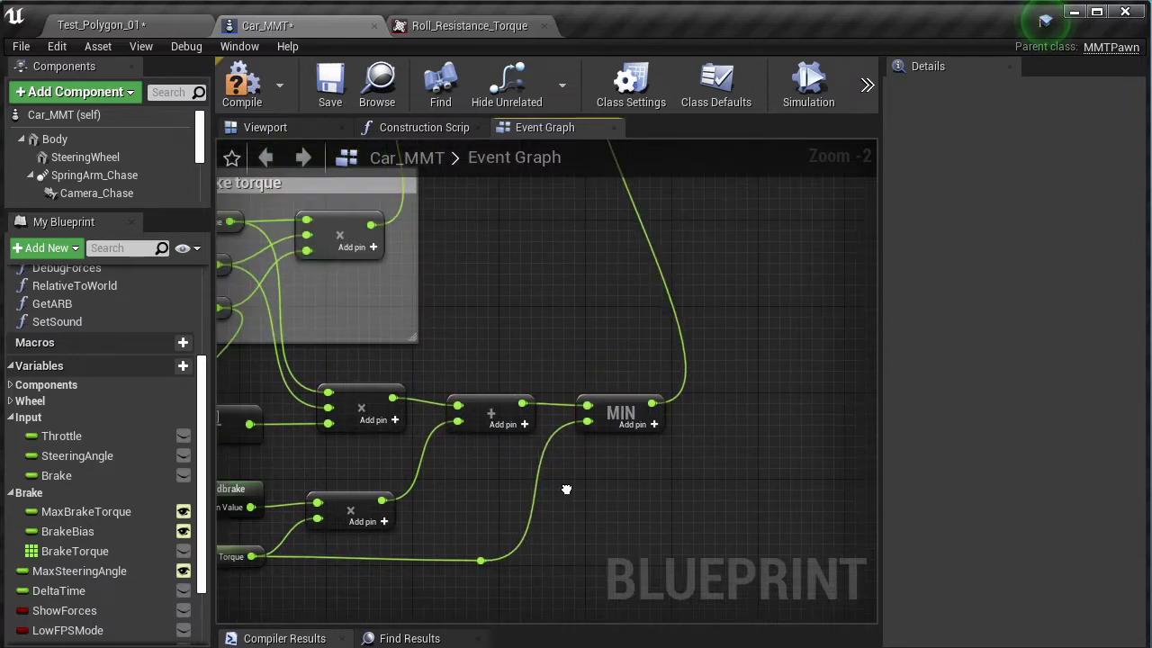
scroll(566, 483, "down", 3)
scroll(329, 283, "up", 3)
mouse_move(324, 283)
left_mouse_down()
mouse_move(706, 292)
mouse_move(497, 365)
left_mouse_up()
scroll(706, 293, "down", 1)
scroll(461, 367, "down", 1)
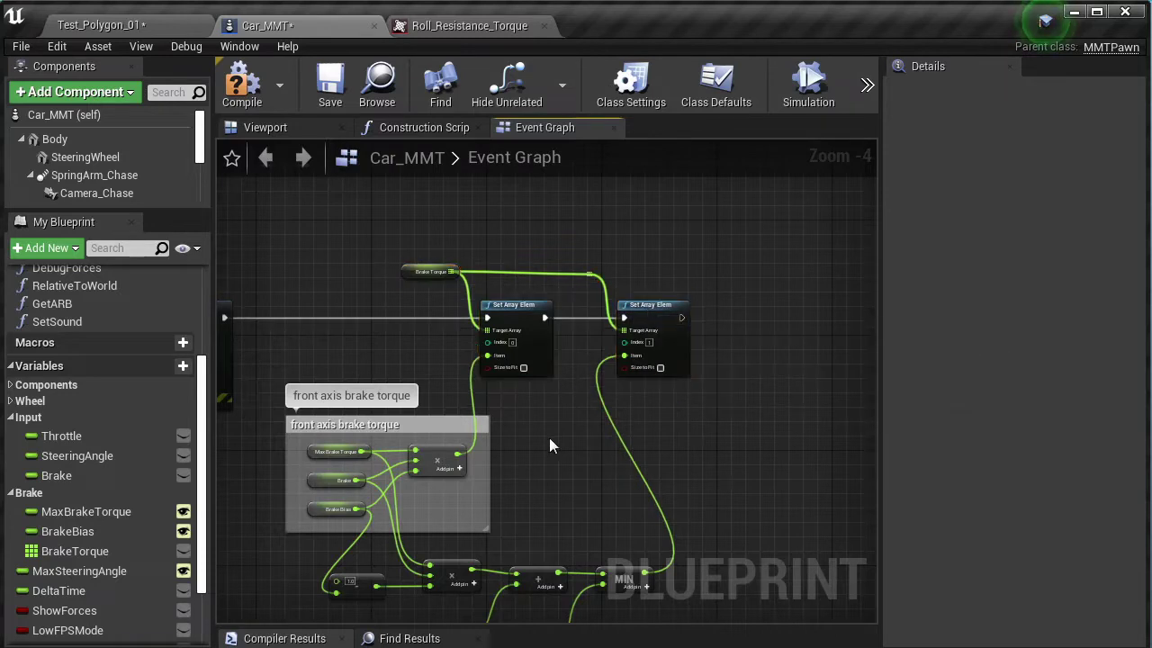
scroll(714, 352, "down", 4)
mouse_move(714, 352)
right_mouse_down()
mouse_move(739, 366)
mouse_move(741, 453)
right_mouse_up()
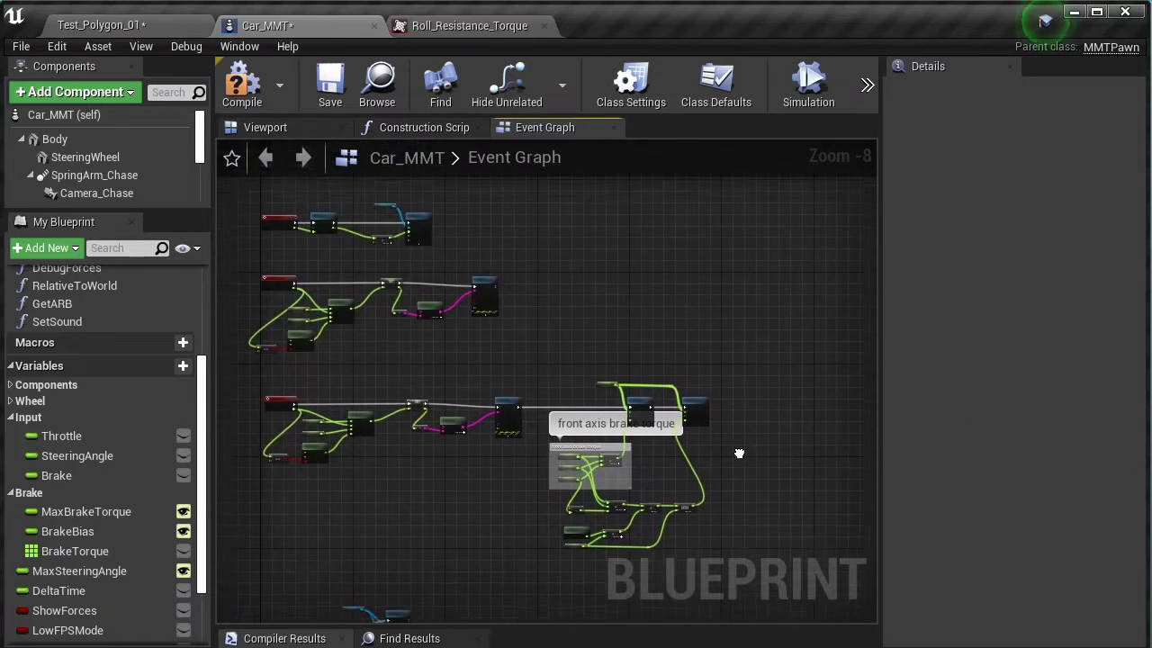
scroll(659, 393, "up", 2)
scroll(659, 393, "down", 6)
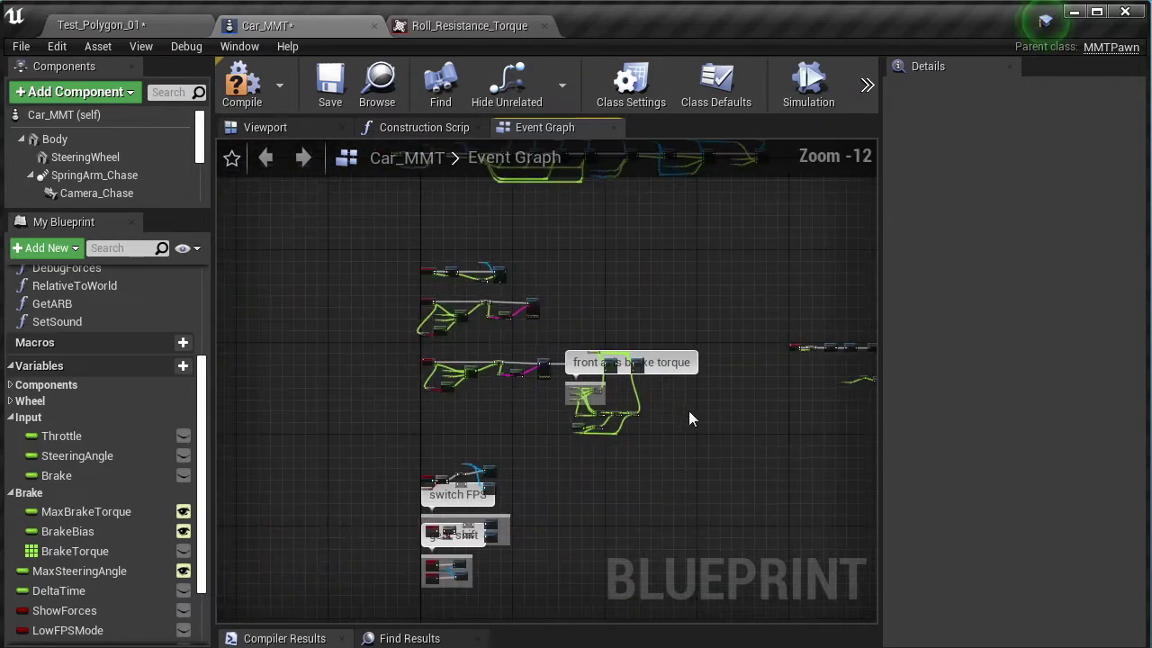
right_click_drag(689, 414, 596, 452)
mouse_move(592, 354)
right_mouse_down()
mouse_move(489, 327)
mouse_move(533, 344)
right_mouse_up()
scroll(474, 313, "up", 10)
Add a new Float input named Brake to the PhysxCalc event.
double_click(524, 320)
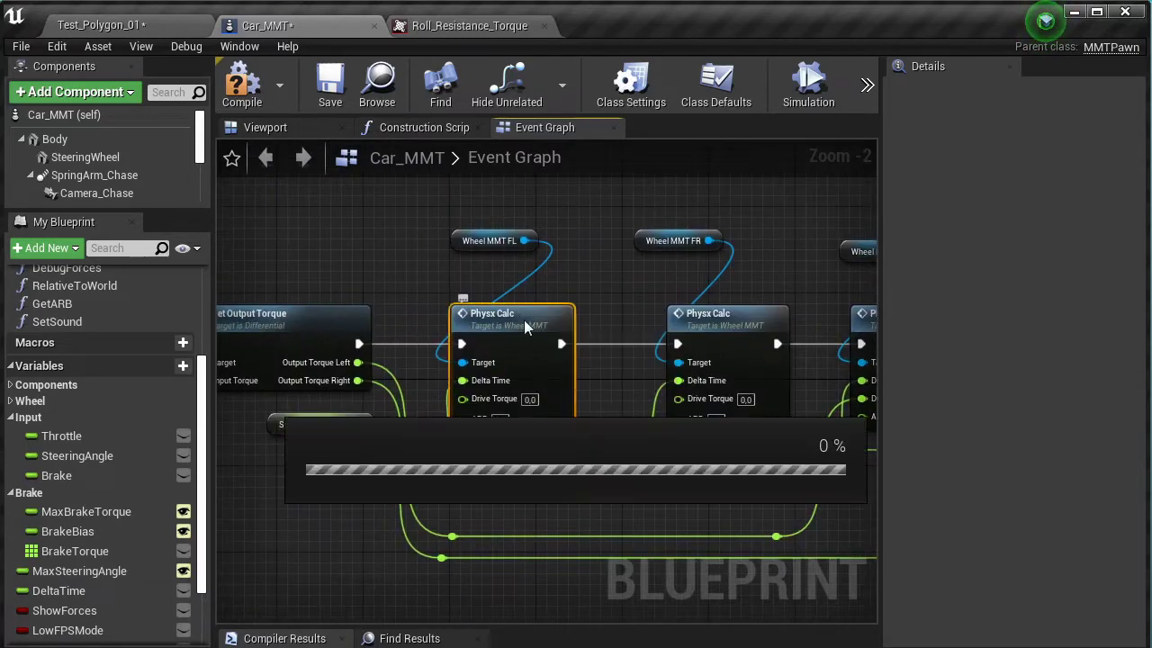
left_click(415, 278)
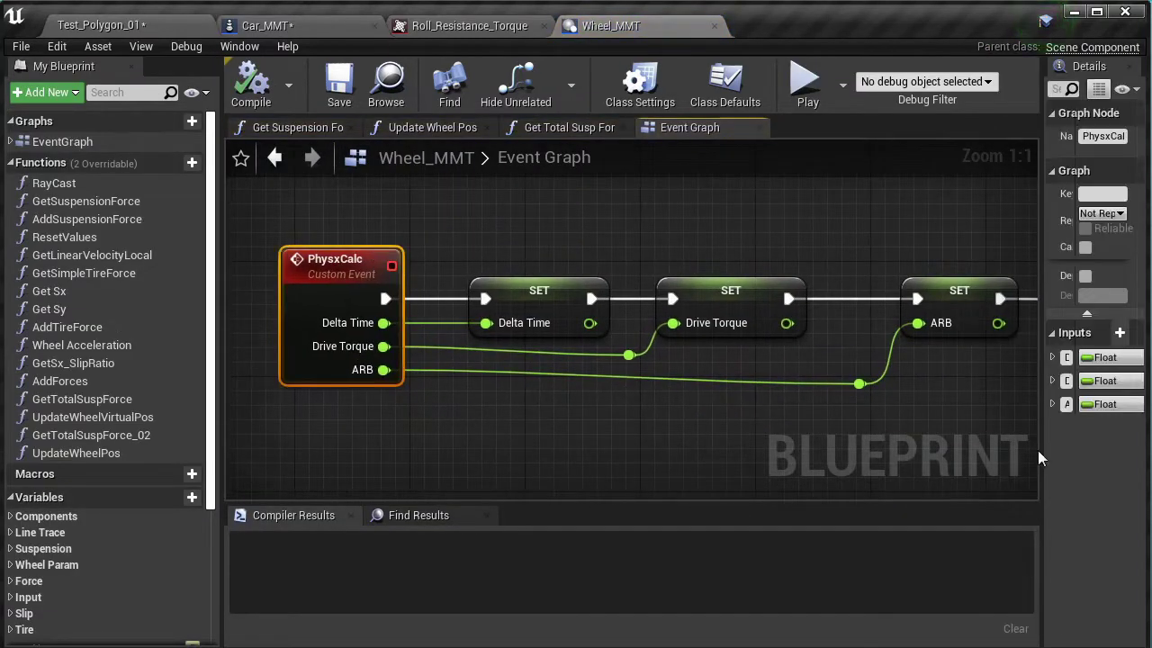
left_click_drag(1042, 450, 698, 423)
left_click(1116, 338)
type("Brake")
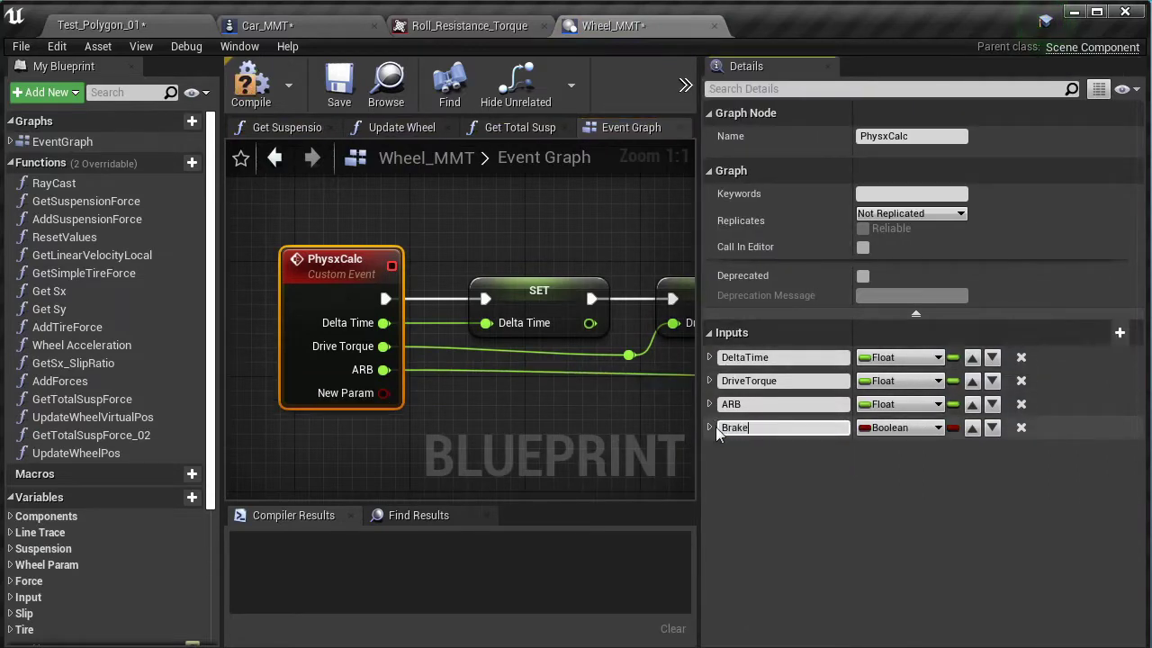
key("Return")
left_click(900, 427)
left_click(777, 522)
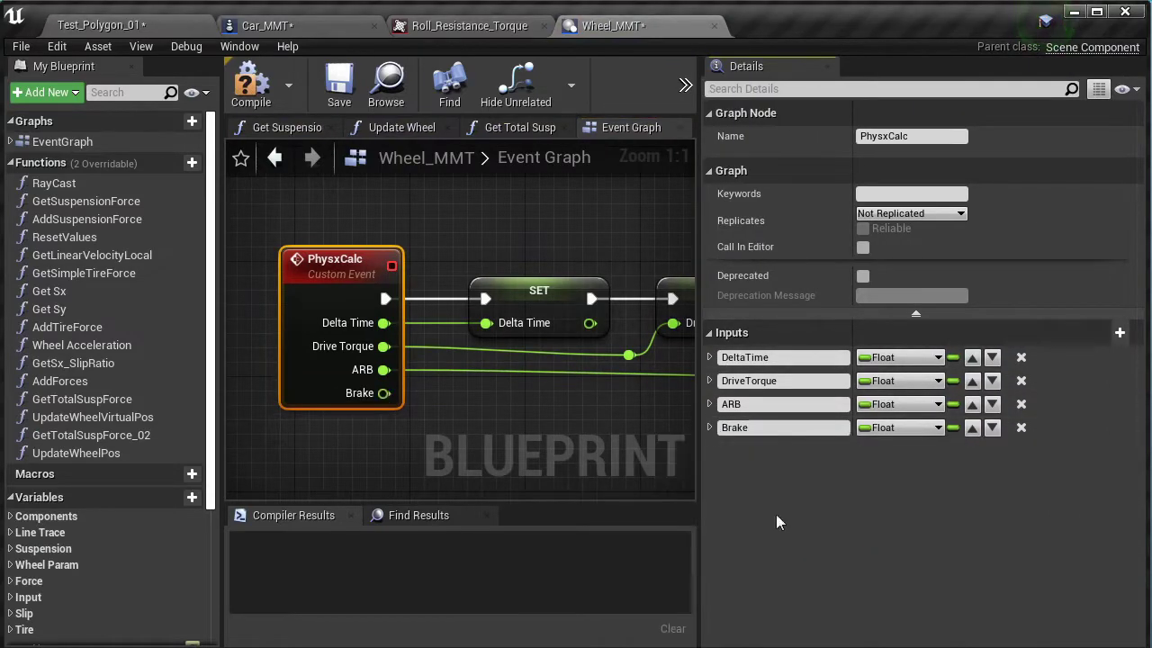
Move the ARB setter and its reroute point right to make room in the graph.
left_click_drag(697, 433, 959, 433)
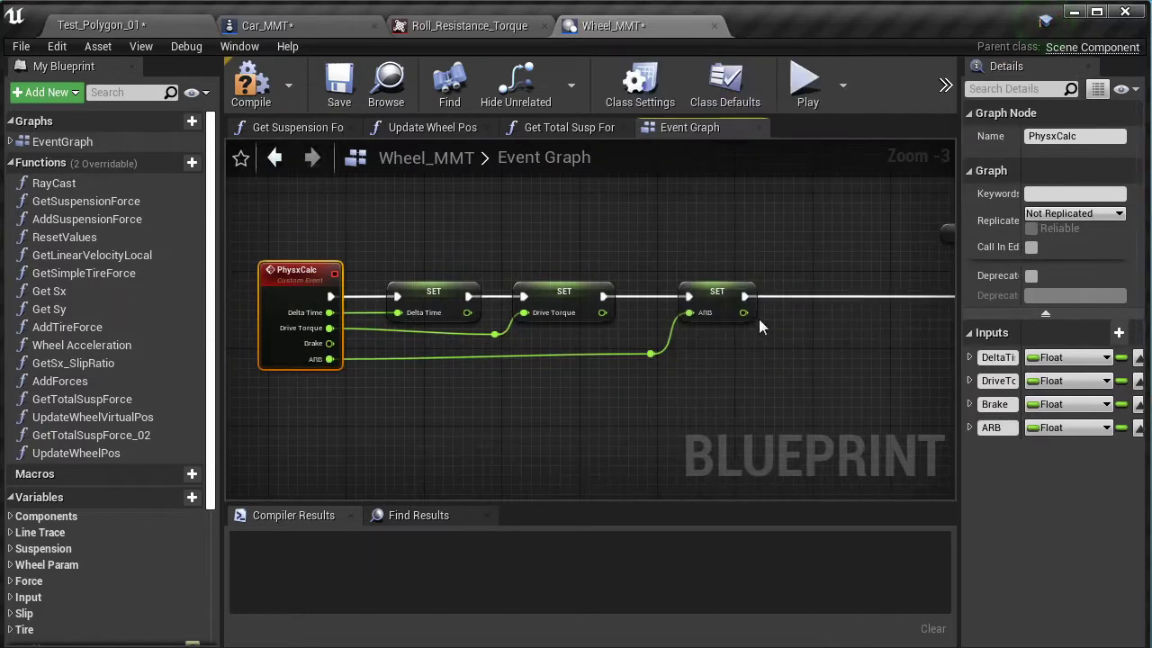
left_click_drag(630, 270, 720, 369)
left_click_drag(673, 328, 837, 328)
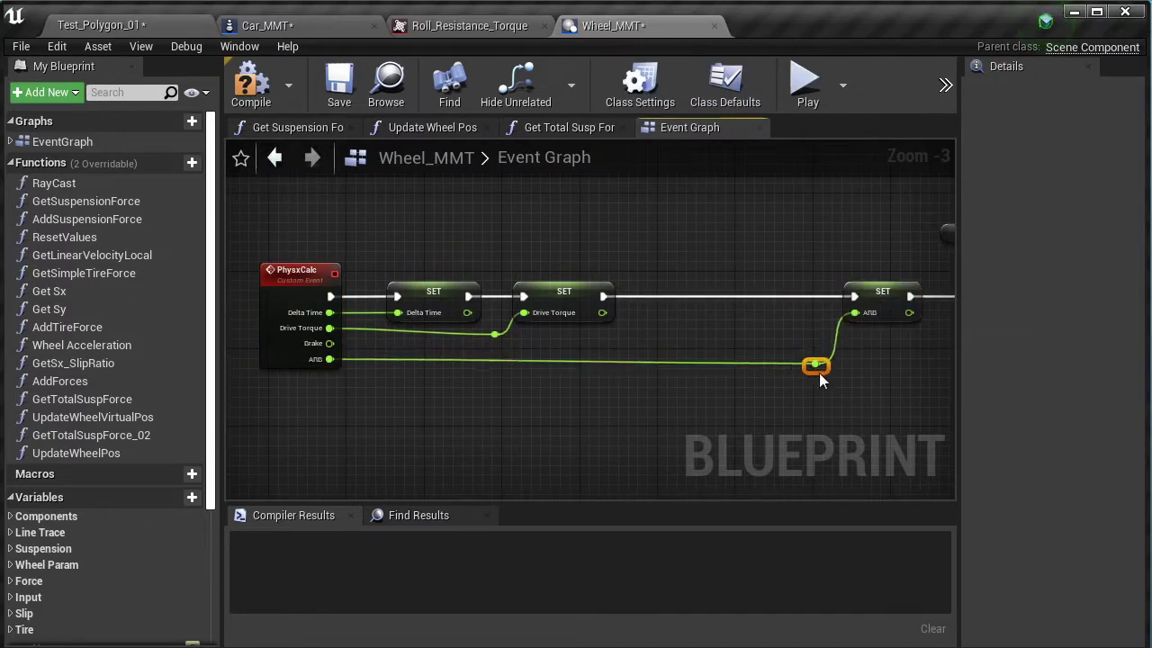
scroll(339, 350, "up", 3)
left_click_drag(324, 340, 792, 338)
left_click(442, 361)
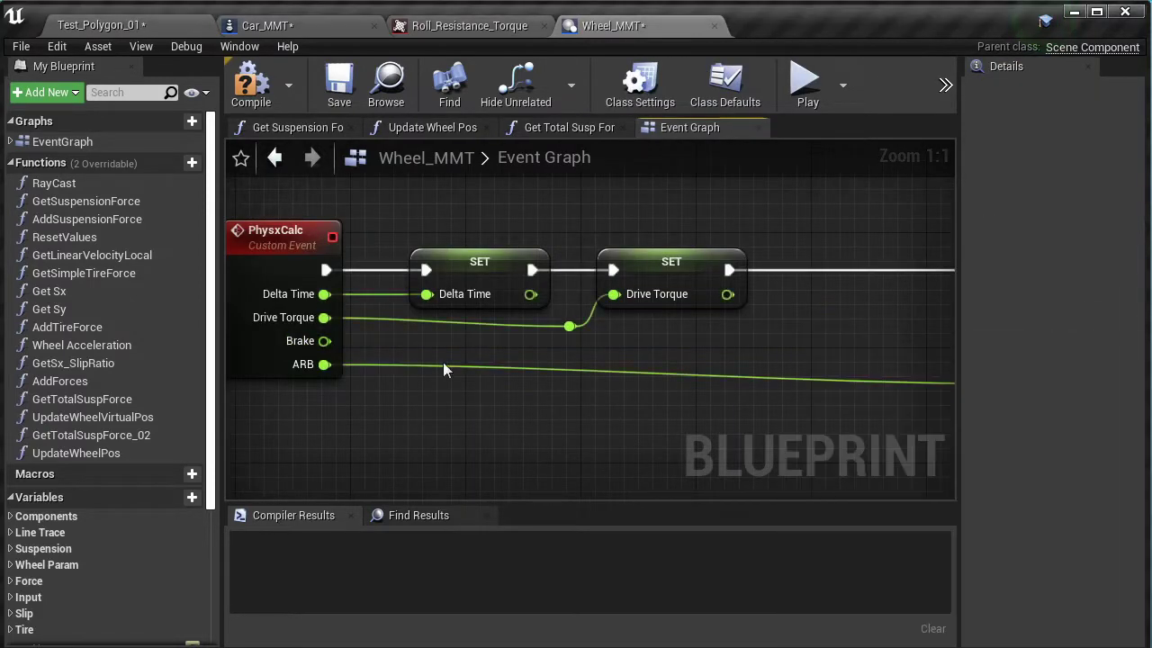
Promote the Brake Torque input to a BrakeTorque variable in the Input category.
left_click(284, 236)
left_click_drag(961, 417, 749, 416)
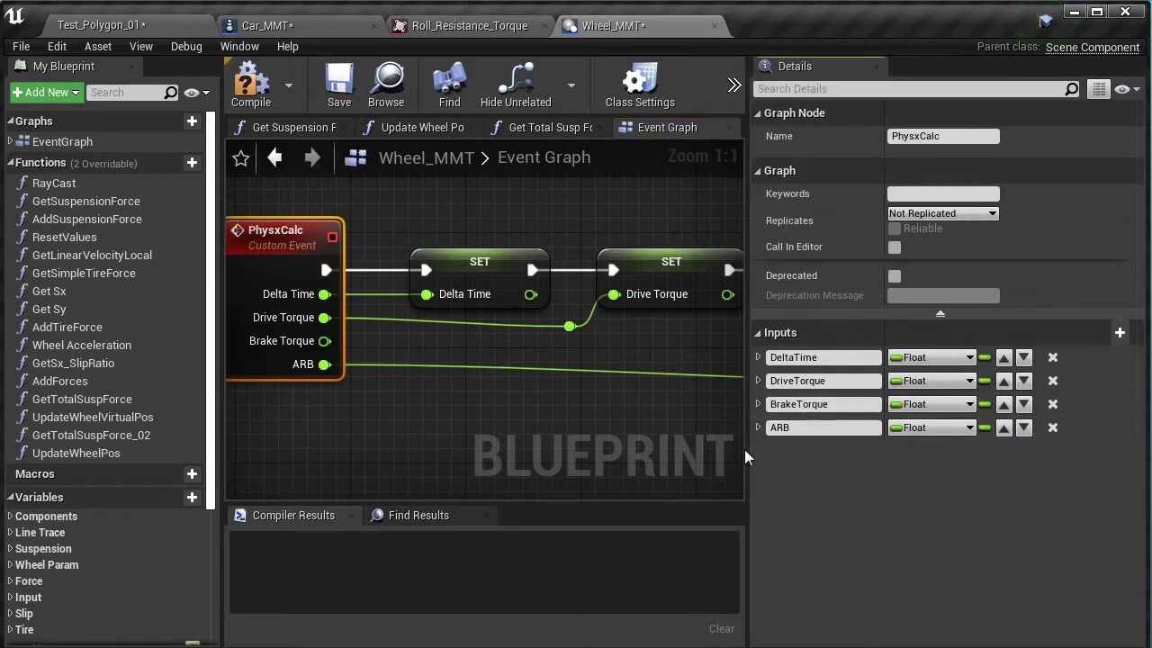
left_click_drag(744, 449, 1089, 450)
left_click_drag(324, 340, 857, 327)
left_click(868, 389)
type("BrakeTorq")
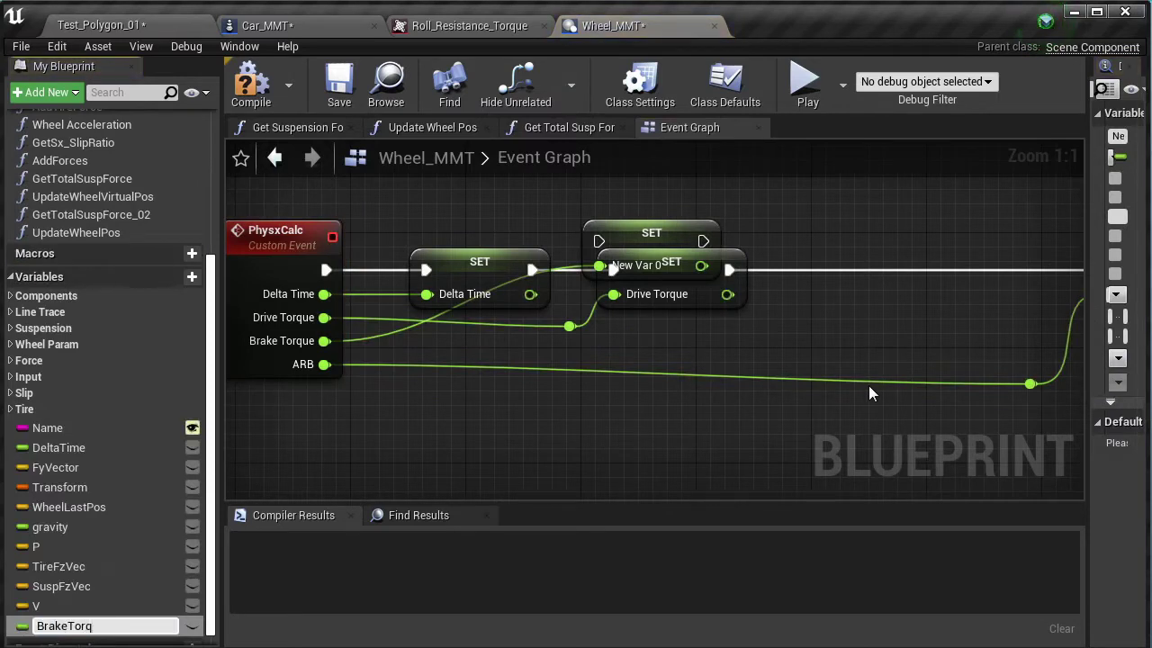
type("ue")
key("Return")
left_click_drag(1089, 365, 776, 364)
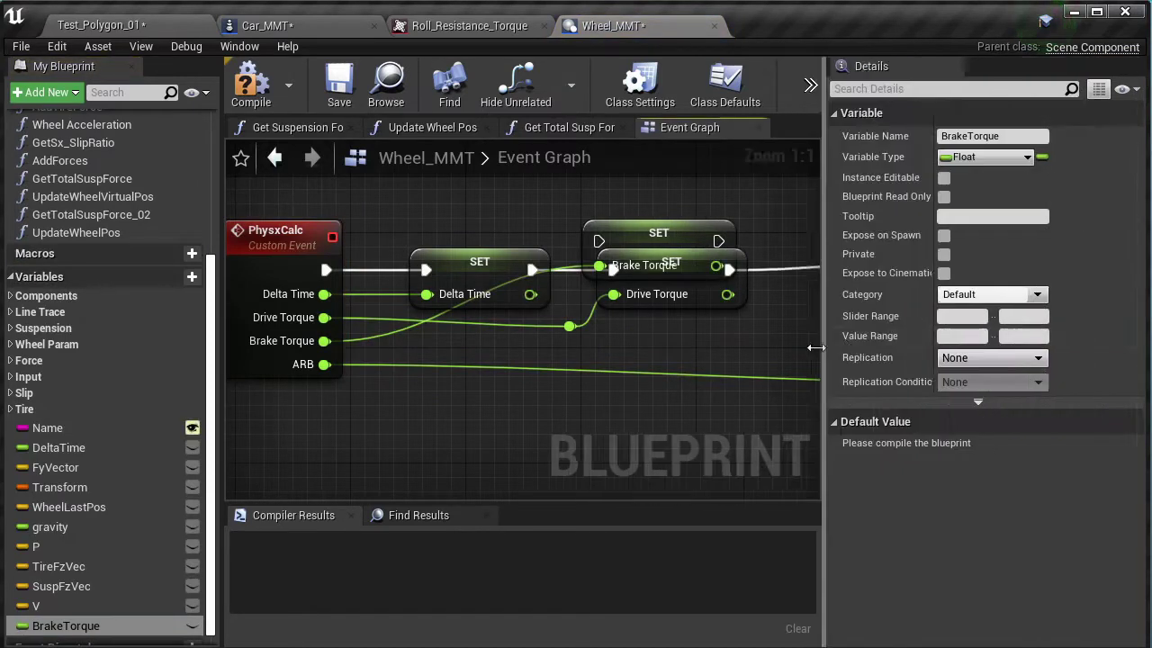
left_click(1005, 296)
left_click(918, 372)
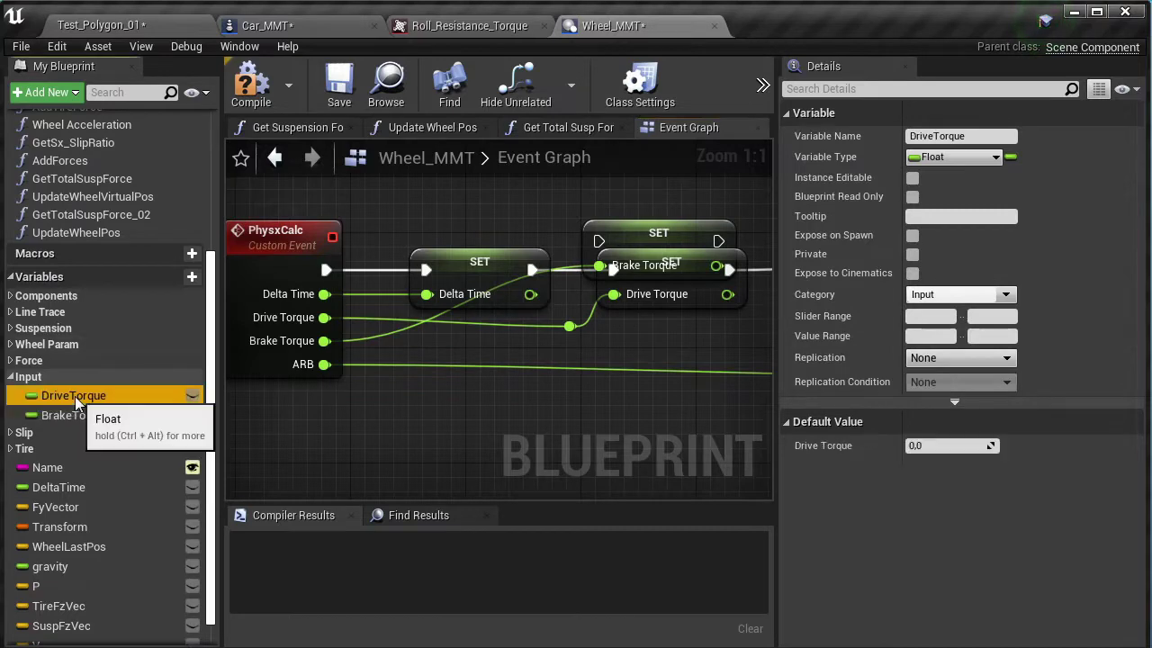
Chain the Brake Torque setter after Drive Torque and into the ARB setter, adding a reroute point.
left_click_drag(677, 235, 907, 336)
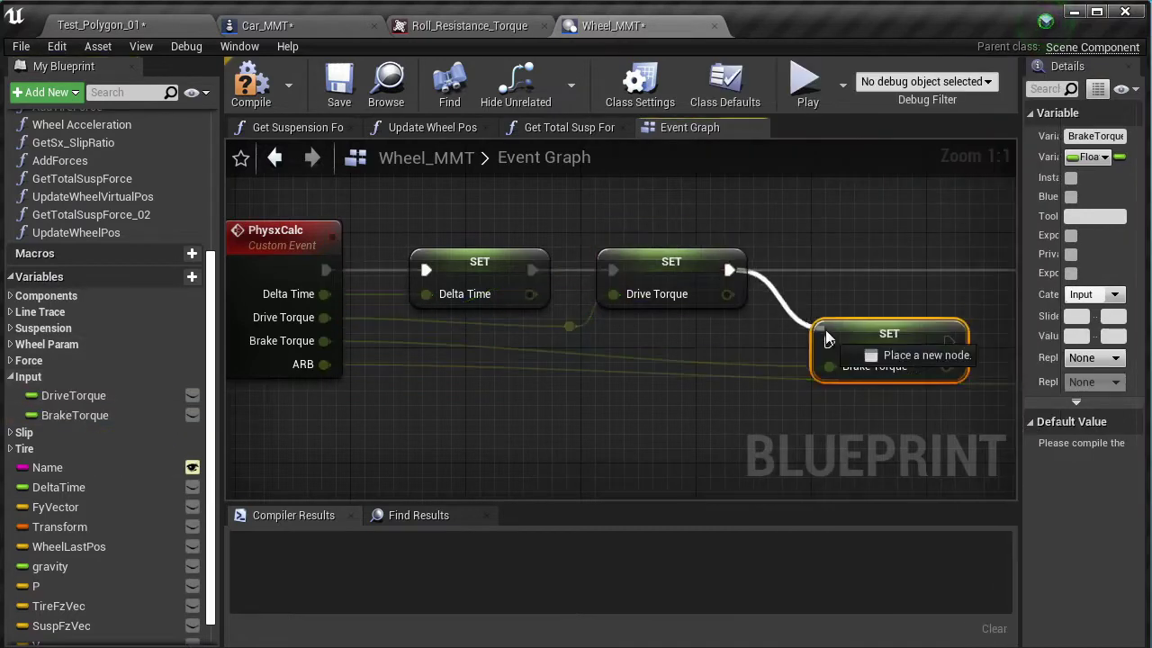
mouse_move(729, 270)
left_mouse_down()
mouse_move(828, 333)
mouse_move(851, 265)
mouse_move(815, 270)
left_mouse_up()
left_click(847, 337)
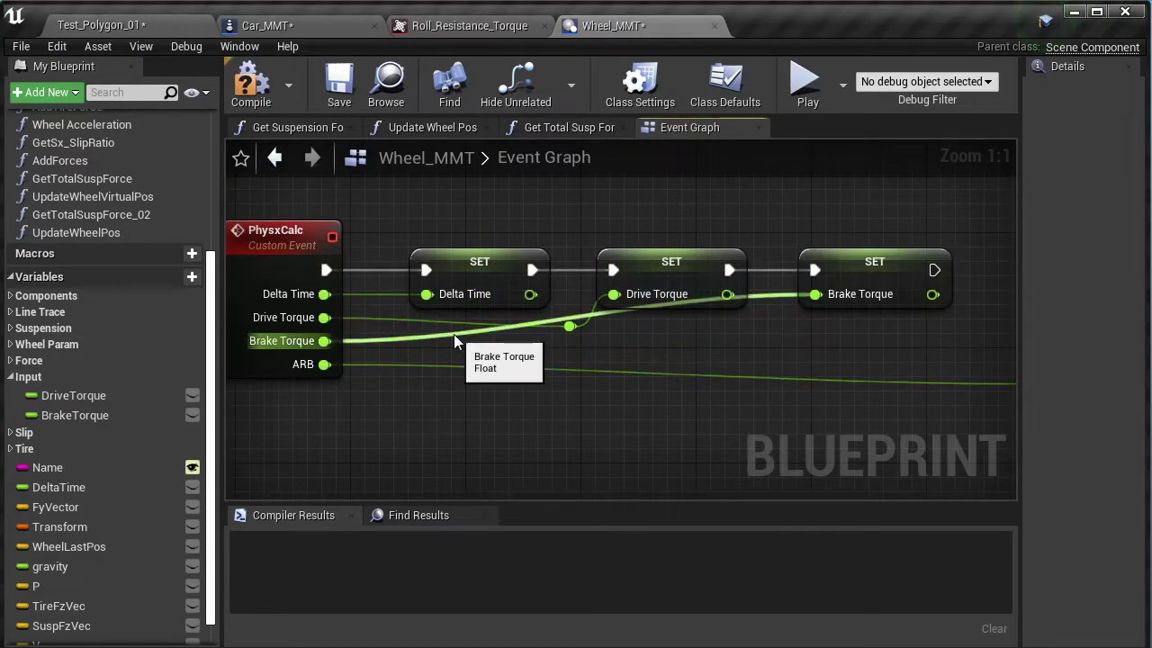
double_click(772, 360)
right_click_drag(755, 364, 407, 366)
left_click_drag(586, 271, 754, 272)
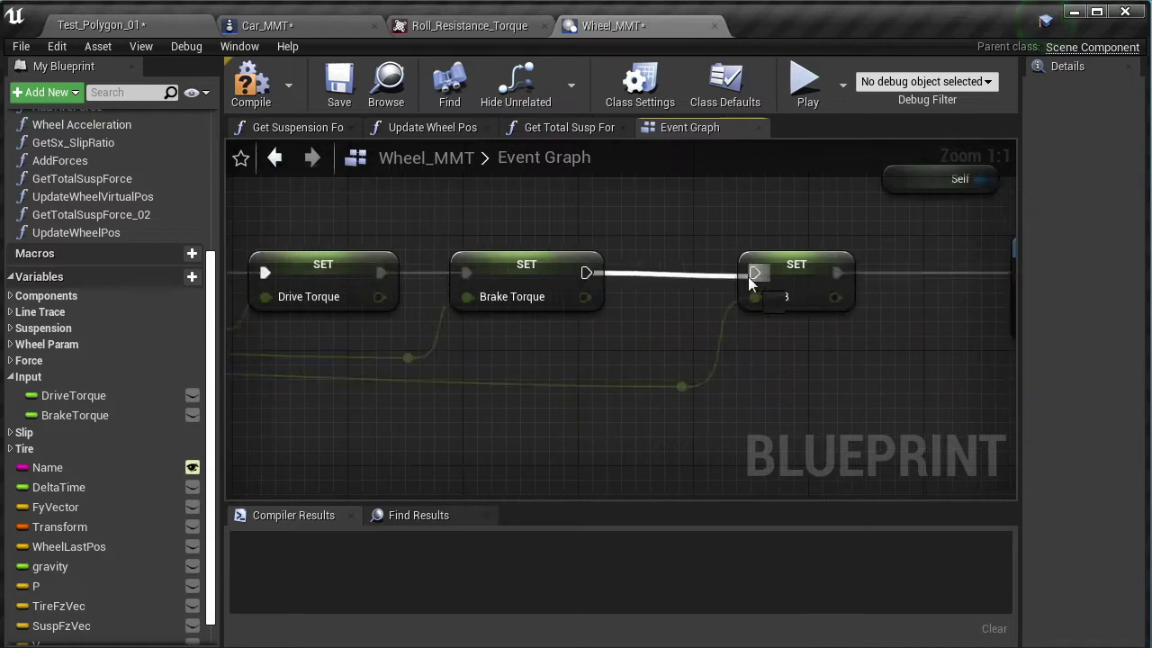
scroll(727, 369, "down", 4)
scroll(727, 369, "down", 6)
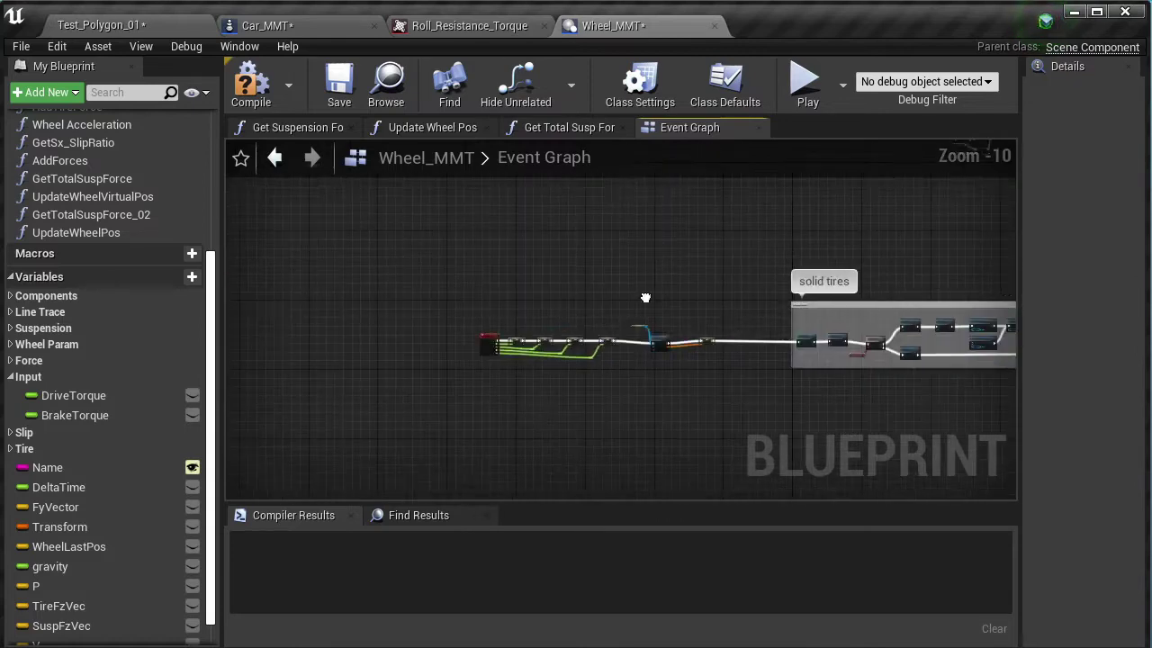
Compile and save Wheel_MMT, then navigate back to the BeginPlay node rows.
left_click(20, 45)
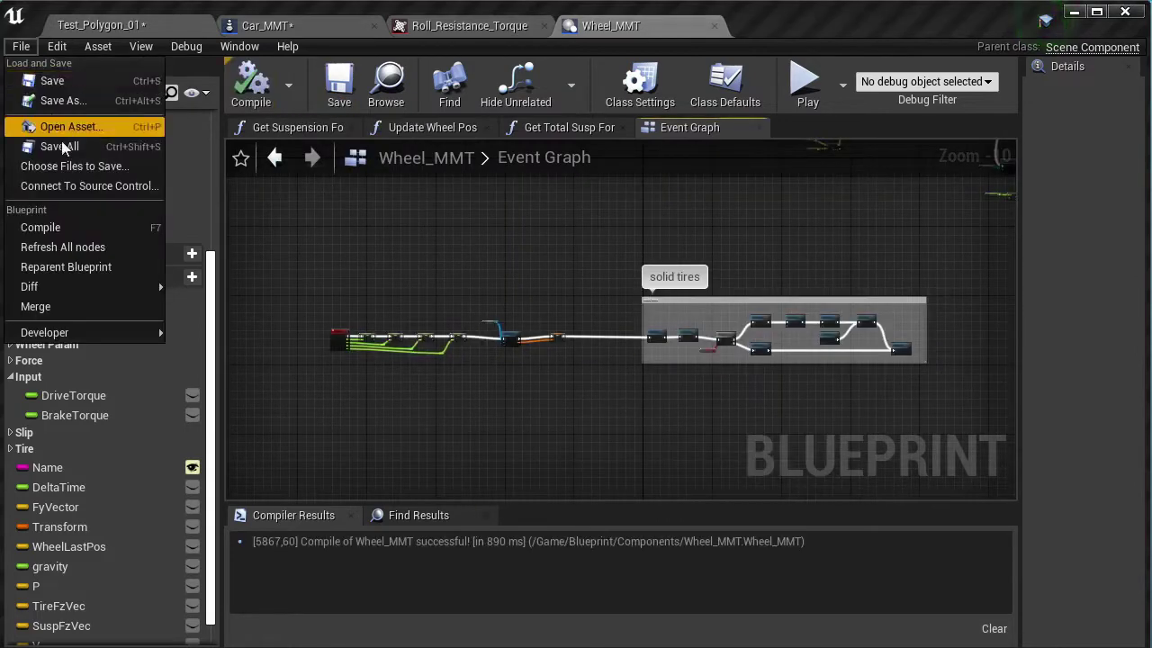
left_click(61, 141)
scroll(421, 316, "up", 2)
scroll(421, 315, "up", 2)
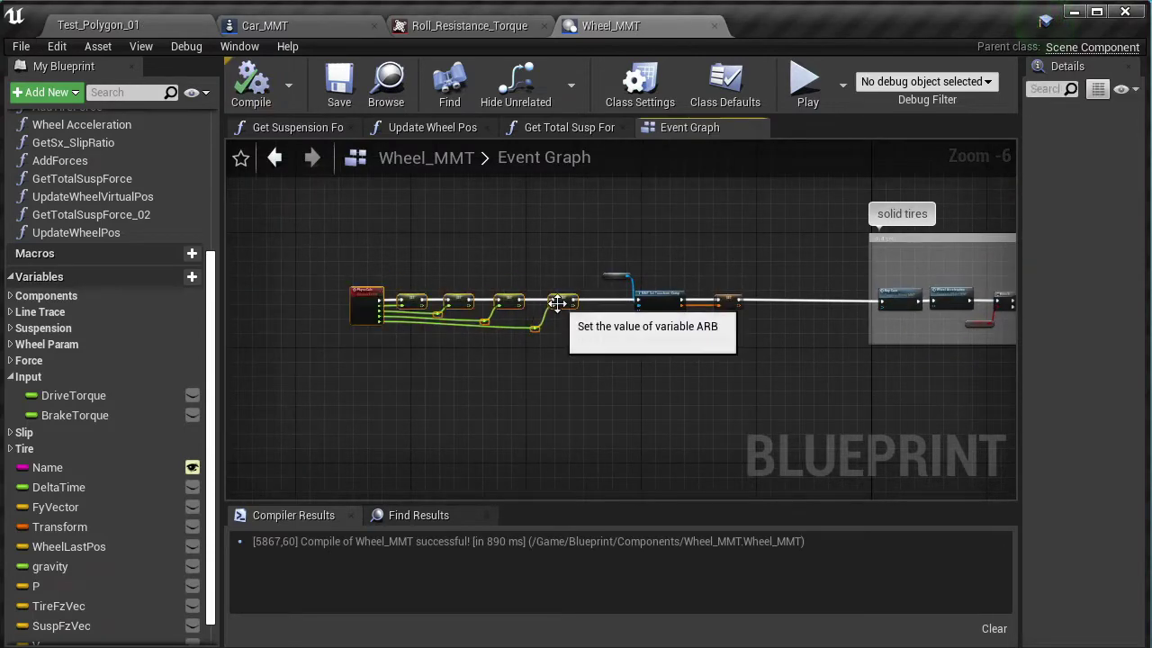
scroll(558, 310, "up", 4)
right_click(542, 266)
left_click(469, 250)
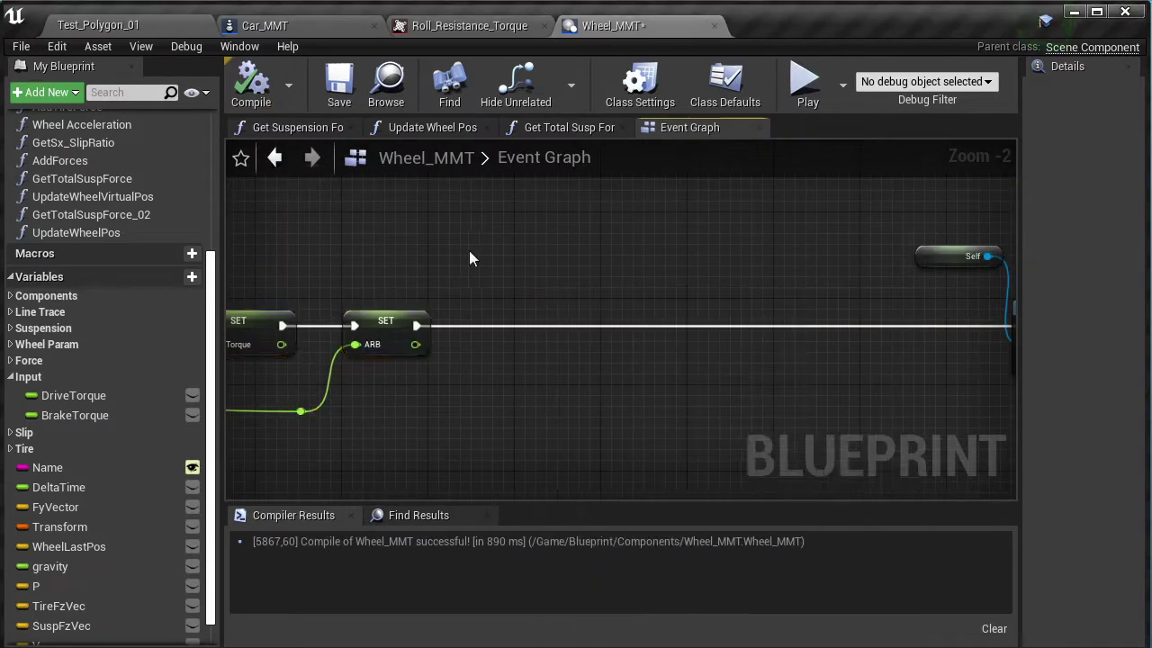
right_click_drag(469, 250, 910, 196)
scroll(438, 424, "down", 5)
scroll(591, 398, "down", 5)
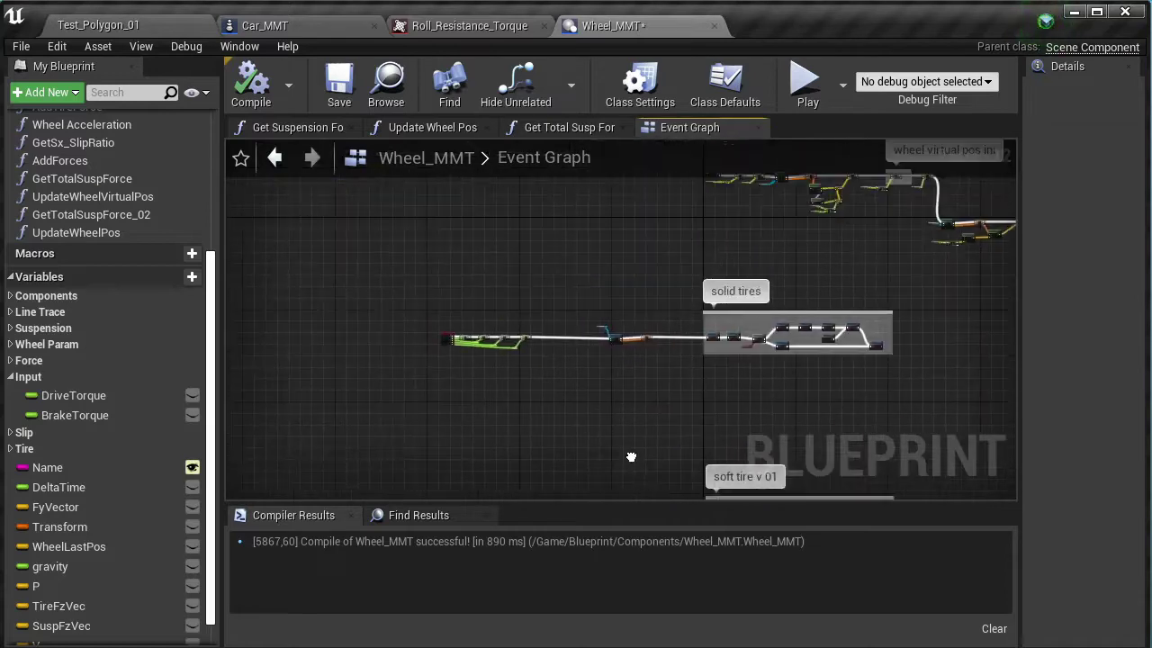
right_click_drag(592, 398, 641, 279)
scroll(641, 279, "up", 9)
scroll(466, 343, "down", 4)
scroll(466, 342, "down", 1)
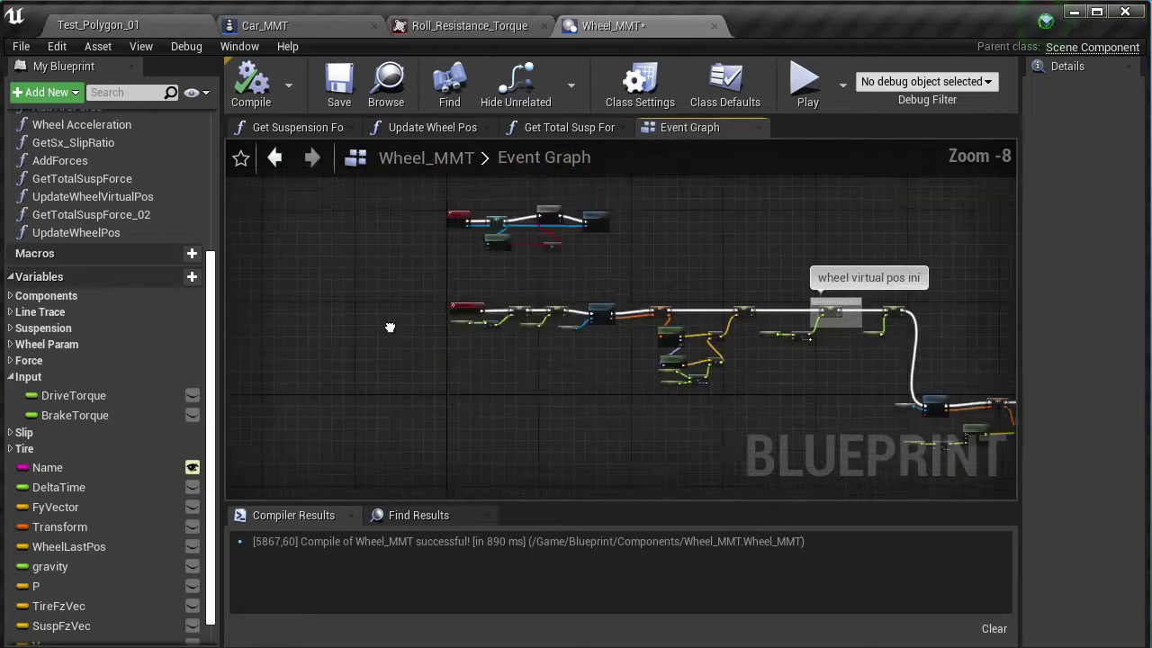
right_click_drag(466, 343, 451, 342)
Add an Event Tick node with a Print String node after it.
right_click(404, 342)
type("tick")
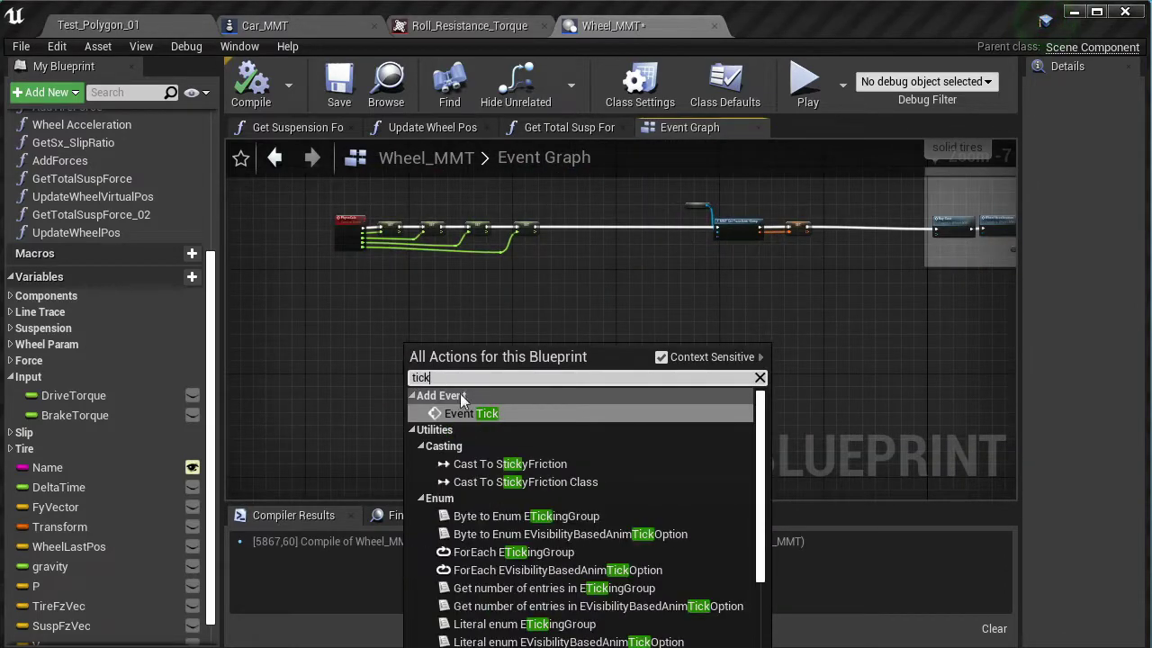
left_click(468, 410)
right_click(460, 374)
type("p")
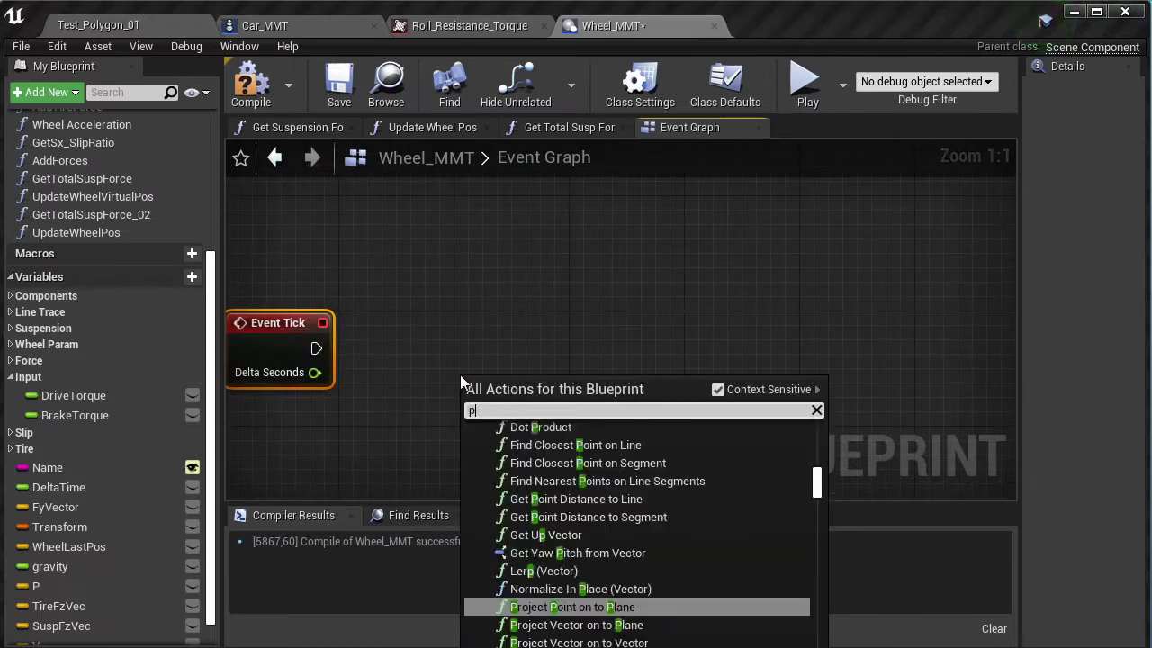
type("rint")
left_click(603, 585)
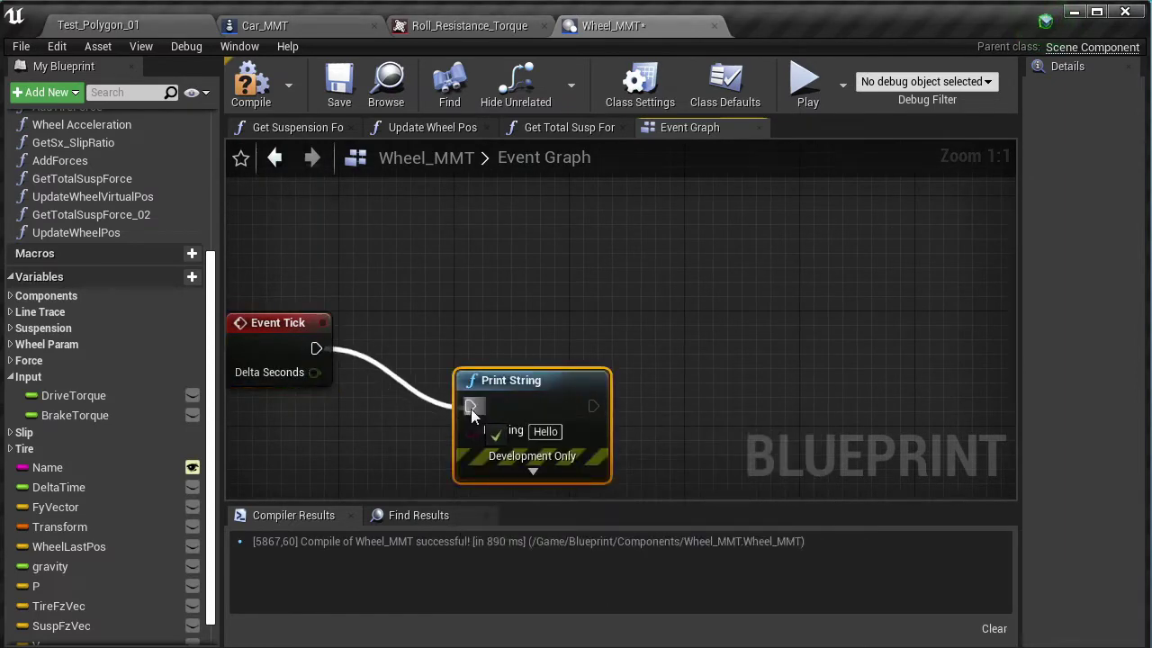
left_click_drag(500, 436, 637, 380)
right_click_drag(493, 431, 595, 349)
Feed an Append node into Print String with A 'BRAKE TORQUE =' and magenta text colour.
right_click(544, 384)
type("append")
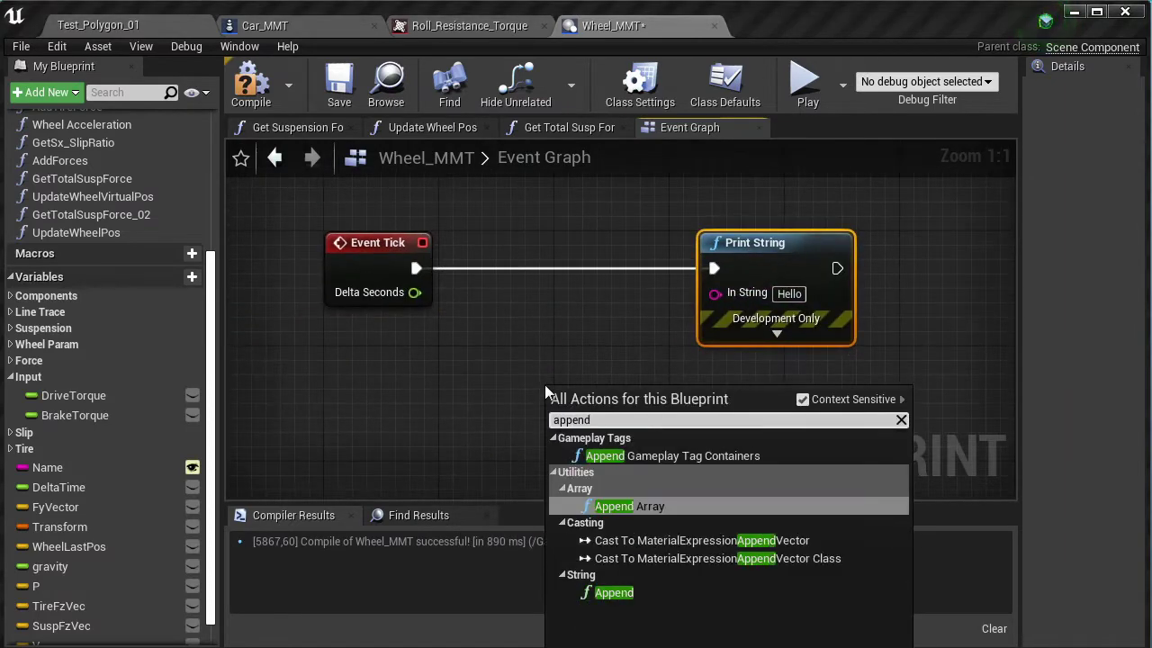
left_click(614, 592)
left_click_drag(605, 382, 715, 292)
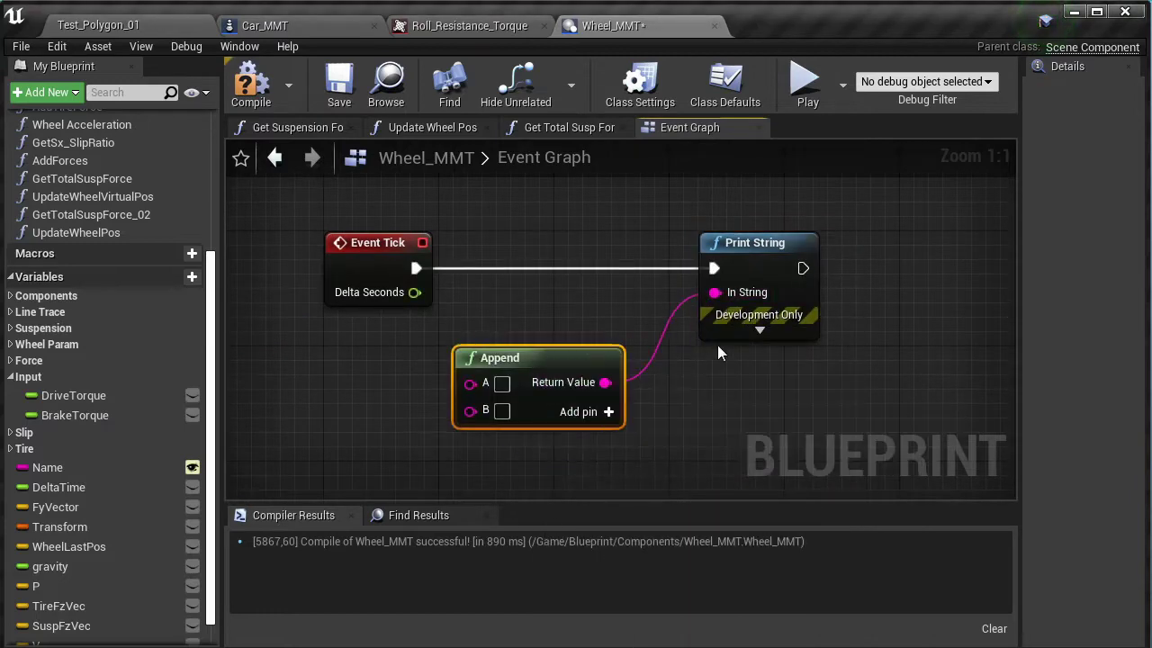
left_click(759, 331)
left_click(790, 374)
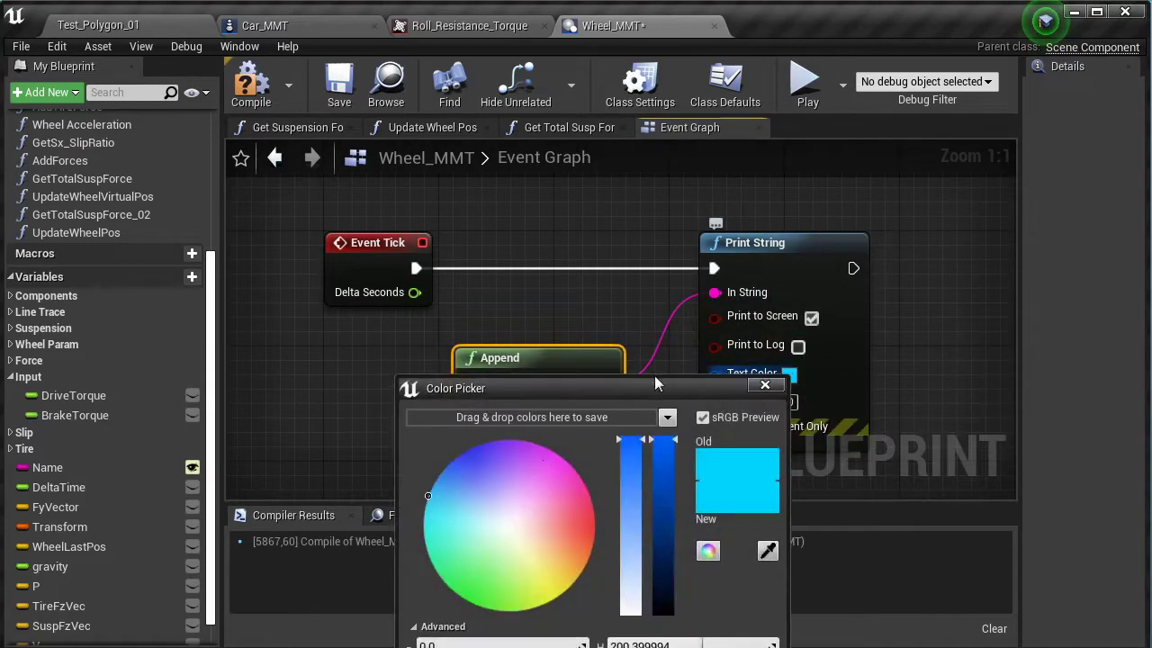
left_click(567, 463)
left_click(765, 384)
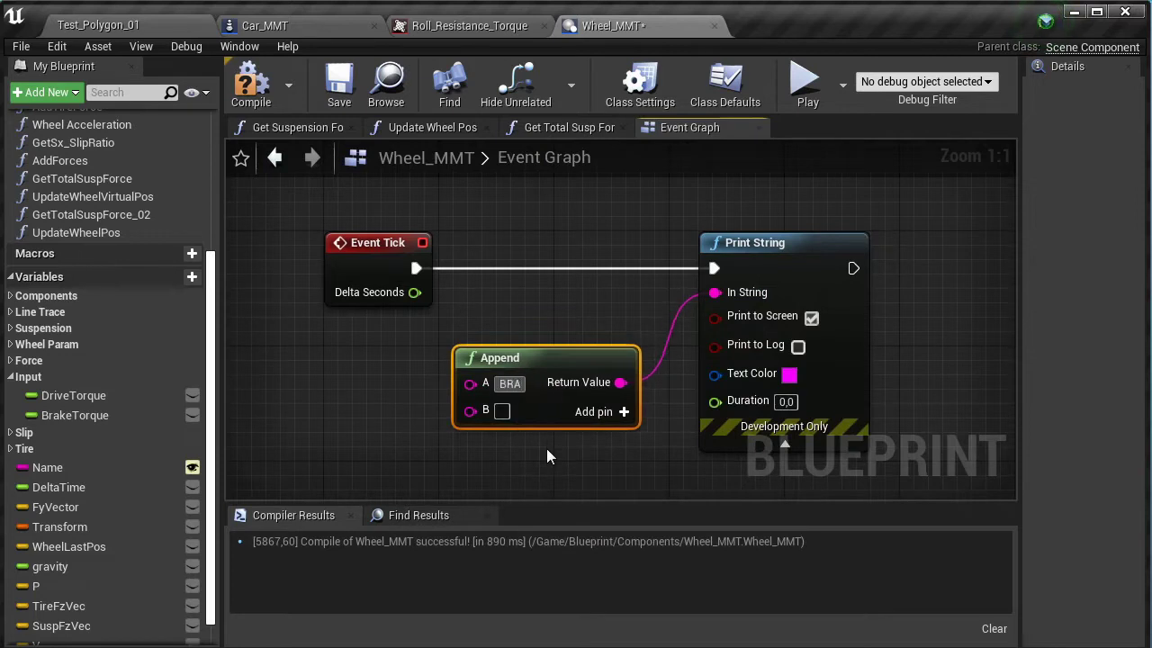
type("KE TORQUE =")
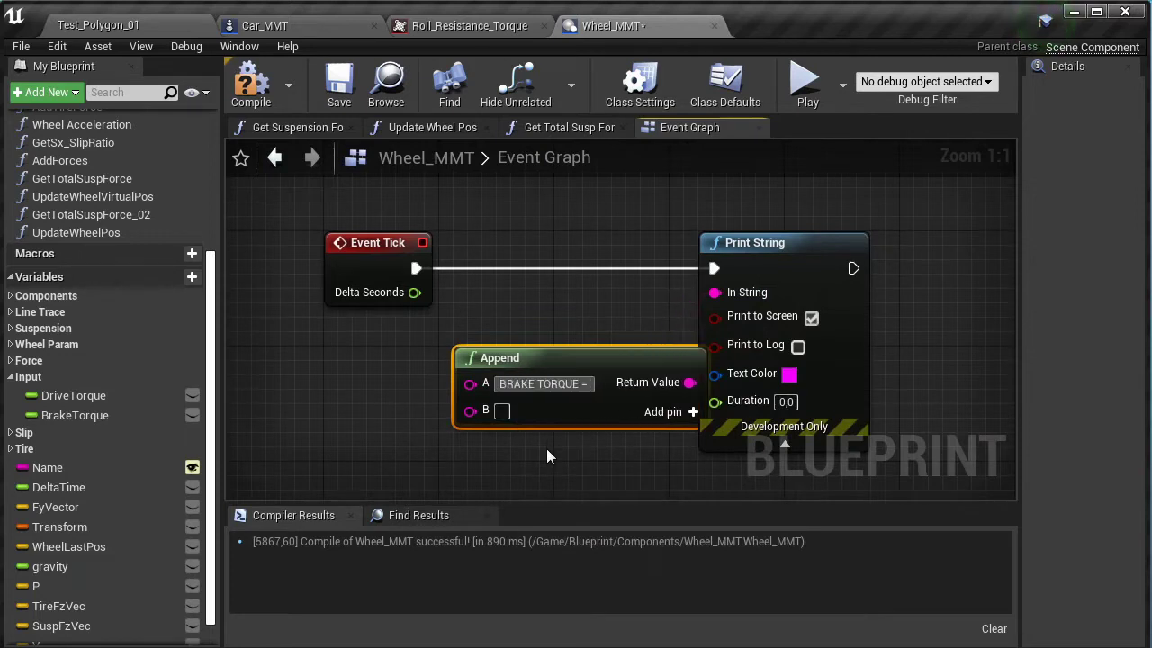
Connect a Brake Torque getter into Append's B input and compile Wheel_MMT.
left_click_drag(755, 242, 827, 242)
left_click_drag(689, 381, 787, 291)
left_click_drag(75, 415, 261, 439, "ctrl")
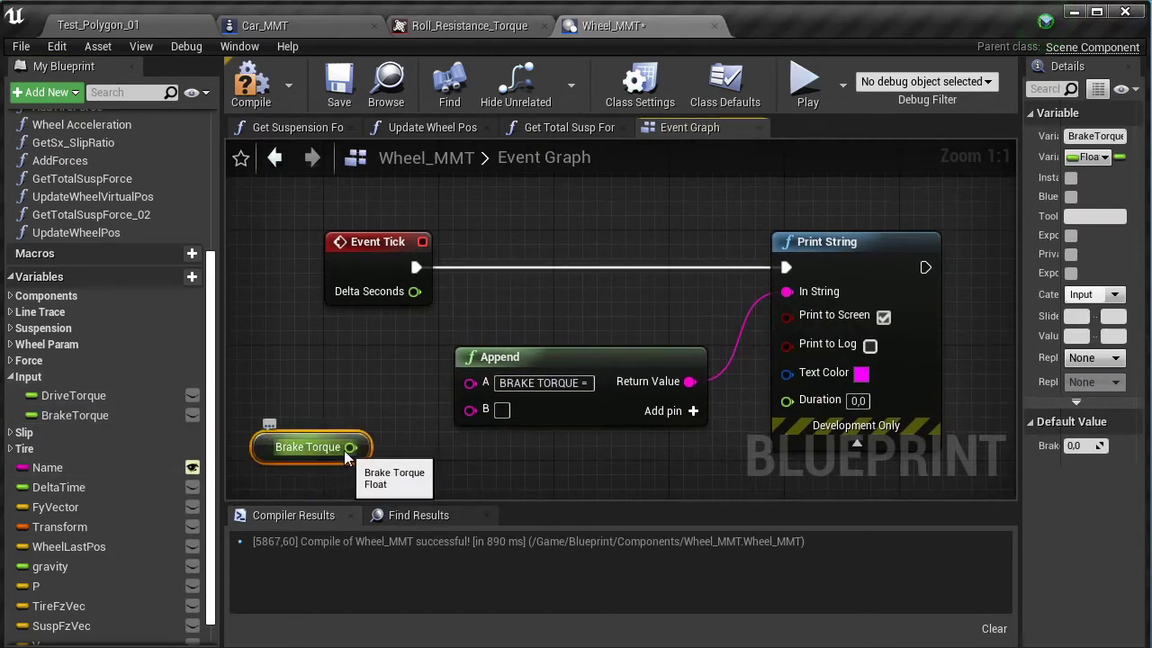
left_click_drag(350, 448, 476, 422)
mouse_move(350, 447)
left_mouse_down()
mouse_move(470, 409)
mouse_move(467, 474)
left_mouse_up()
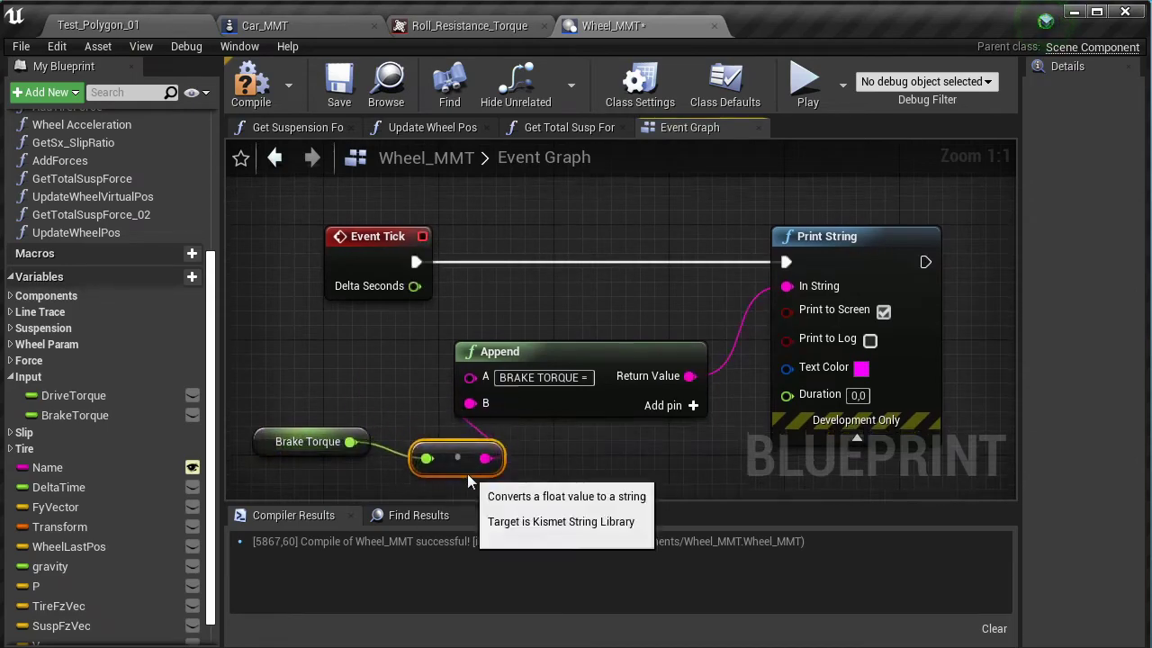
scroll(467, 473, "down", 10)
left_click(251, 86)
Play Test_Polygon_01 fullscreen, apply throttle and brake, then exit back to the editor.
left_click(21, 46)
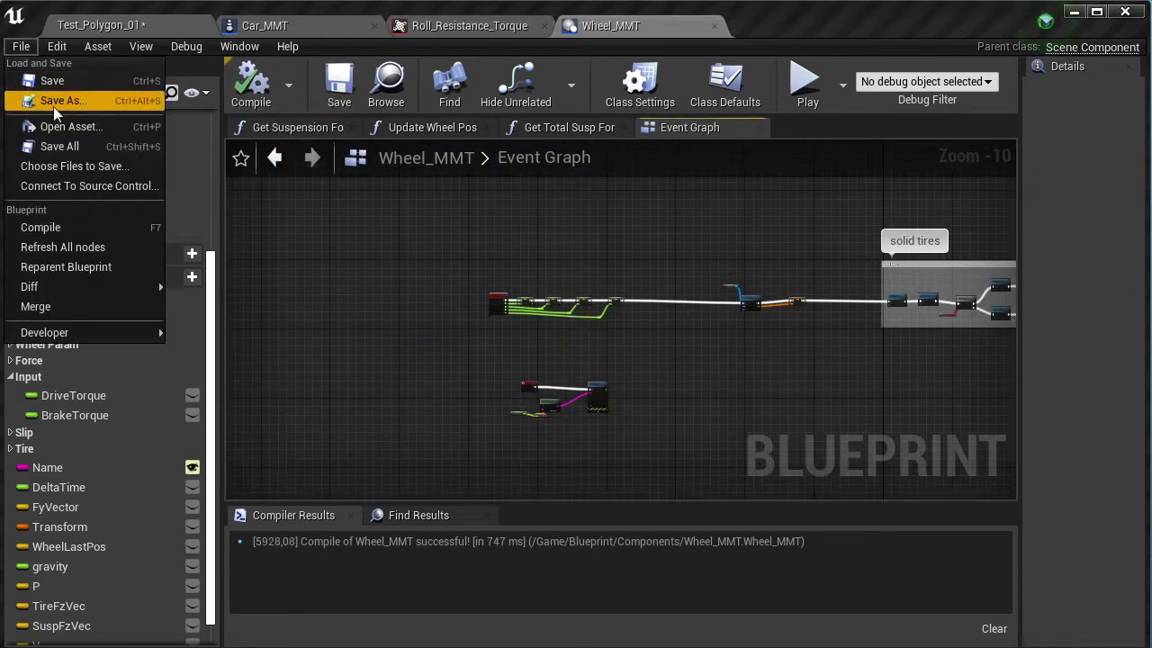
left_click(144, 25)
key("alt+p")
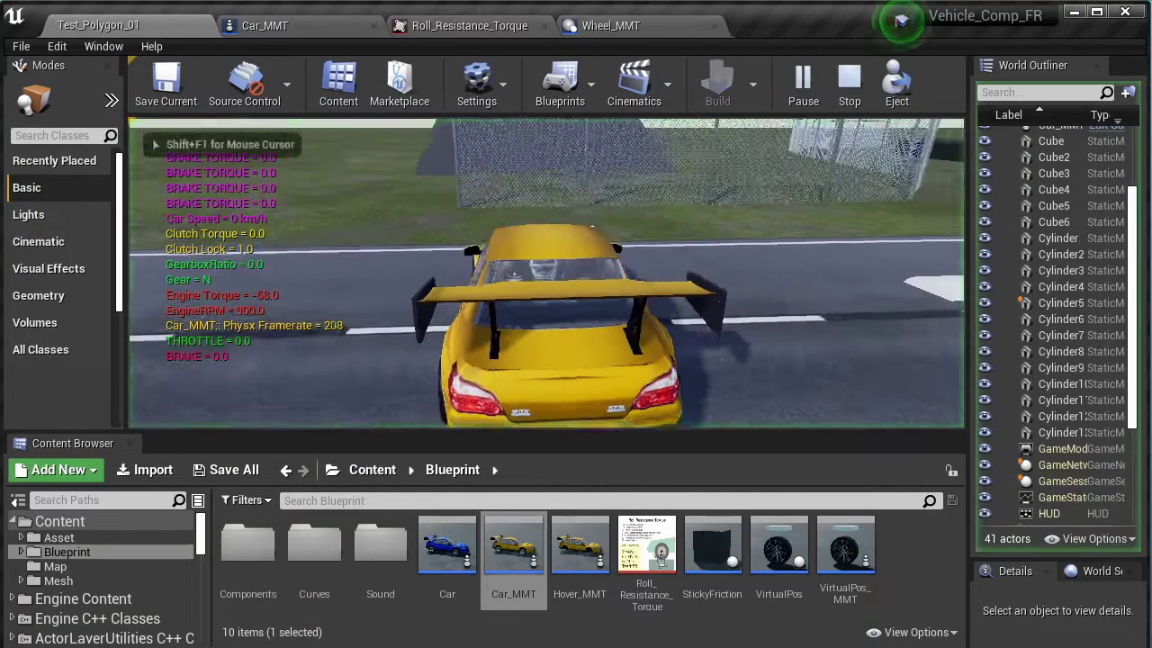
key("F11")
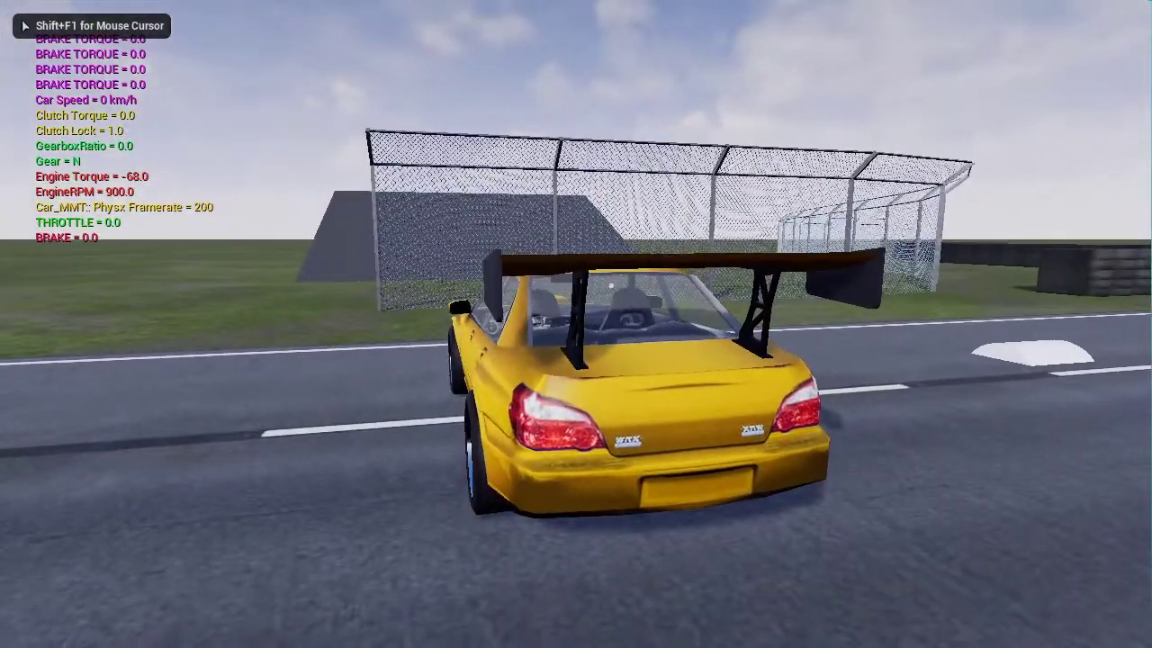
key("w")
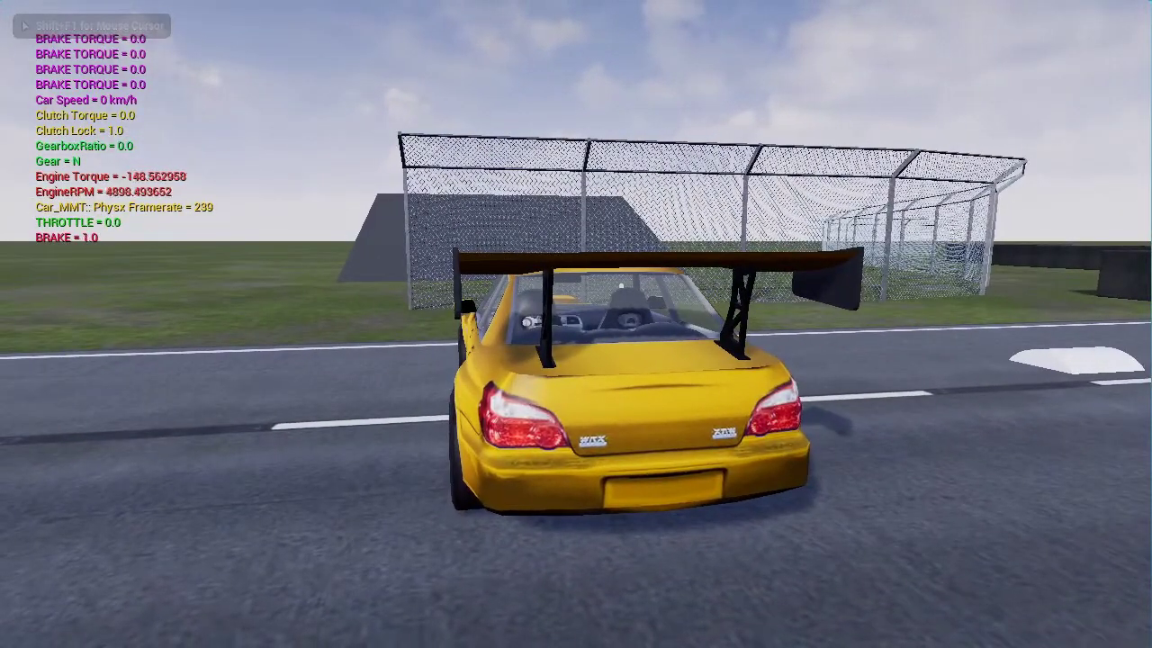
key("F11")
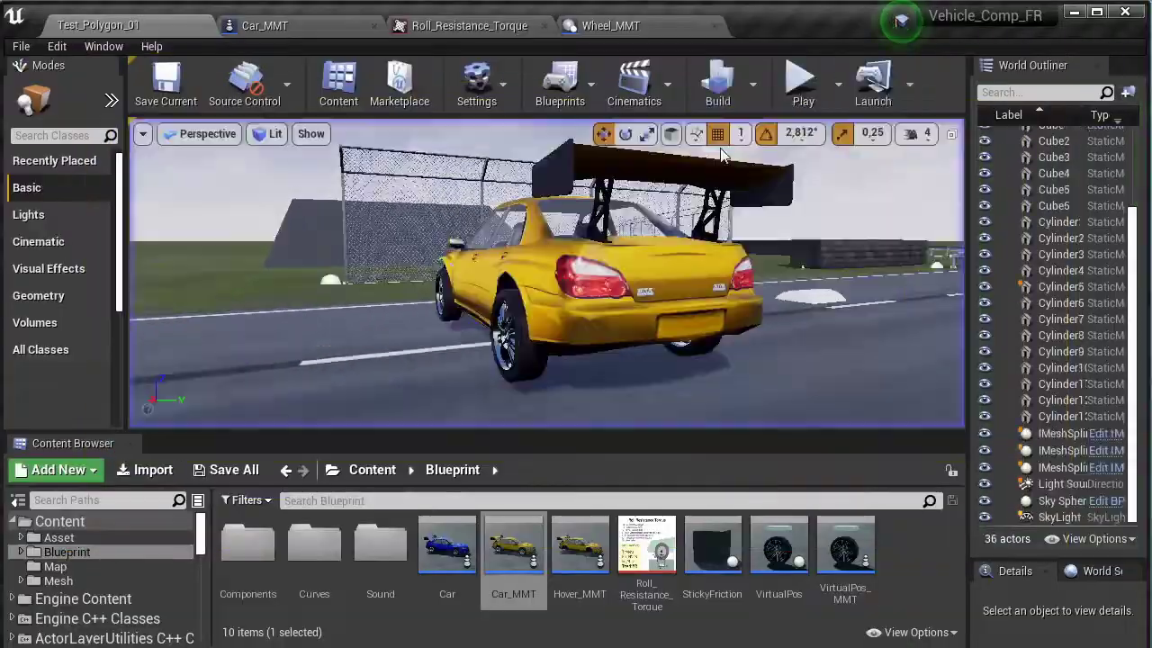
In Car_MMT, add a BrakeTorque array getter with a GET array element node.
left_click(311, 32)
scroll(653, 273, "down", 3)
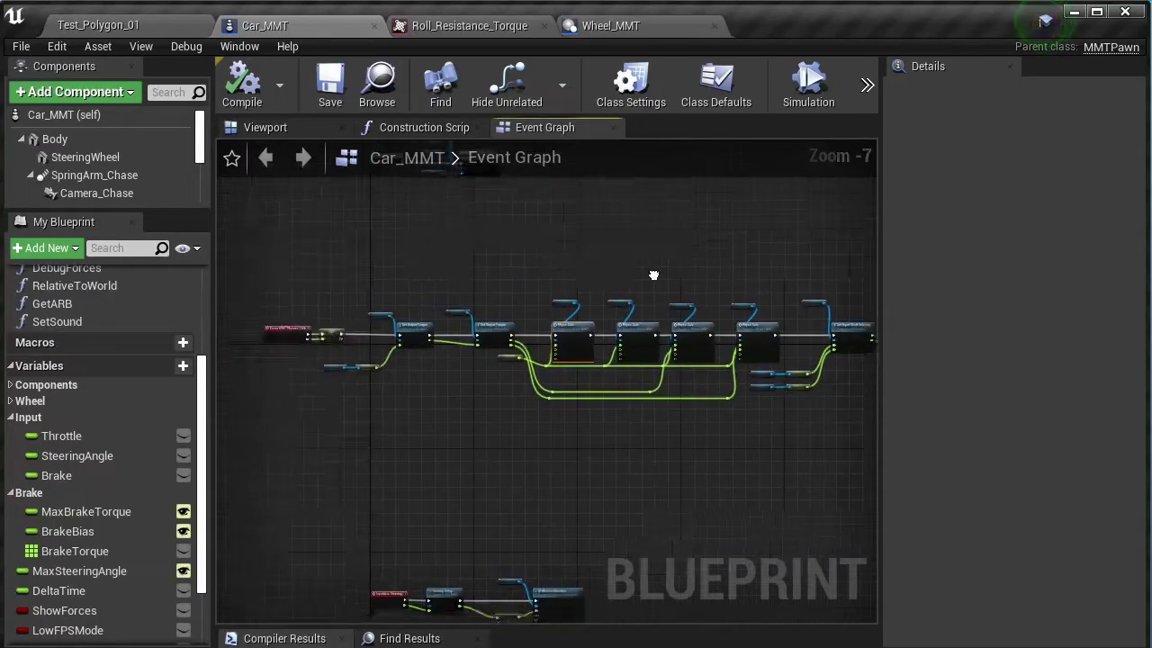
scroll(590, 310, "up", 7)
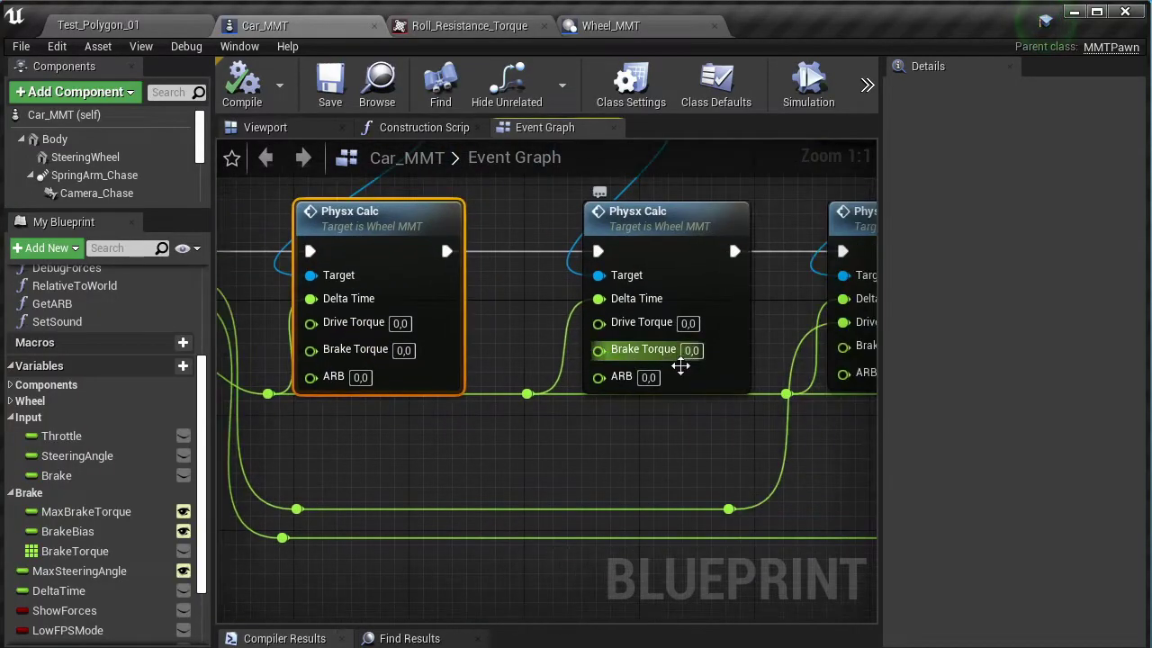
scroll(675, 353, "down", 5)
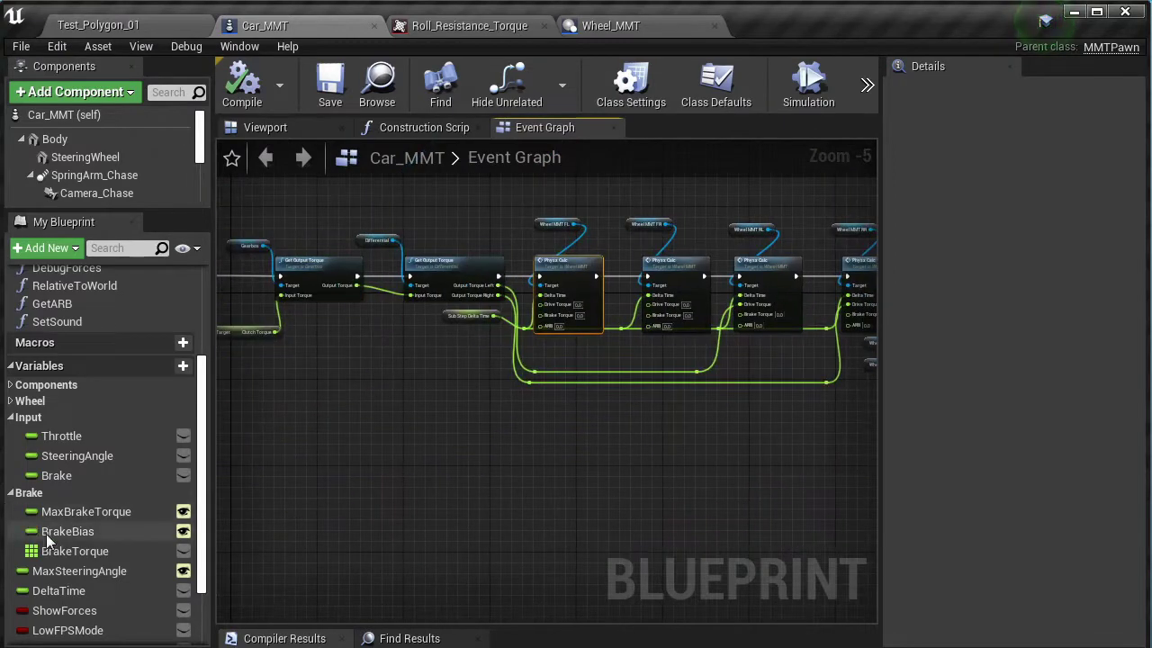
left_click_drag(54, 551, 291, 464)
left_click(308, 478)
scroll(324, 450, "up", 4)
left_click_drag(355, 423, 481, 322)
left_click_drag(509, 324, 579, 382)
type("g")
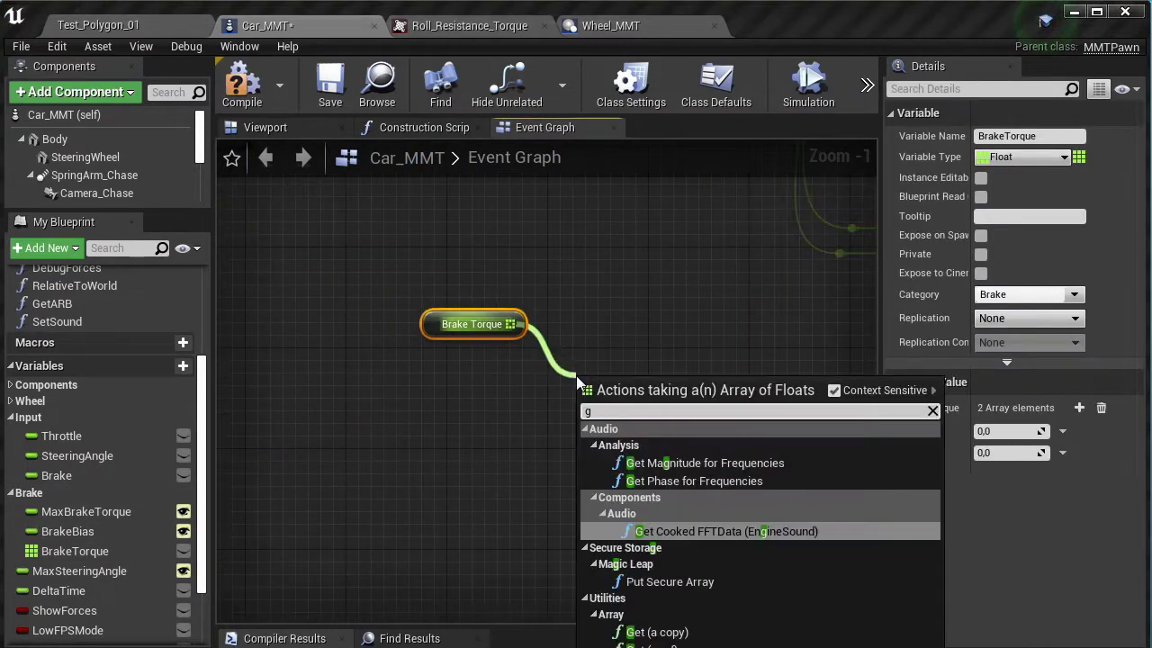
type("et")
key("Return")
scroll(465, 426, "down", 4)
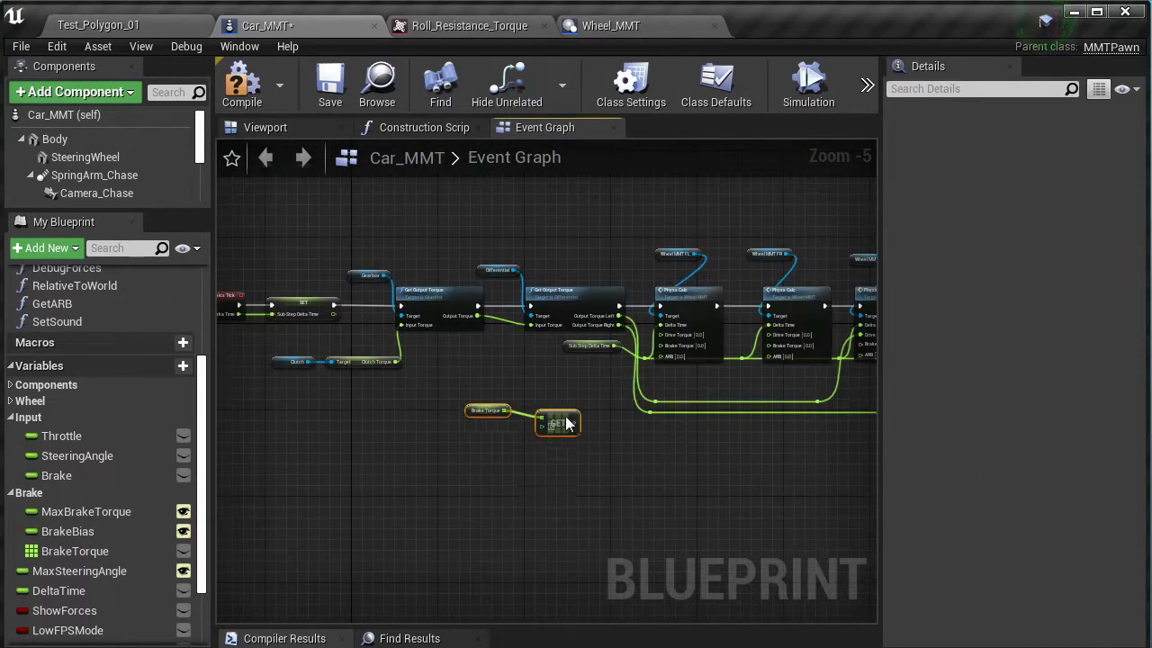
scroll(566, 424, "up", 4)
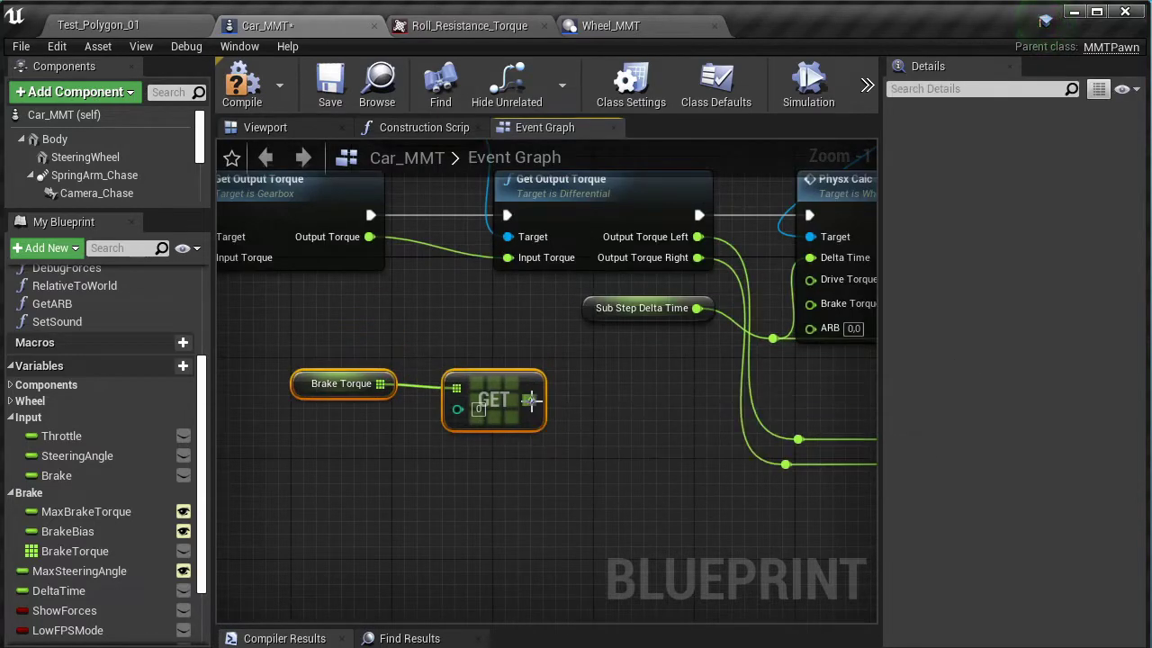
Wire the GET element into two Physx Calc nodes' Brake Torque inputs through reroute points.
left_click_drag(531, 401, 810, 303)
double_click(673, 354)
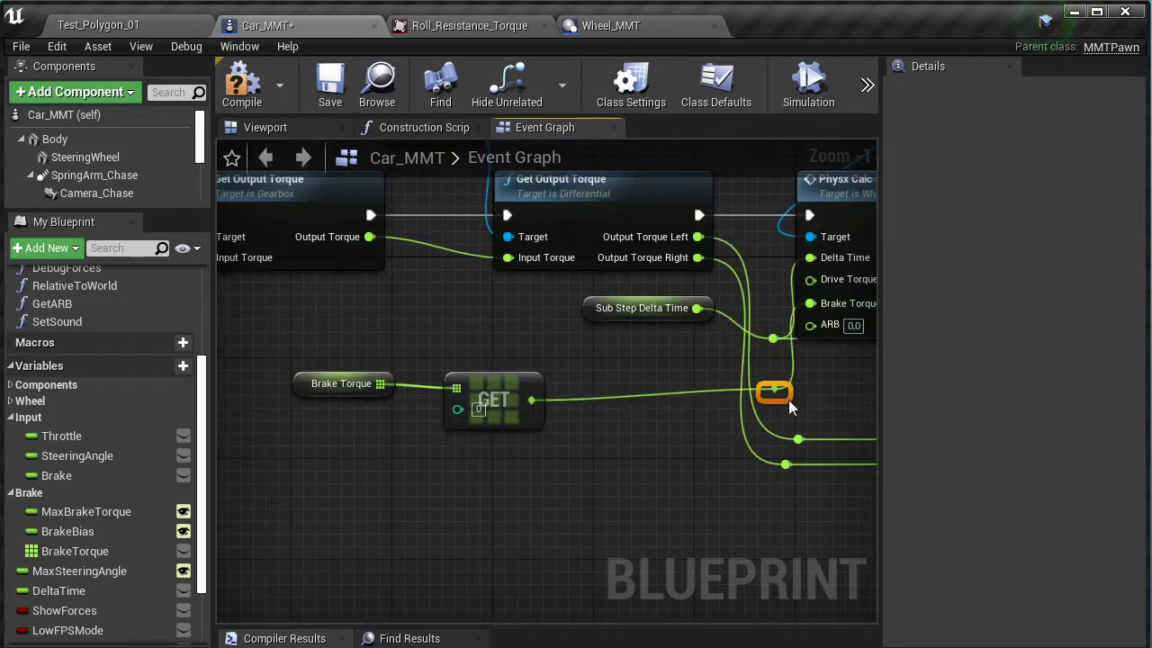
right_click_drag(706, 408, 380, 406)
left_click_drag(372, 396, 735, 303)
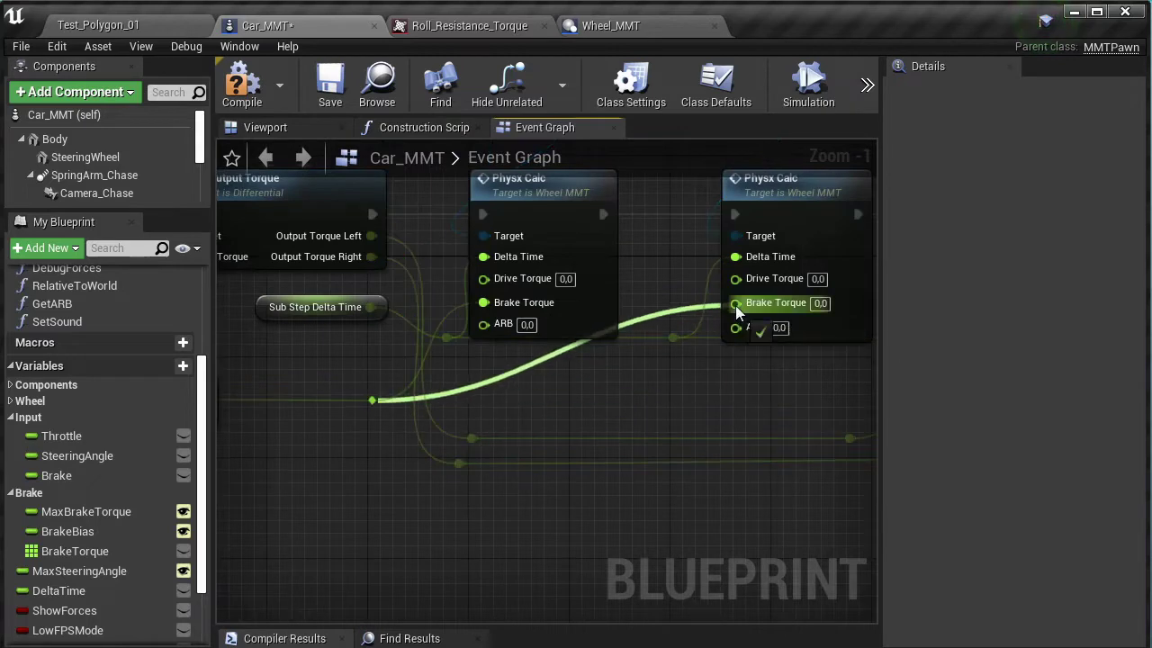
double_click(511, 367)
scroll(673, 423, "down", 2)
scroll(370, 424, "up", 1)
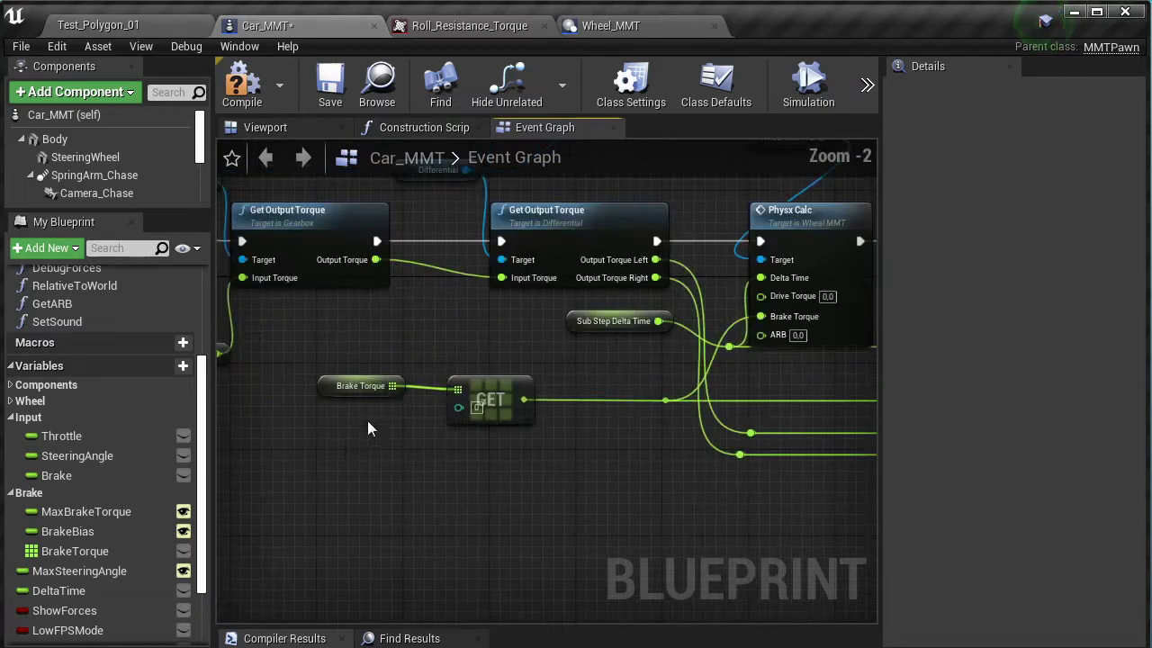
Rearrange the Brake Torque, GET and reroute nodes in the graph.
left_click_drag(540, 360, 453, 477)
scroll(442, 475, "down", 2)
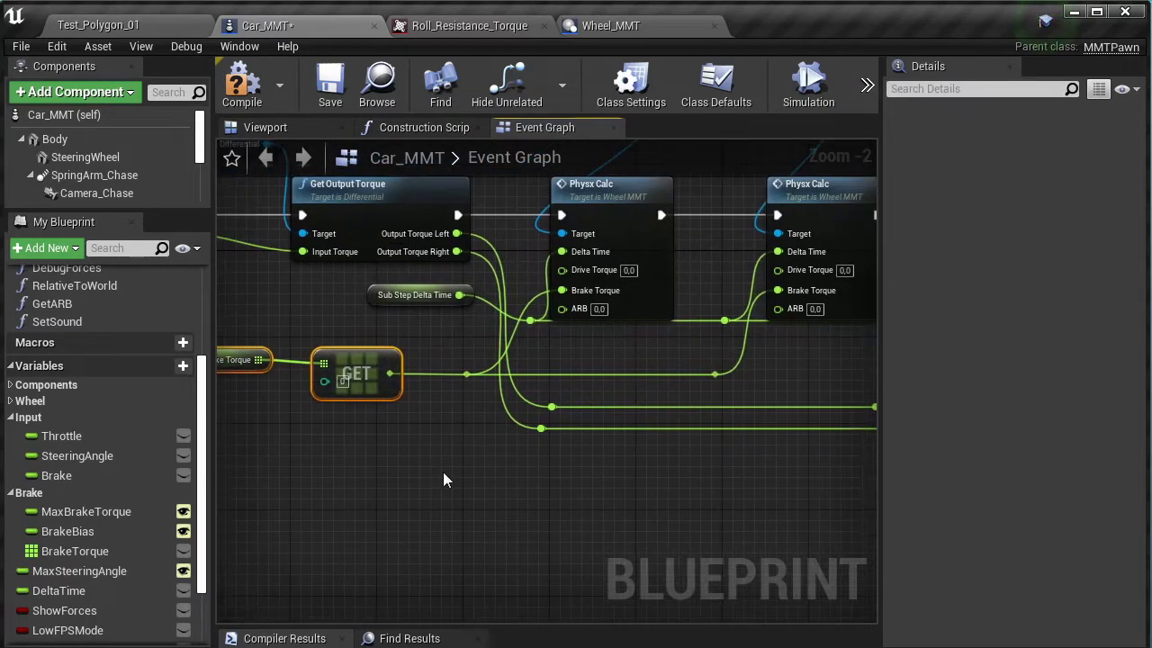
right_click_drag(442, 476, 362, 473)
scroll(350, 427, "up", 1)
scroll(349, 426, "up", 2)
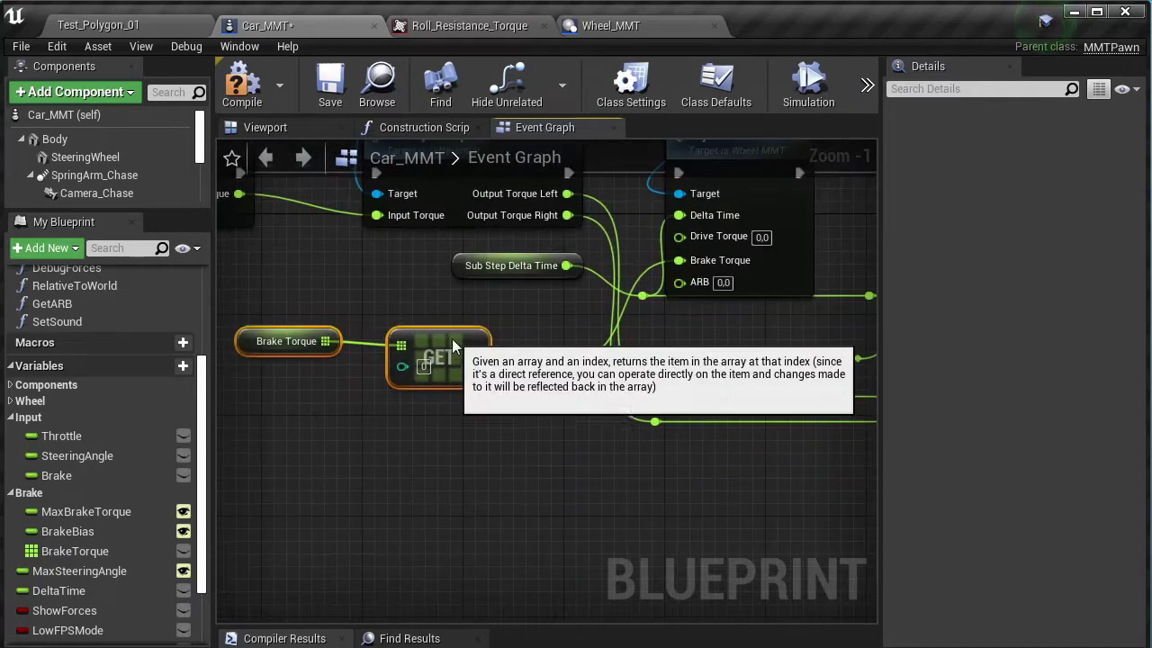
right_click_drag(562, 422, 448, 390)
left_click_drag(748, 355, 747, 348)
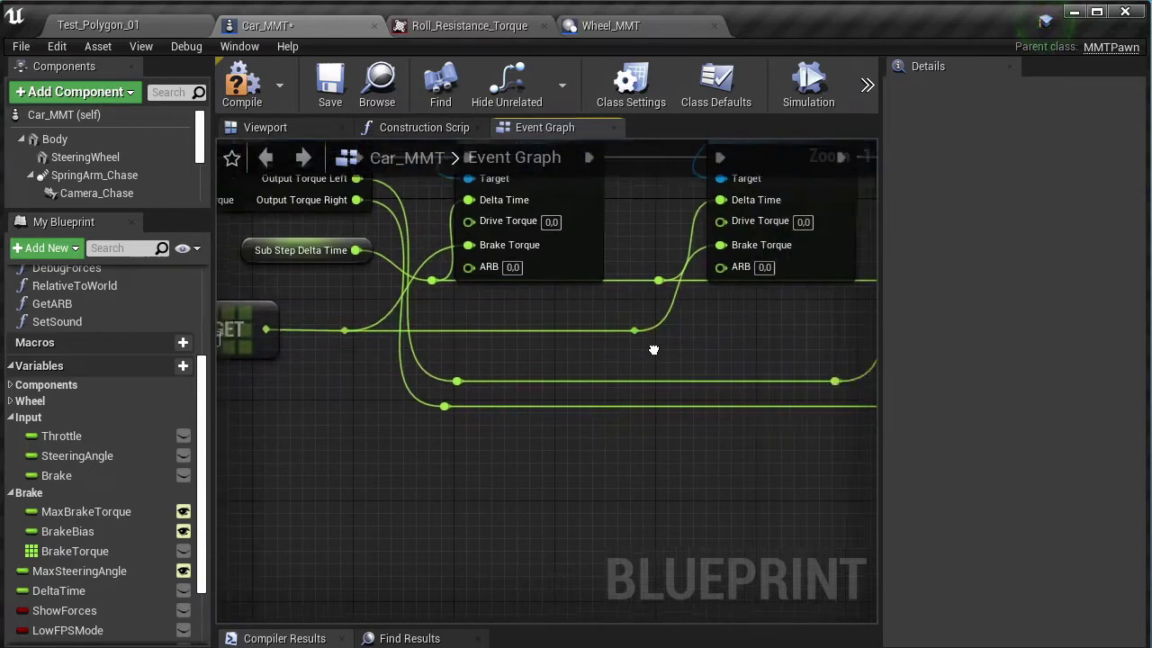
right_click_drag(236, 376, 363, 360)
left_click_drag(315, 381, 504, 284)
Set the GET index to 1 and wire it into another wheel's Brake Torque input.
right_click_drag(561, 431, 465, 423)
scroll(465, 450, "down", 3)
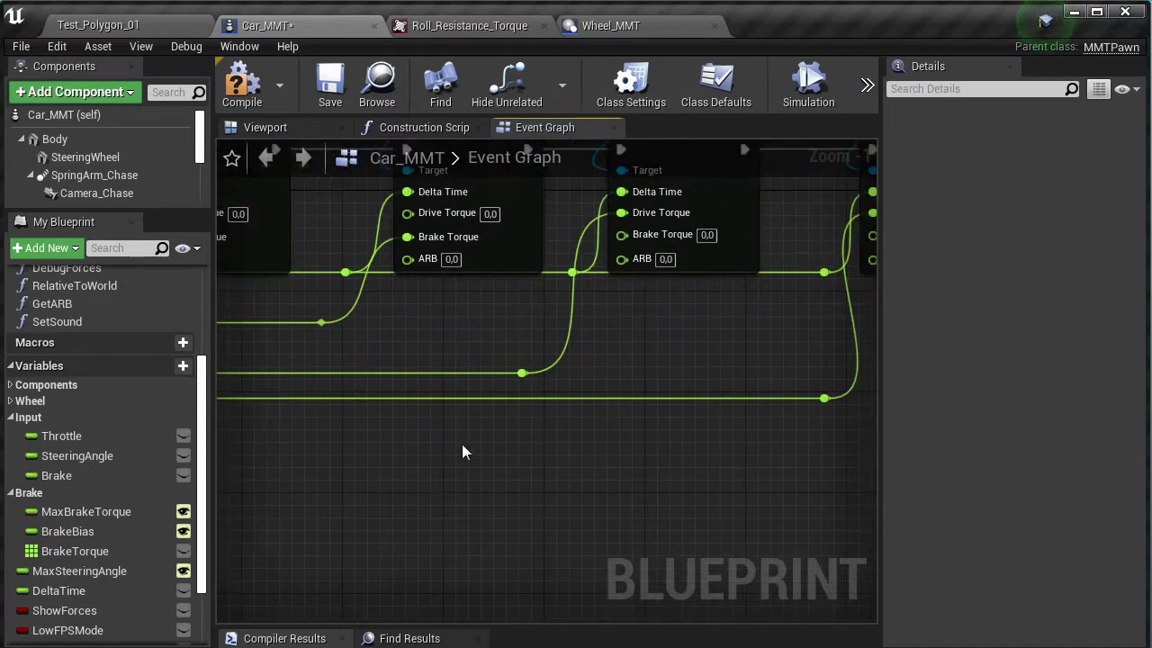
right_click_drag(554, 396, 519, 349)
scroll(518, 349, "up", 3)
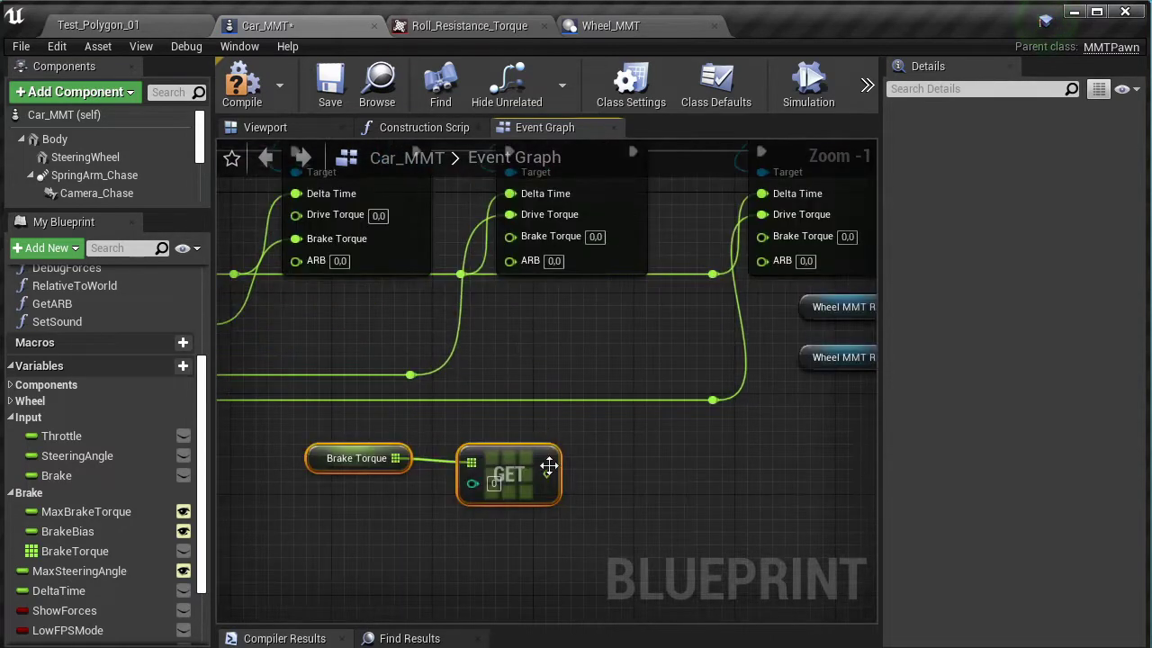
left_click(492, 486)
type("1")
mouse_move(547, 474)
left_mouse_down()
mouse_move(646, 396)
mouse_move(762, 236)
left_mouse_up()
scroll(762, 236, "down", 3)
scroll(548, 453, "down", 4)
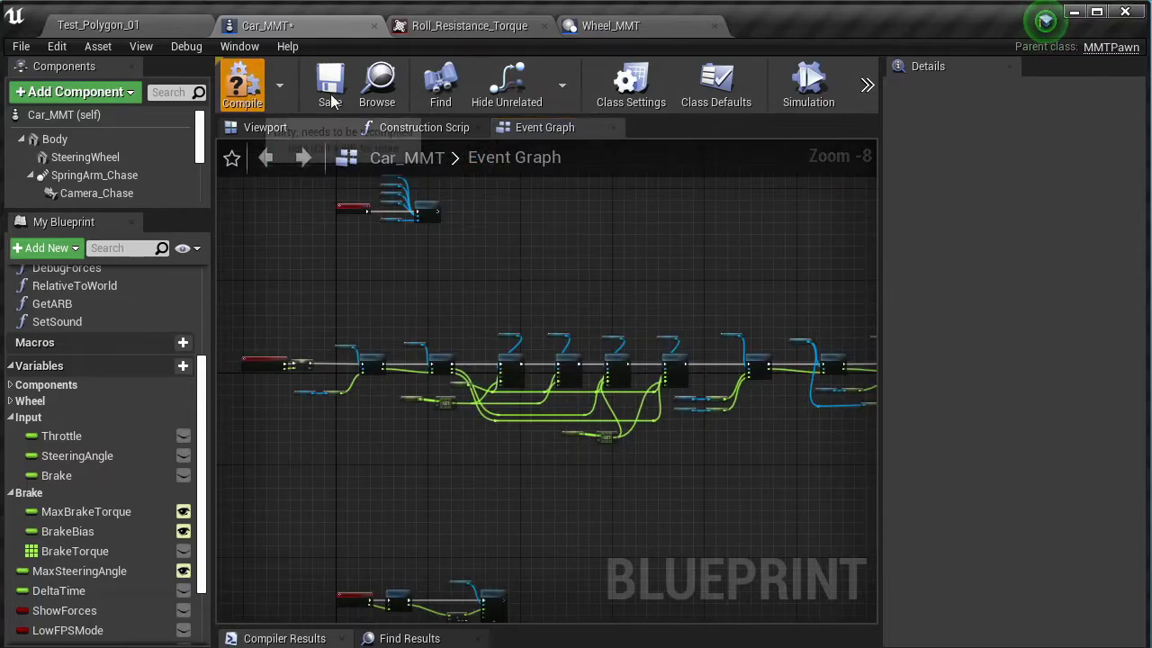
Save Car_MMT and start a play test of Test_Polygon_01.
left_click(21, 46)
left_click(51, 147)
left_click(99, 25)
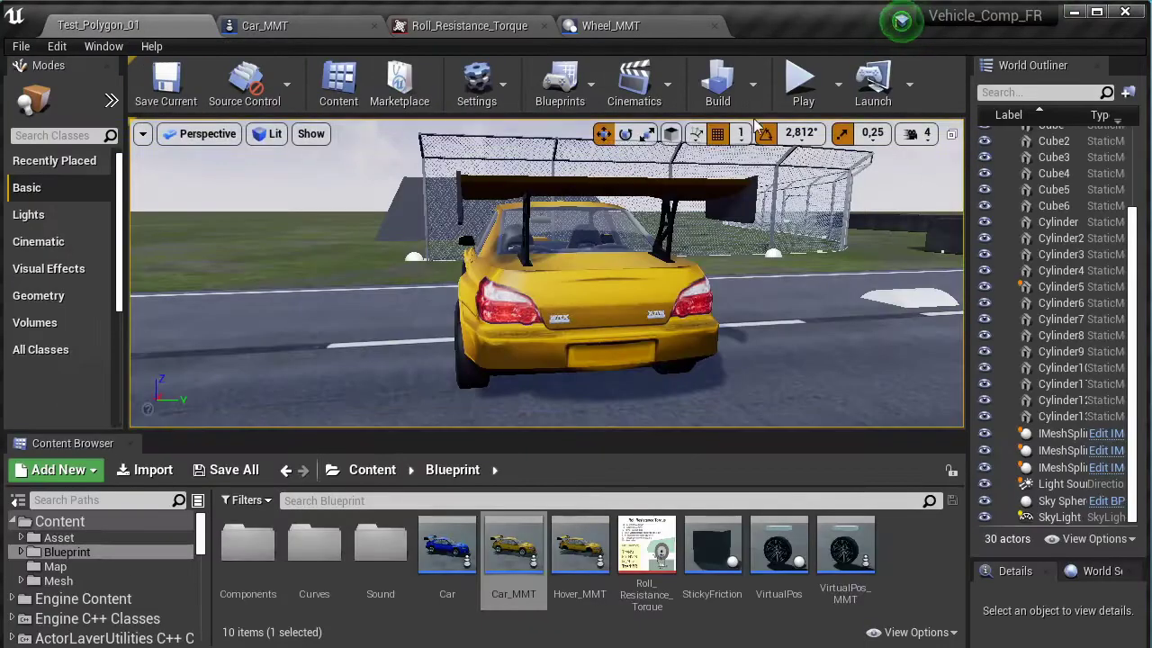
left_click(801, 84)
Brake in fullscreen to watch BRAKE TORQUE readouts reach 2000.0, then return to Wheel_MMT.
key("F11")
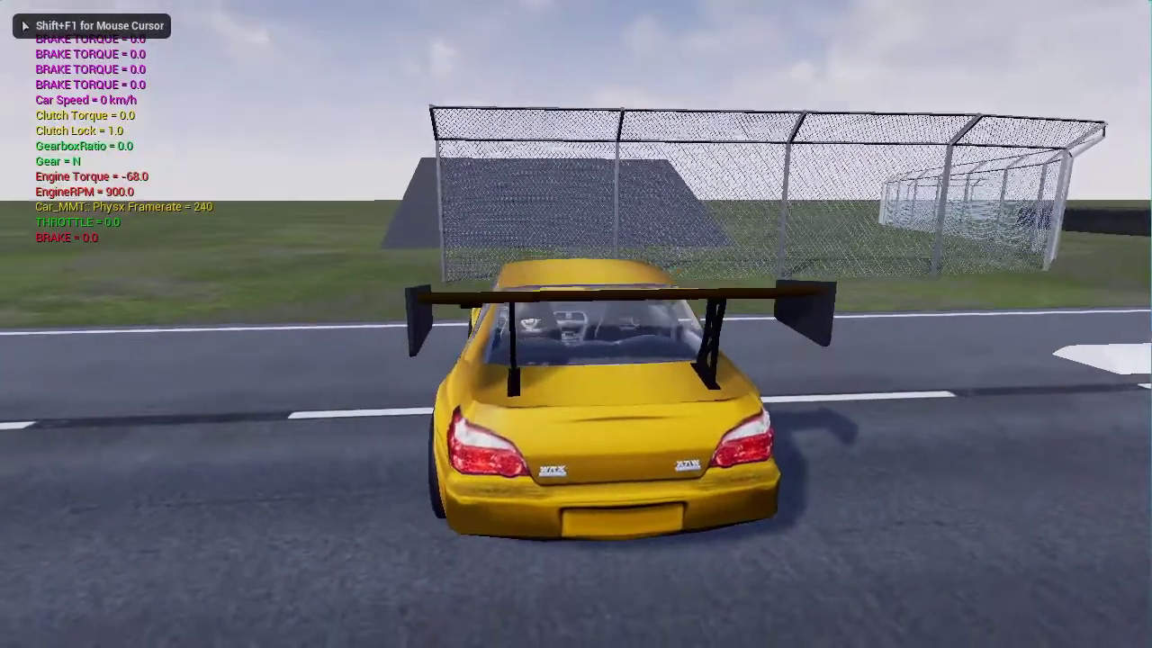
key("s")
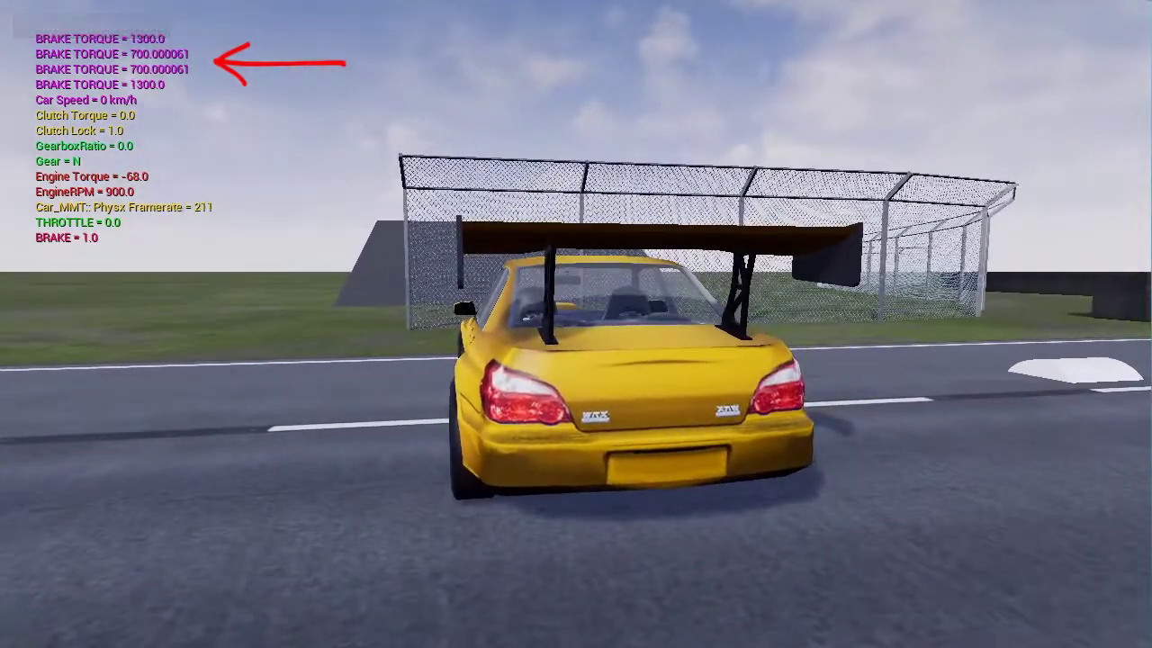
key("s")
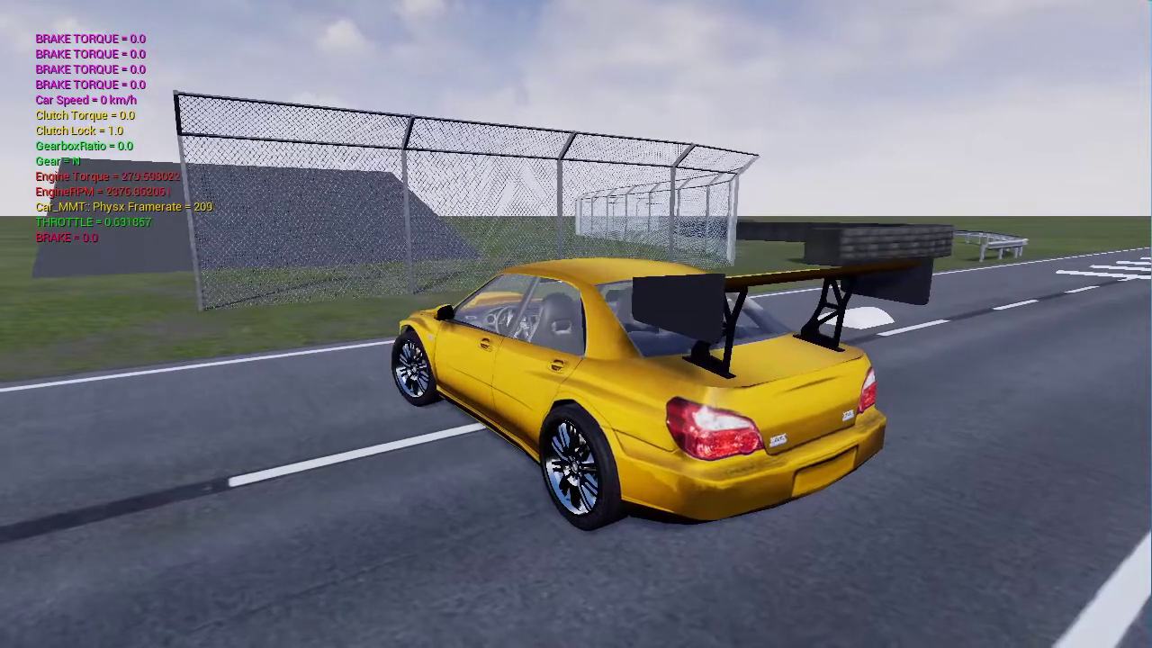
key("Down")
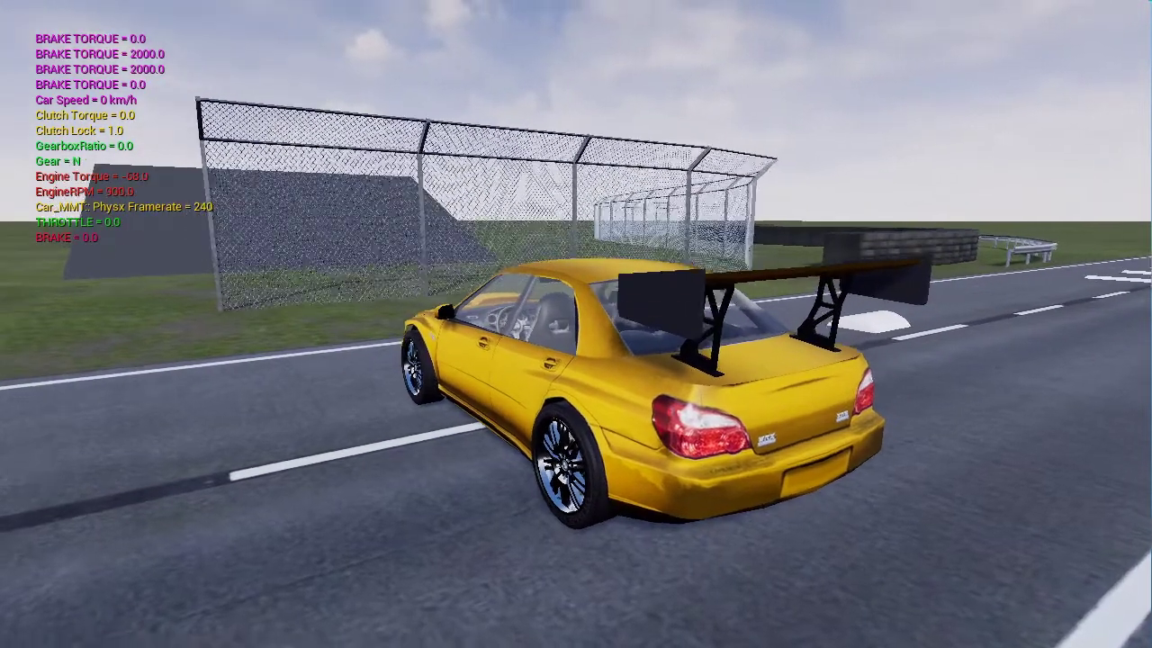
key("Escape")
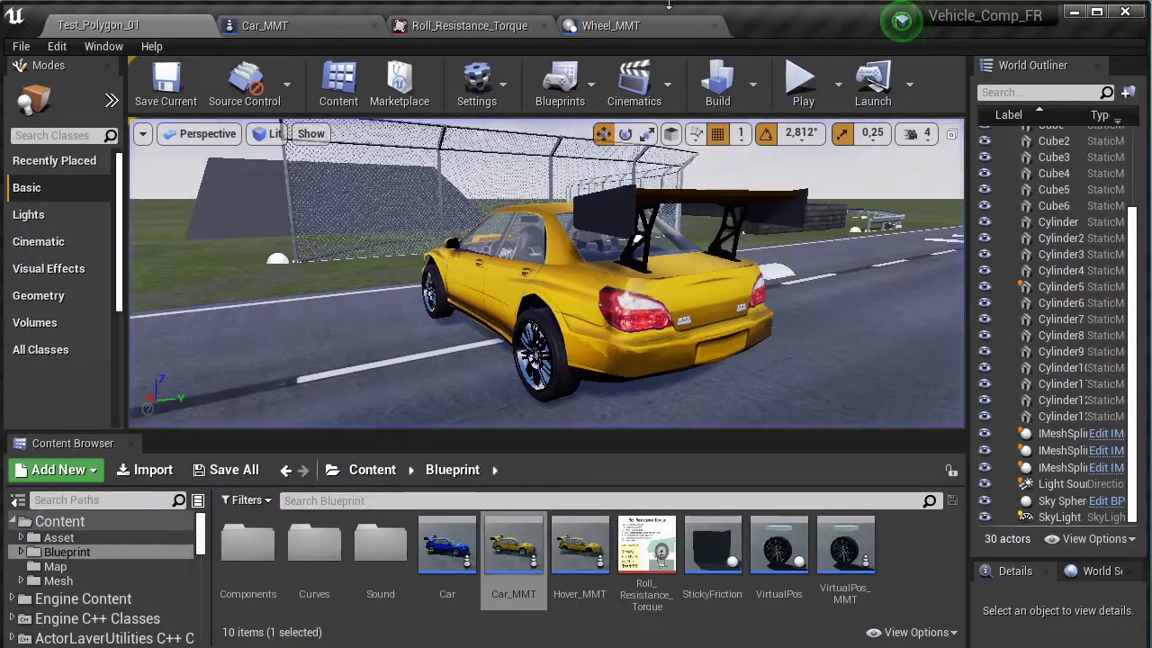
left_click(612, 25)
scroll(661, 383, "up", 4)
Delete the Event Tick, Append and Print String debug nodes, then open Wheel Acceleration.
left_click_drag(471, 209, 898, 439)
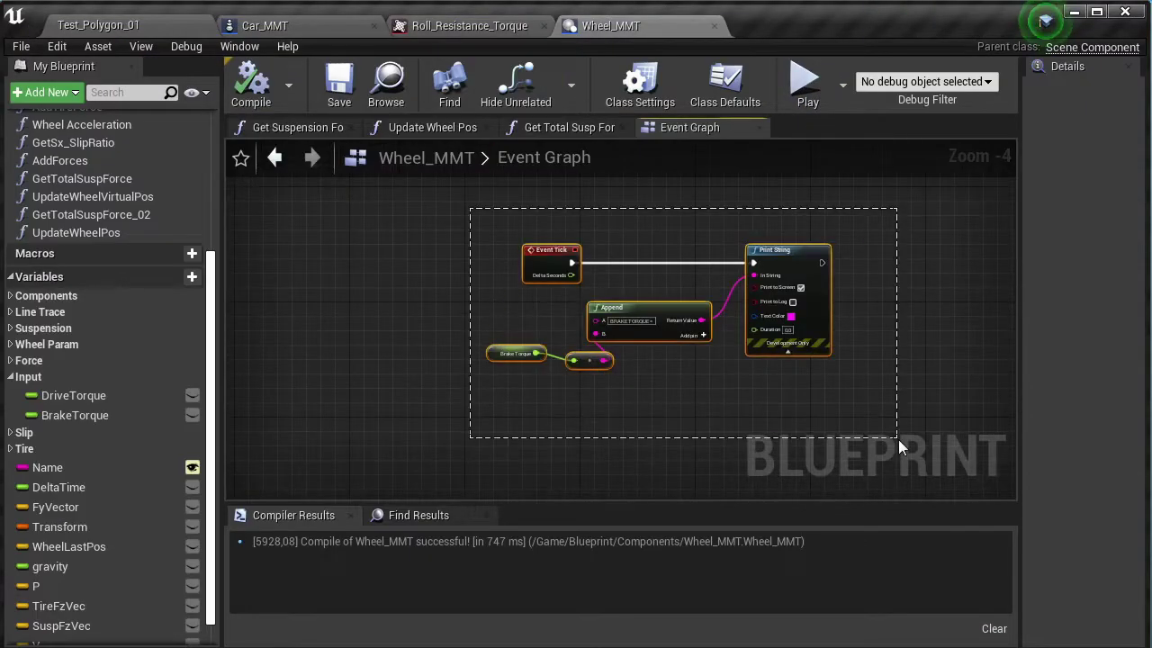
key("Delete")
scroll(738, 372, "down", 2)
scroll(706, 364, "up", 1)
scroll(634, 333, "up", 2)
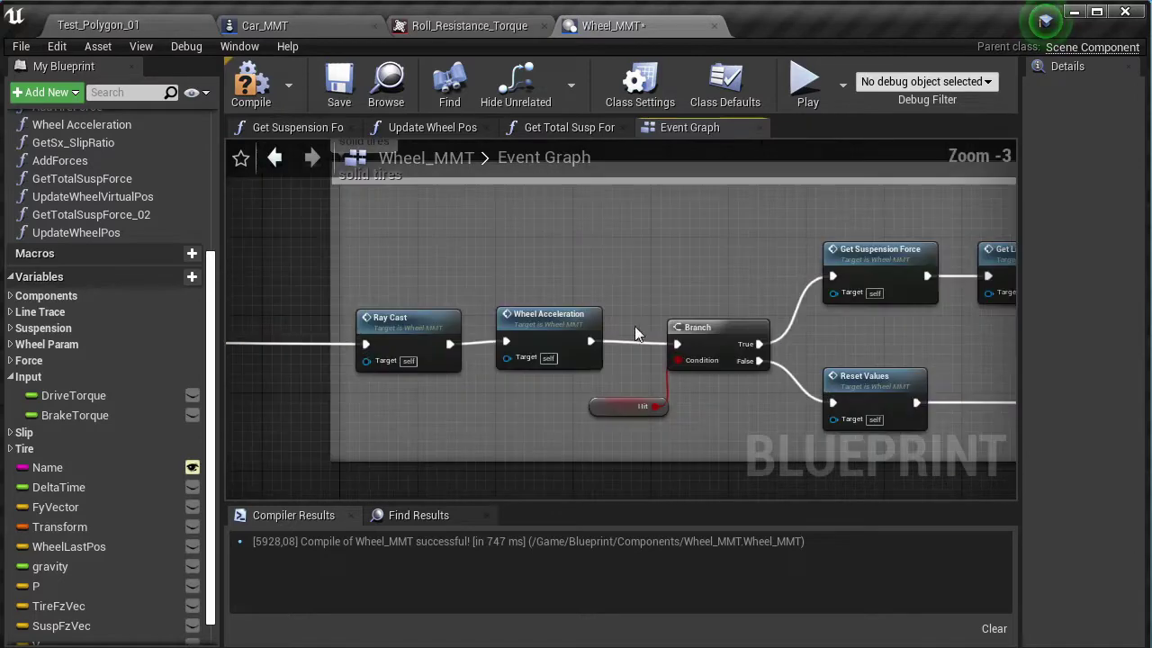
double_click(544, 324)
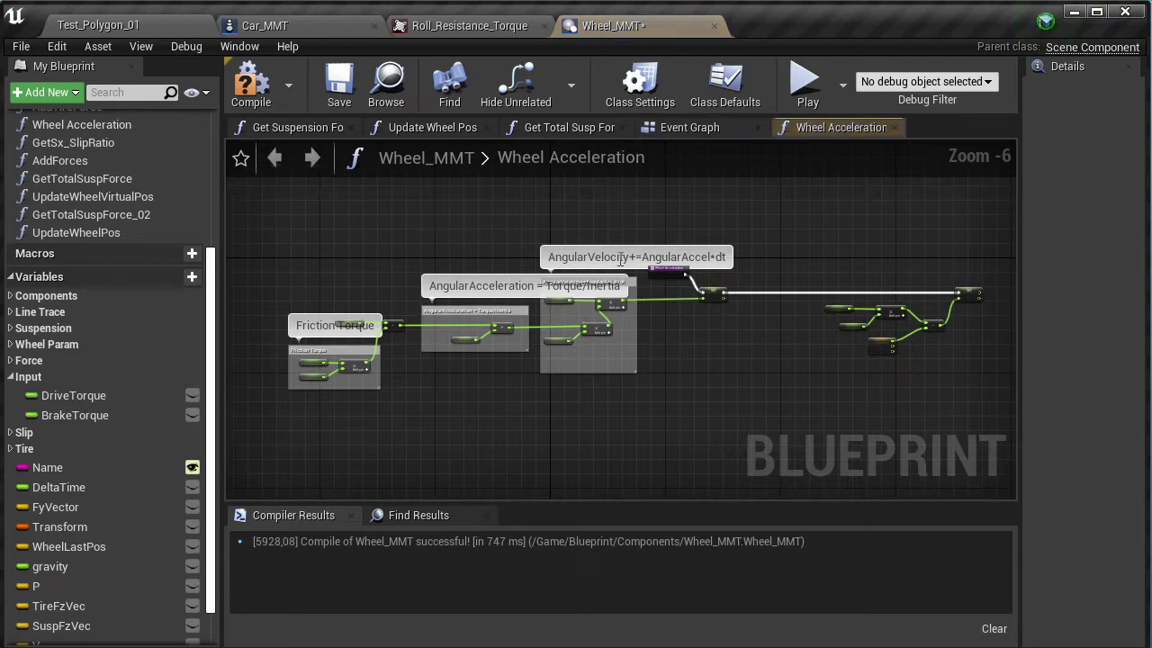
scroll(624, 365, "up", 5)
scroll(604, 371, "down", 2)
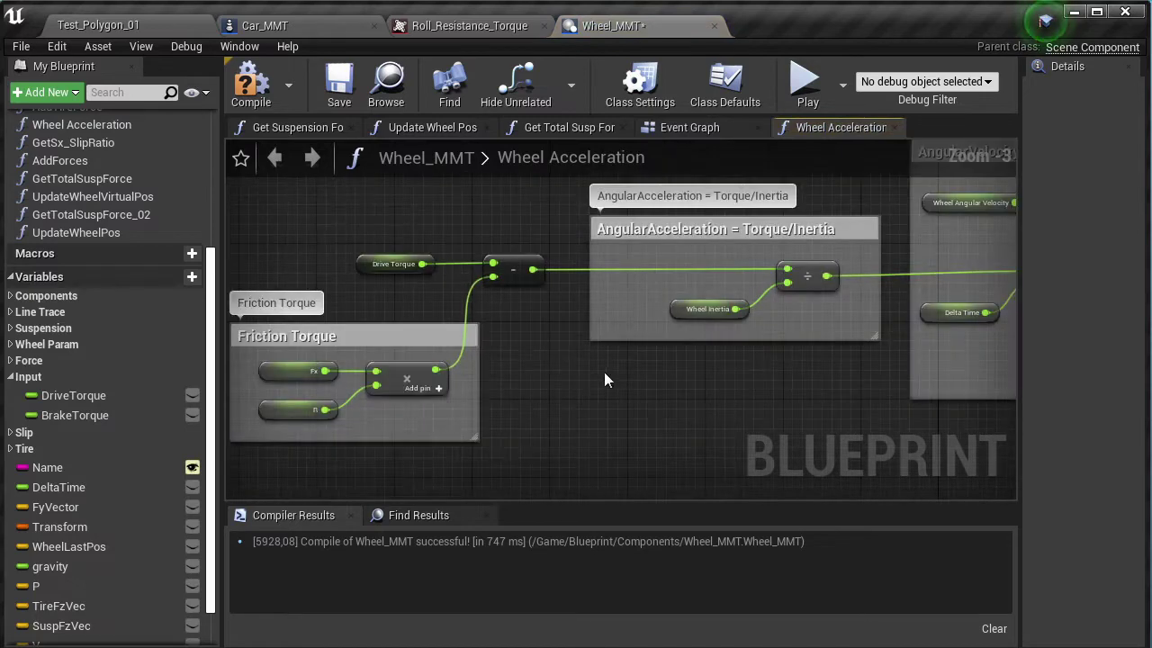
scroll(410, 401, "up", 1)
left_click(460, 270)
right_click_drag(656, 353, 432, 370)
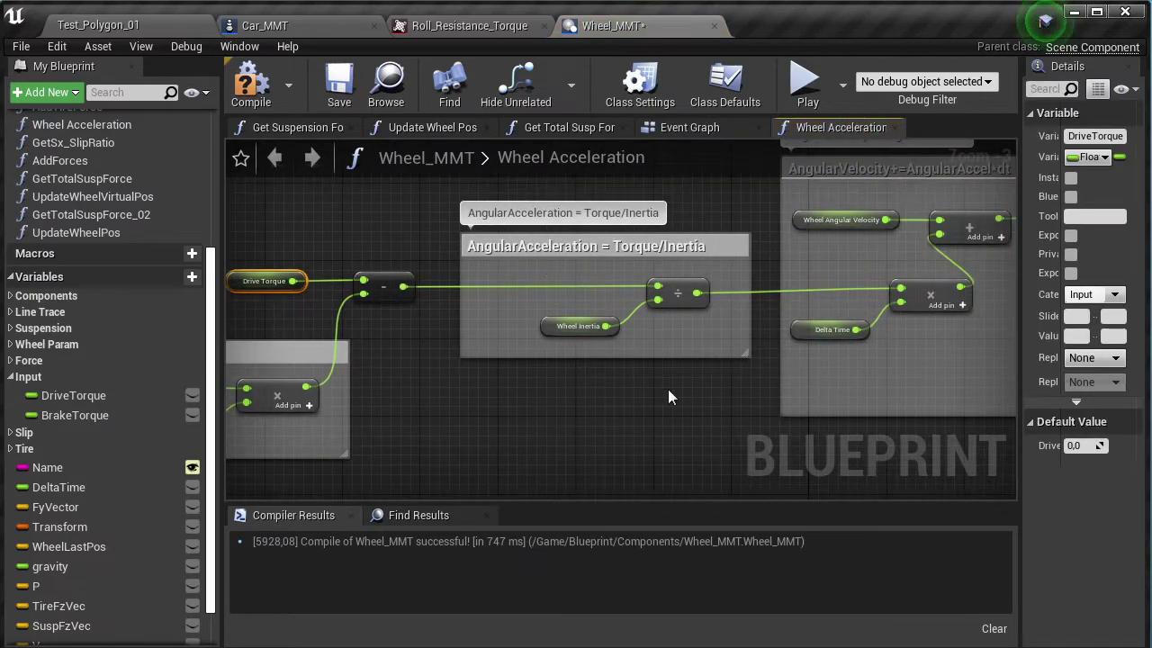
right_click_drag(668, 389, 468, 387)
scroll(662, 393, "up", 2)
scroll(458, 360, "down", 4)
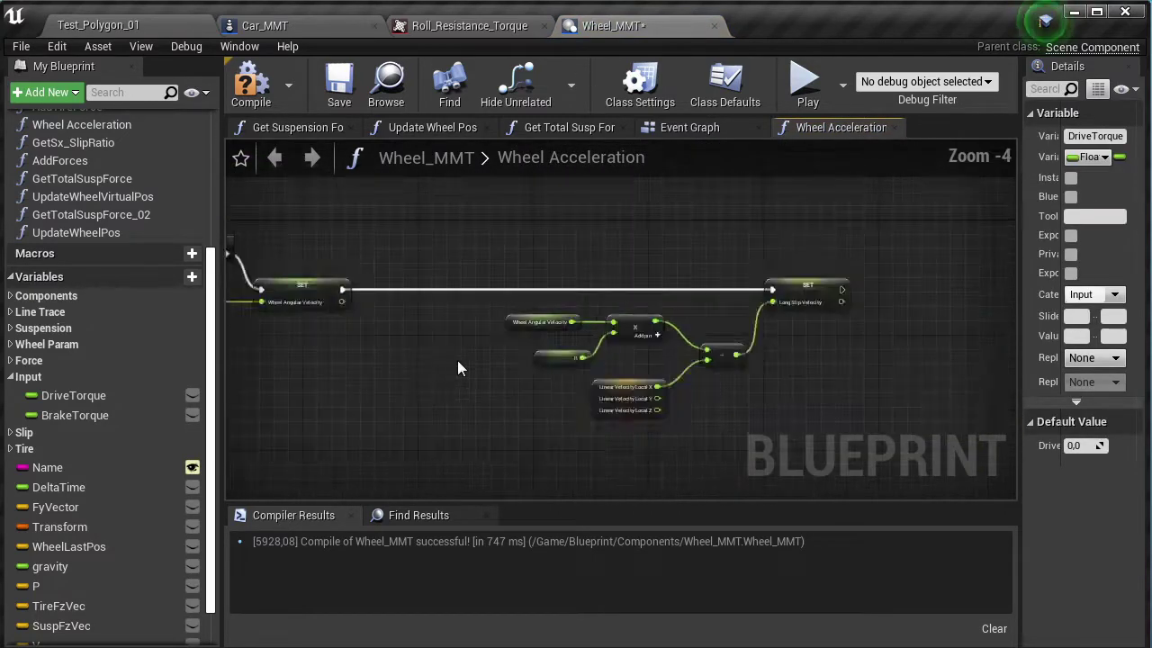
scroll(457, 360, "down", 2)
left_click_drag(473, 306, 630, 411)
scroll(303, 389, "down", 1)
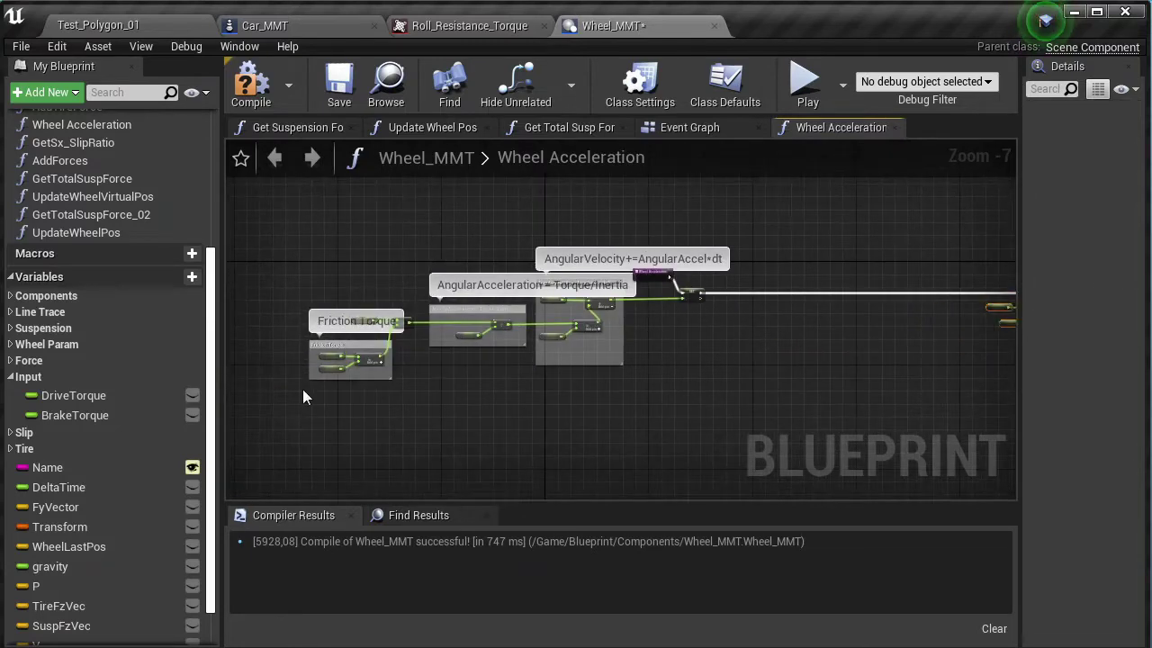
Duplicate the Friction Torque, angular acceleration and angular velocity groups and place the copy below the originals.
right_click_drag(630, 282, 481, 224)
key("ctrl+c")
key("ctrl+v")
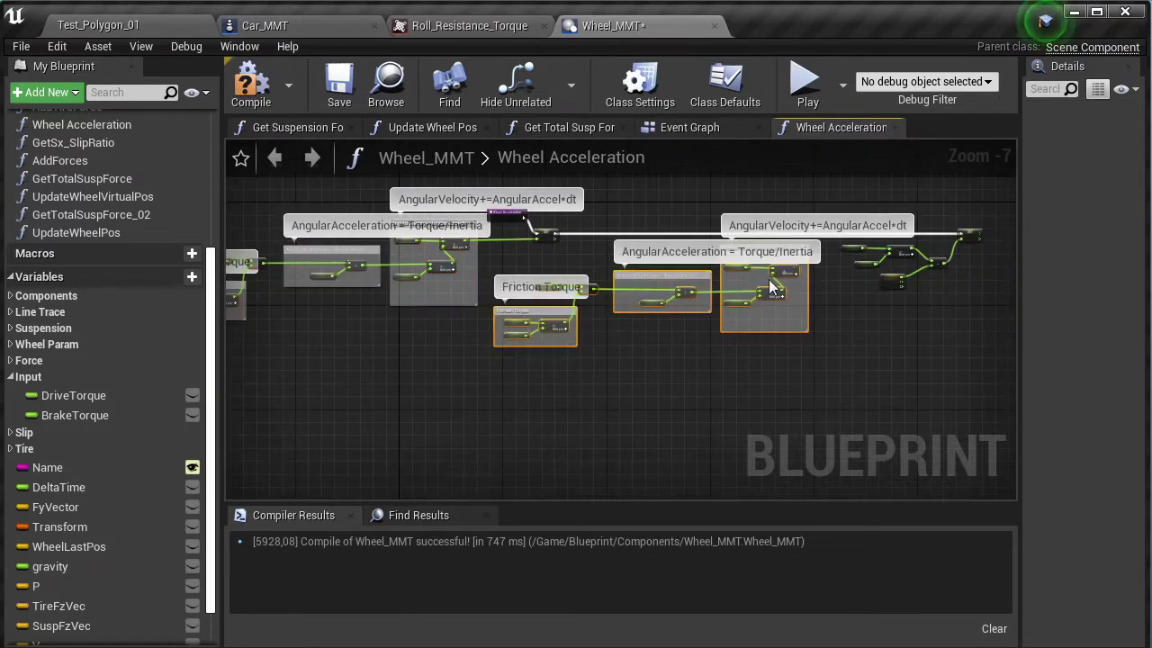
left_click_drag(625, 290, 587, 342)
right_click_drag(588, 342, 392, 369)
left_click_drag(835, 219, 663, 321)
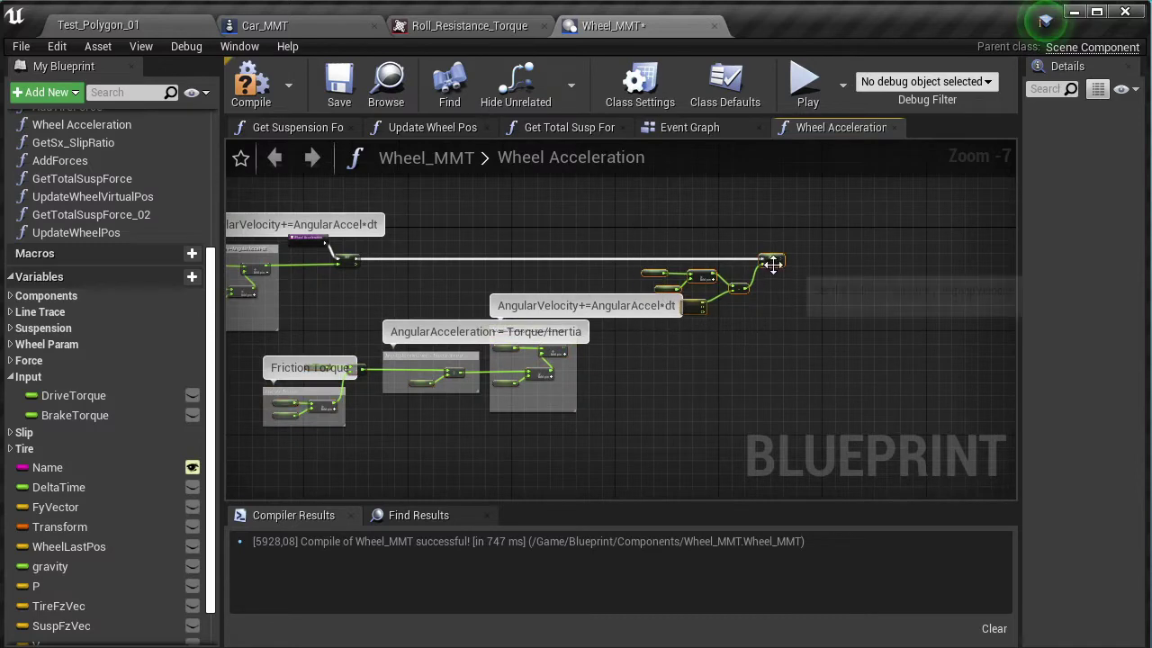
left_click_drag(772, 261, 894, 268)
right_click_drag(260, 450, 417, 412)
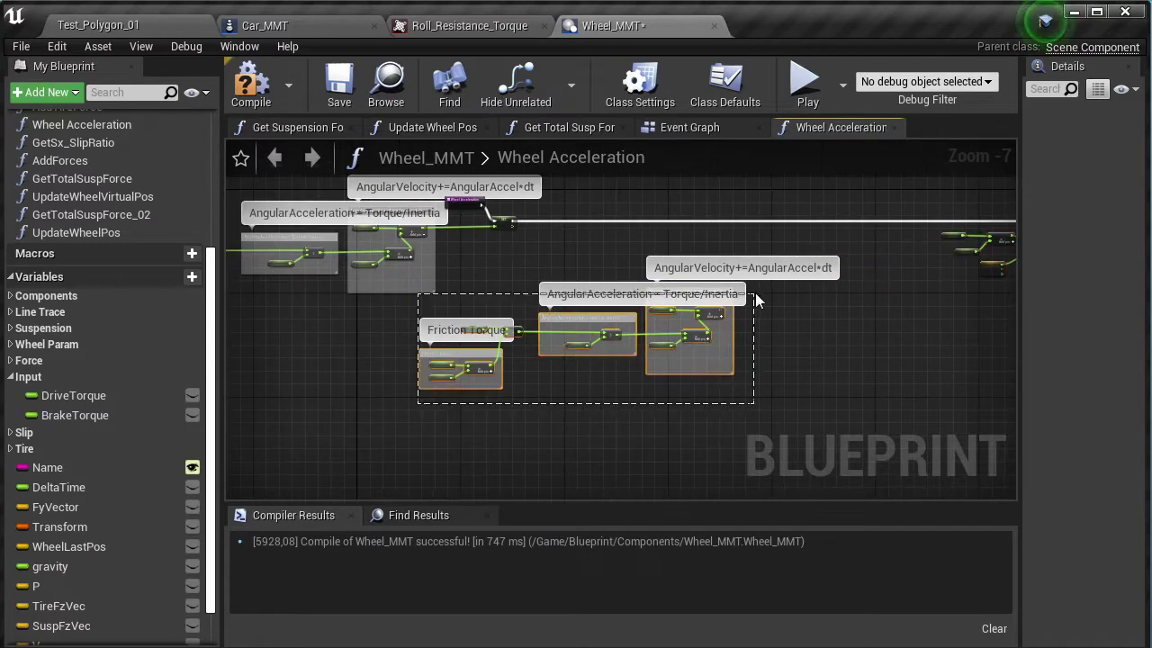
left_click_drag(756, 300, 630, 273)
Wire the copy's Wheel Angular Velocity SET execution output into the Long Slip Velocity SET.
scroll(657, 263, "up", 3)
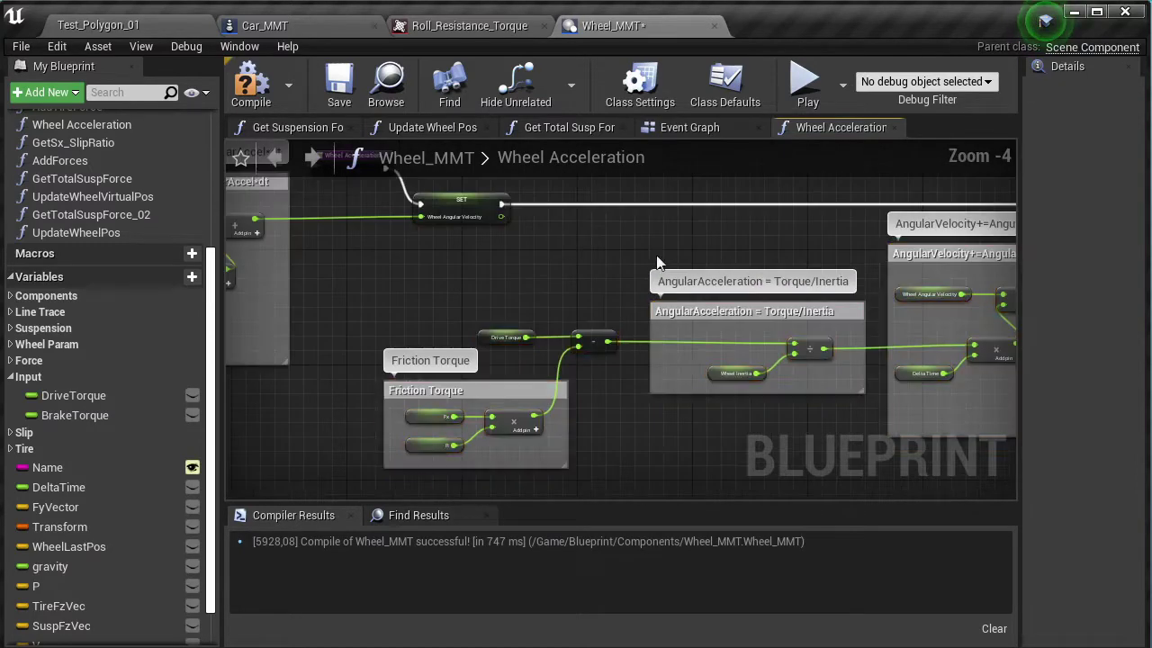
left_click(360, 245)
right_click_drag(422, 268, 380, 283)
scroll(380, 282, "up", 3)
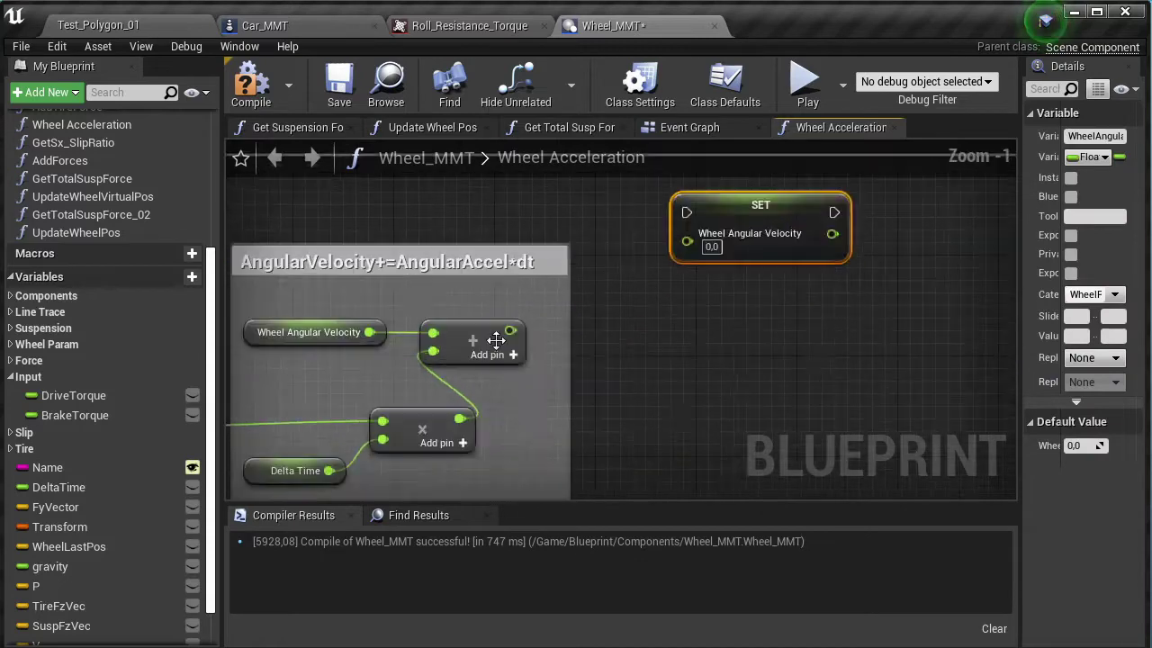
left_click_drag(511, 331, 591, 328)
scroll(591, 329, "down", 3)
left_click_drag(319, 267, 964, 289)
right_click_drag(953, 263, 414, 297)
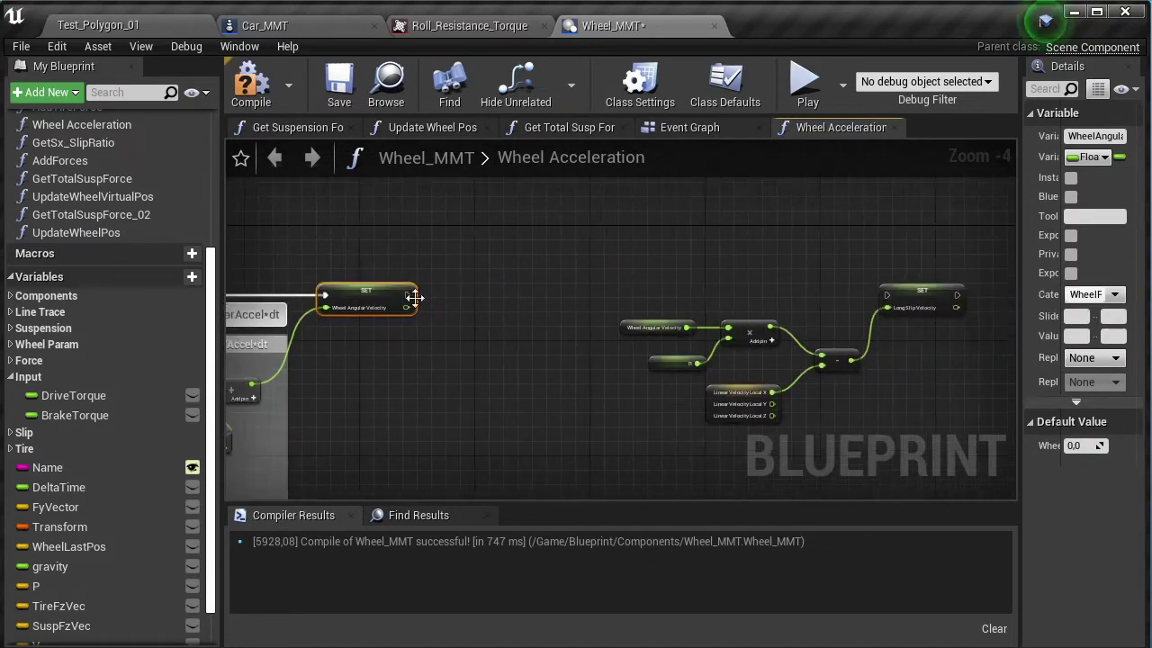
left_click_drag(414, 297, 887, 295)
right_click_drag(508, 495, 680, 404)
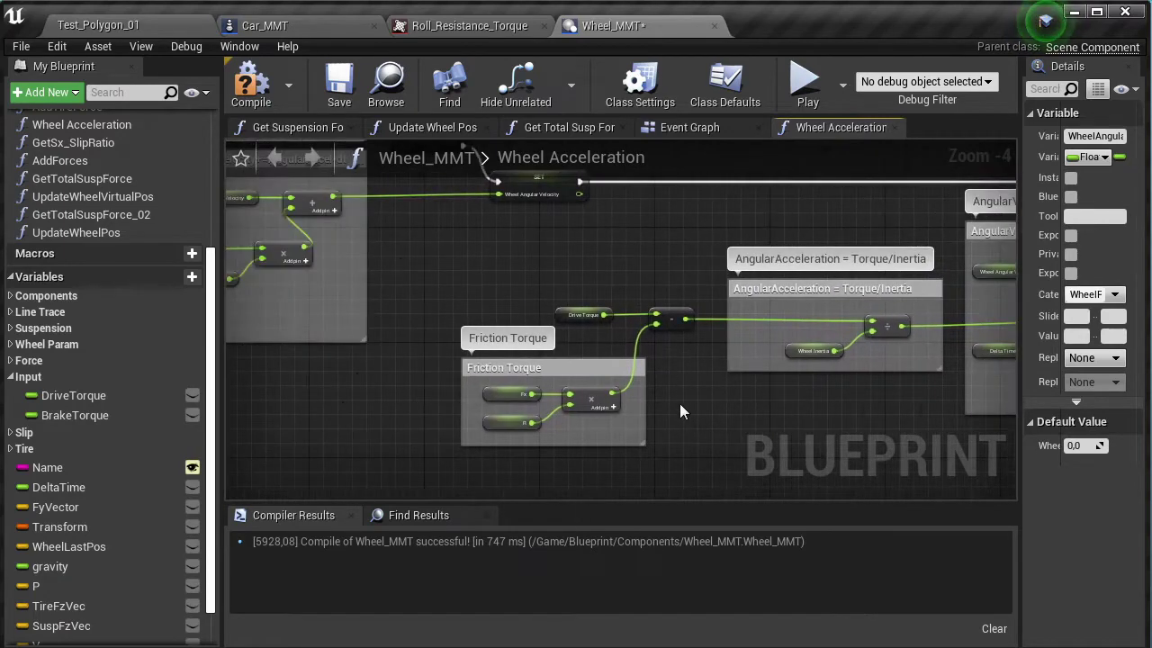
scroll(680, 411, "up", 5)
Delete the duplicated Friction Torque group plus its Drive Torque and subtract nodes.
left_click_drag(652, 320, 326, 441)
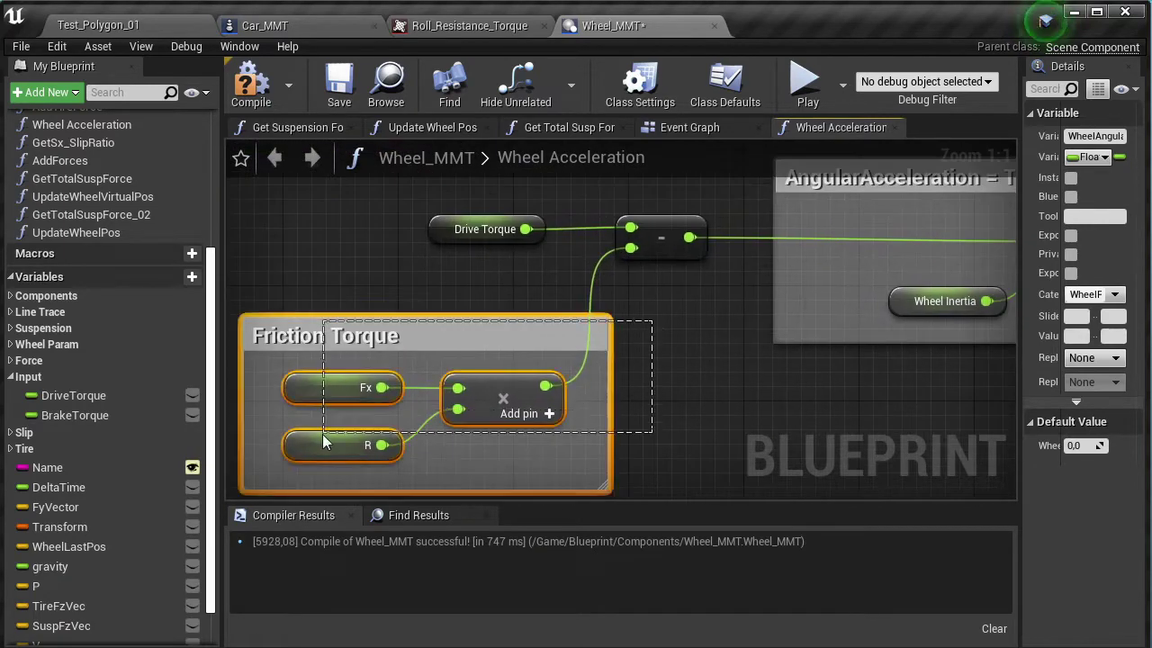
key("Delete")
left_click(579, 311)
key("Delete")
left_click(350, 316)
key("Delete")
right_click_drag(568, 430, 336, 427)
Add a Brake Torque getter feeding a float multiply node, plus a Sign (float) node.
left_click_drag(75, 414, 405, 270, "ctrl")
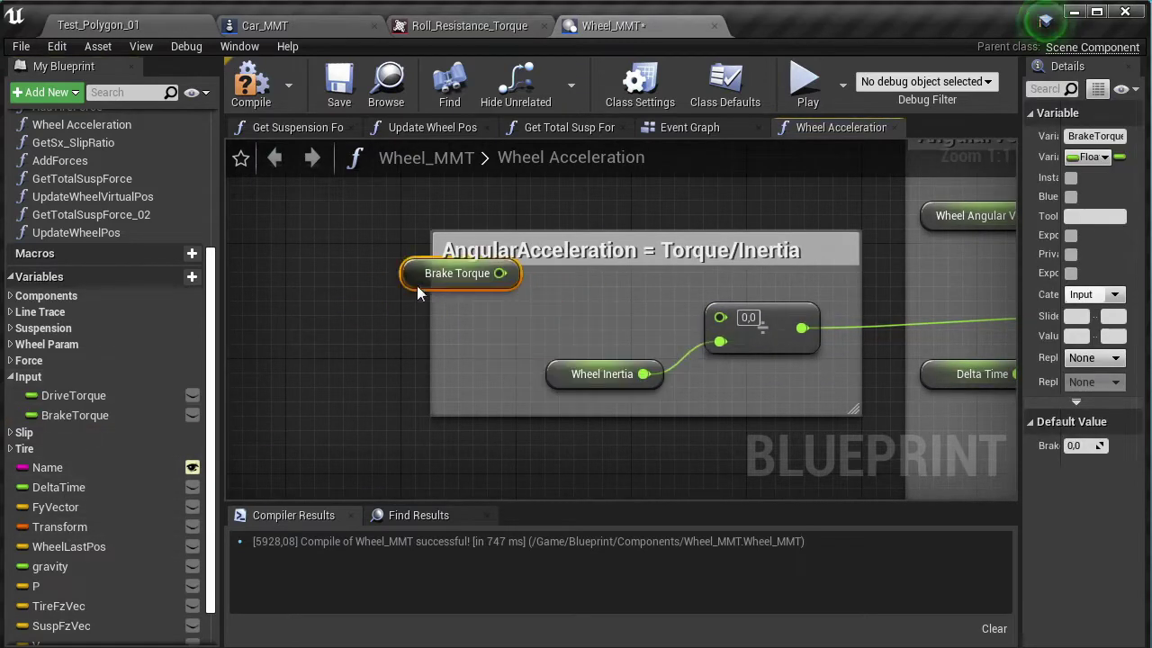
right_click_drag(417, 285, 606, 321)
mouse_move(586, 314)
left_mouse_down()
mouse_move(476, 276)
mouse_move(543, 315)
left_mouse_up()
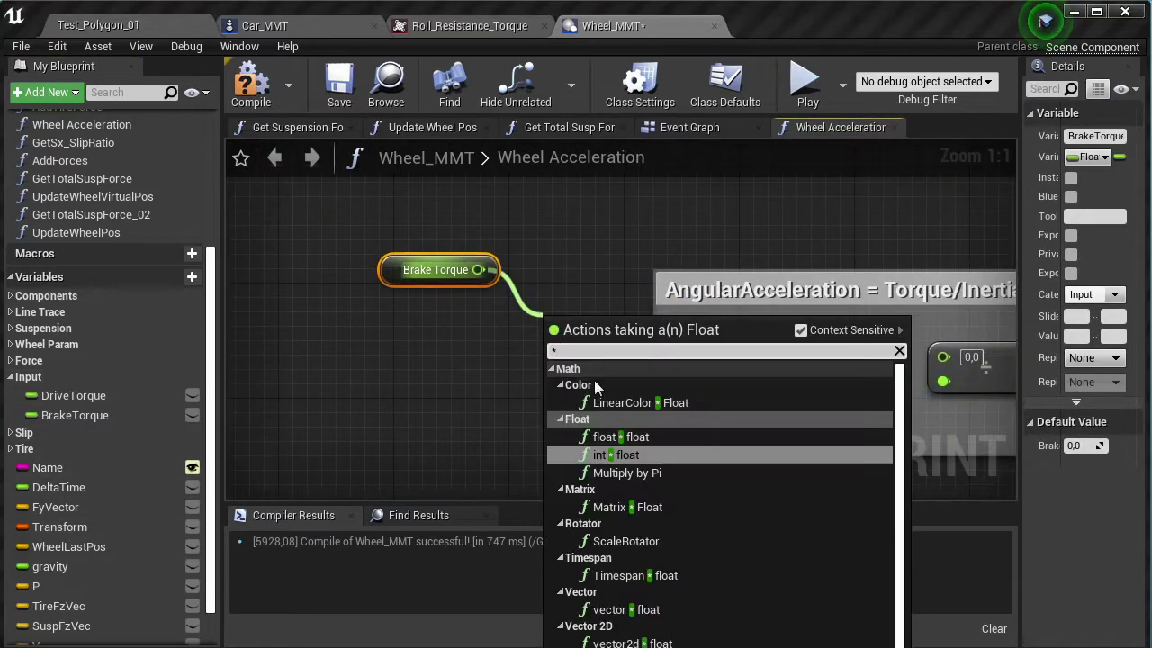
left_click(621, 437)
right_click(382, 399)
type("sign")
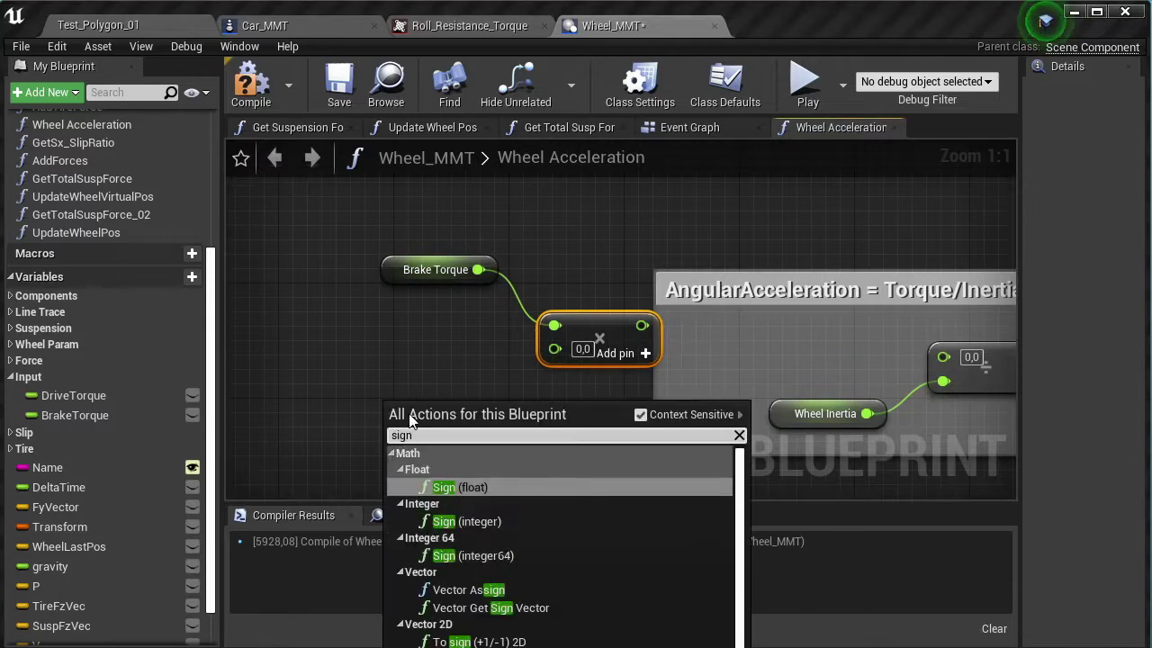
left_click(463, 487)
Wire the multiply result into the division and arrange Brake Torque and Sign inside the acceleration group.
right_click_drag(567, 374, 418, 401)
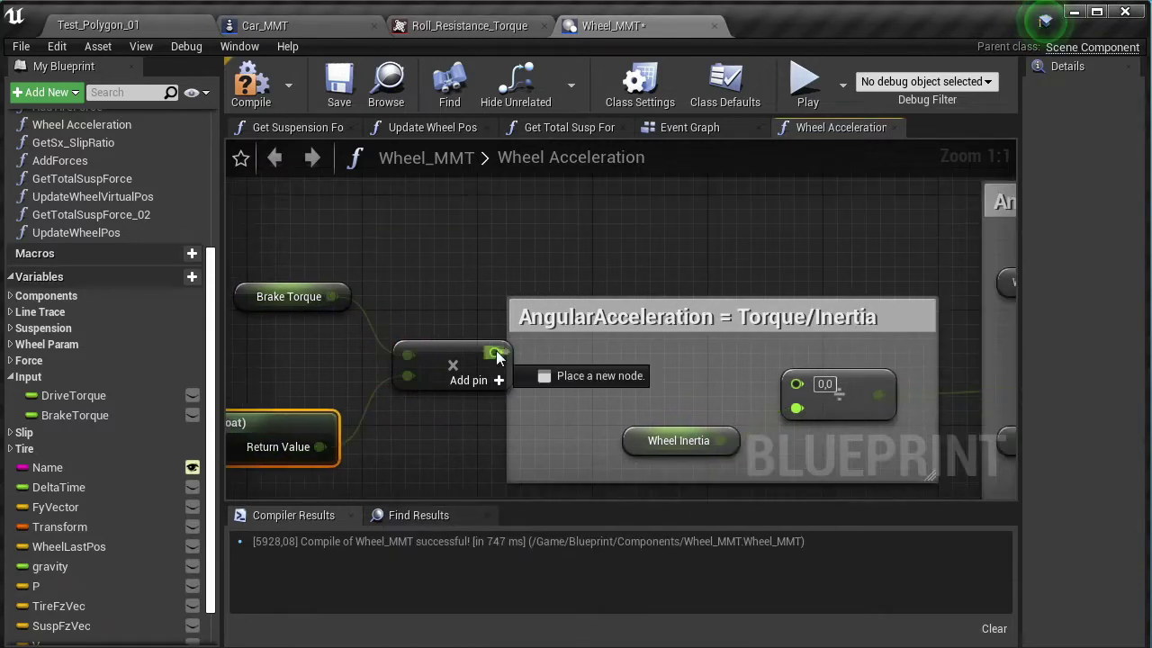
left_click_drag(494, 351, 796, 381)
left_click_drag(451, 381, 682, 377)
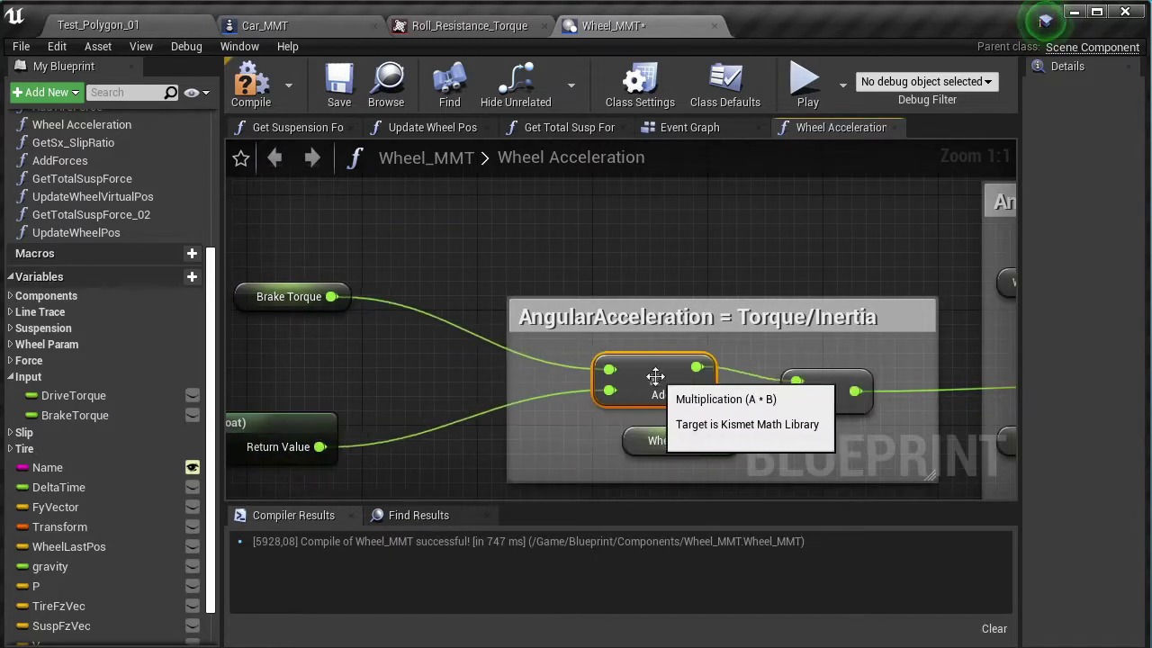
right_click_drag(656, 376, 827, 370)
left_click_drag(431, 294, 431, 338)
left_click_drag(449, 412, 577, 398)
left_click_drag(501, 334, 567, 362)
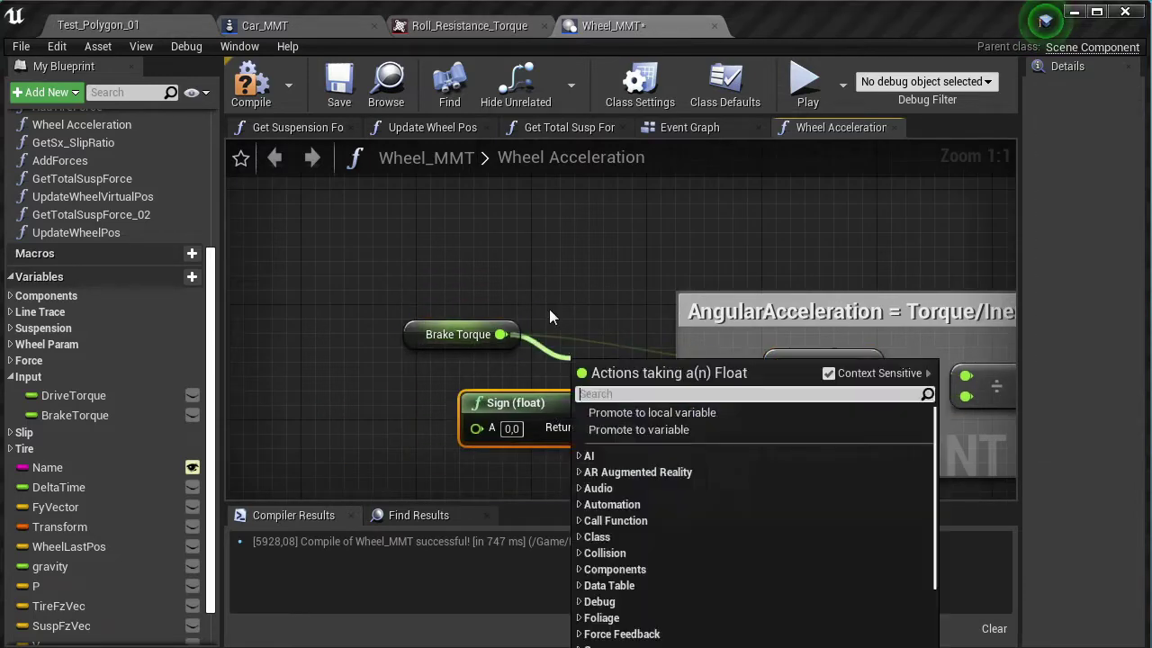
left_click_drag(454, 334, 568, 349)
Feed Wheel Angular Velocity into Sign, multiply by -1, and connect into the Brake Torque multiply.
scroll(616, 340, "down", 3)
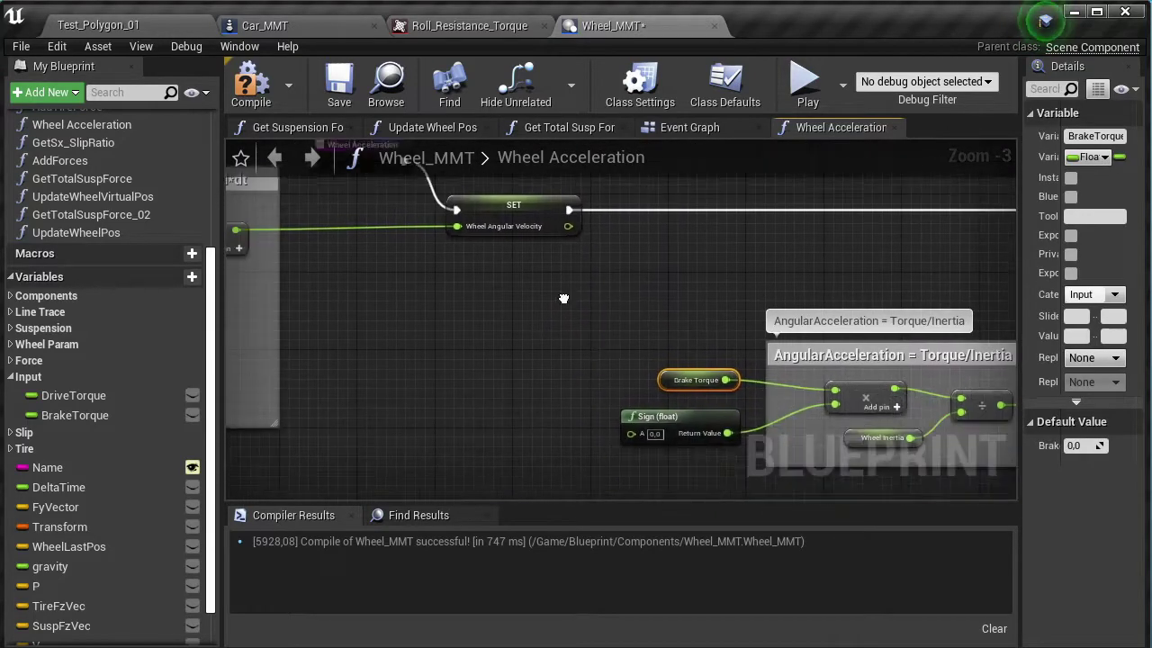
left_click_drag(568, 224, 631, 432)
scroll(481, 390, "up", 3)
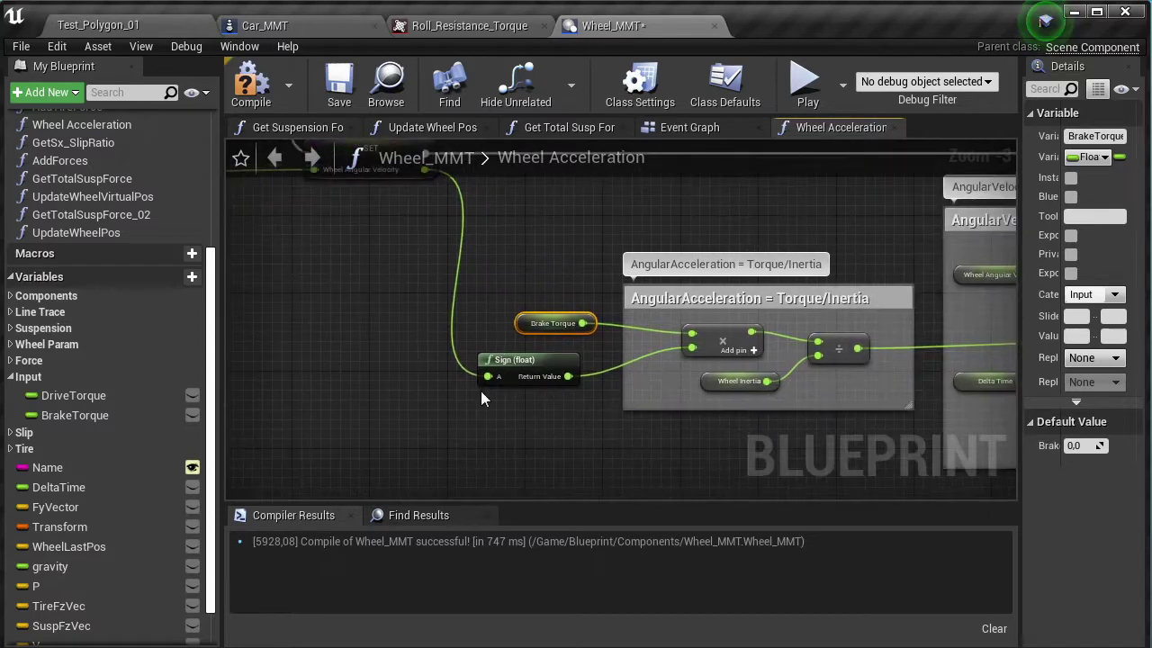
right_click_drag(494, 416, 533, 406)
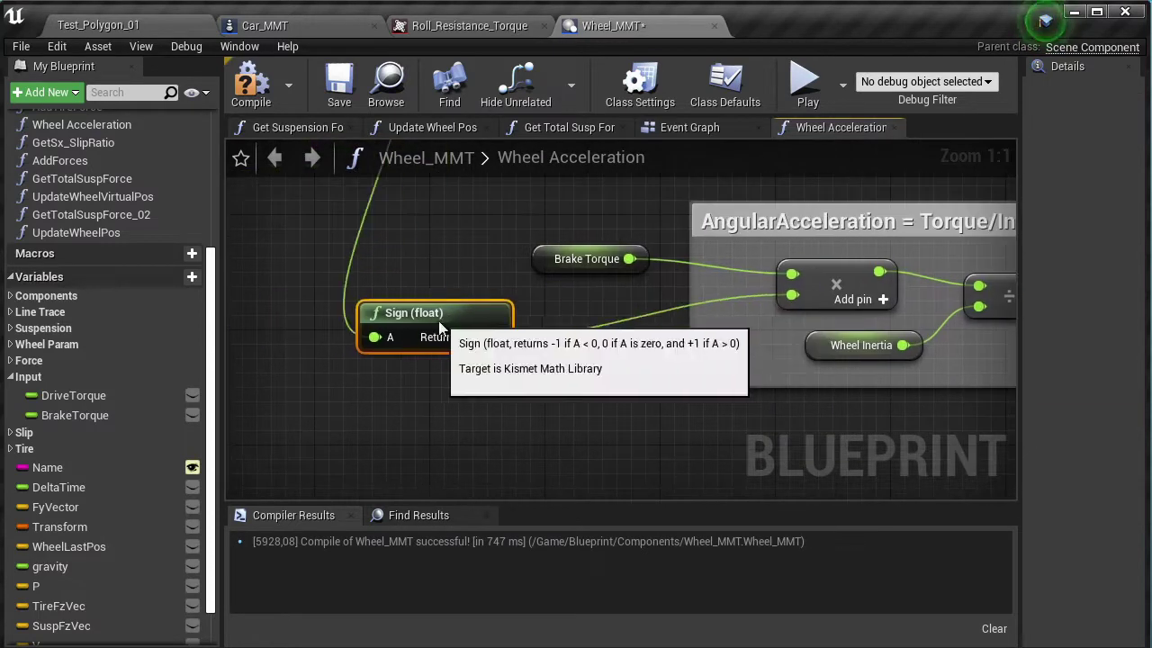
left_click_drag(493, 336, 566, 374)
type("*")
left_click(644, 495)
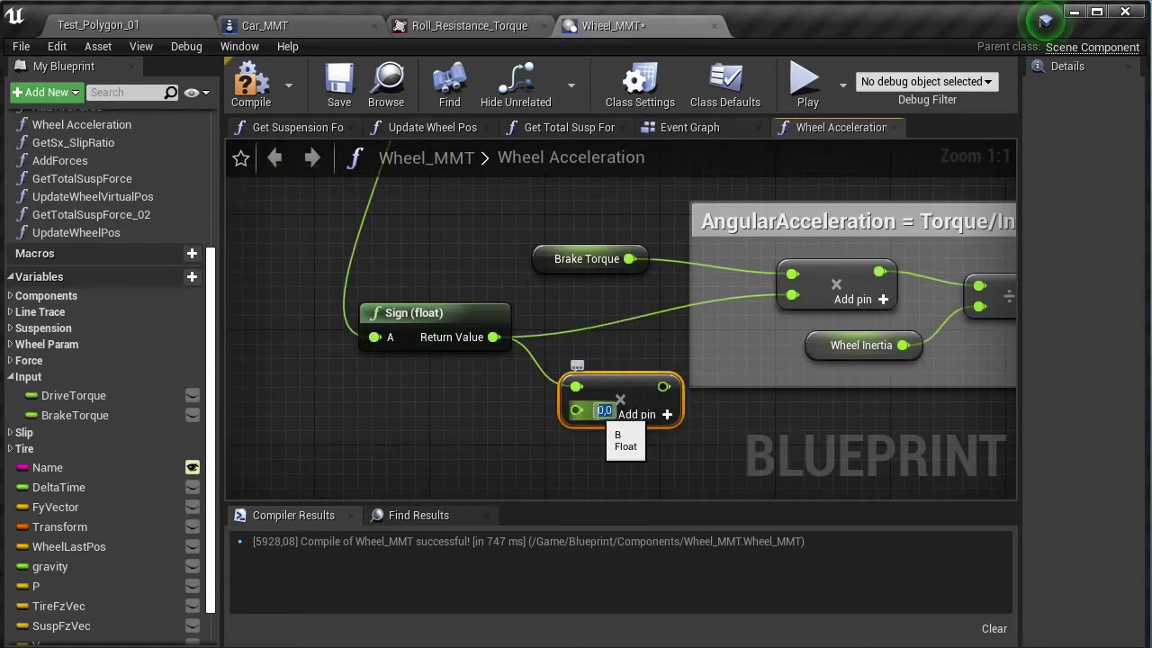
left_click_drag(661, 386, 792, 295)
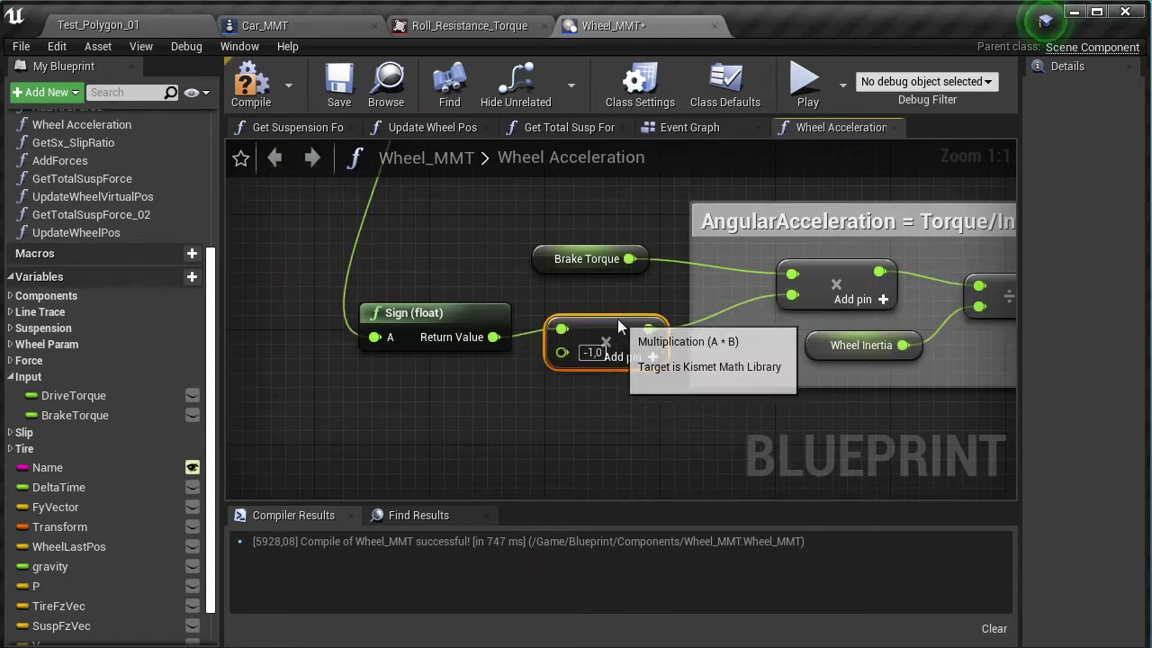
Compile the Wheel_MMT blueprint.
scroll(617, 360, "down", 2)
right_click_drag(783, 413, 558, 436)
scroll(630, 405, "down", 1)
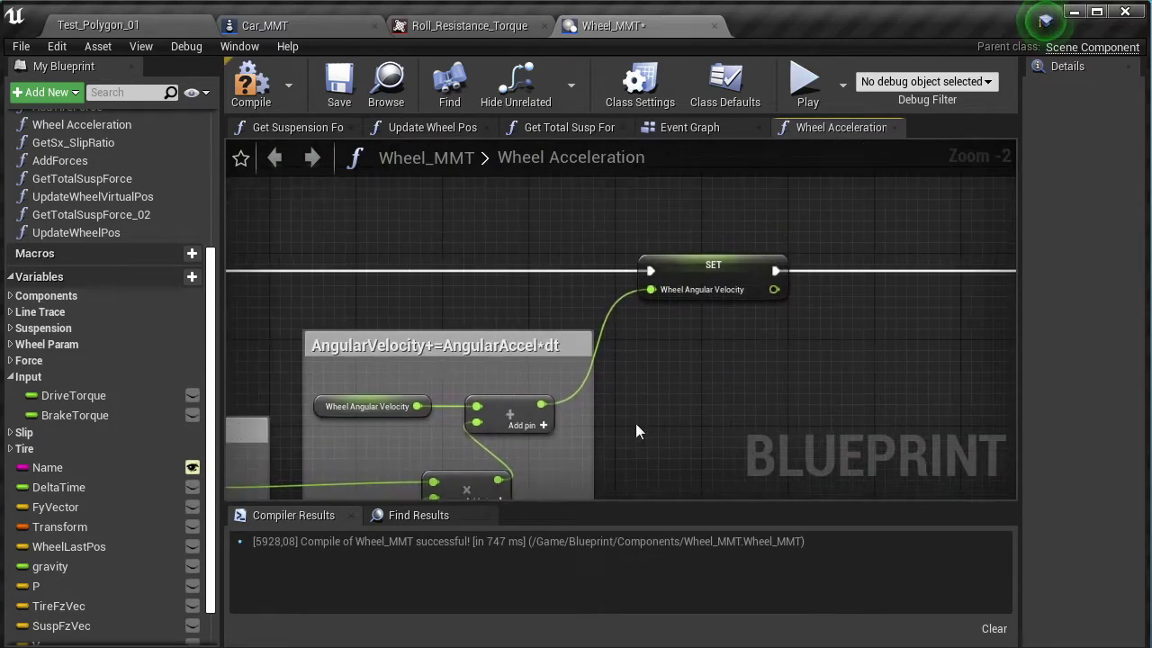
scroll(702, 326, "down", 1)
scroll(765, 342, "down", 2)
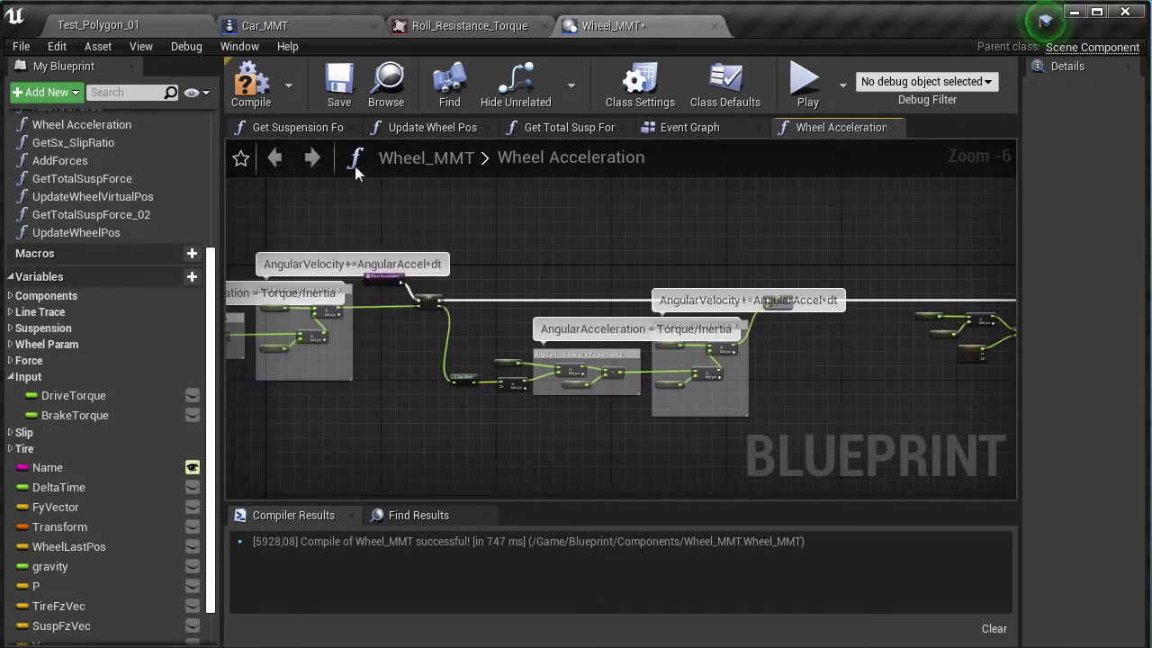
left_click(20, 46)
Save Wheel_MMT, then play the Test_Polygon_01 level in full screen.
left_click(92, 136)
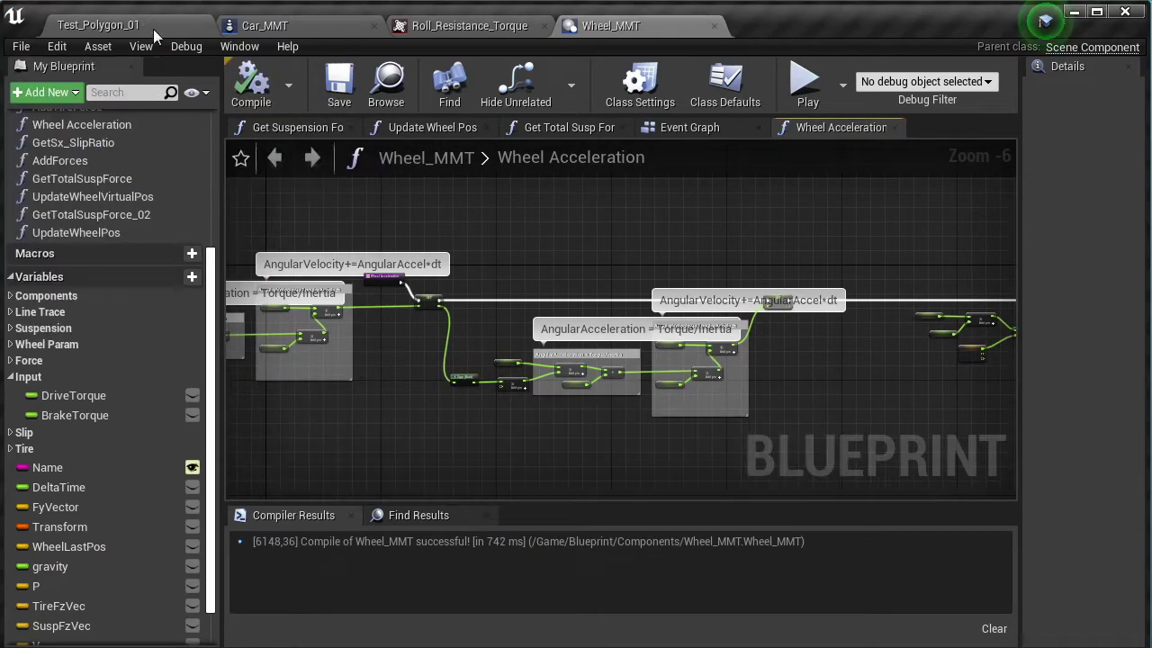
left_click(153, 28)
left_click(804, 83)
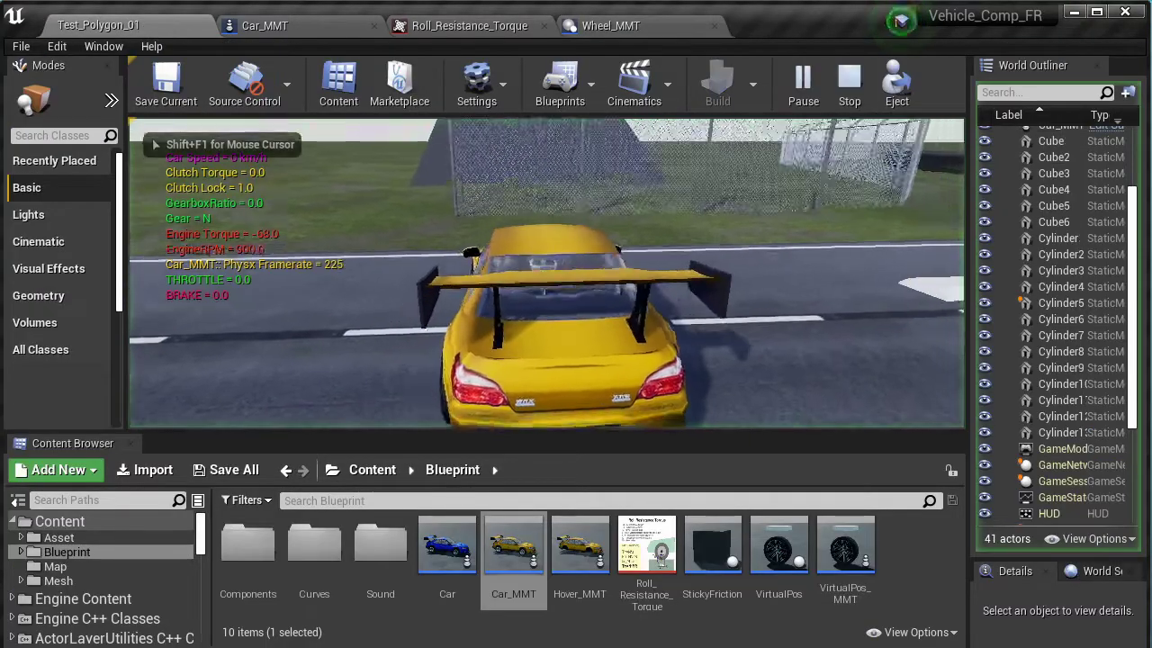
key("F11")
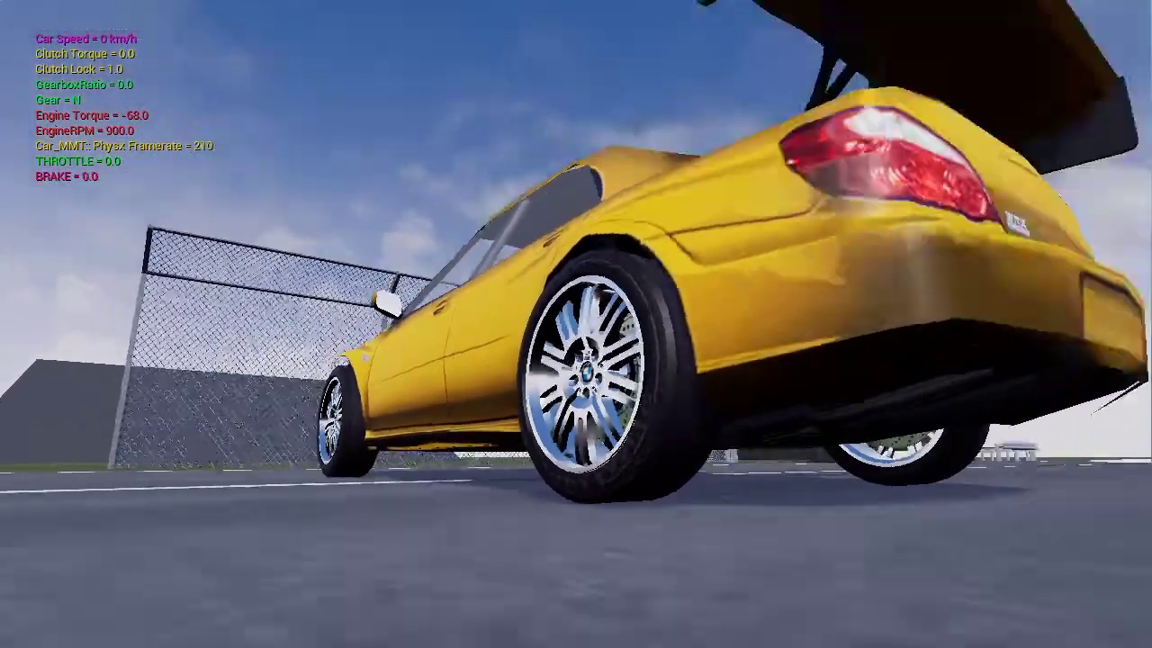
Drive the yellow car up to 62 km/h and brake it down to 0 km/h.
key("s")
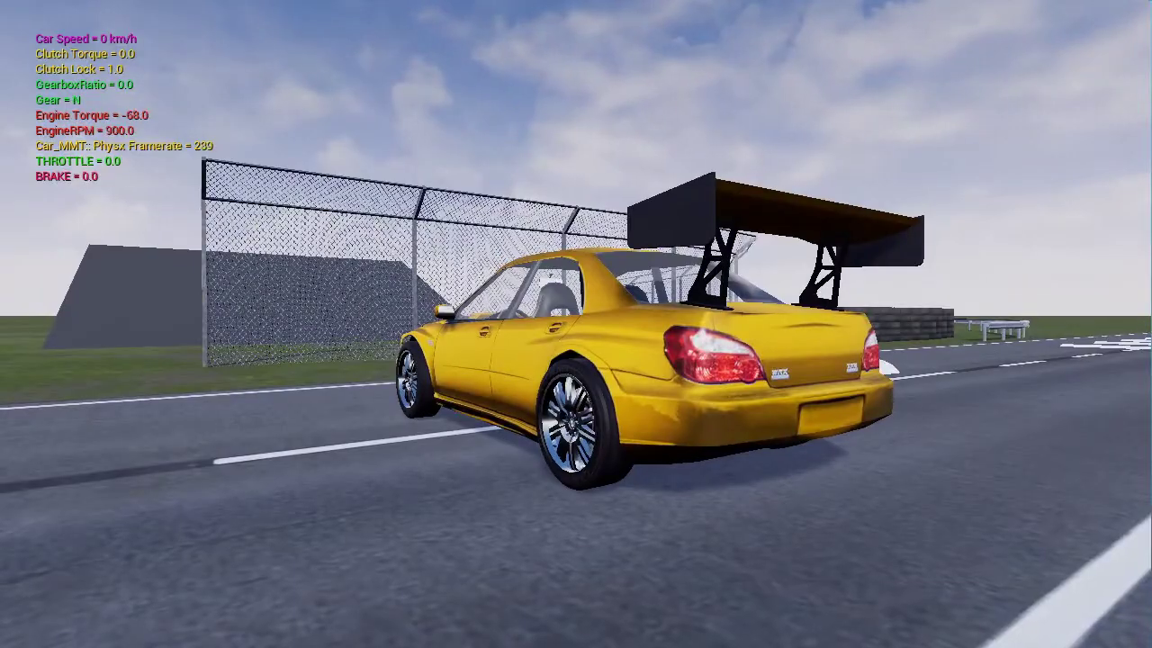
key("w")
key("d")
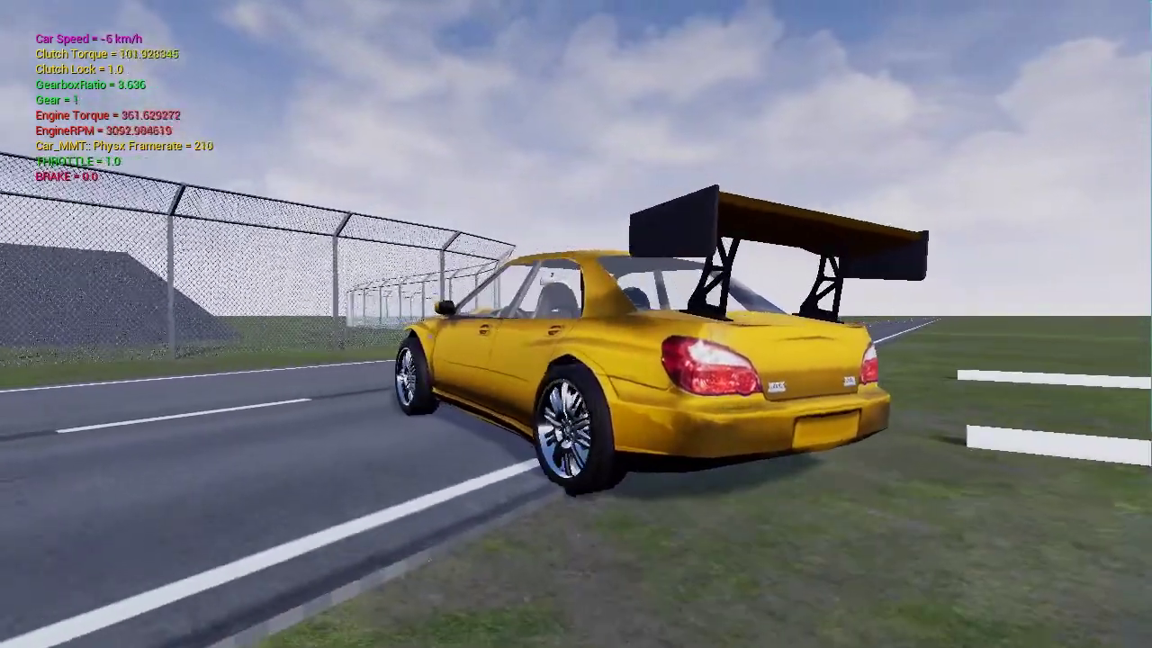
key("a")
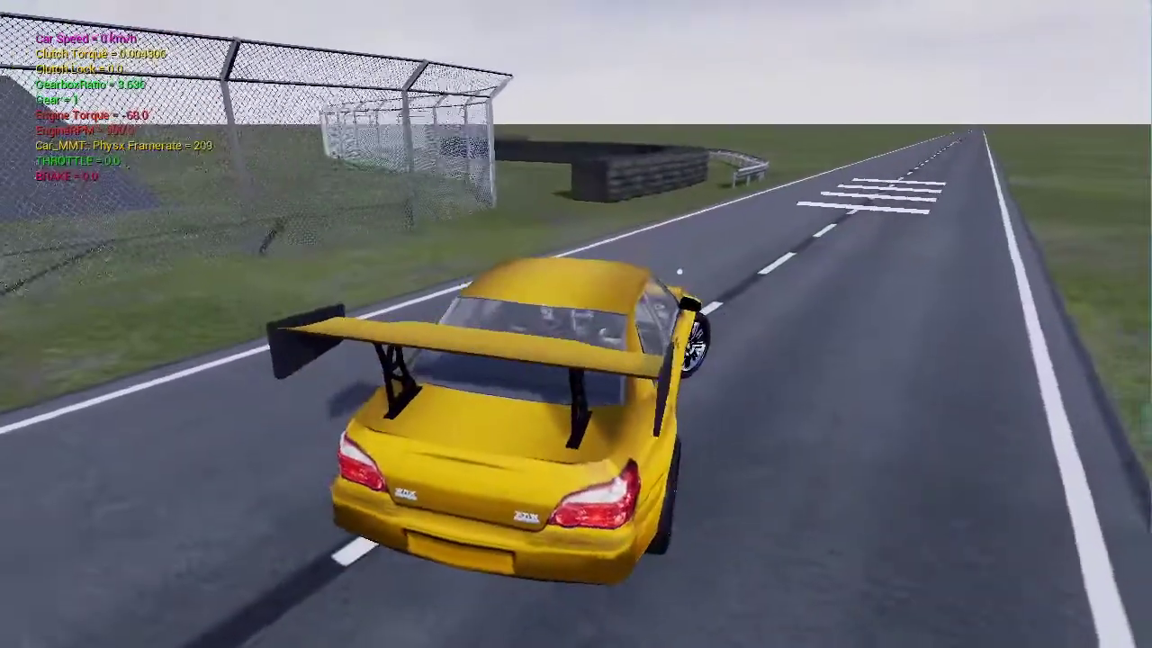
key("w")
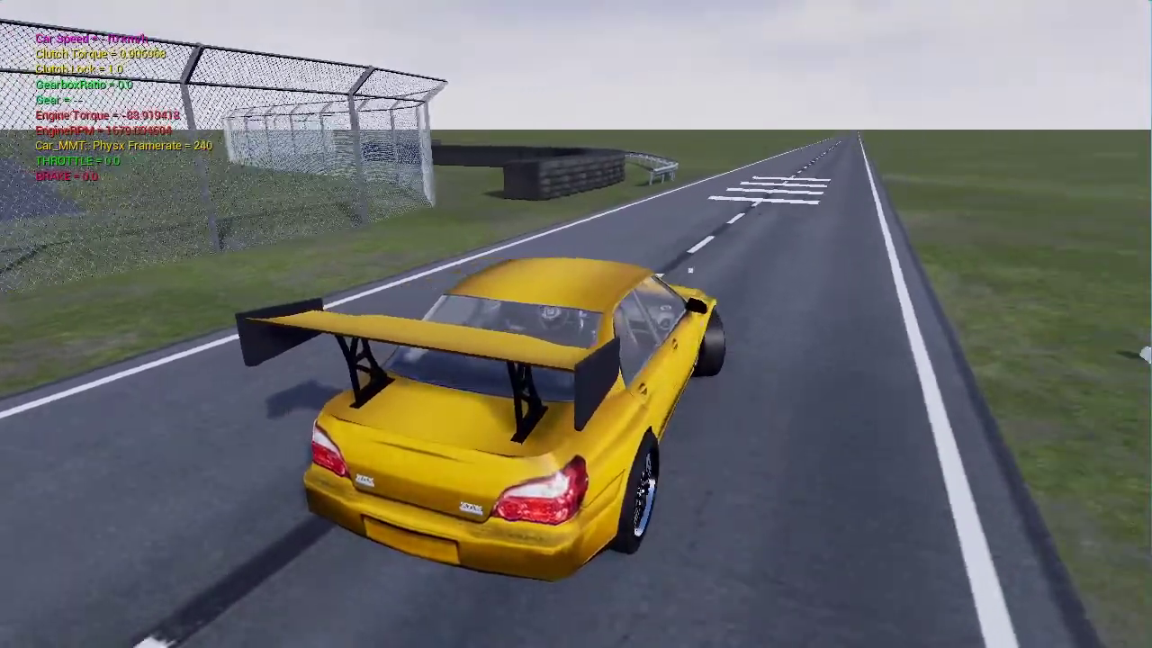
key("d")
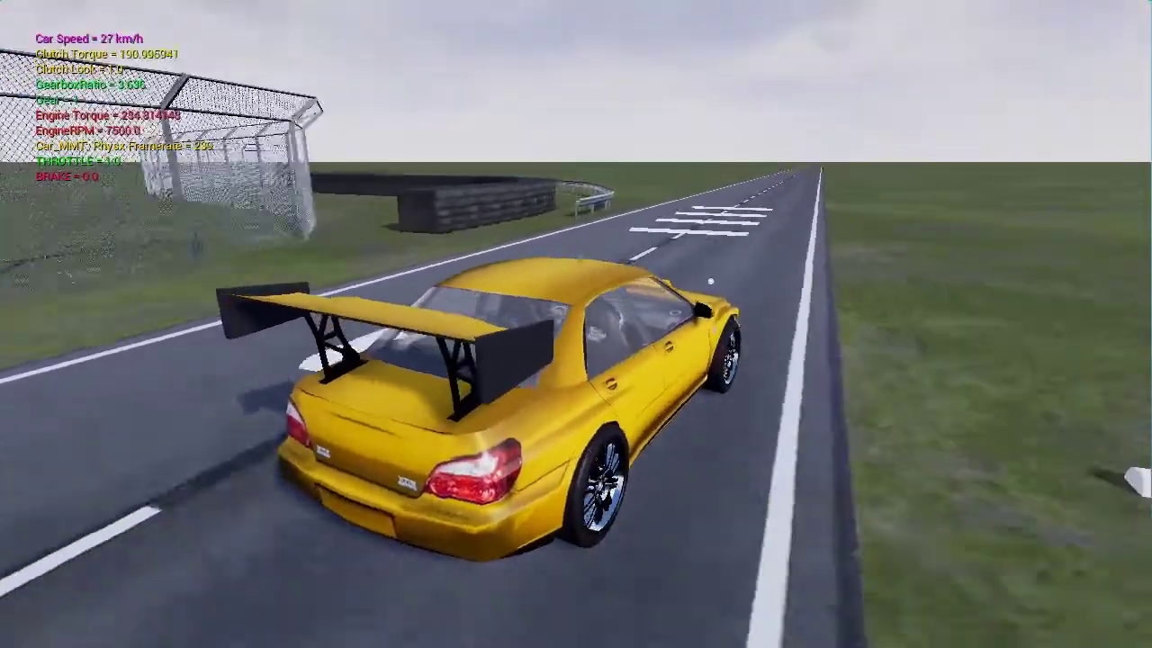
key("w")
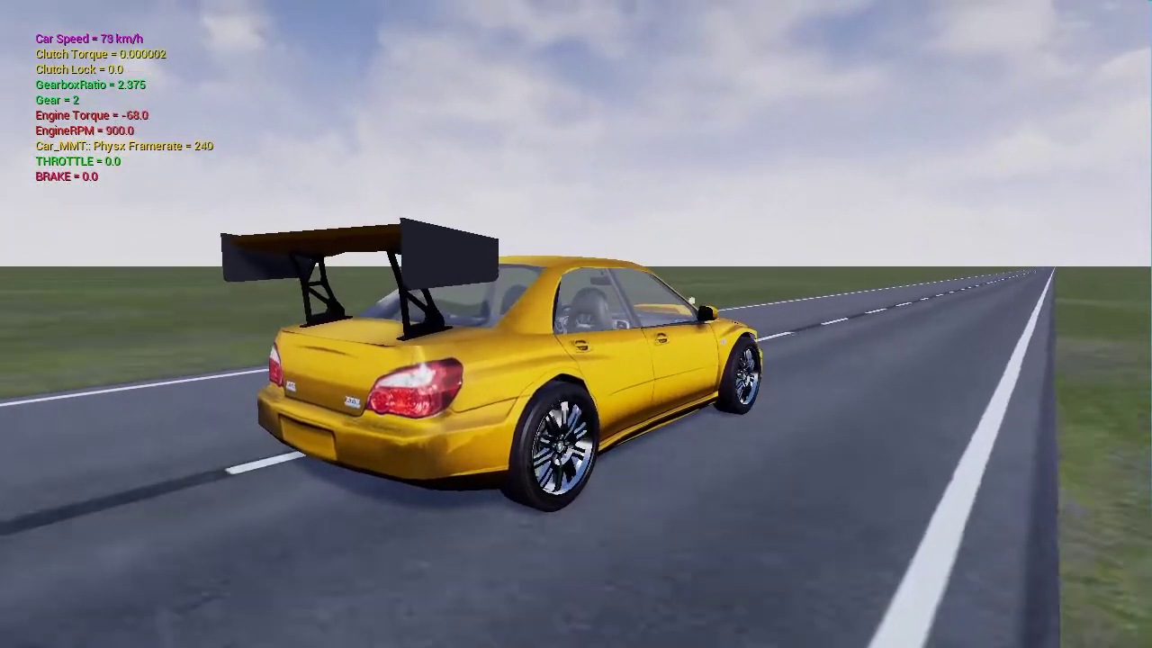
key("a")
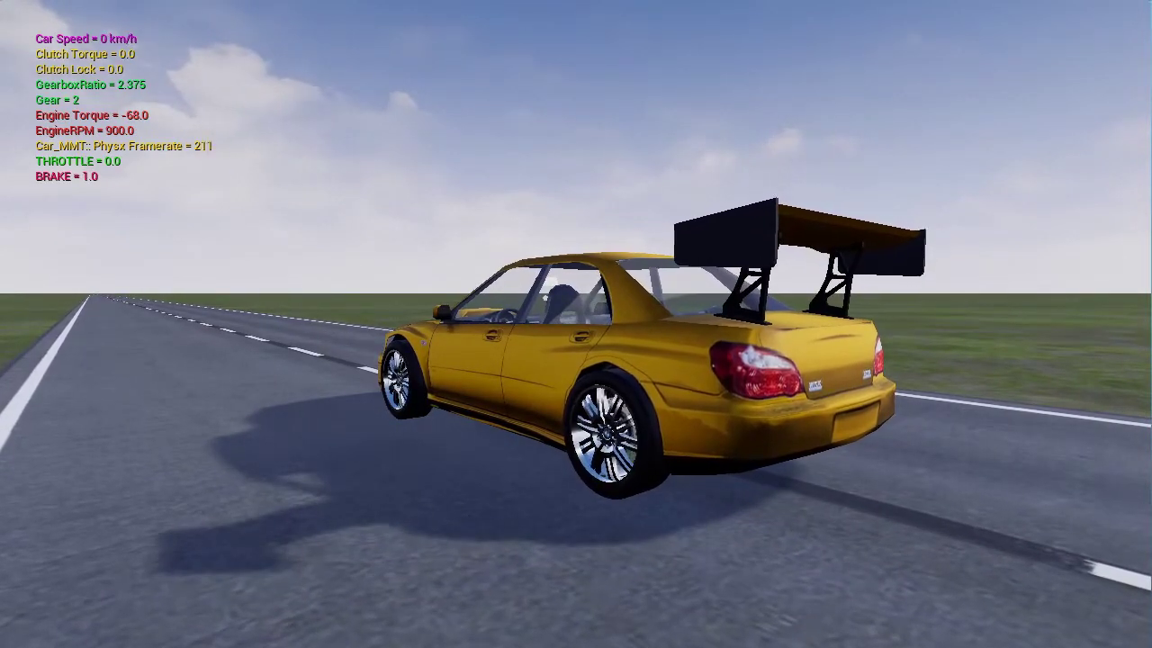
key("w")
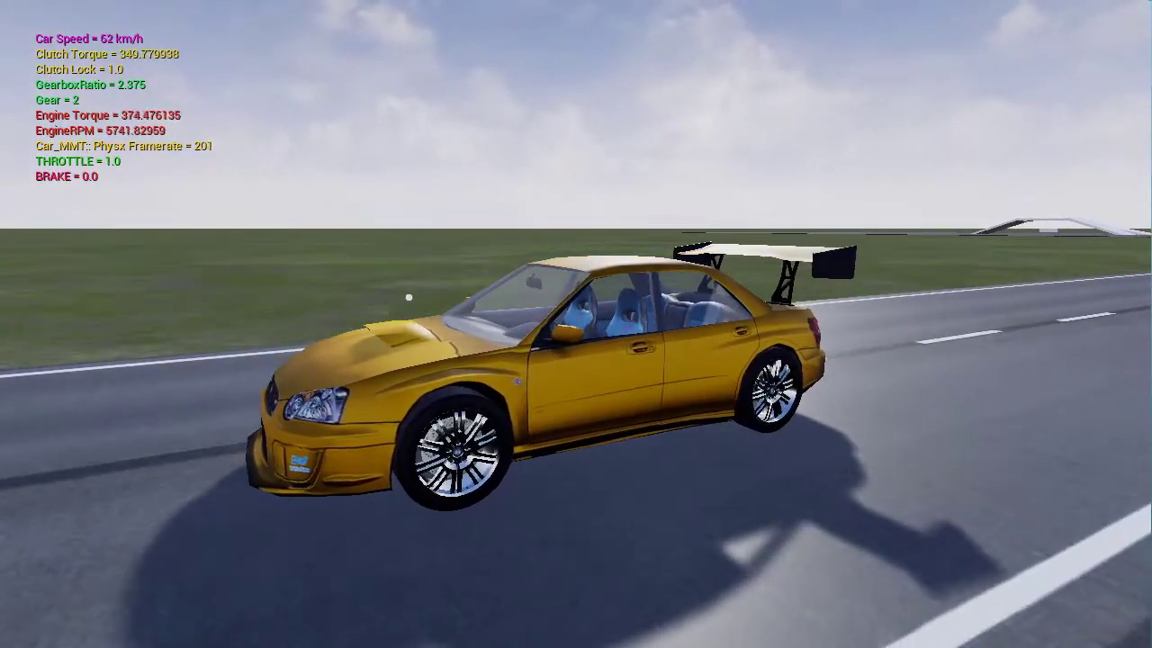
key("s")
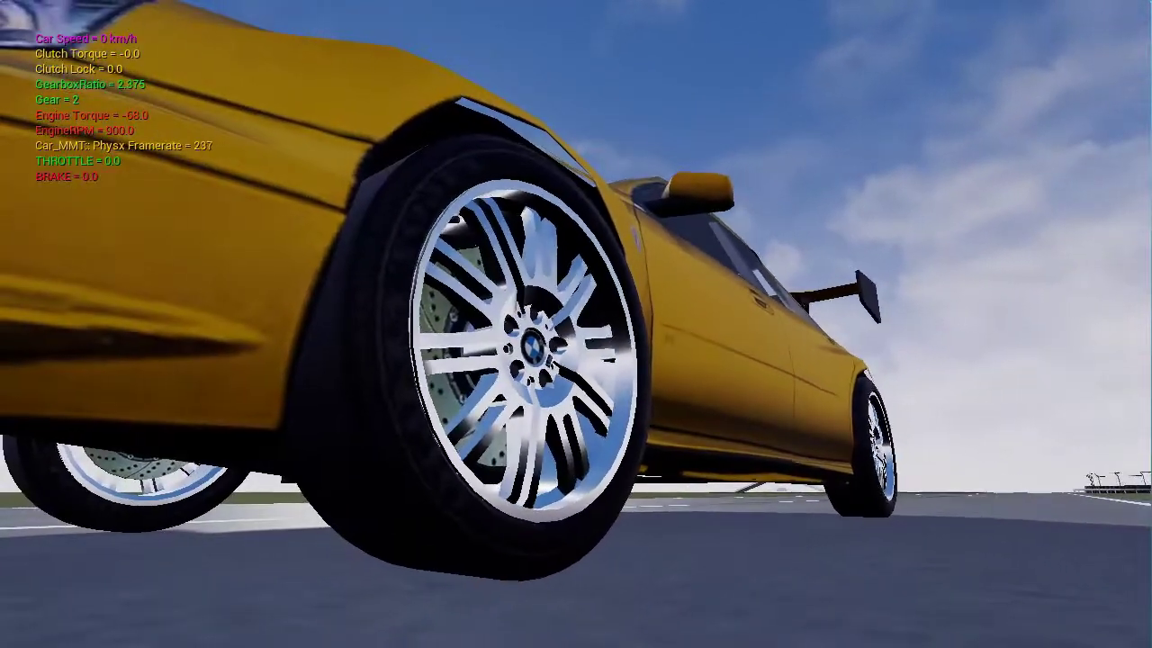
Accelerate the car to 53 km/h with W, then brake with S back to 0 km/h.
key("w")
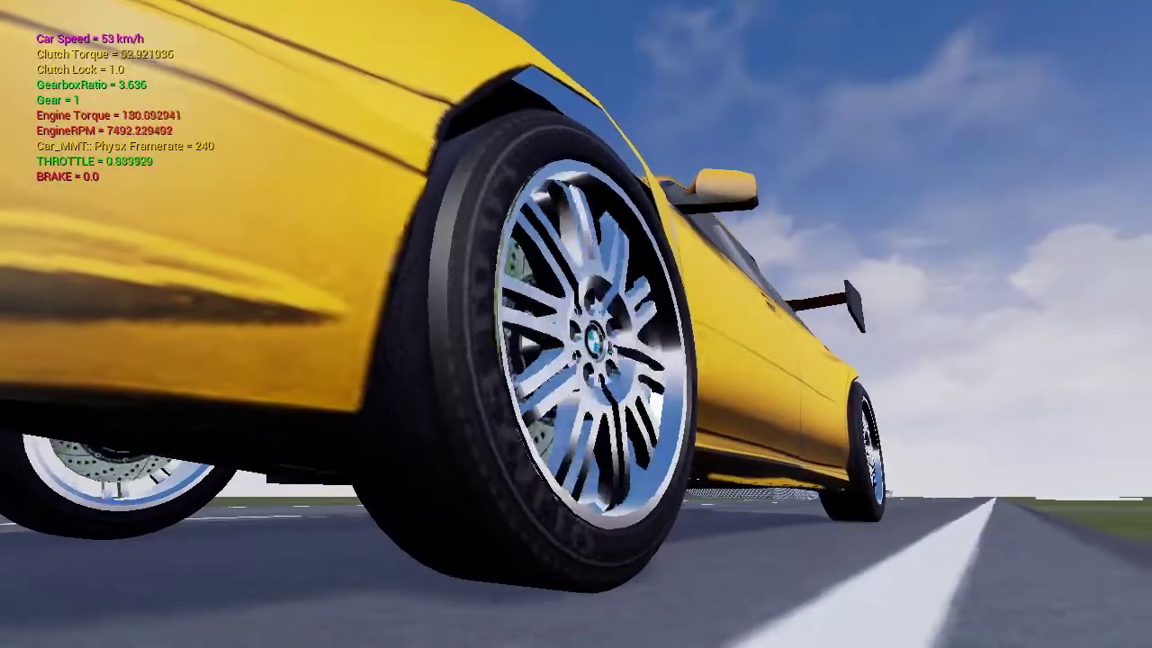
key("s")
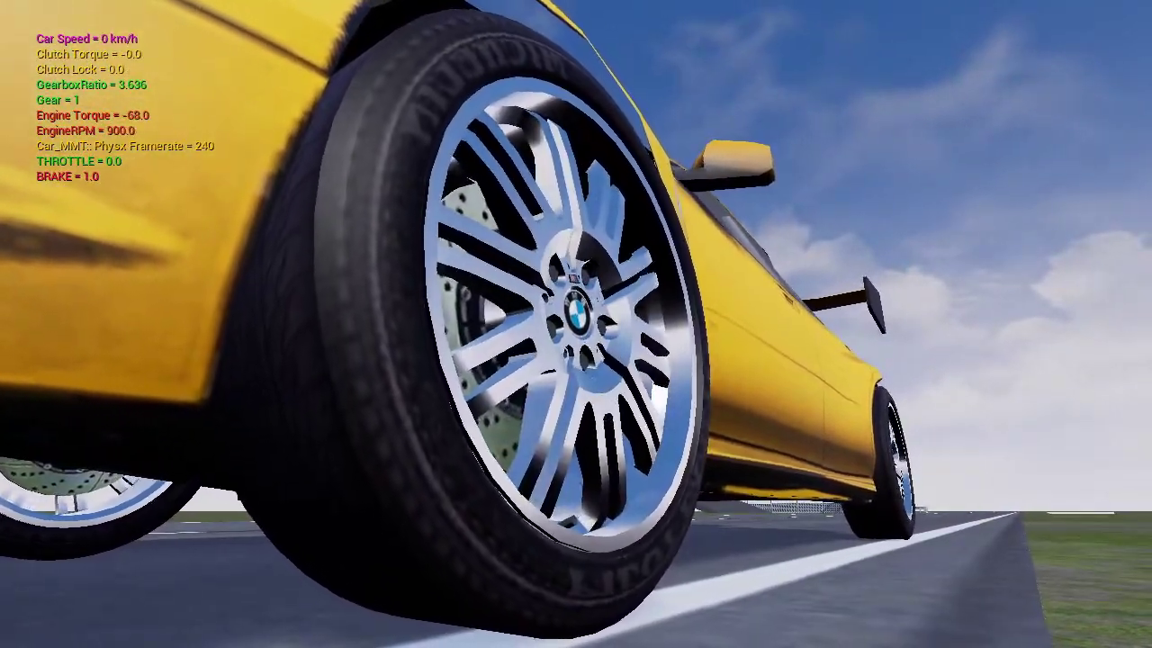
key("w")
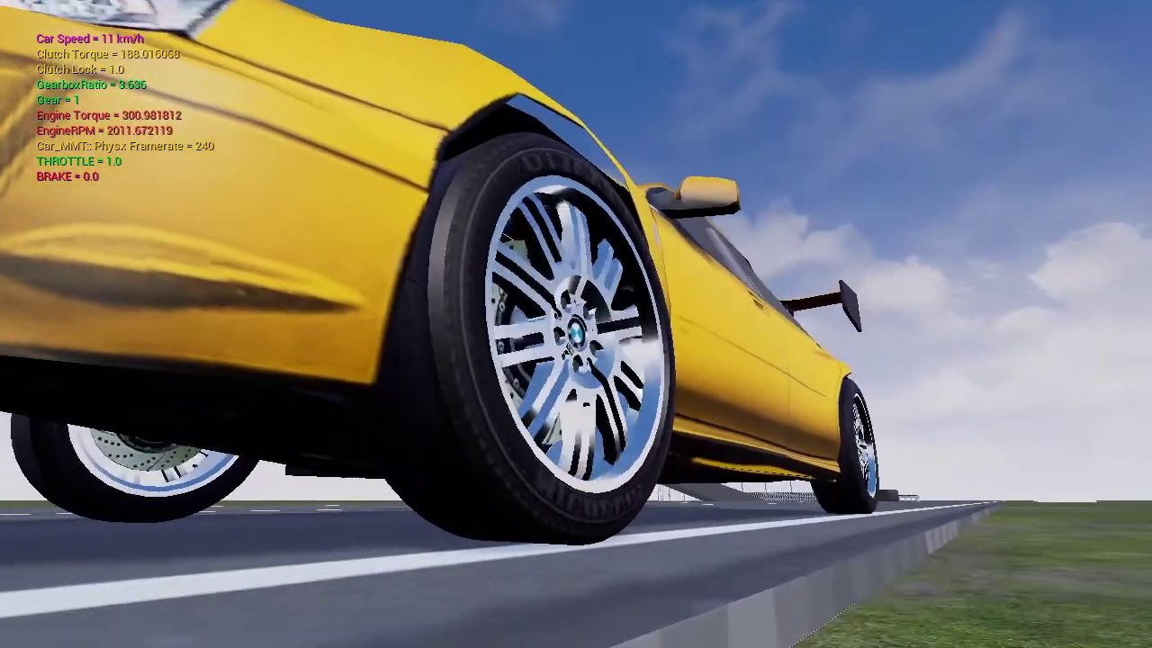
key("s")
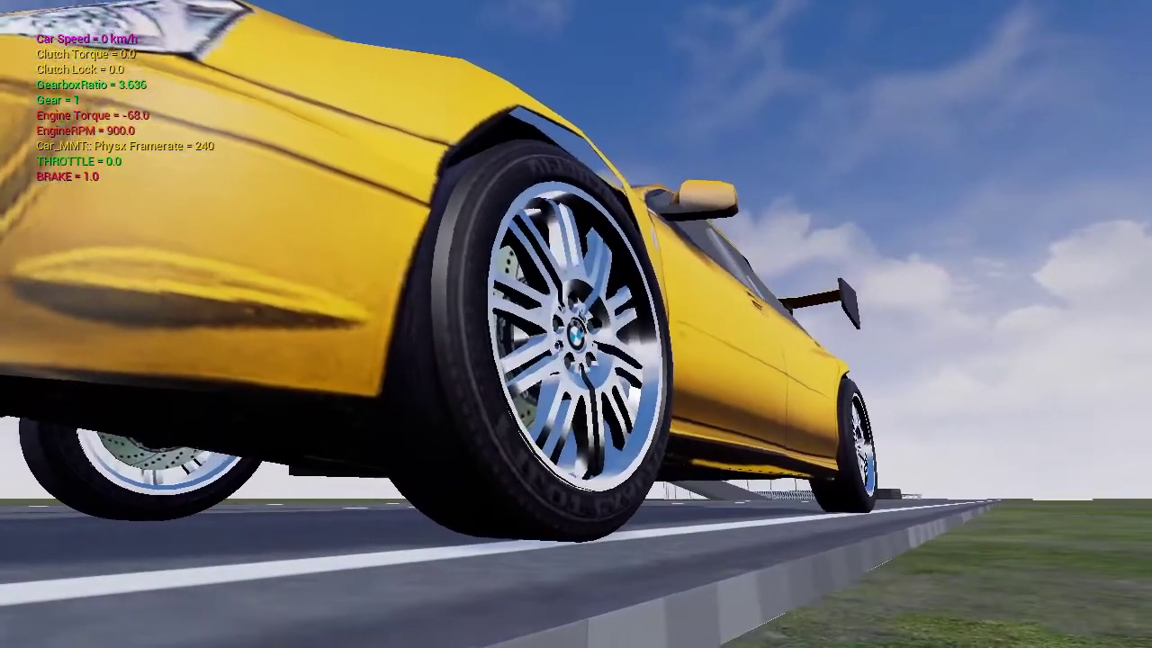
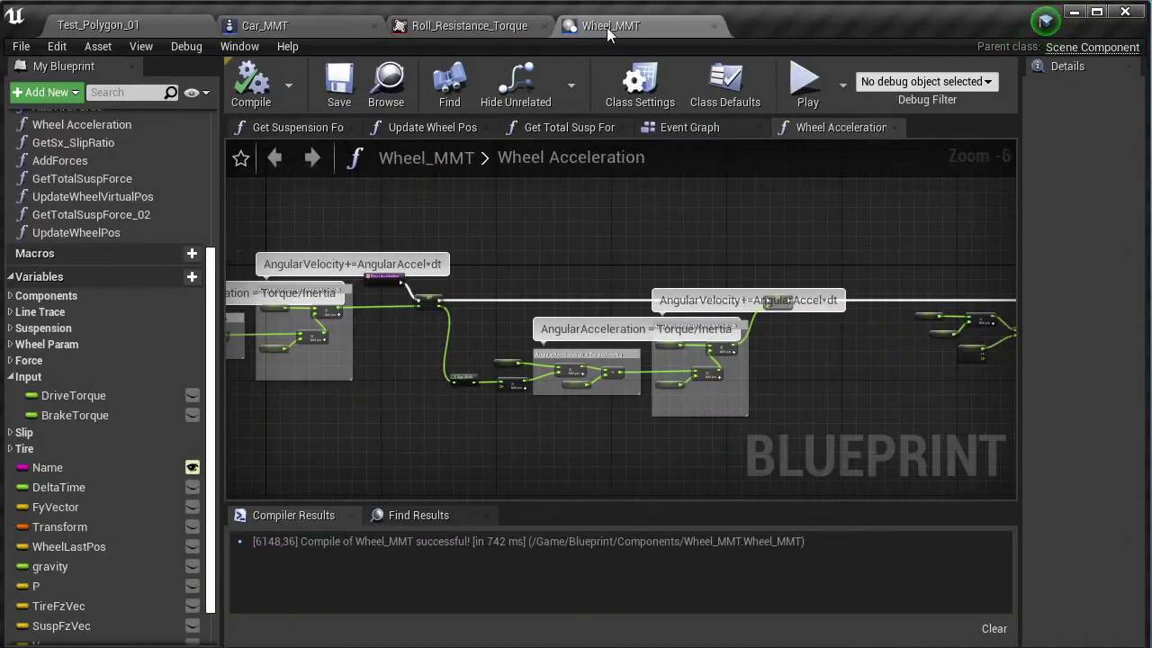
Move the Wheel_MMT tab ahead of Roll_Resistance_Torque to show its Wheel Acceleration graph.
left_click_drag(606, 27, 441, 27)
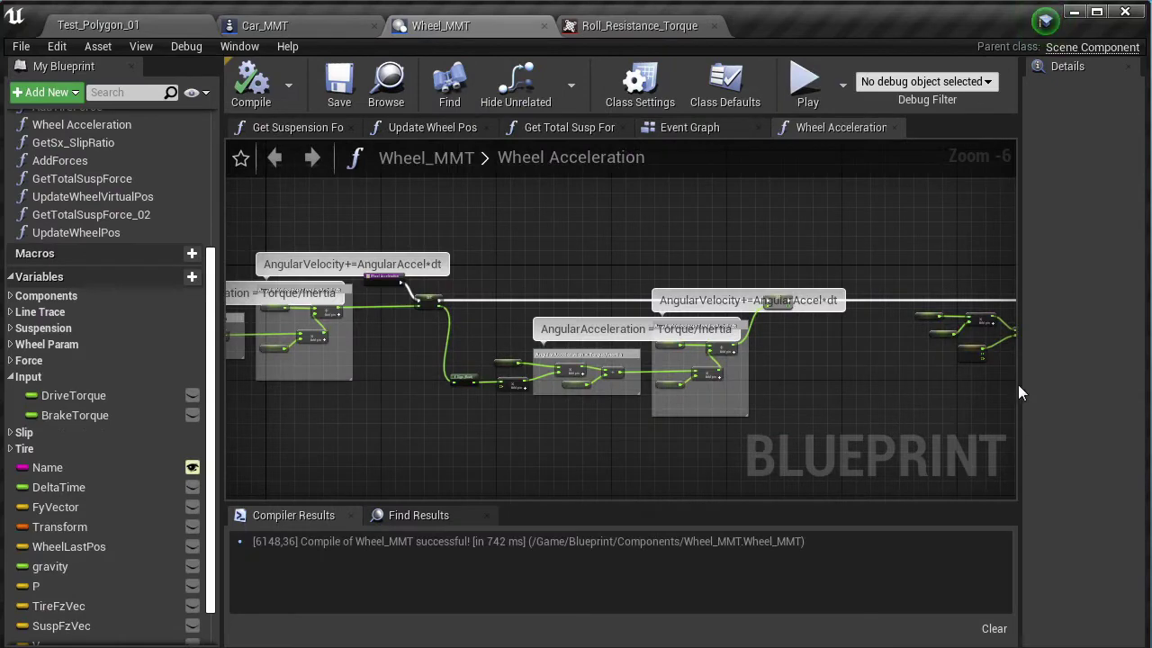
Add a NotEqual (float) node fed by the existing Sign of the old velocity.
left_click_drag(1018, 392, 1062, 391)
right_click_drag(811, 311, 933, 386)
scroll(551, 394, "up", 4)
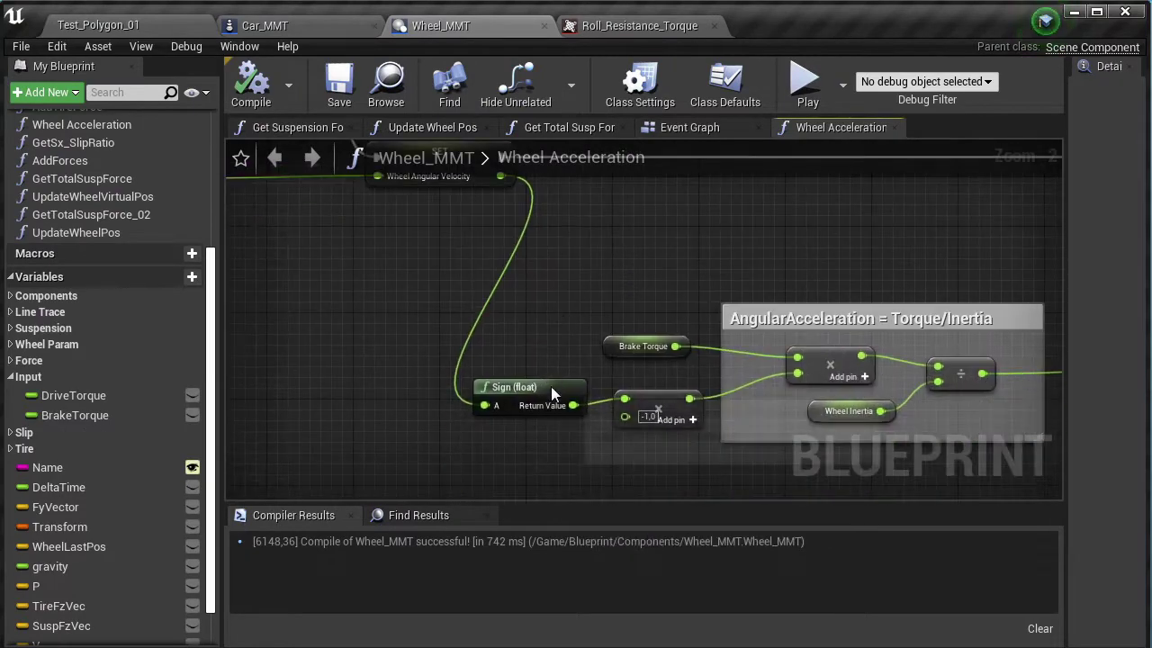
left_click_drag(551, 394, 623, 214)
right_click_drag(623, 214, 569, 288)
scroll(569, 288, "down", 3)
scroll(306, 295, "up", 3)
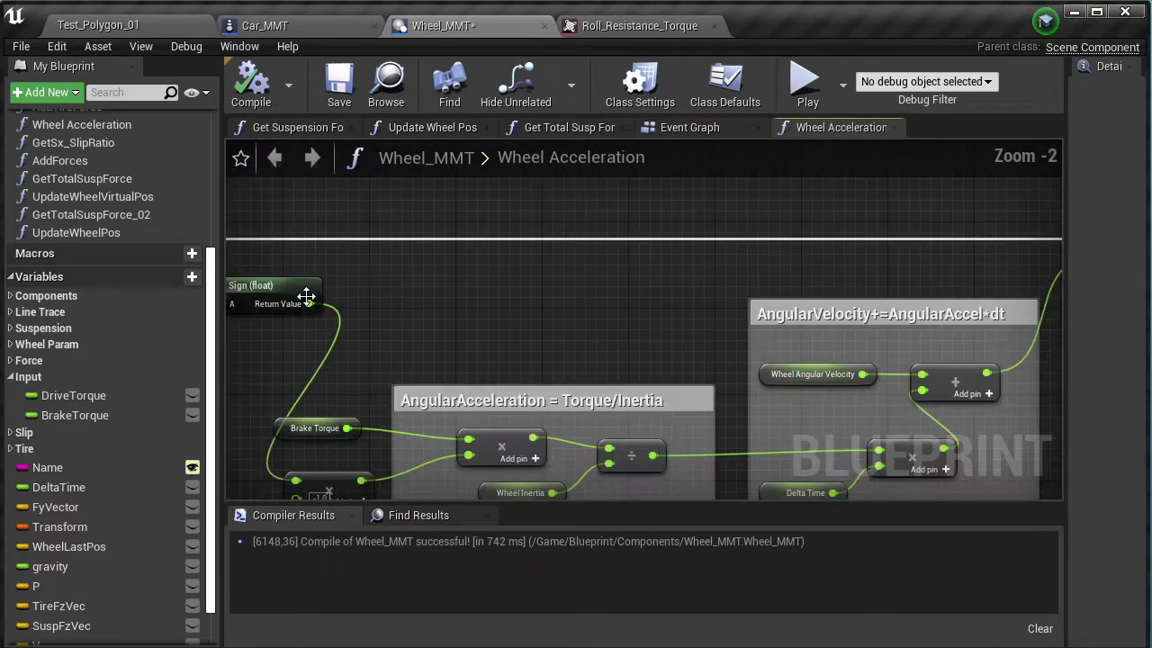
left_click_drag(307, 302, 972, 309)
type("!=")
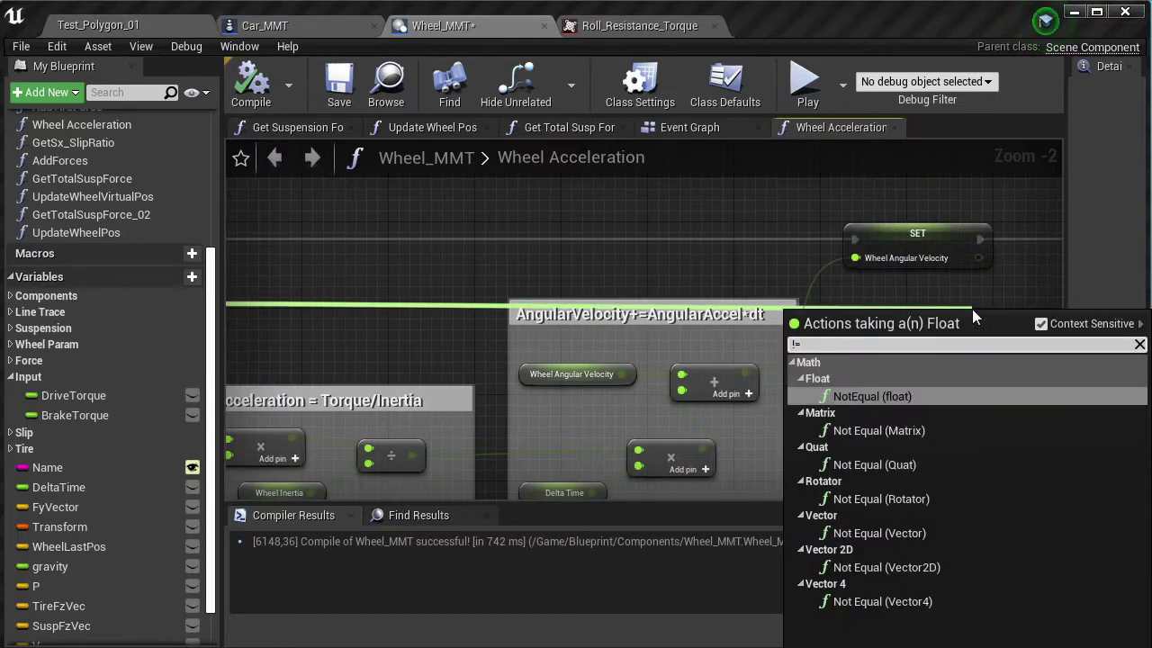
left_click(873, 396)
scroll(879, 389, "down", 1)
right_click_drag(927, 349, 717, 351)
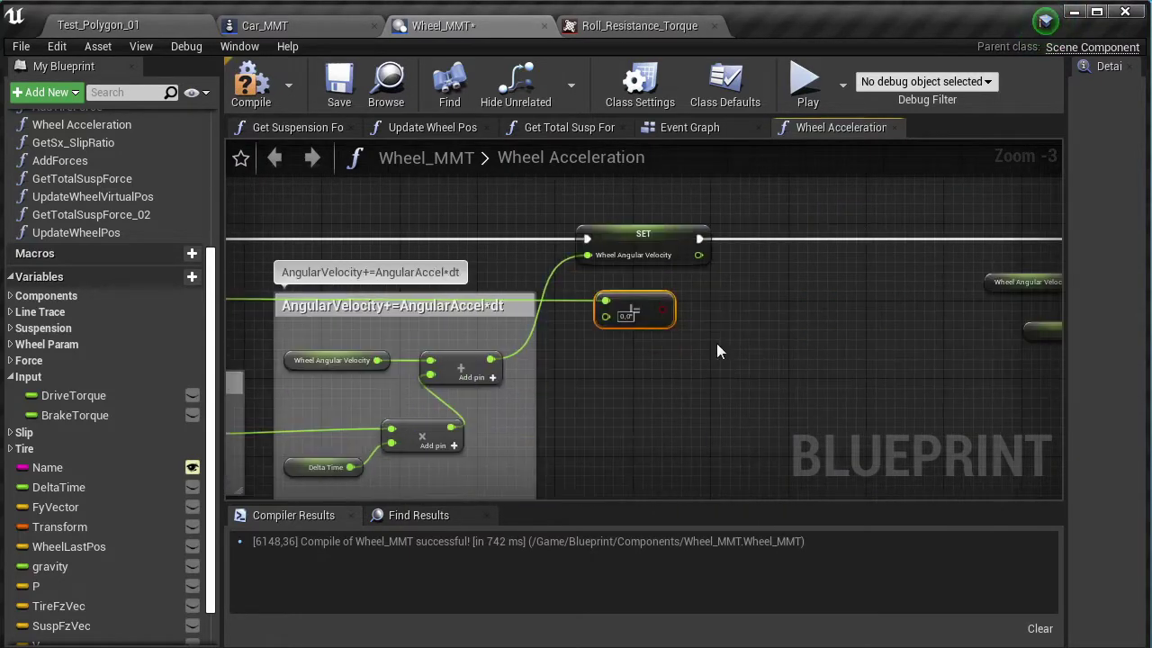
Add a Branch node, route execution into it, and wire the != result to its Condition.
right_click(724, 333)
type("branch")
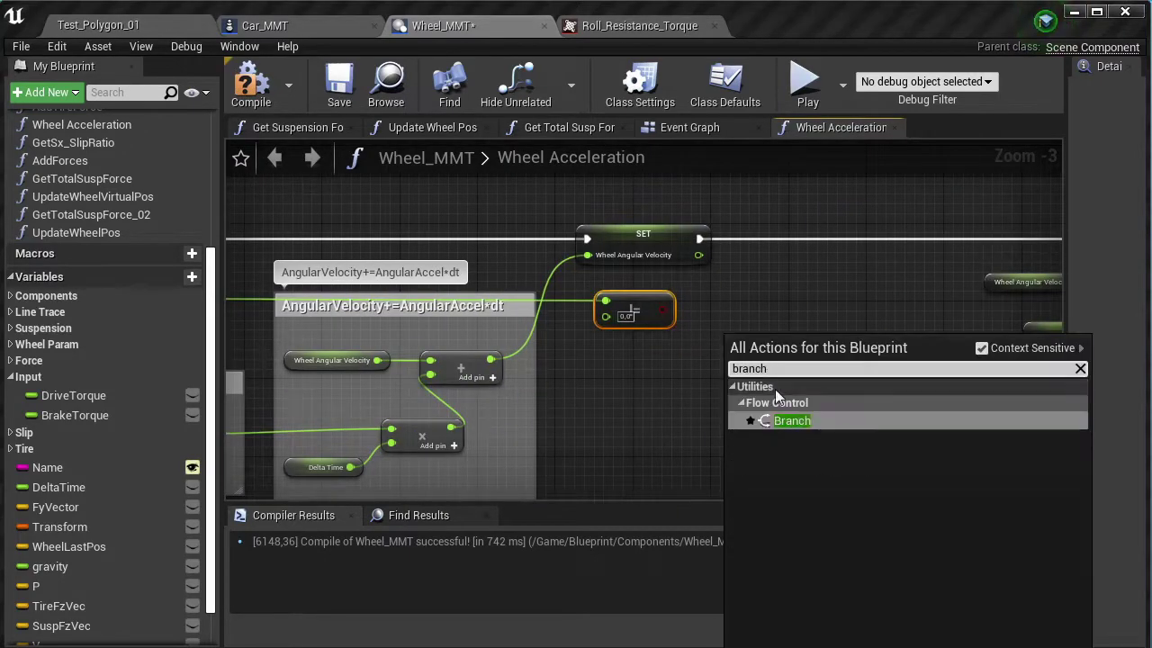
left_click(774, 416)
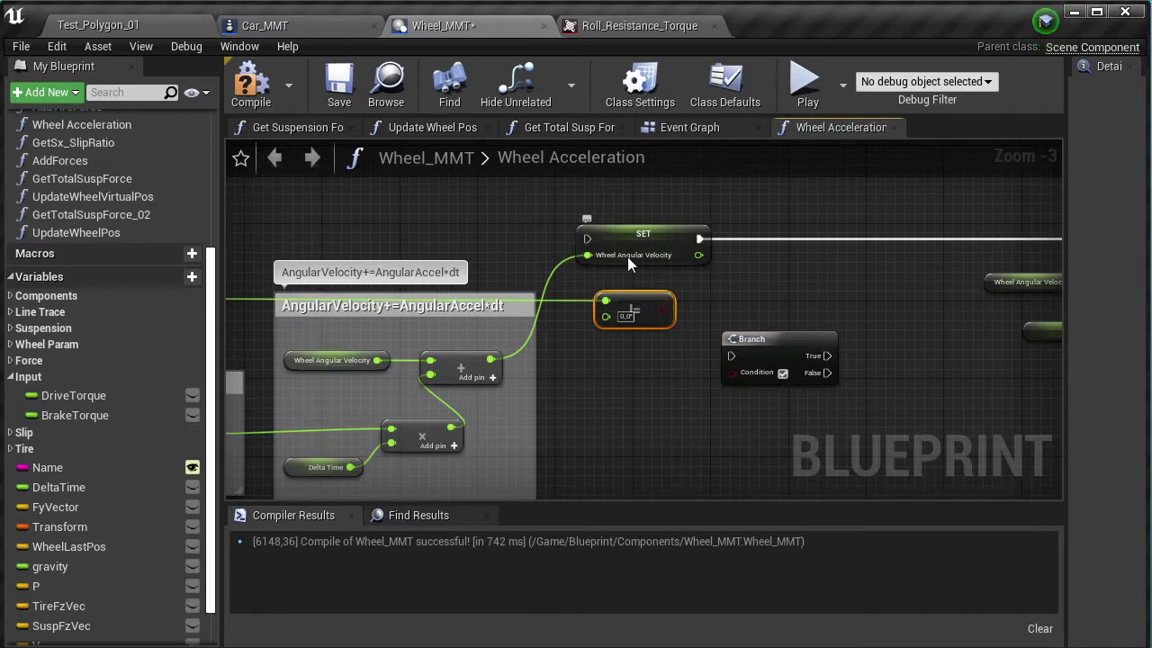
right_click_drag(234, 248, 577, 247)
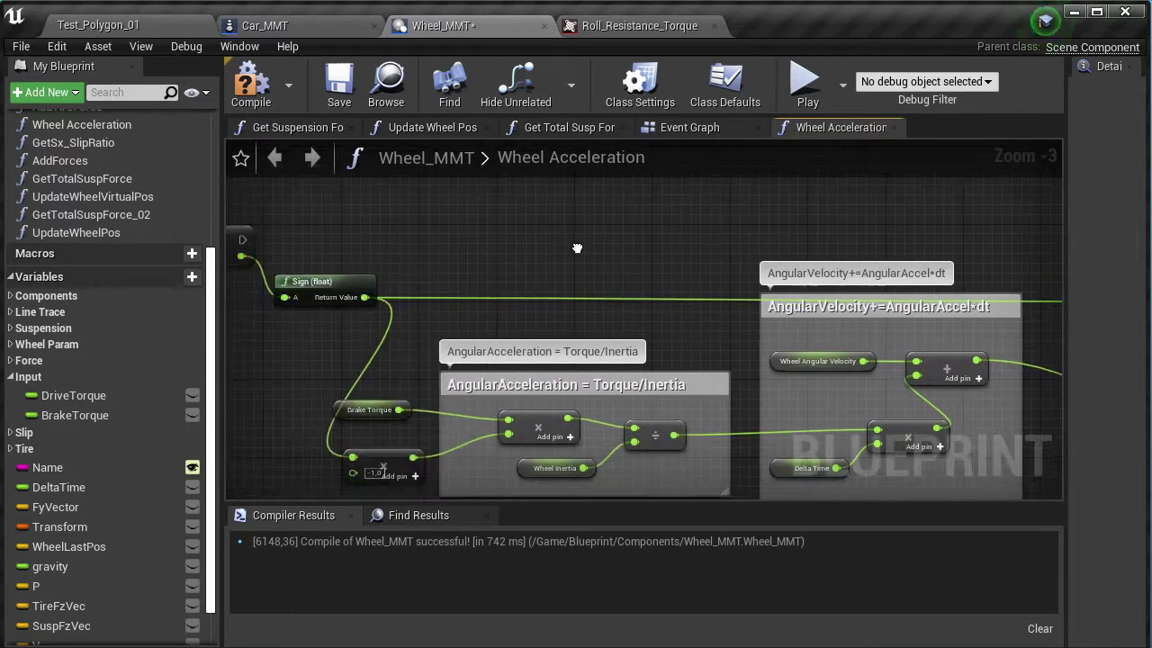
left_click_drag(243, 243, 891, 230)
scroll(836, 275, "down", 3)
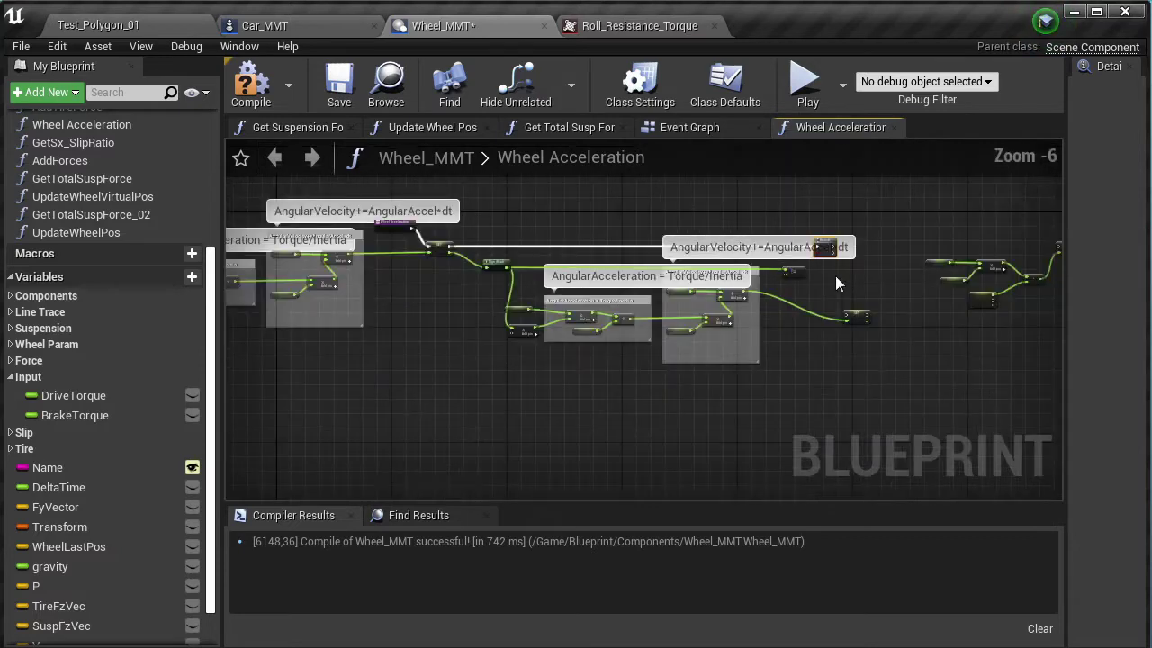
scroll(574, 278, "up", 5)
mouse_move(542, 293)
left_mouse_down()
mouse_move(682, 354)
mouse_move(585, 223)
left_mouse_up()
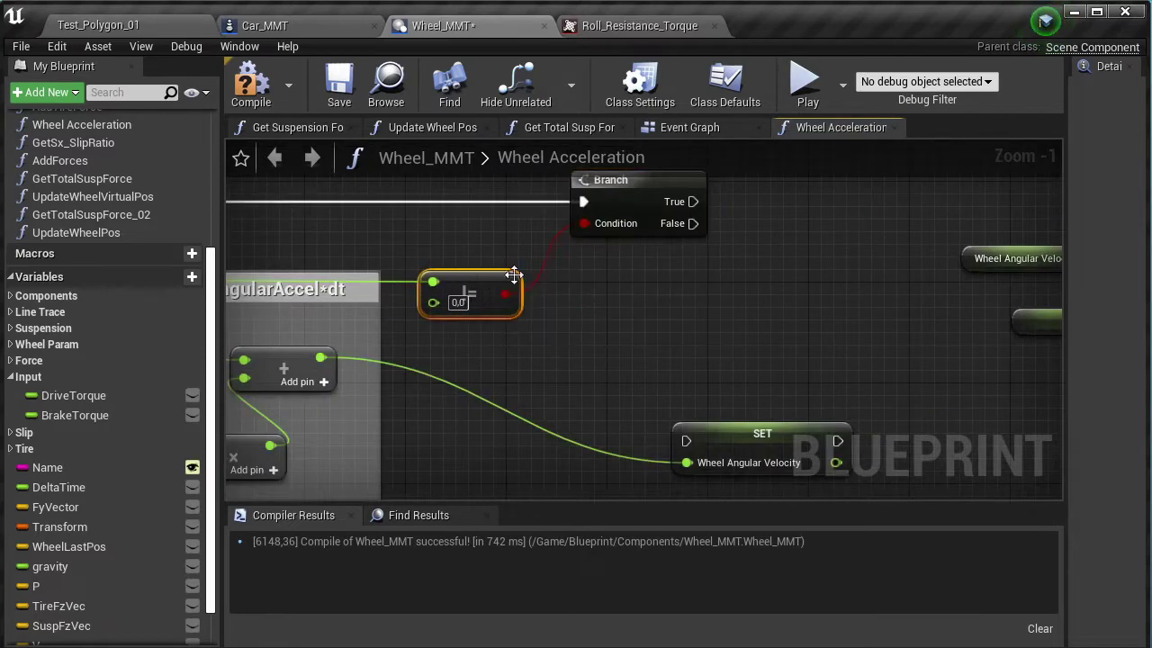
Make room in the graph and add a Sign (float) node on the new velocity sum.
right_click_drag(631, 294, 855, 259)
left_click_drag(724, 257, 837, 252)
right_click_drag(837, 252, 561, 355)
scroll(576, 324, "down", 4)
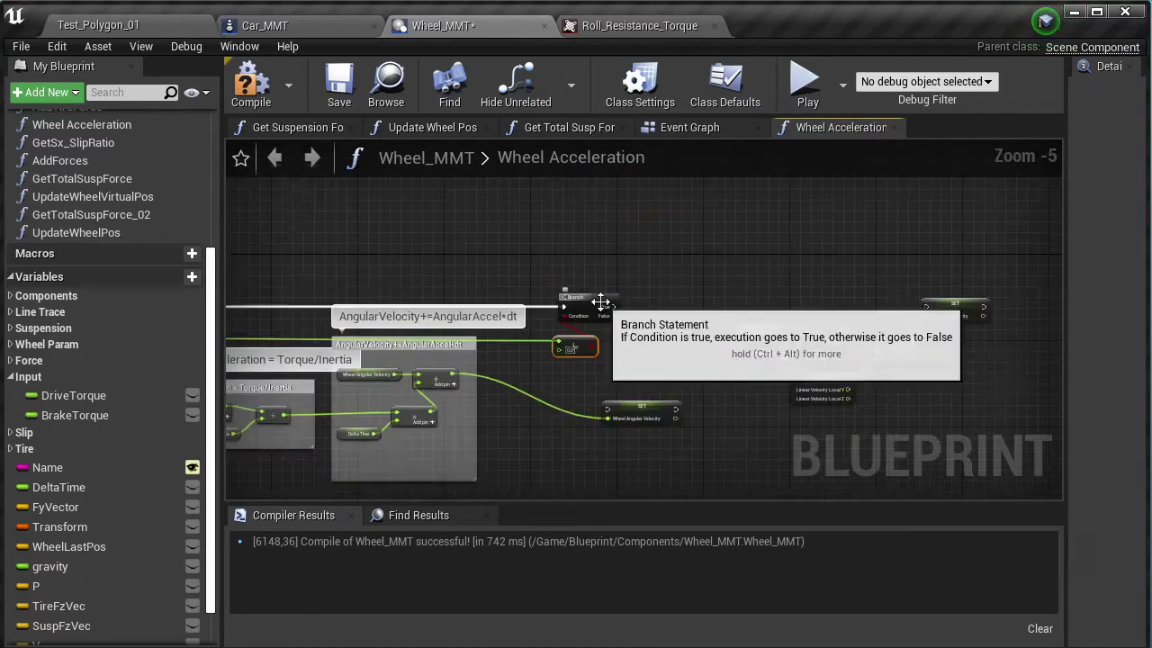
left_click_drag(717, 263, 1000, 404)
left_click_drag(746, 338, 905, 338)
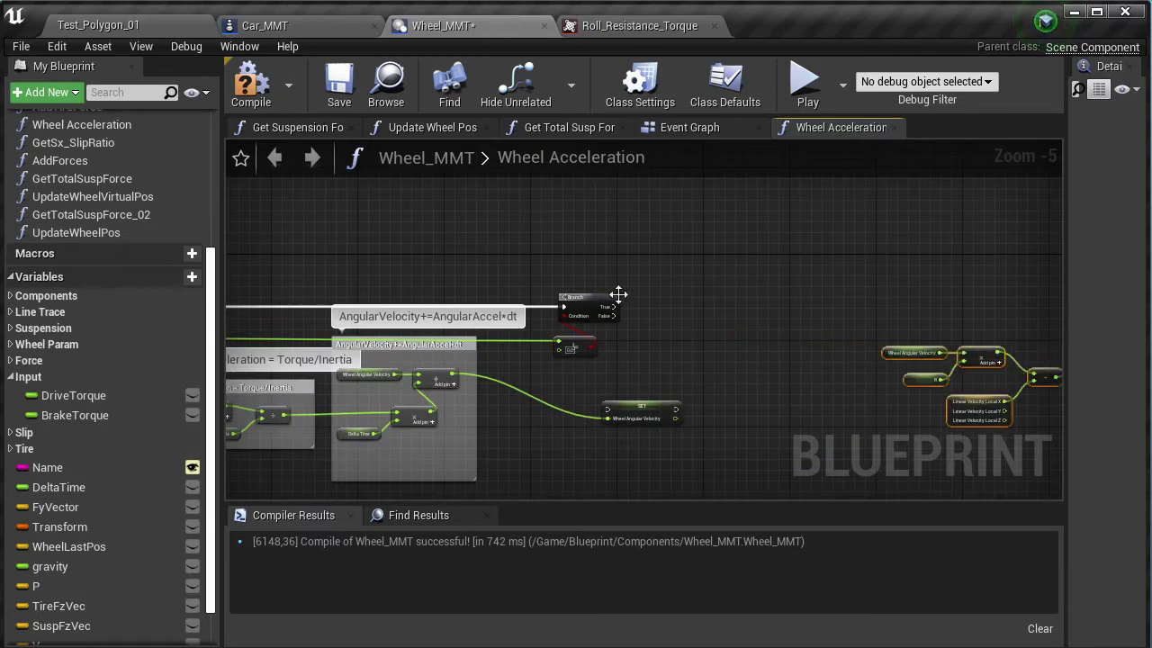
left_click_drag(585, 300, 697, 300)
scroll(614, 301, "up", 3)
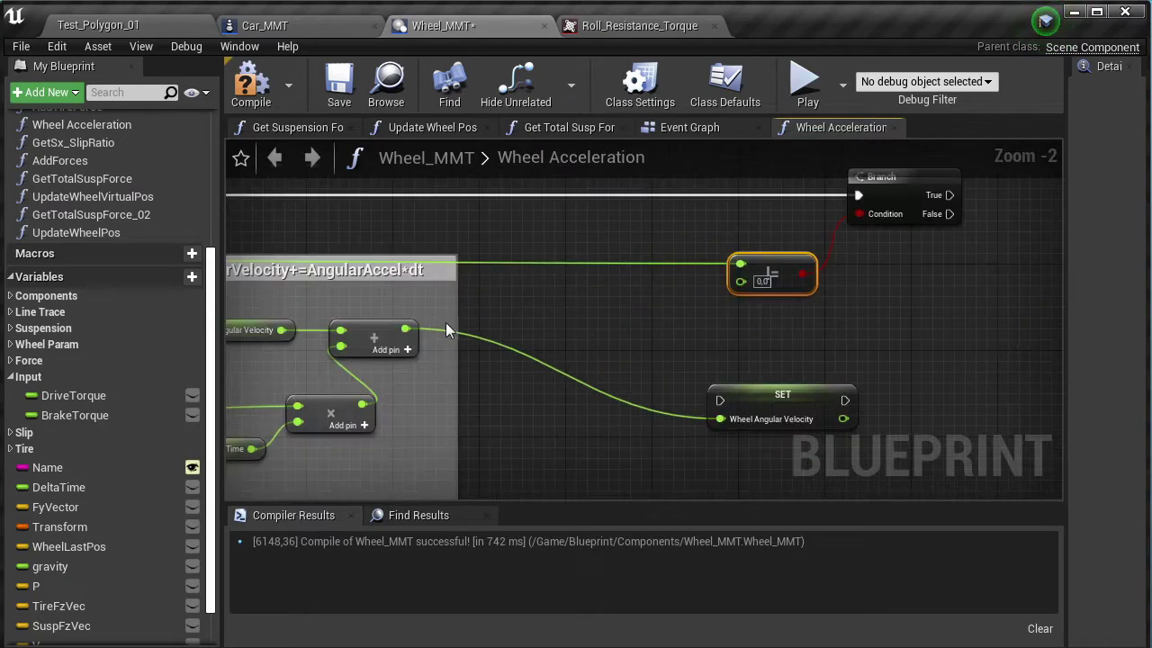
left_click_drag(405, 328, 529, 331)
type("sign")
left_click(617, 414)
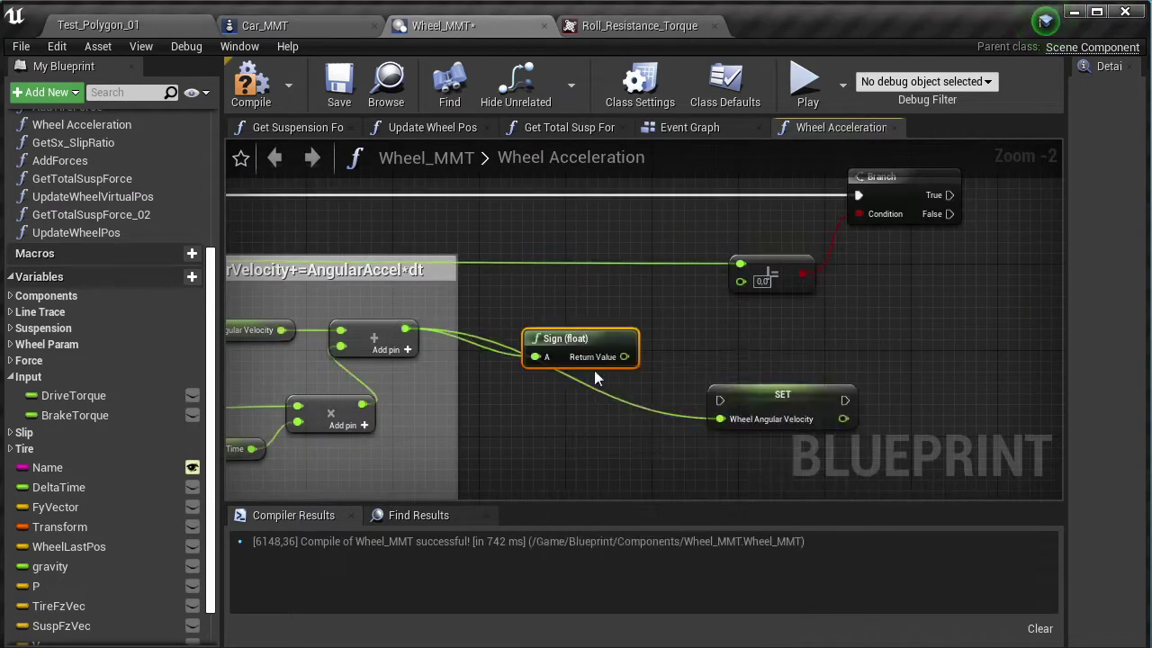
mouse_move(594, 370)
left_mouse_down()
mouse_move(594, 348)
mouse_move(741, 281)
mouse_move(714, 288)
left_mouse_up()
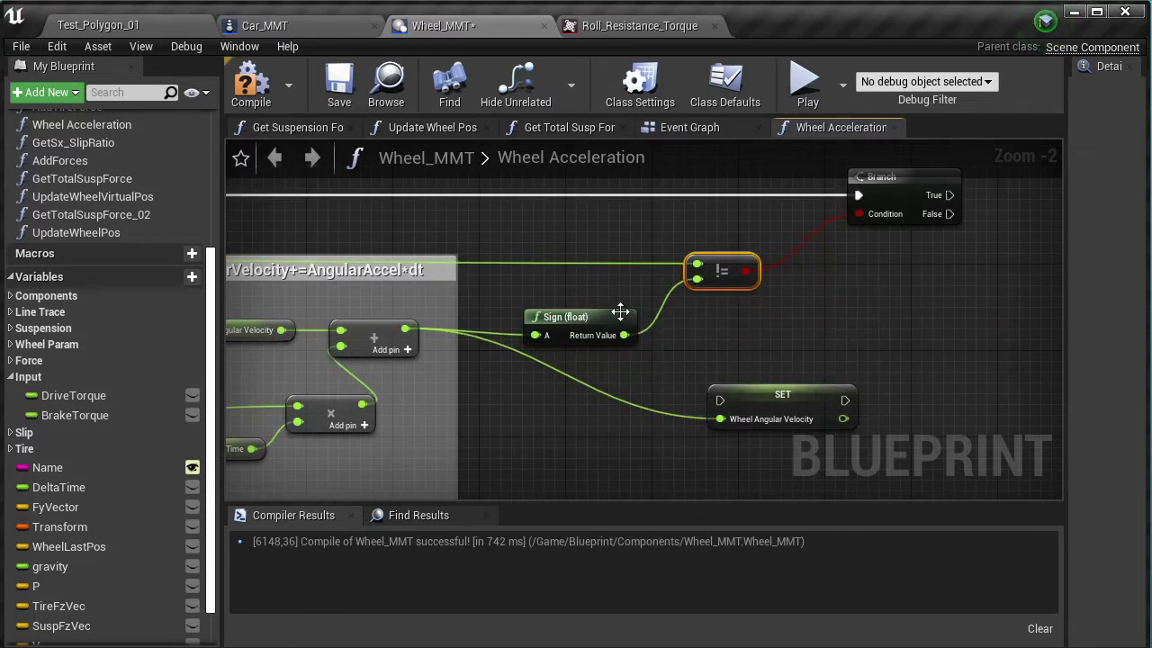
Wire the new Sign into the != node and label the check 'zero cross check'.
left_click_drag(790, 232, 527, 355)
type("cze")
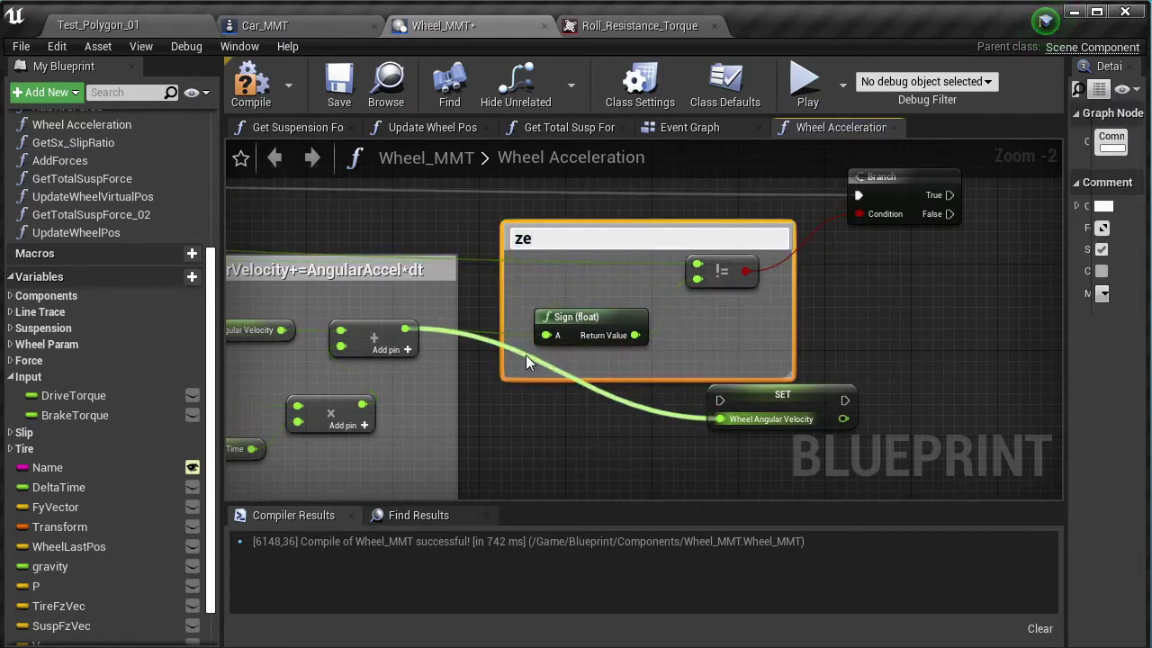
type("ro cross ch")
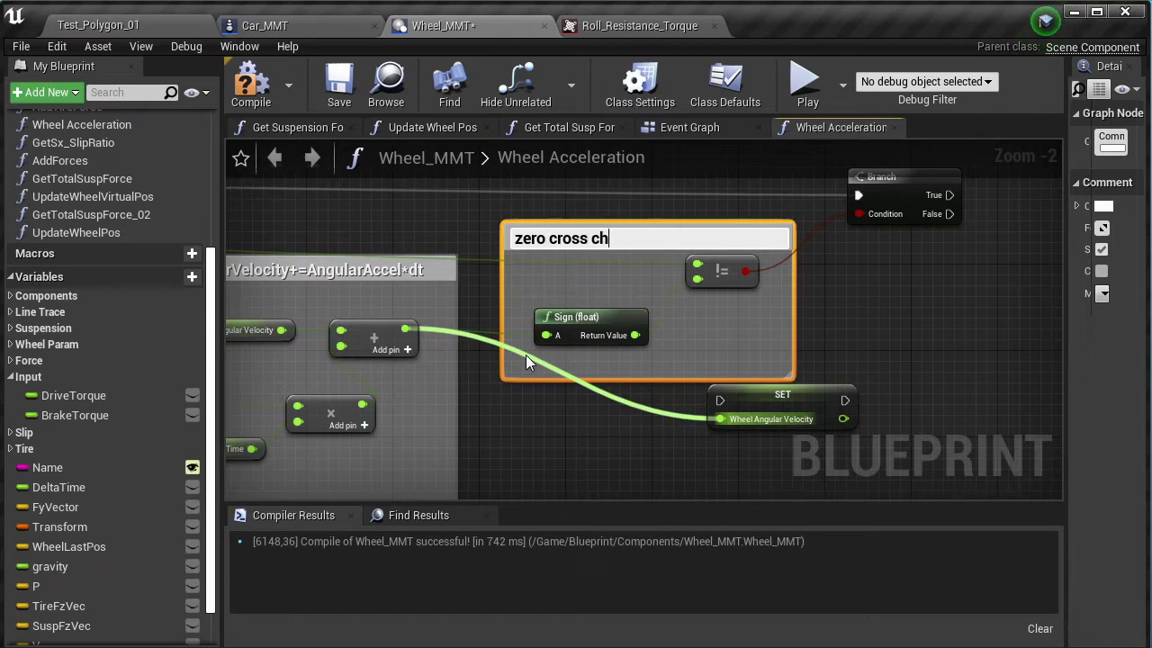
type("eck")
key("Return")
left_click(527, 360)
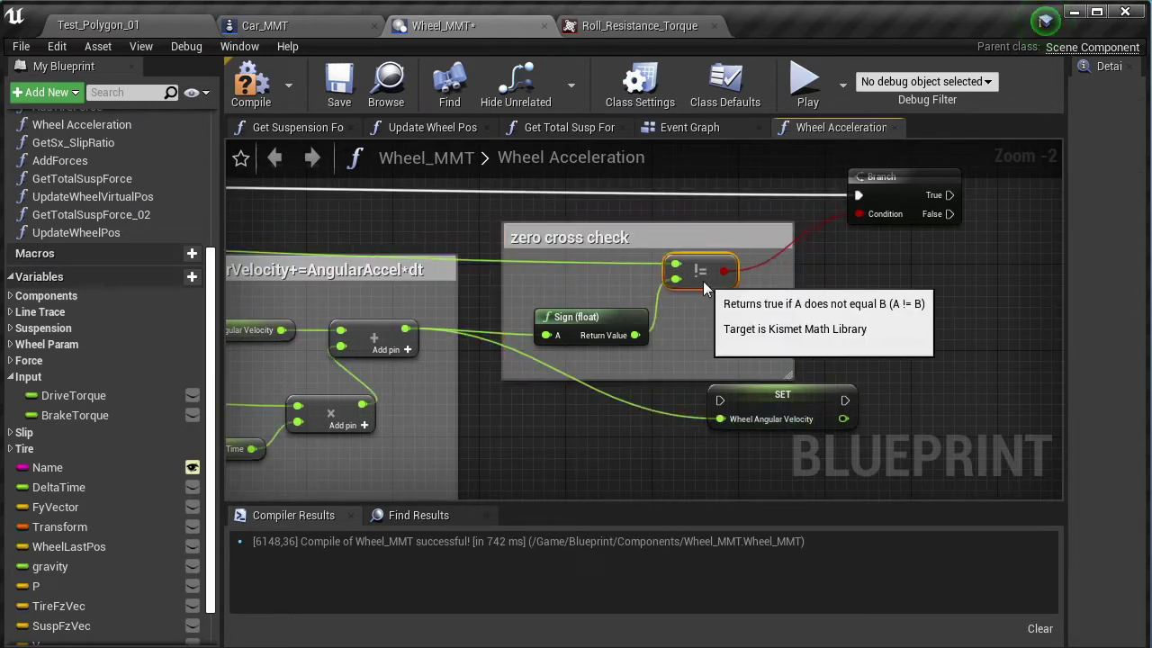
scroll(758, 321, "down", 2)
scroll(743, 382, "down", 1)
scroll(743, 382, "up", 4)
Duplicate the SET Wheel Angular Velocity node, wiring Branch True to the copy and False to the original.
left_click(682, 438)
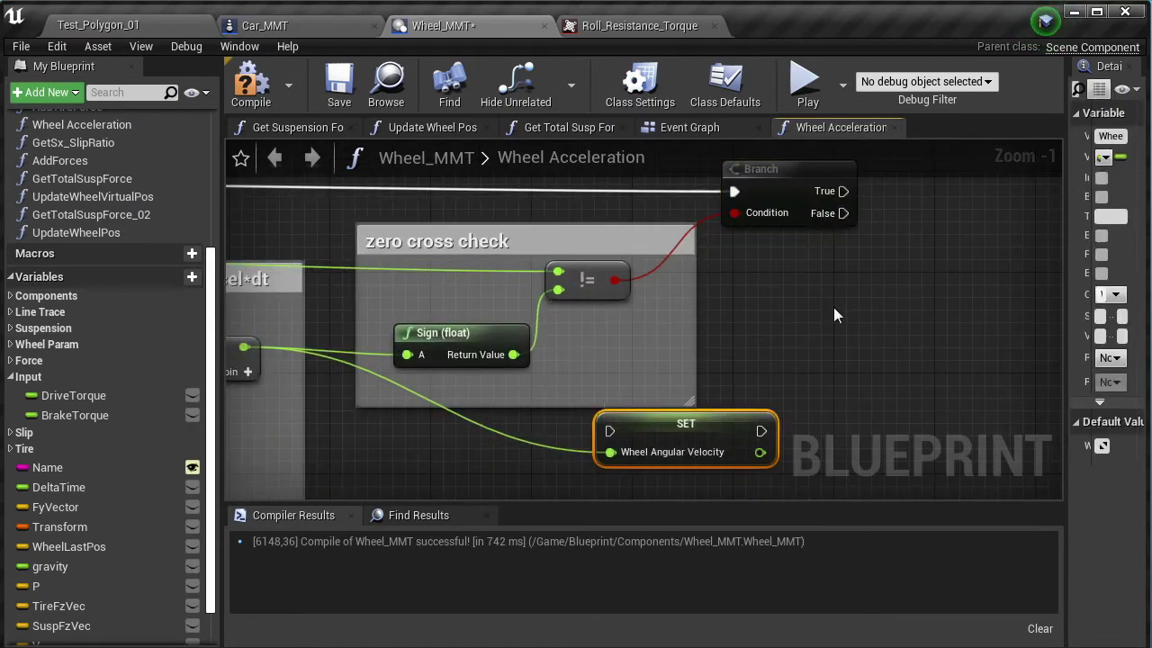
key("ctrl+w")
right_click_drag(836, 316, 605, 360)
left_click_drag(759, 339, 776, 228)
left_click_drag(621, 248, 714, 237)
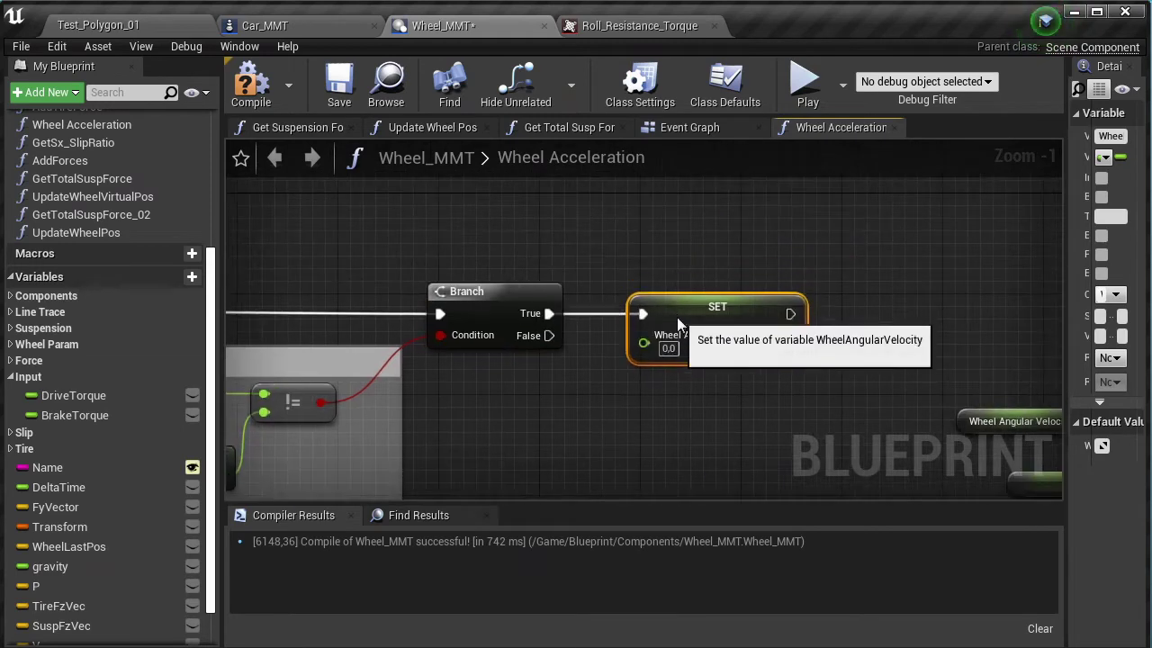
right_click_drag(677, 317, 526, 327)
mouse_move(619, 198)
left_mouse_down()
mouse_move(387, 414)
mouse_move(753, 267)
left_mouse_up()
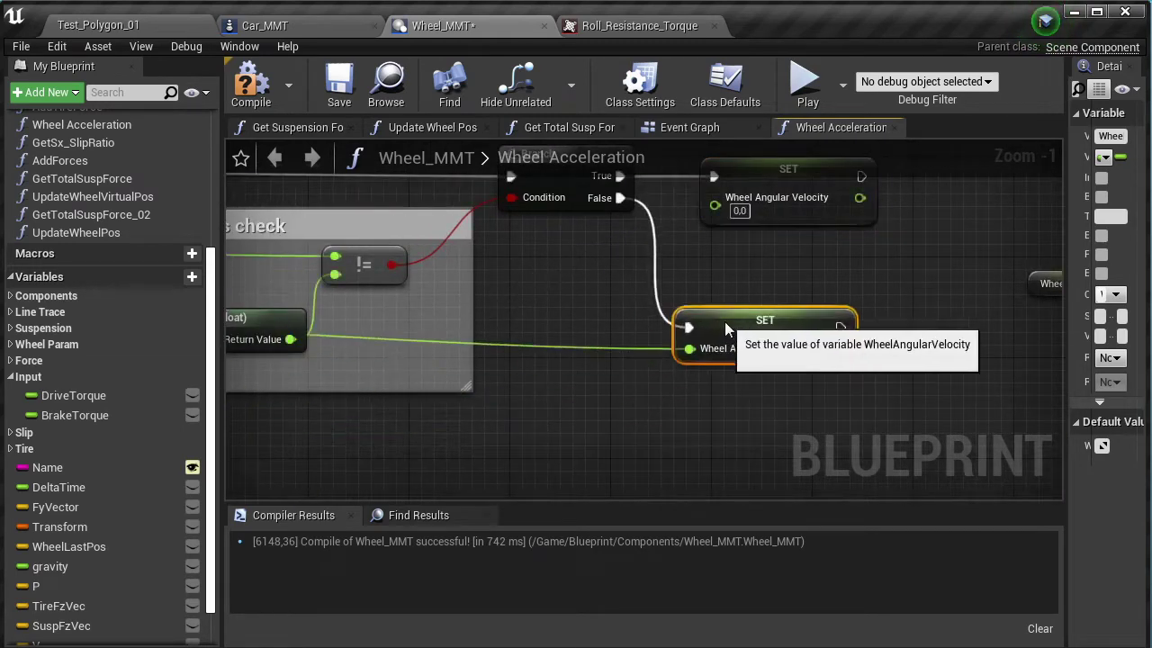
Tidy the velocity wire with aligned bend points and reposition the SET nodes.
right_click_drag(435, 300, 736, 279)
double_click(736, 280)
left_click_drag(734, 281, 490, 408)
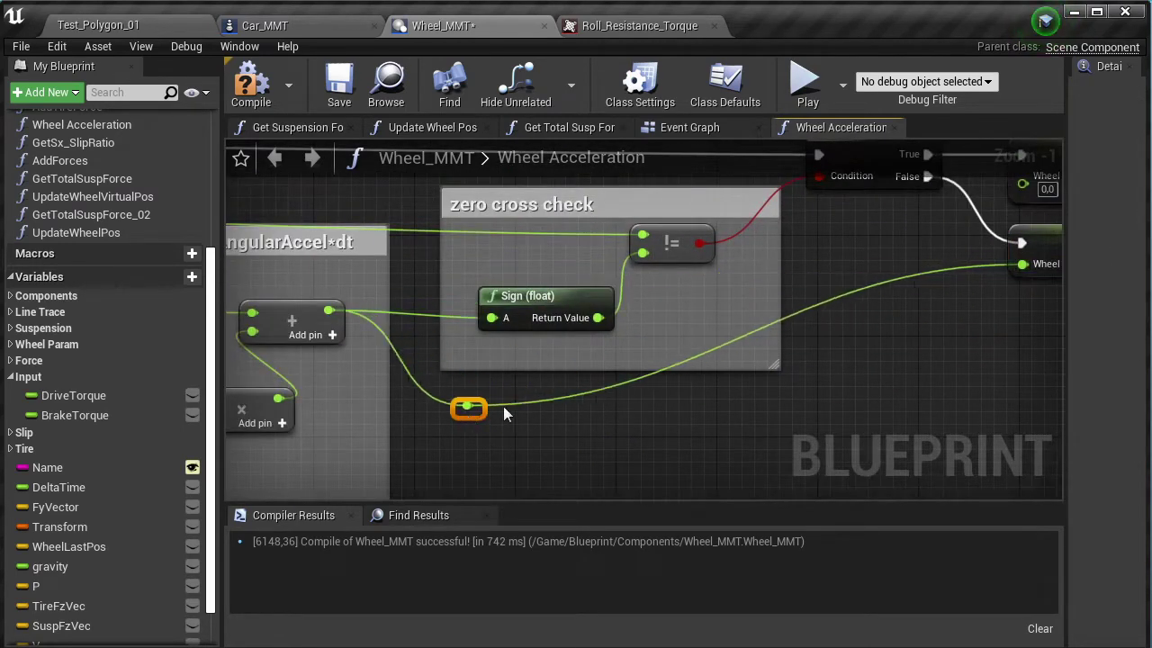
right_click_drag(839, 415, 851, 463)
left_click_drag(592, 362, 578, 335)
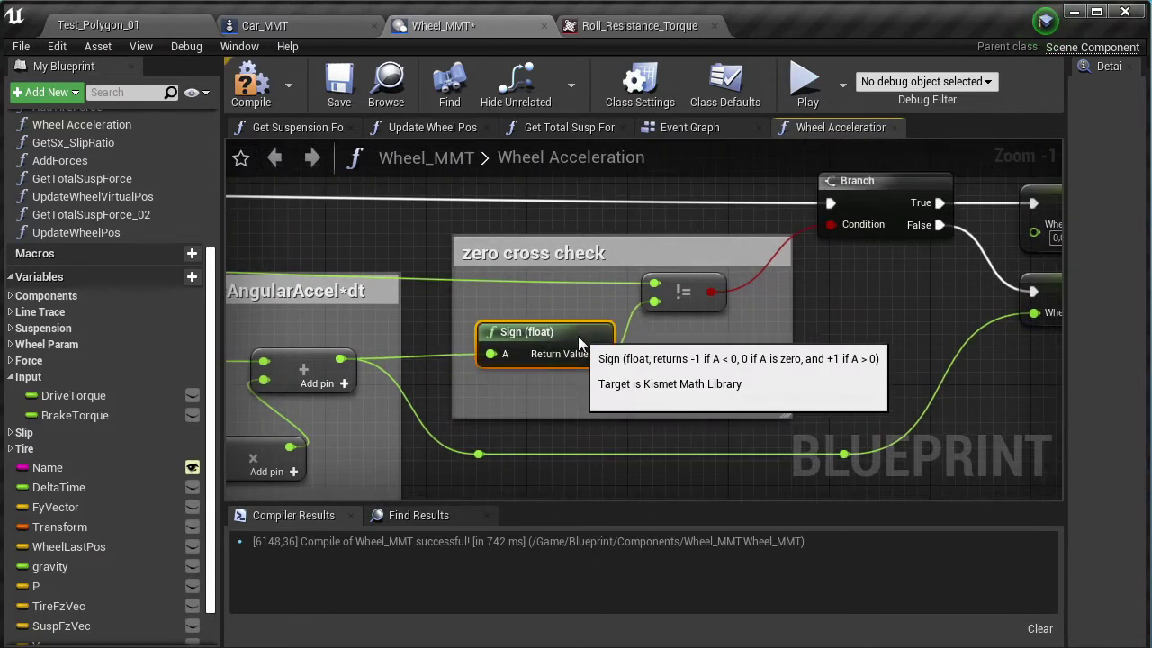
left_click_drag(480, 457, 478, 419)
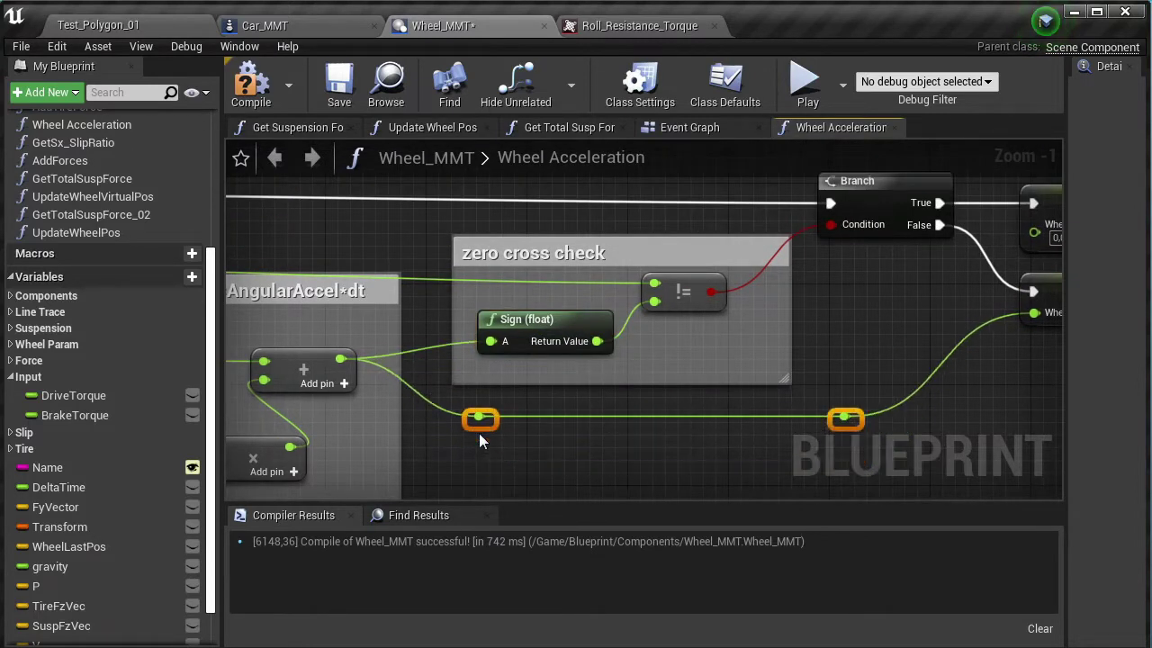
left_click(524, 445)
mouse_move(783, 419)
right_mouse_down()
mouse_move(561, 417)
mouse_move(679, 436)
mouse_move(634, 446)
right_mouse_up()
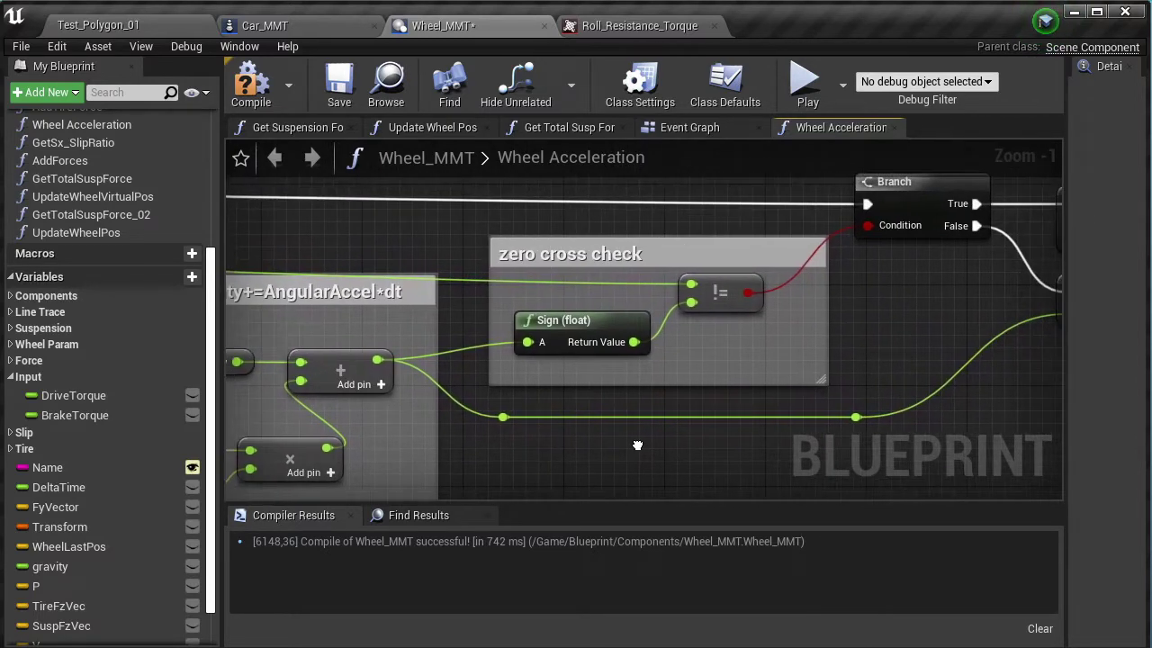
left_click(504, 423)
right_click_drag(544, 446, 758, 429)
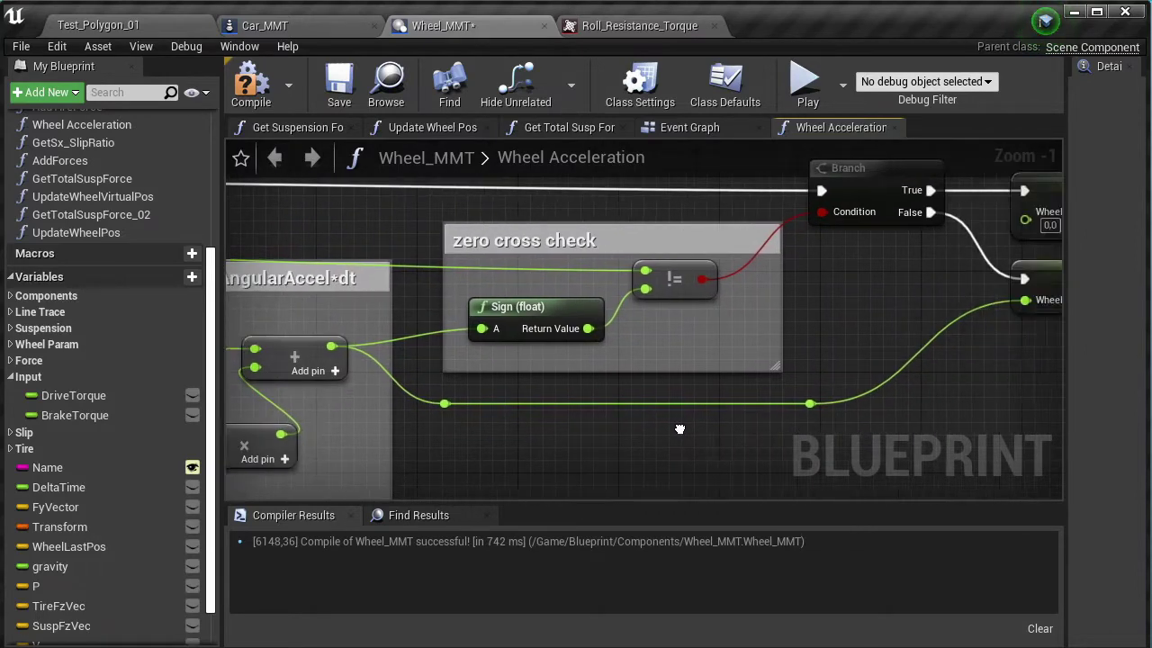
right_click_drag(758, 429, 404, 450)
mouse_move(522, 455)
right_mouse_down()
mouse_move(524, 426)
mouse_move(426, 426)
right_mouse_up()
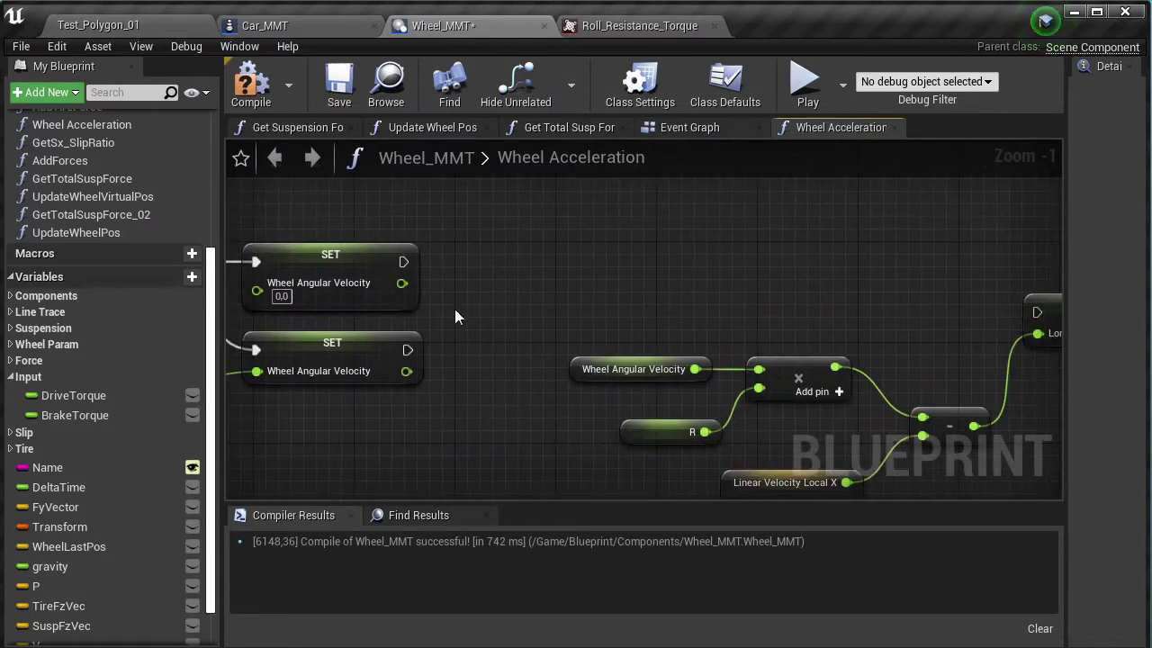
Connect the SET node's exec output to the LongSlipVelocity SET node.
left_click_drag(402, 261, 1036, 313)
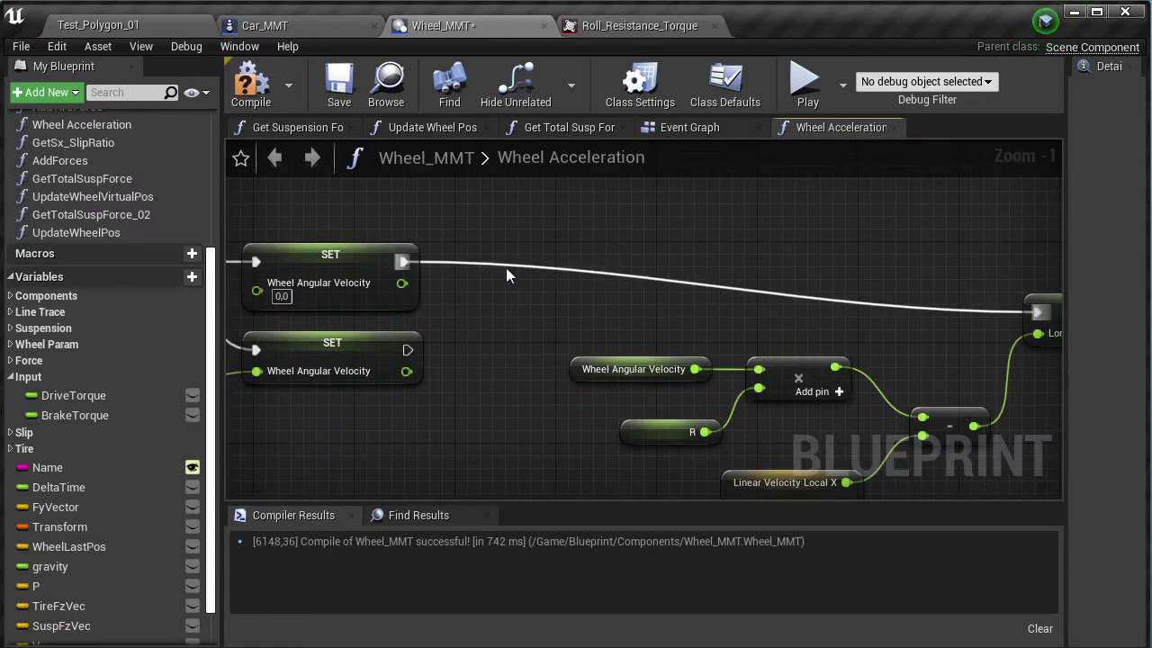
scroll(505, 323, "down", 1)
scroll(504, 323, "down", 2)
left_click_drag(882, 270, 618, 430)
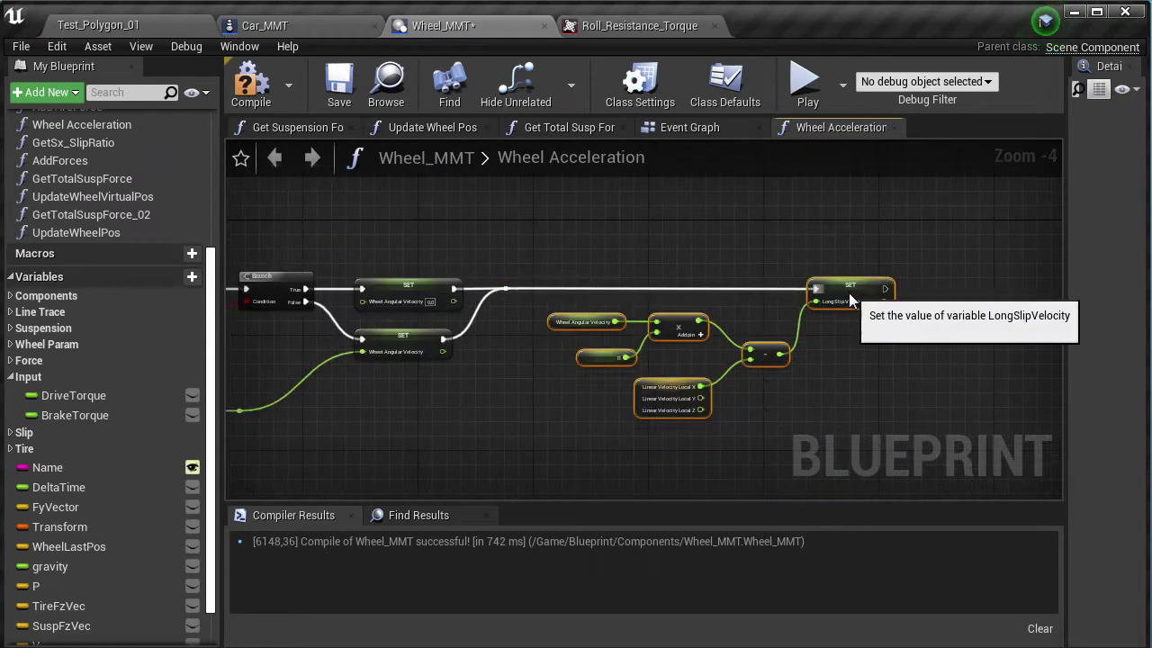
scroll(630, 342, "up", 4)
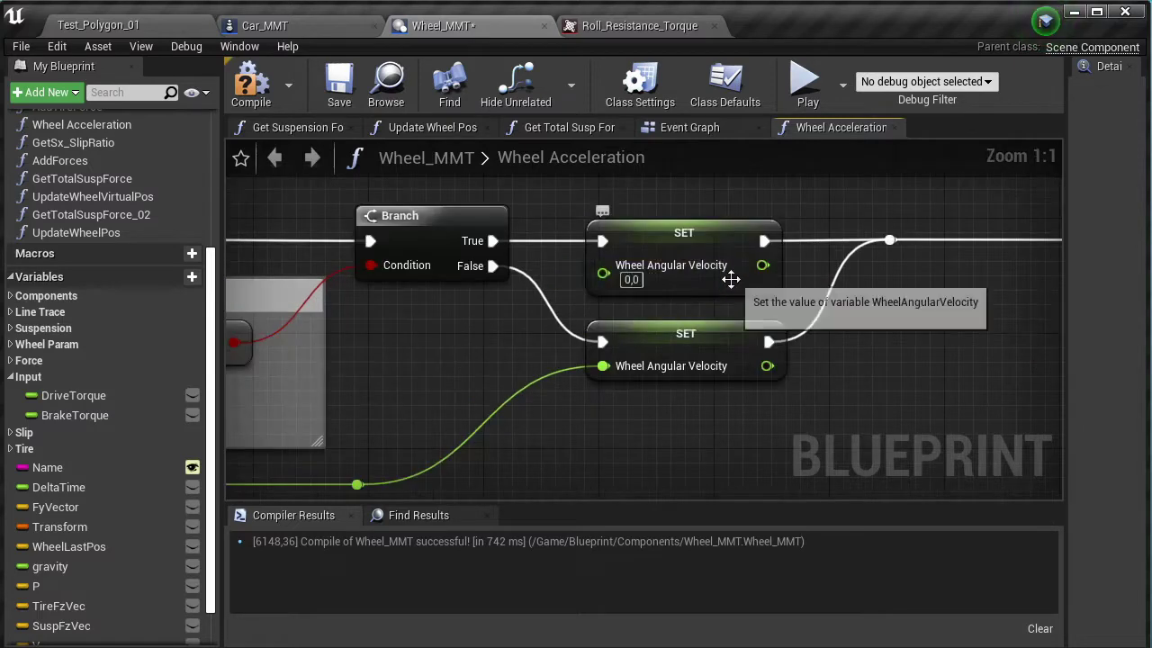
scroll(836, 388, "down", 3)
scroll(836, 389, "down", 2)
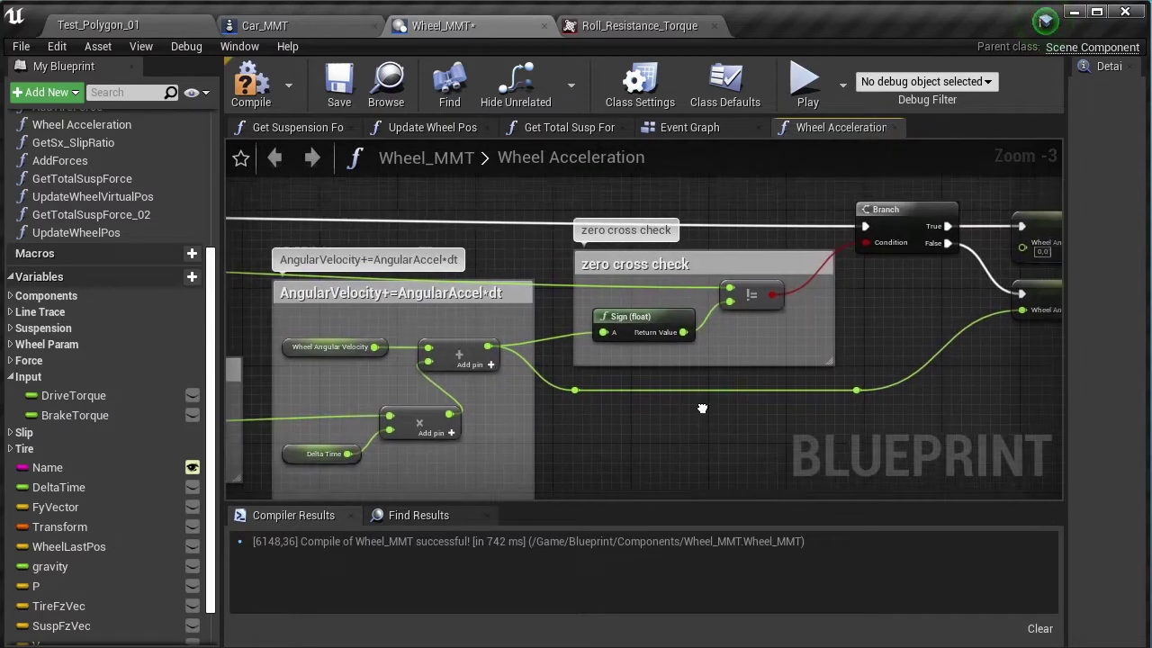
scroll(836, 388, "down", 1)
Save Wheel_MMT and start playing Test_Polygon_01 in fullscreen.
left_click(21, 46)
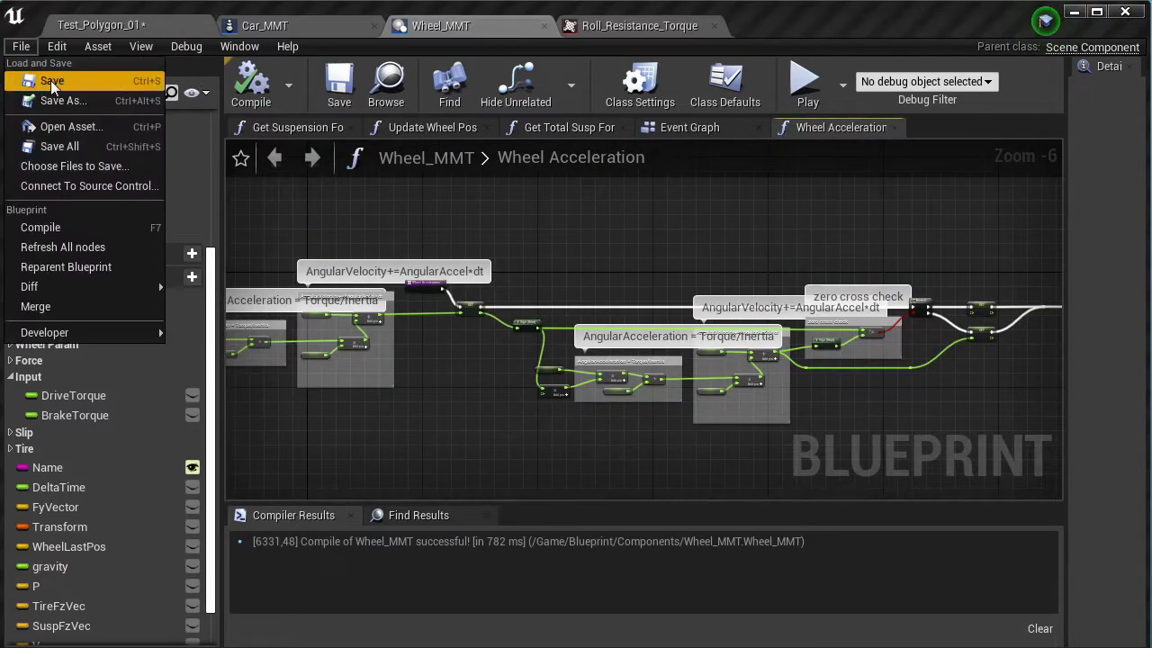
left_click(36, 80)
left_click(140, 27)
left_click(797, 100)
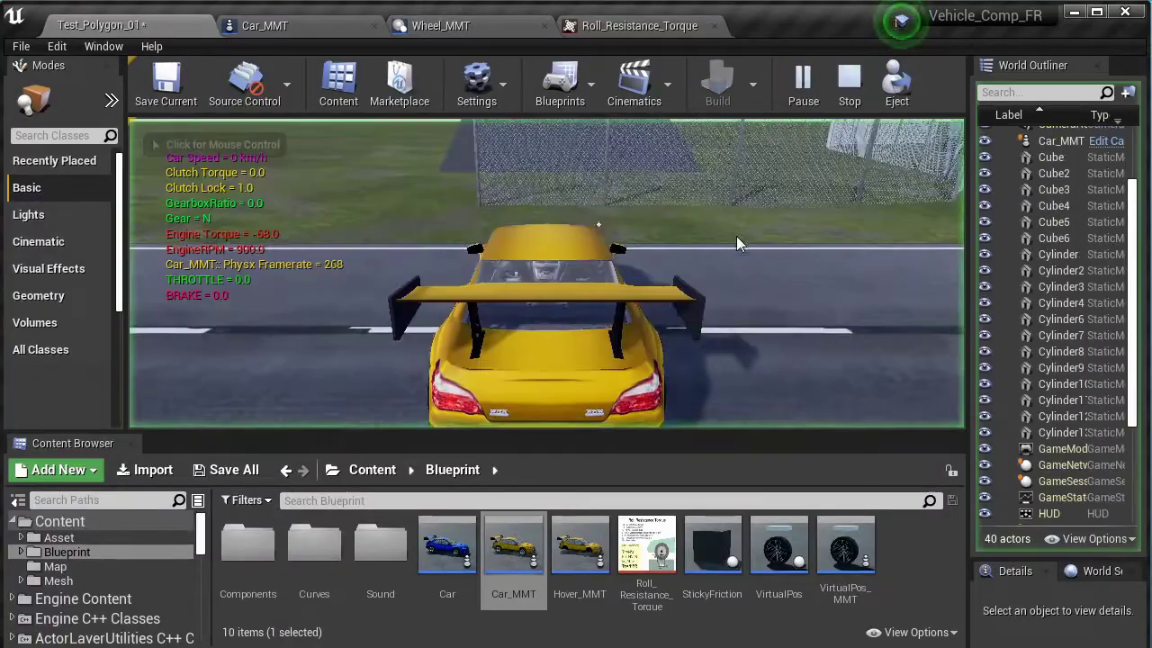
key("F11")
left_click(576, 324)
Drive the car to 67 km/h in gear 2 while switching cameras, then brake to 23 km/h.
key("s")
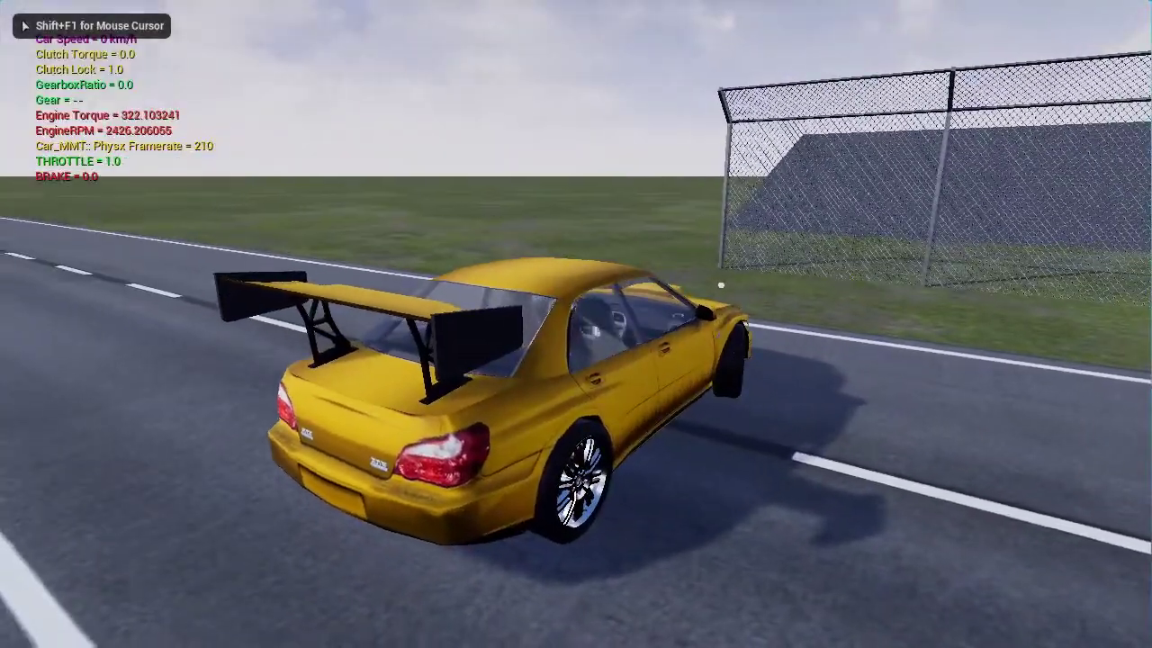
key("w")
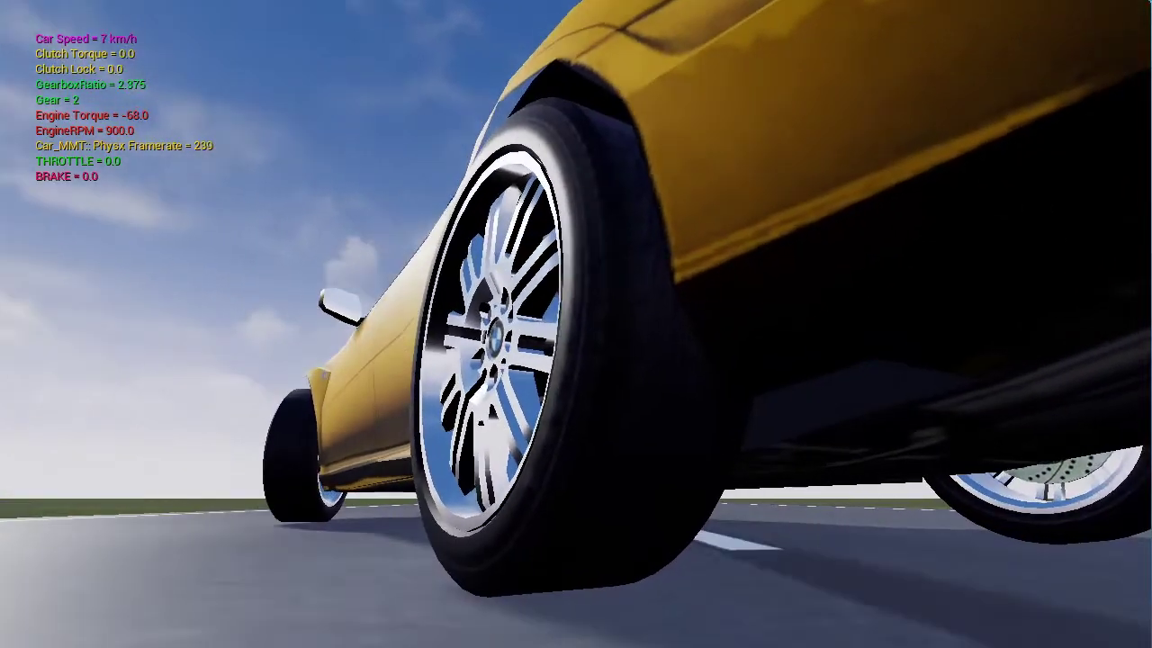
key("c")
key("Up")
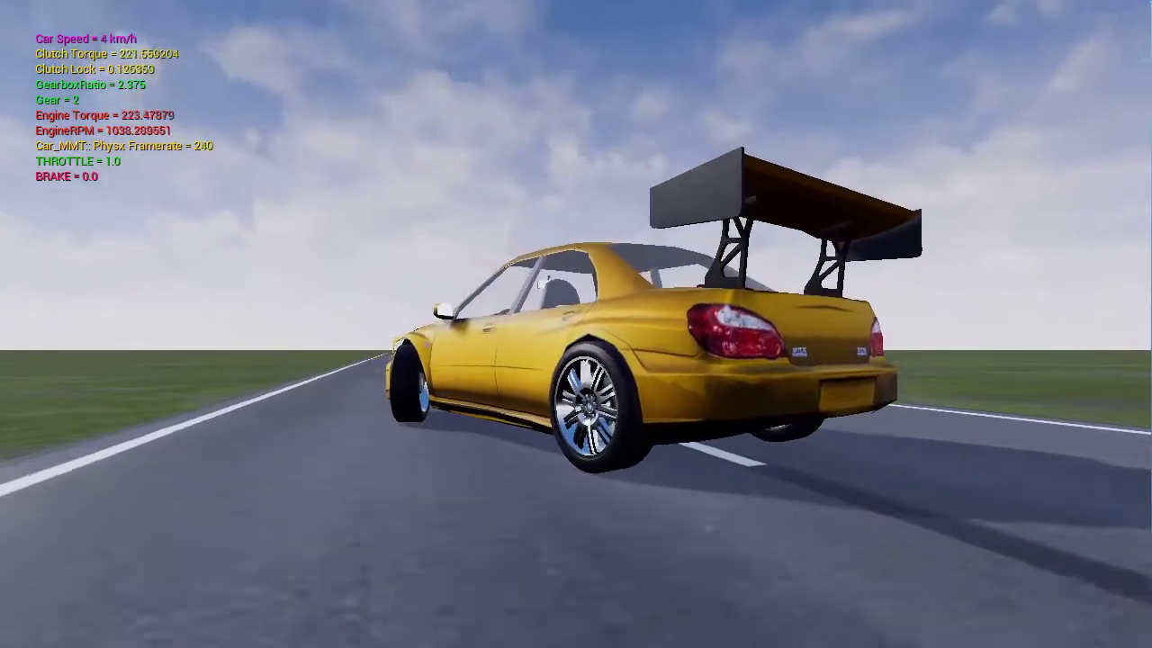
key("c")
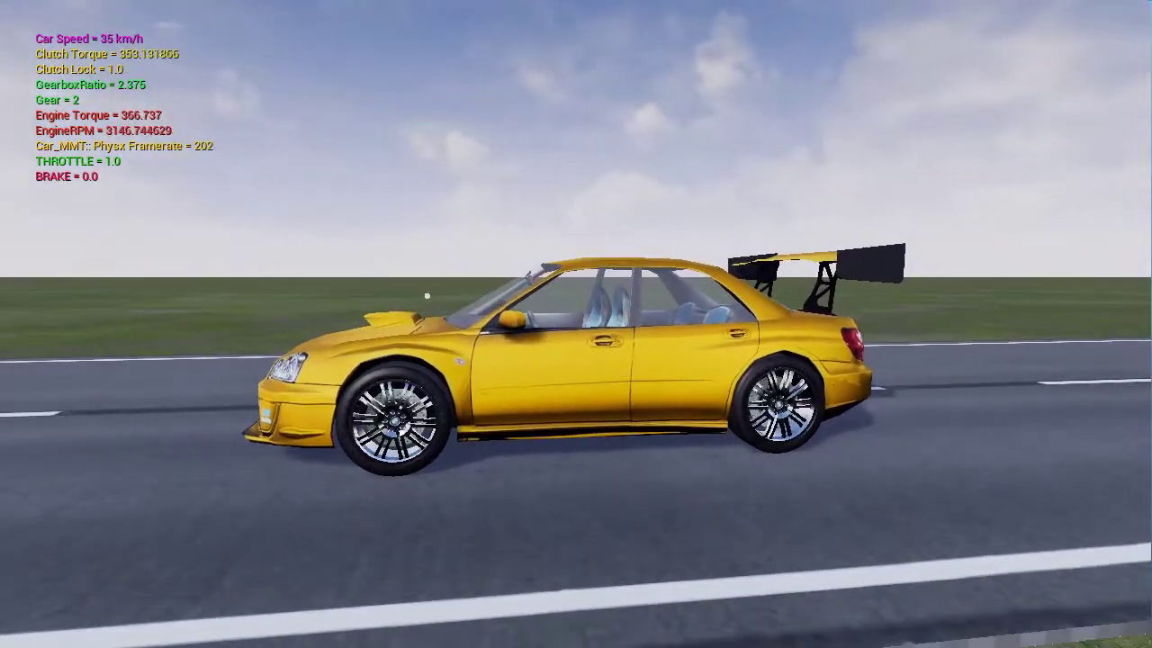
key("Down")
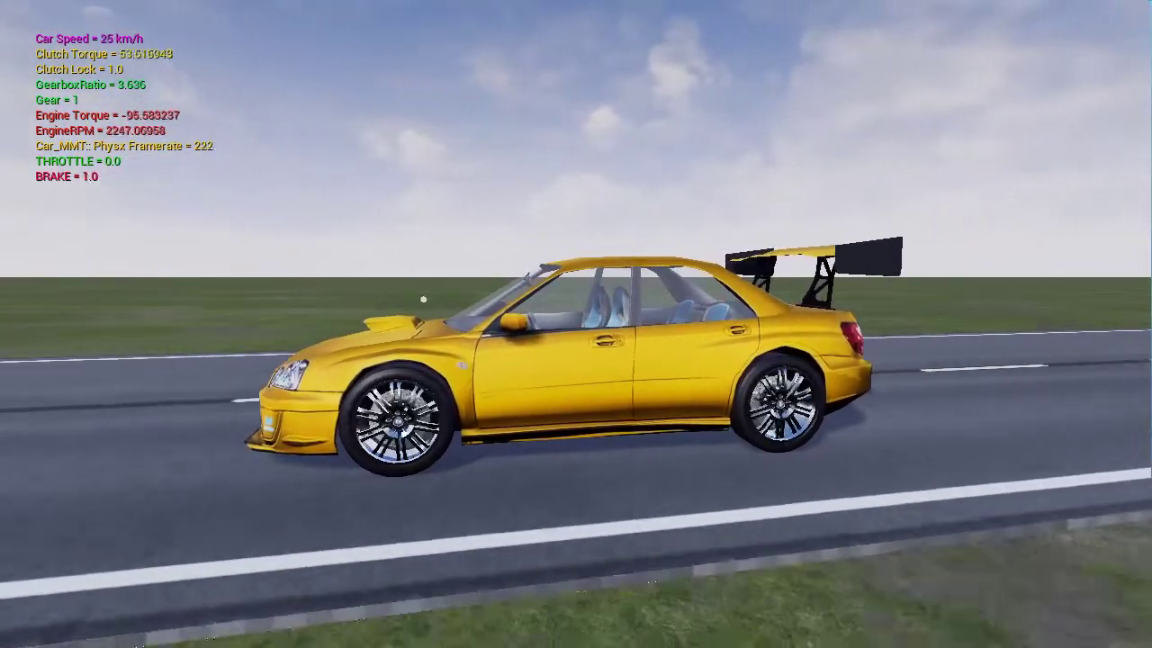
key("w")
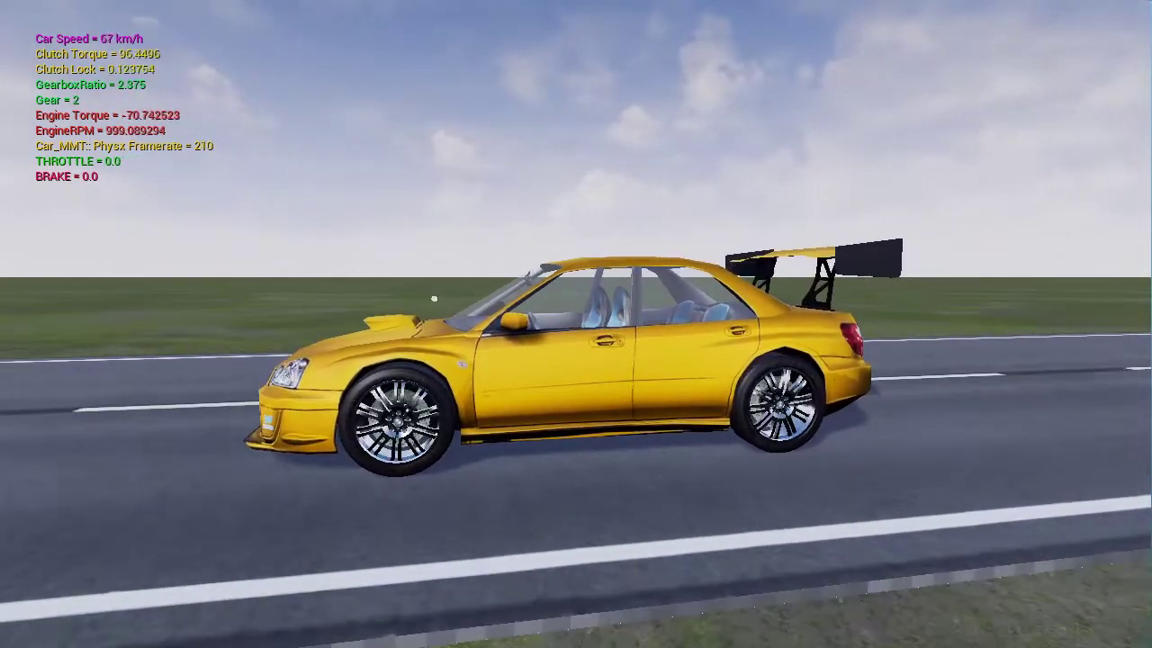
key("s")
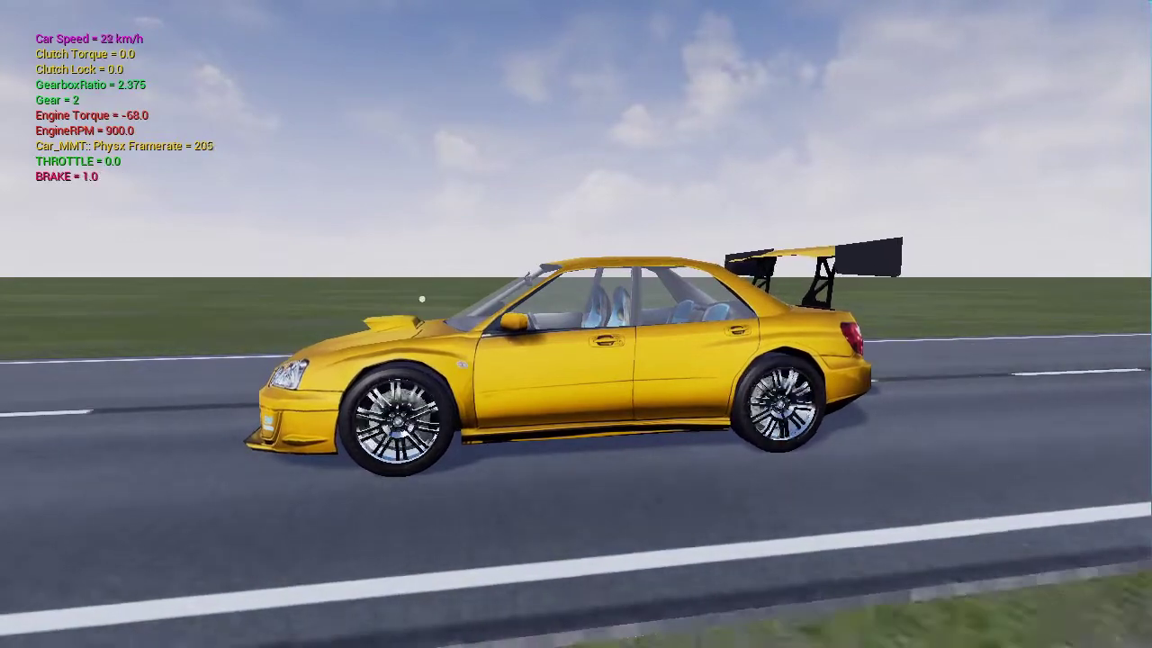
Stop the play session and view the Roll_Resistance_Torque image with f=f0*(1+0.0005*V^2) and Trr=N*f*R.
key("Escape")
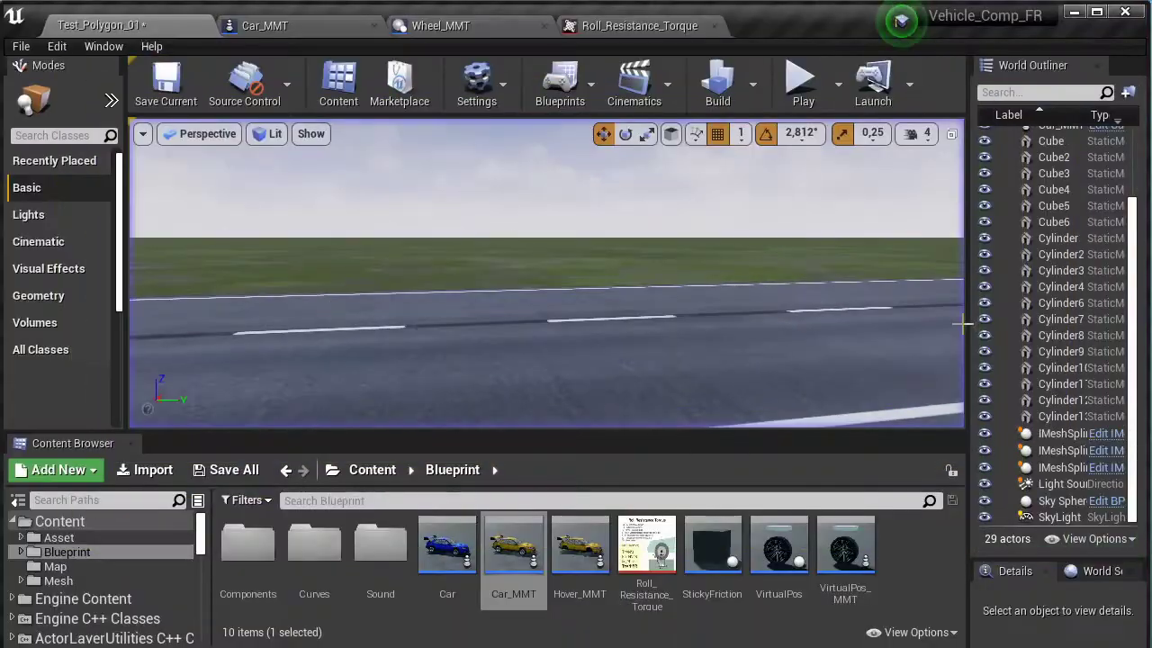
left_click(601, 31)
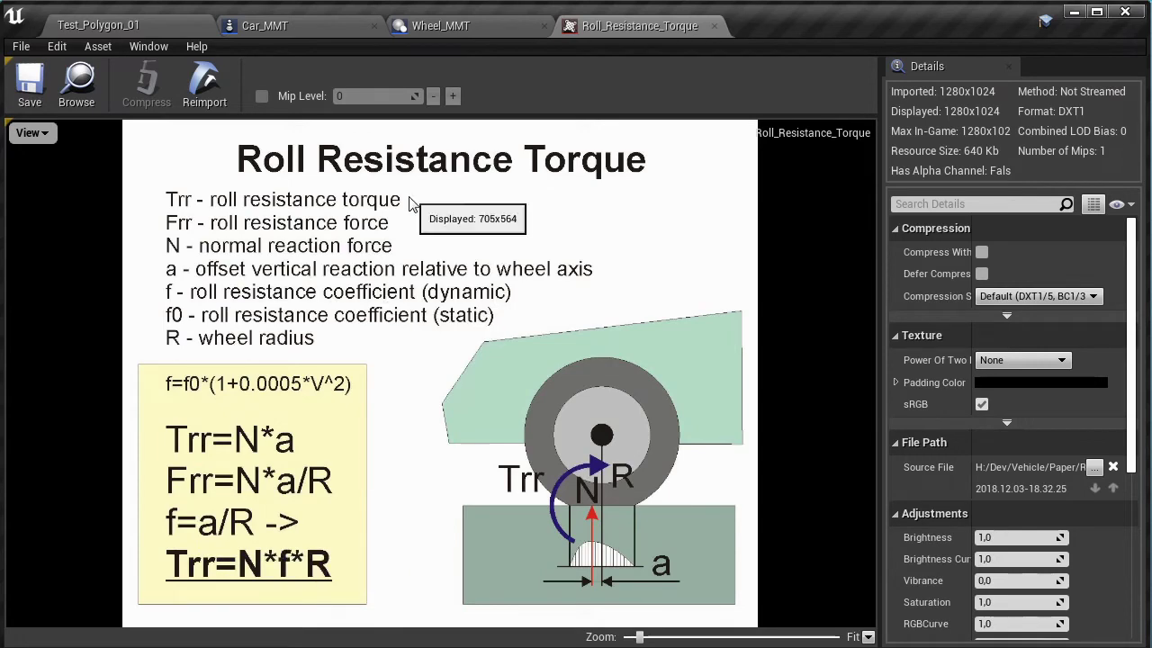
Switch back to the Wheel_MMT blueprint showing the zero-cross check.
left_click(441, 27)
Insert a multiply node between Brake Torque and the Add node.
scroll(522, 378, "up", 2)
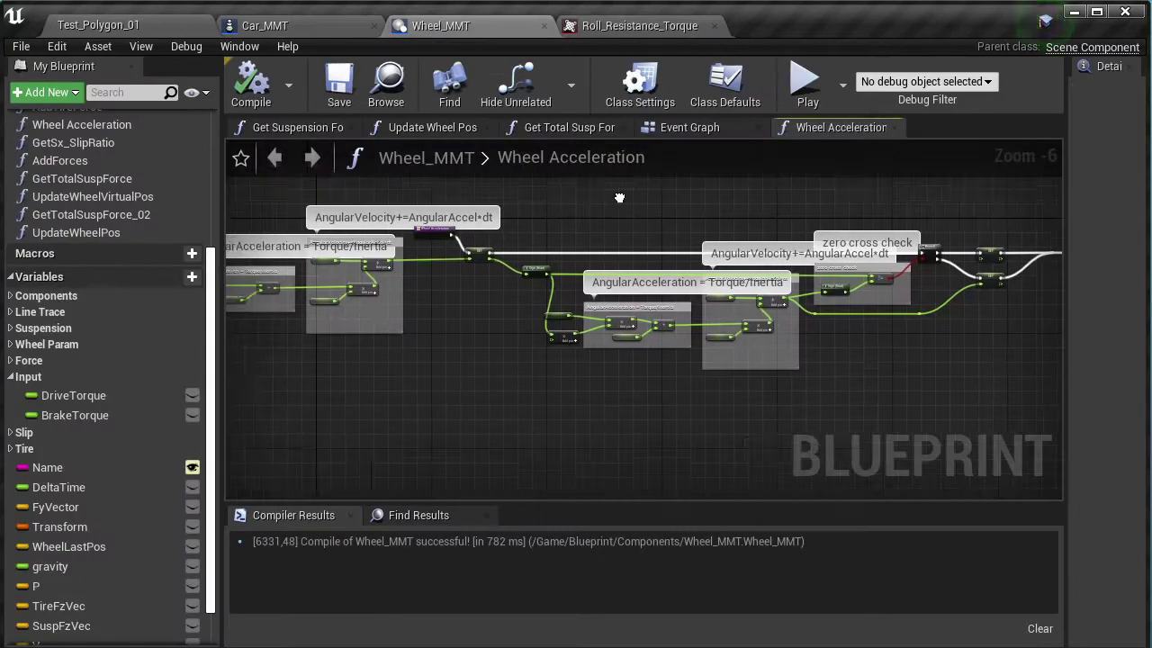
scroll(522, 378, "up", 3)
mouse_move(620, 304)
left_mouse_down()
mouse_move(390, 296)
mouse_move(414, 320)
left_mouse_up()
type("*")
left_click(490, 378)
mouse_move(522, 333)
left_mouse_down()
mouse_move(771, 303)
mouse_move(495, 297)
left_mouse_up()
left_click_drag(294, 294, 306, 306)
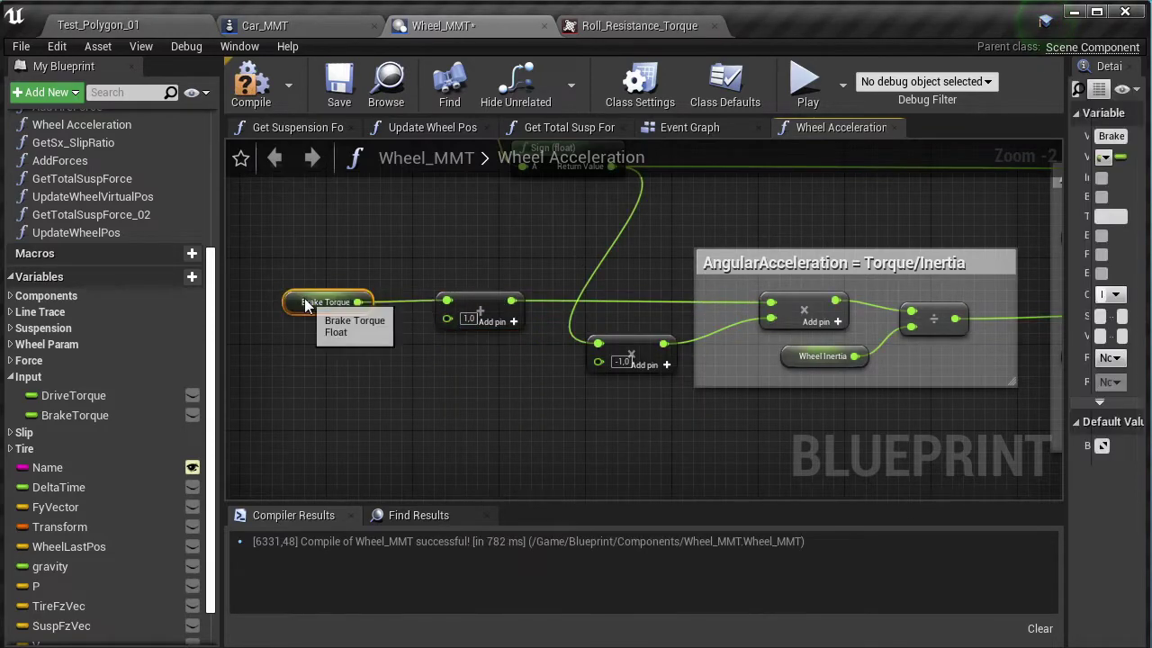
right_click_drag(385, 357, 542, 252)
Add Get Susp Fz and Get R and wire both into a math node.
right_click(478, 347)
type("susp fz")
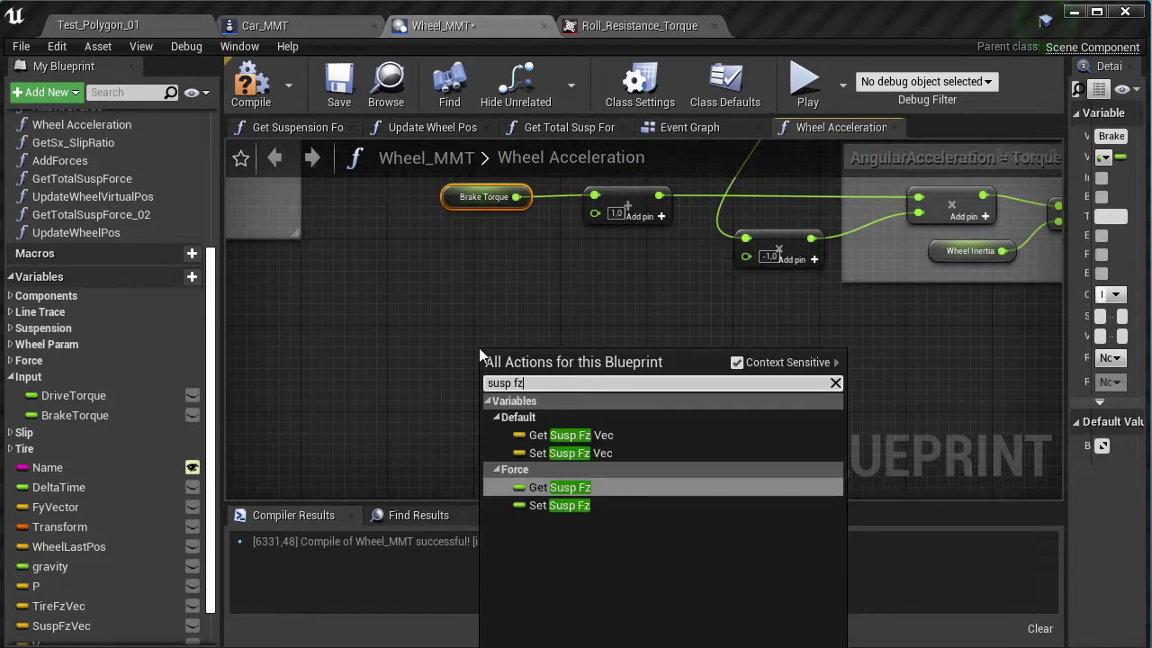
left_click(554, 487)
scroll(449, 330, "up", 3)
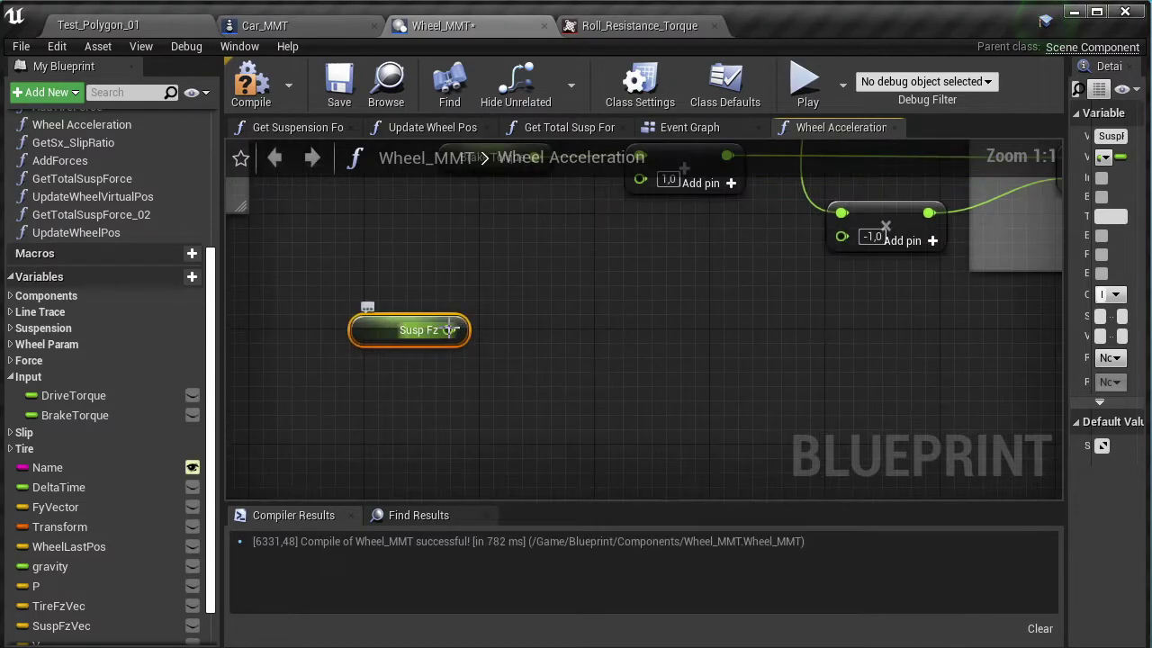
left_click_drag(450, 330, 555, 347)
type("+")
key("Return")
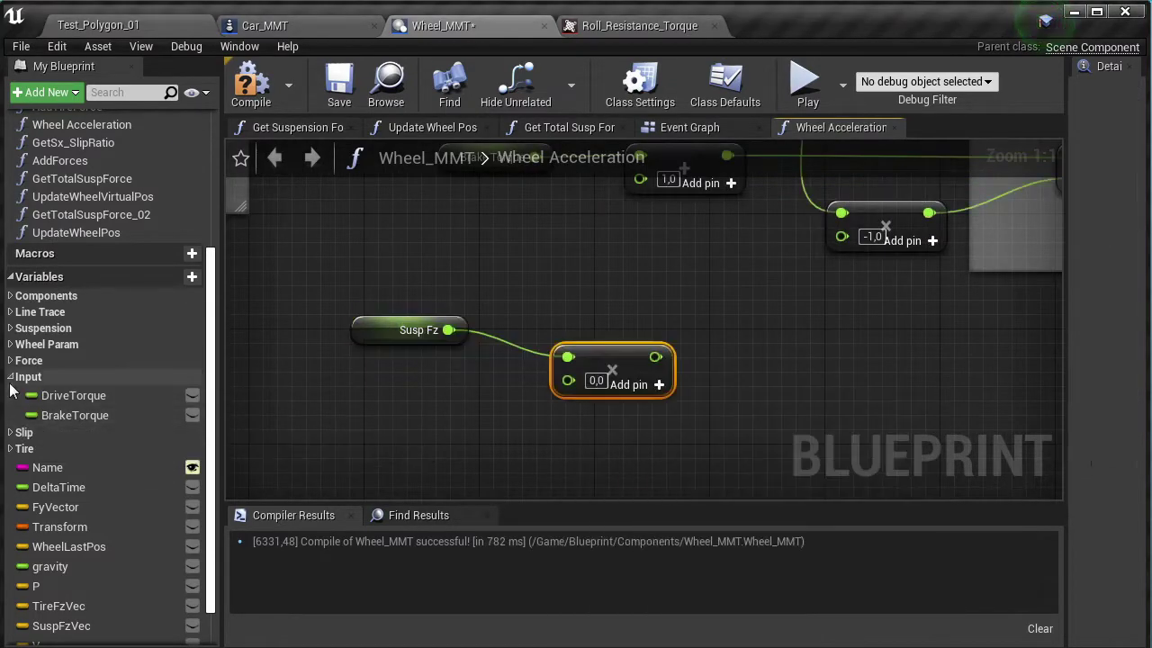
left_click(10, 376)
left_click(11, 344)
left_click_drag(45, 383, 337, 423)
left_click(353, 441)
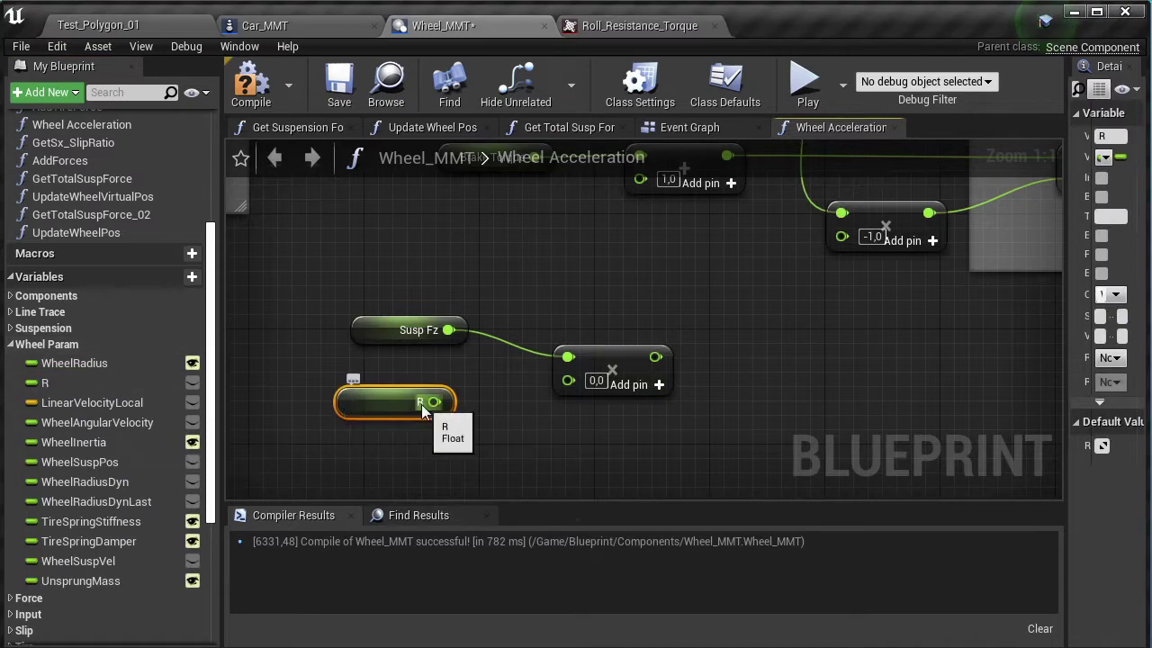
left_click_drag(566, 382, 568, 379)
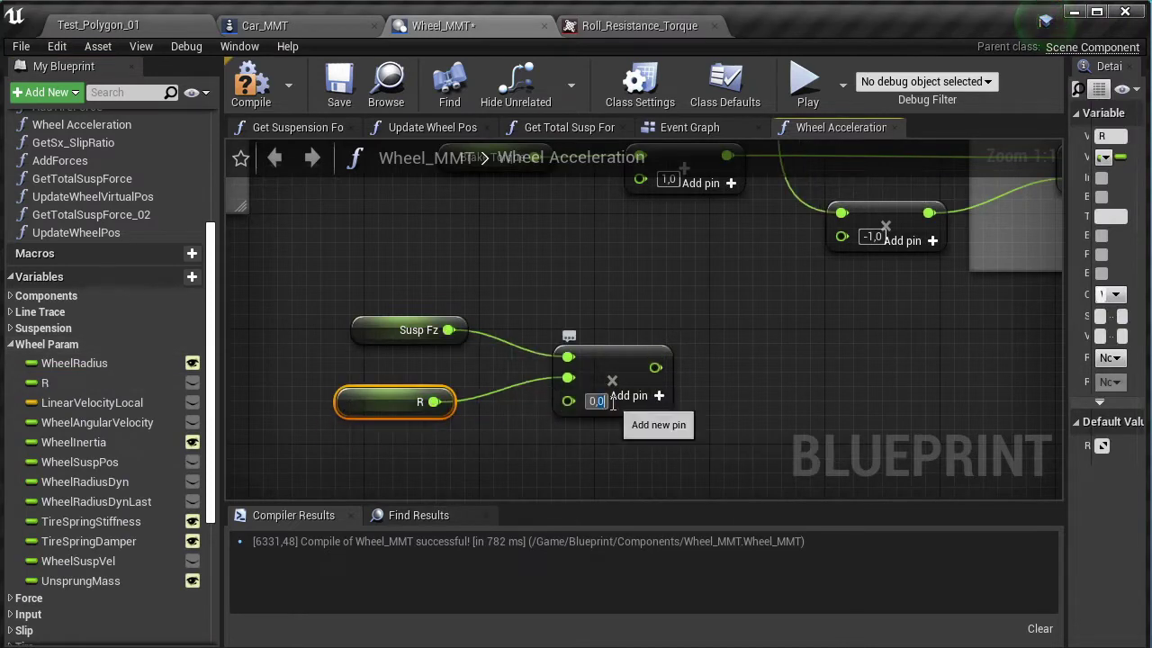
Align the Susp Fz, R and math nodes and wrap them in a 'Roll Resistance Torque' comment.
left_click(360, 330)
left_click(462, 396, "ctrl")
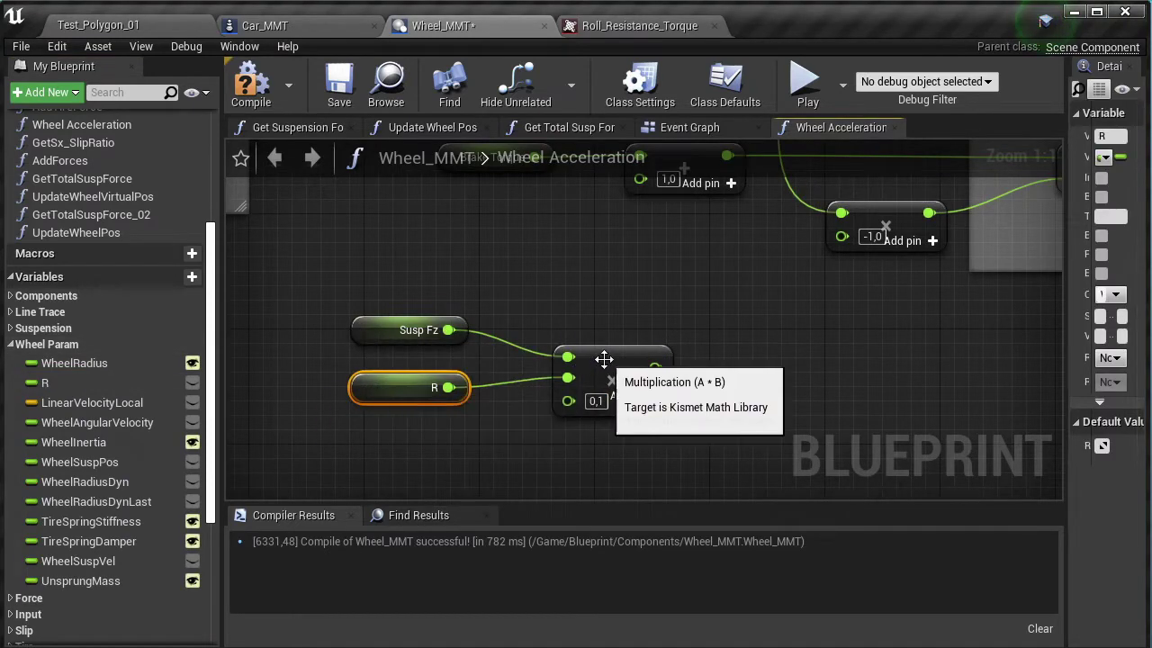
key("q")
key("c")
type("Roll Resistance Torq")
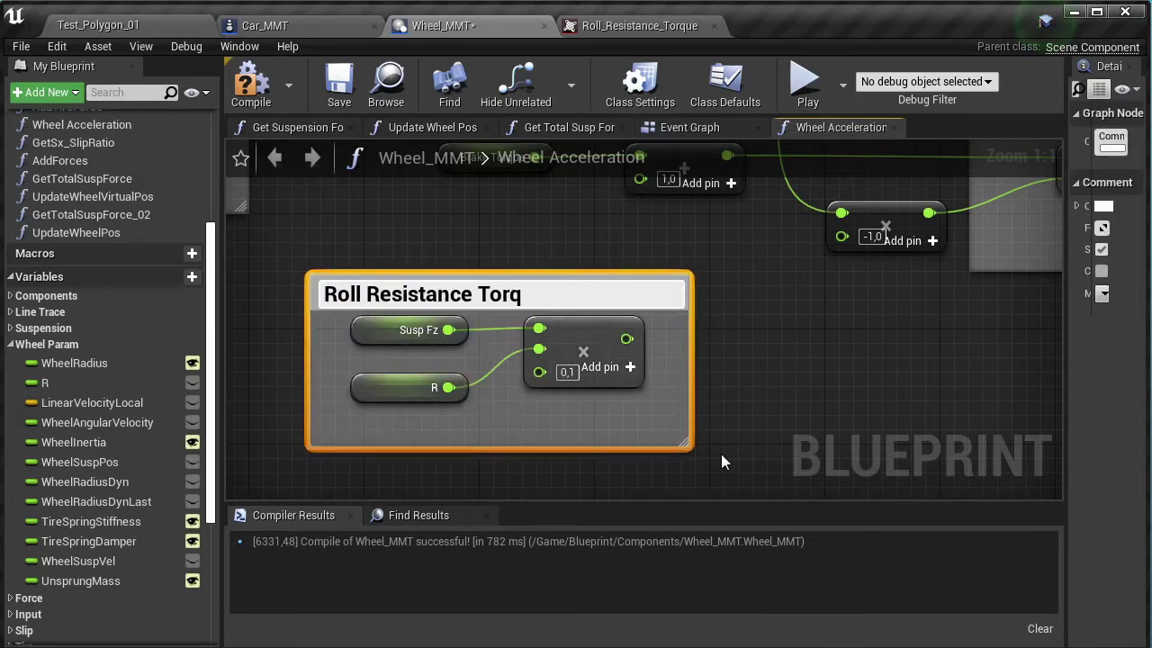
type("ue")
key("Return")
left_click(375, 387)
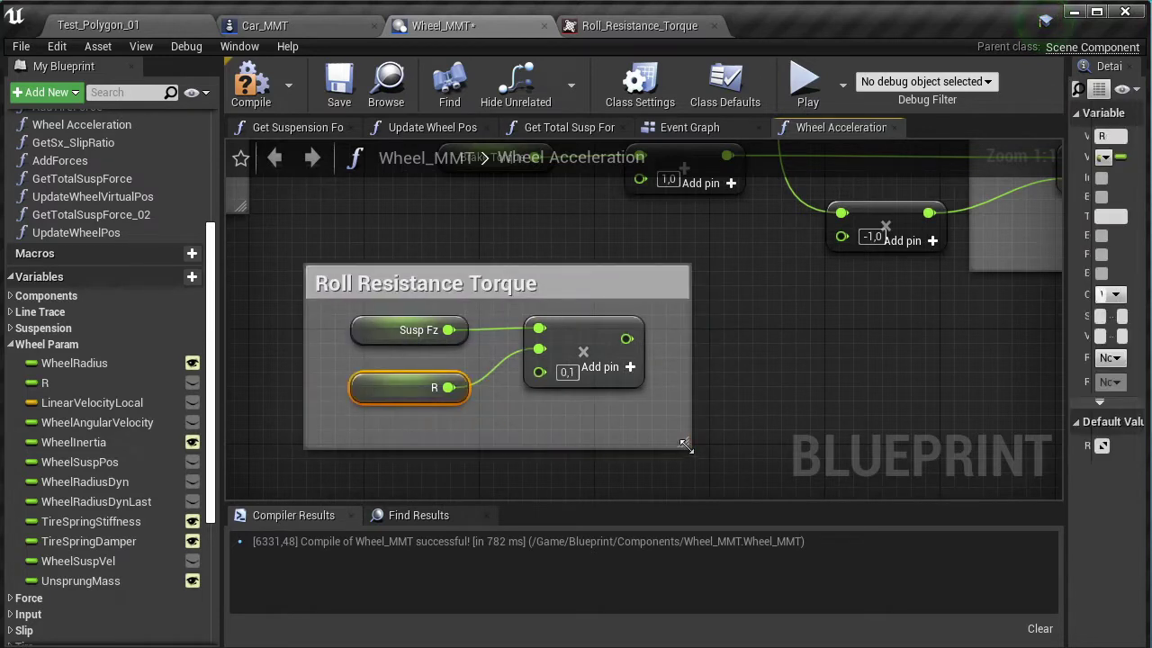
left_click_drag(686, 445, 684, 425)
Set the multiply node's coefficient to 0.5 and save Wheel_MMT.
right_click_drag(639, 326, 593, 414)
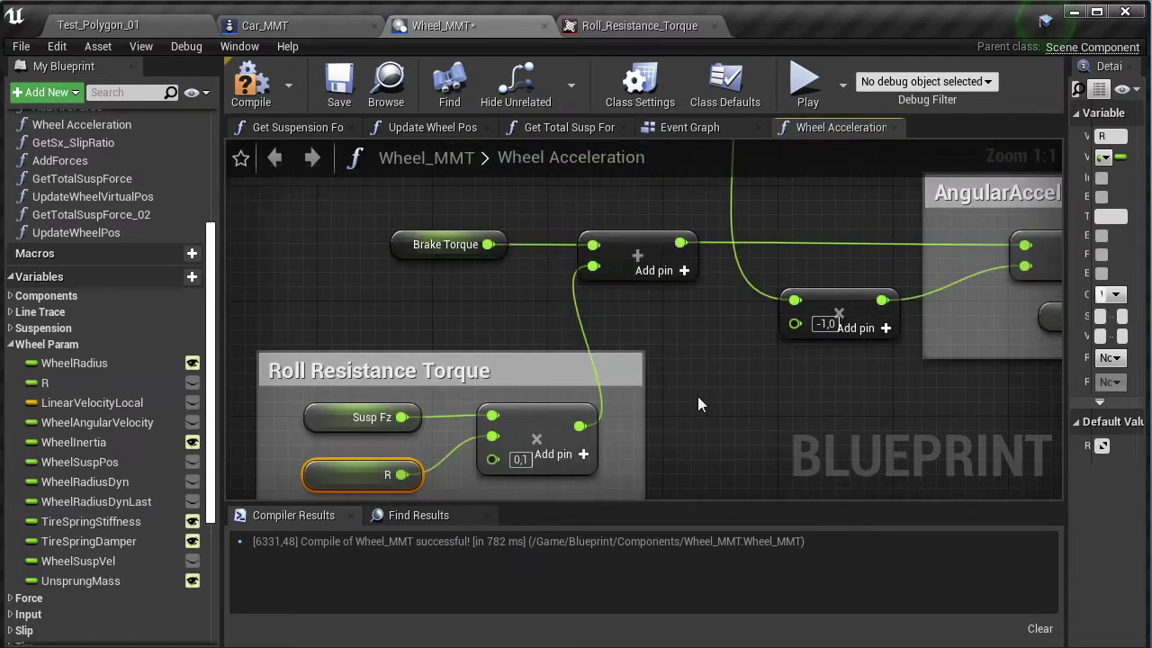
scroll(661, 352, "down", 4)
scroll(626, 406, "up", 4)
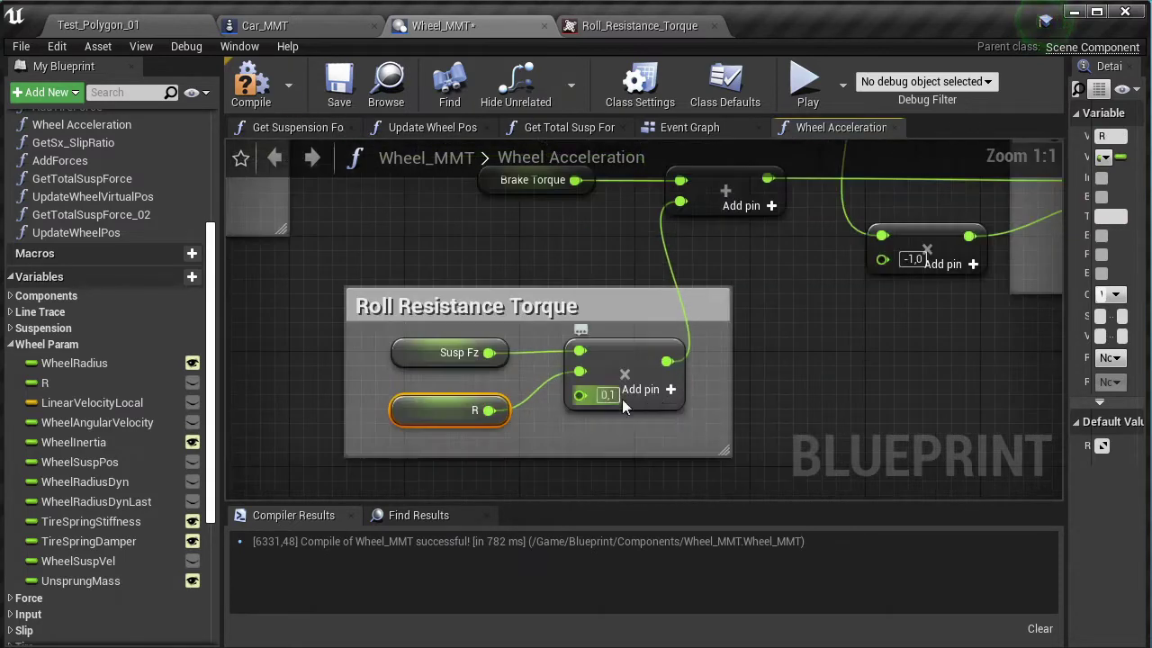
type("5")
left_click(278, 142)
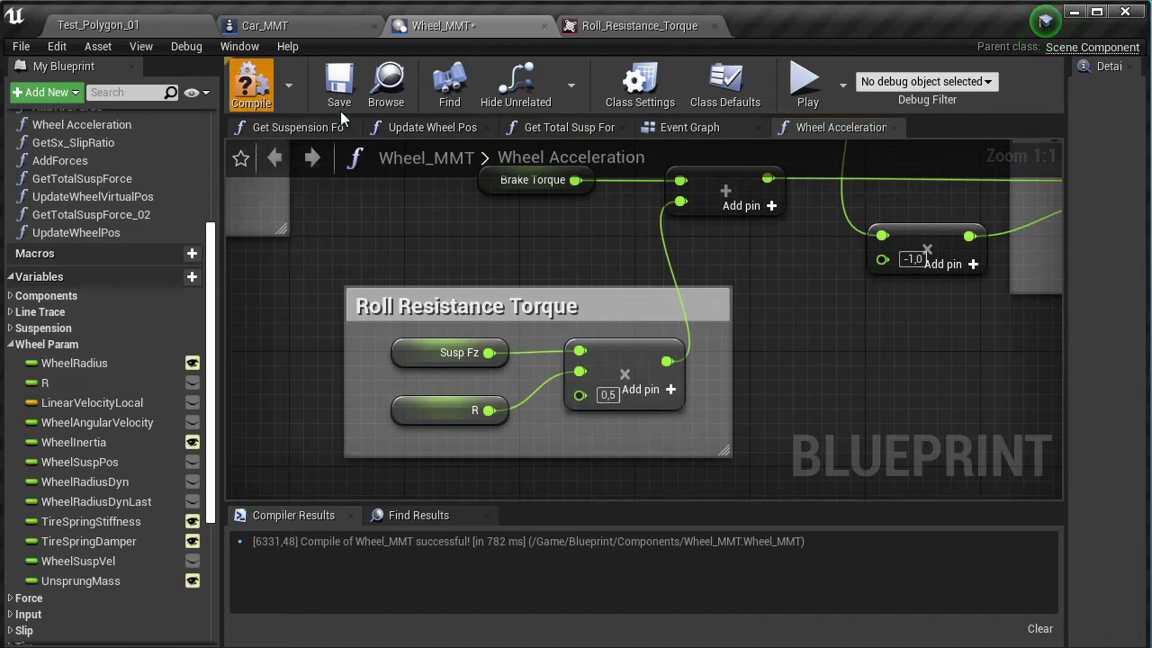
left_click(339, 90)
Save Wheel_MMT and start a test run in Test_Polygon_01.
left_click(21, 46)
left_click(99, 25)
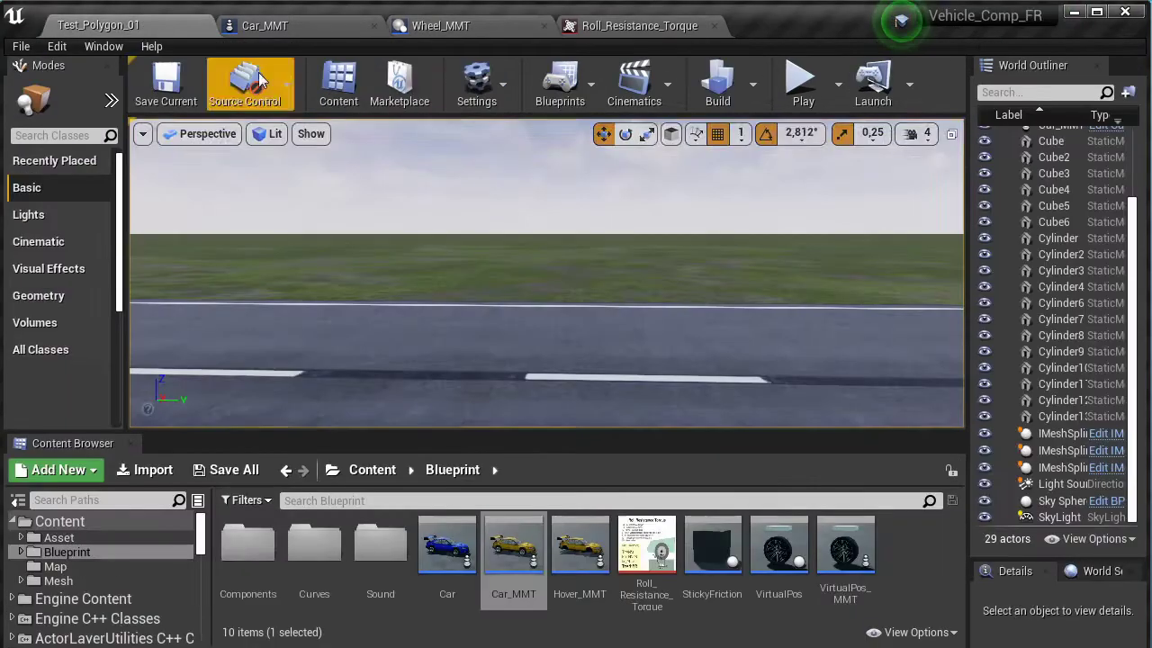
left_click(804, 94)
left_click(738, 229)
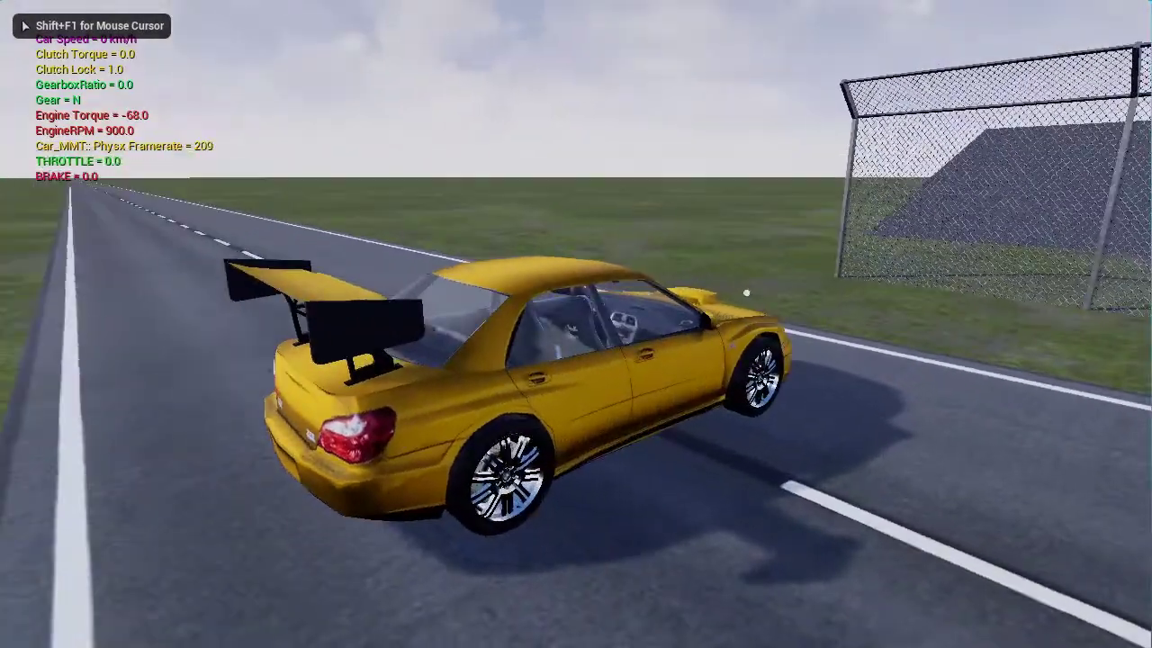
Reverse briefly, drive forward to 48 km/h, release throttle, then exit fullscreen and stop.
key("s")
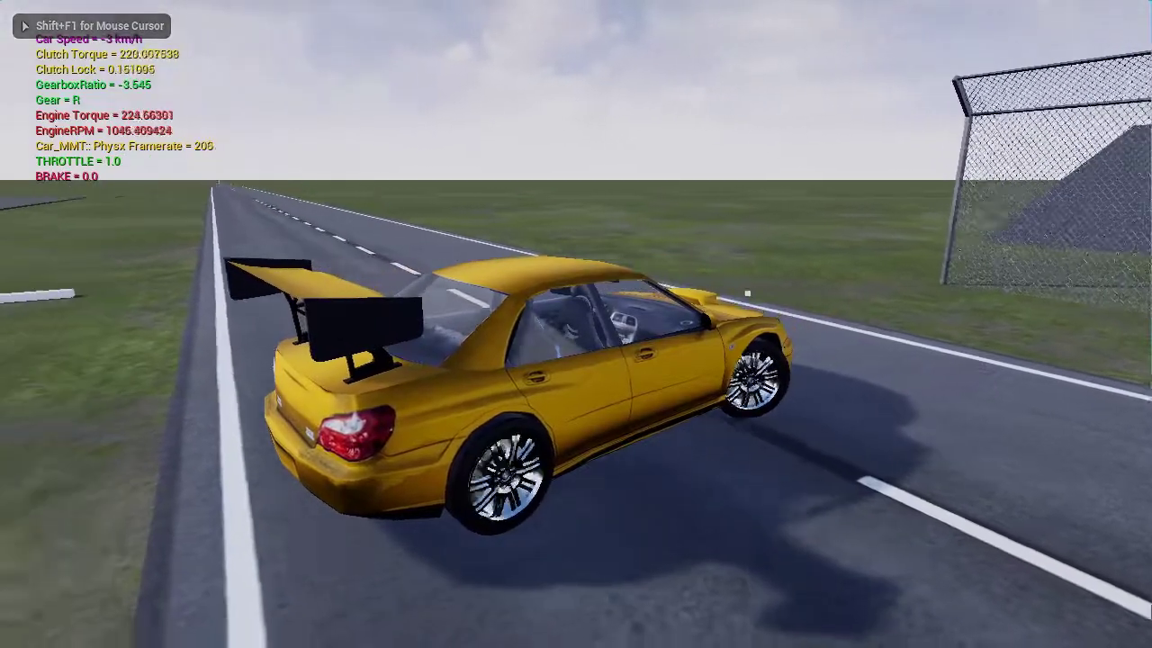
key("w")
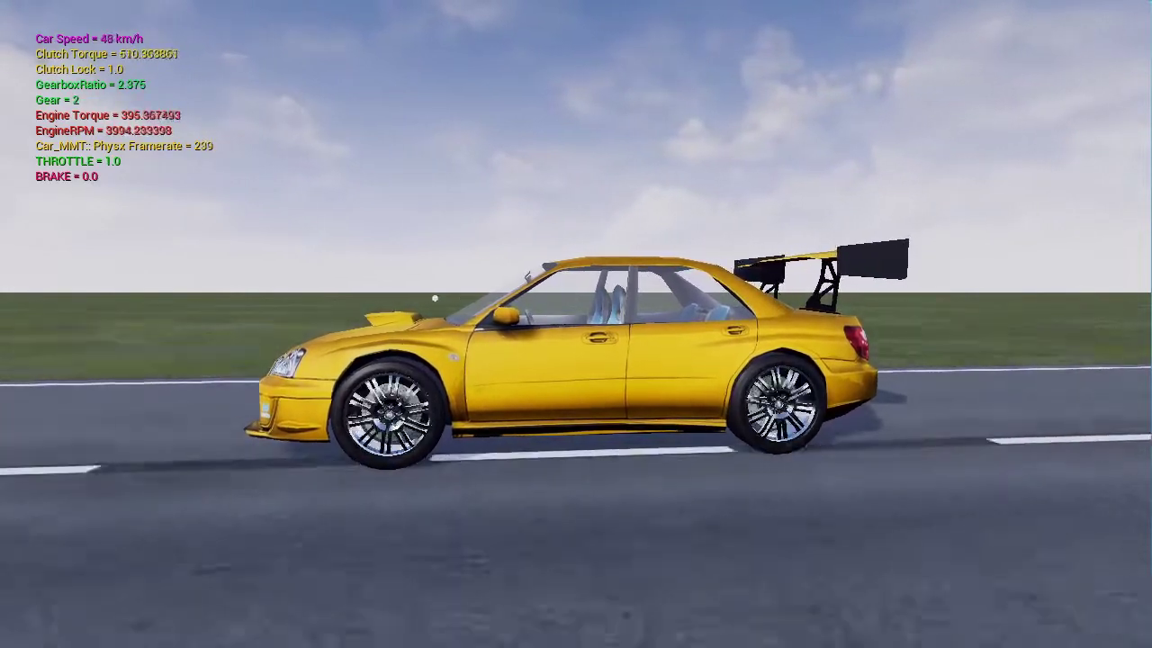
key("w")
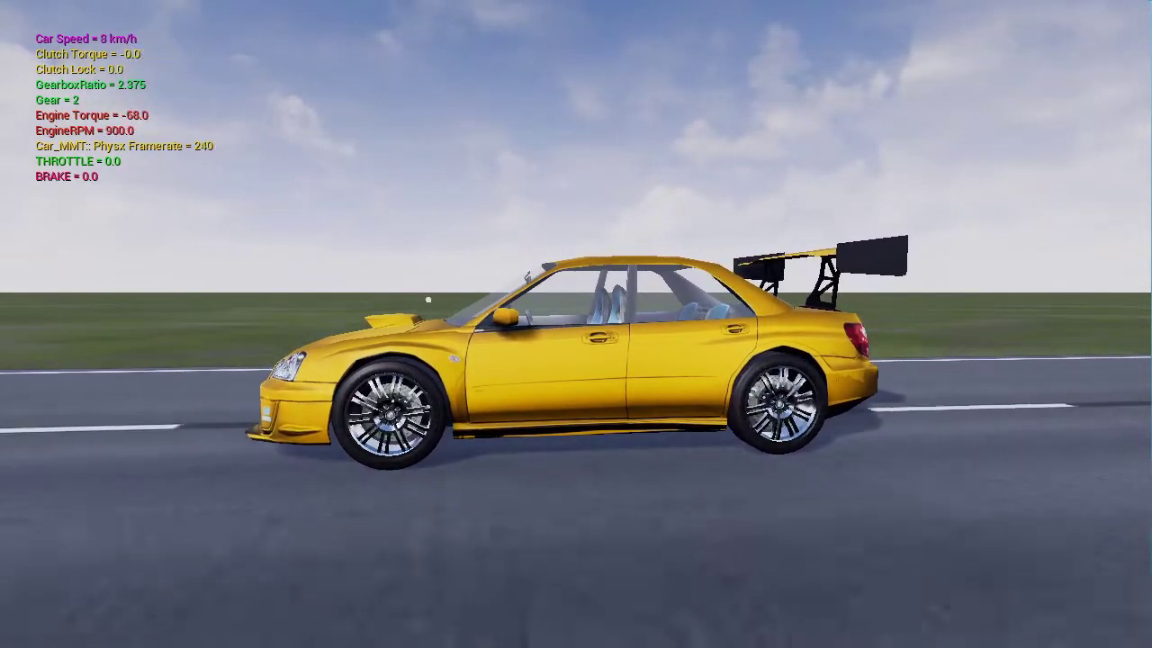
key("F11")
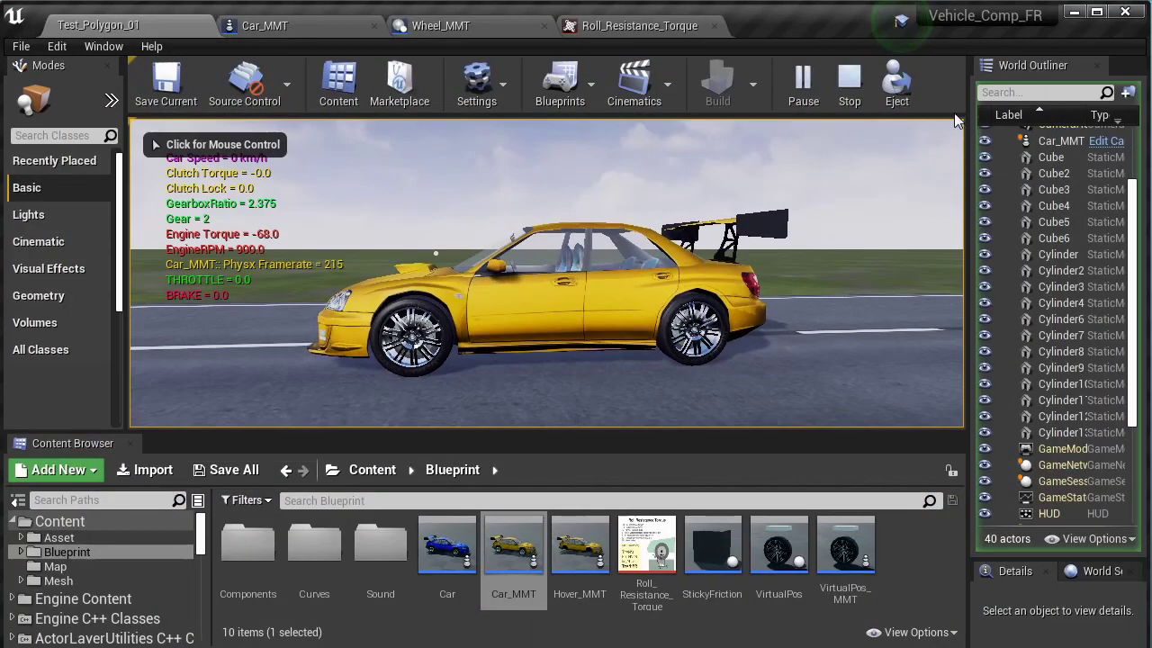
key("Escape")
Enter 0,05 as the roll resistance coefficient on Wheel_MMT's multiply node.
left_click(333, 23)
left_click(450, 25)
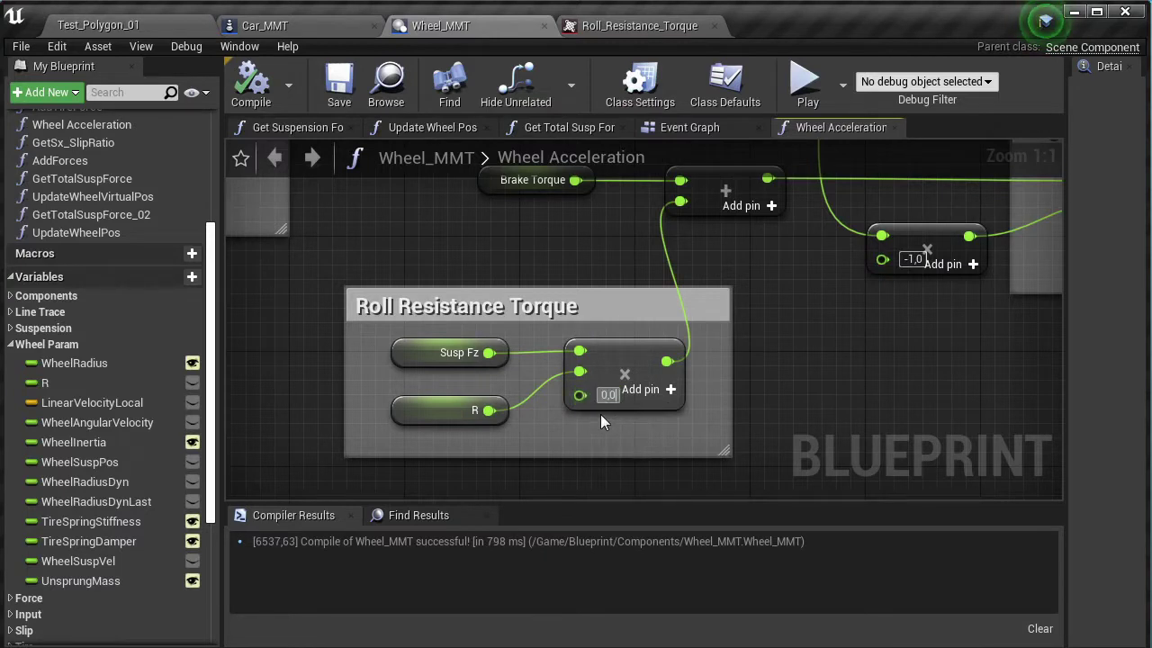
type("5")
key("Return")
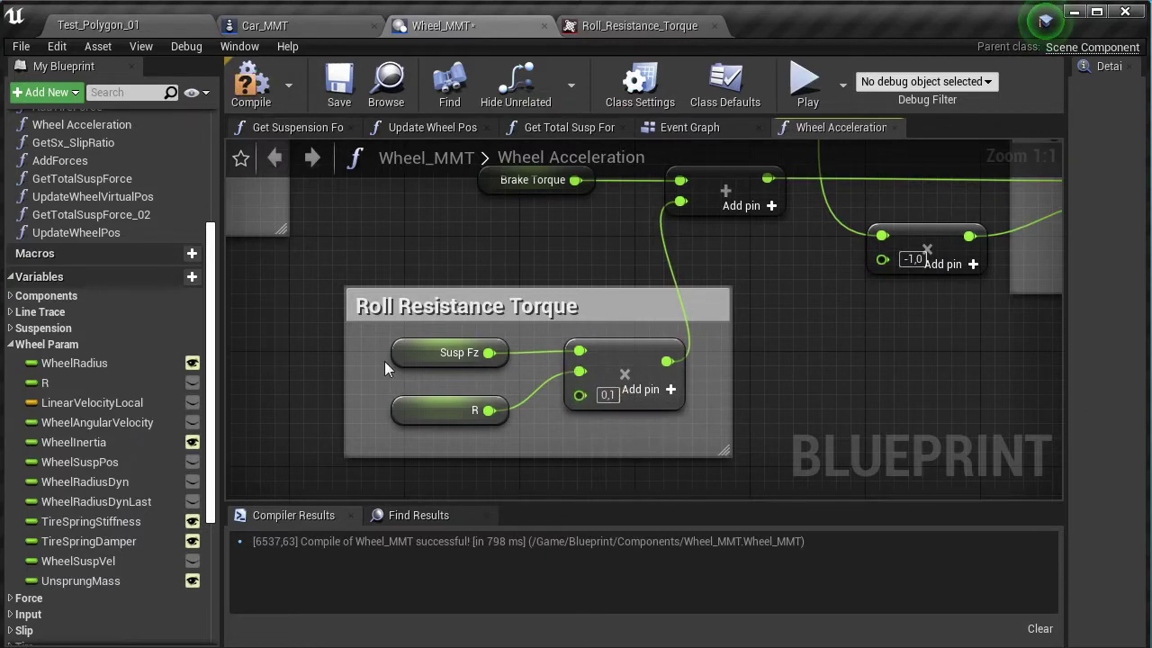
Compile and save Wheel_MMT, then switch to the Car_MMT blueprint.
left_click(251, 86)
left_click(20, 46)
key("Escape")
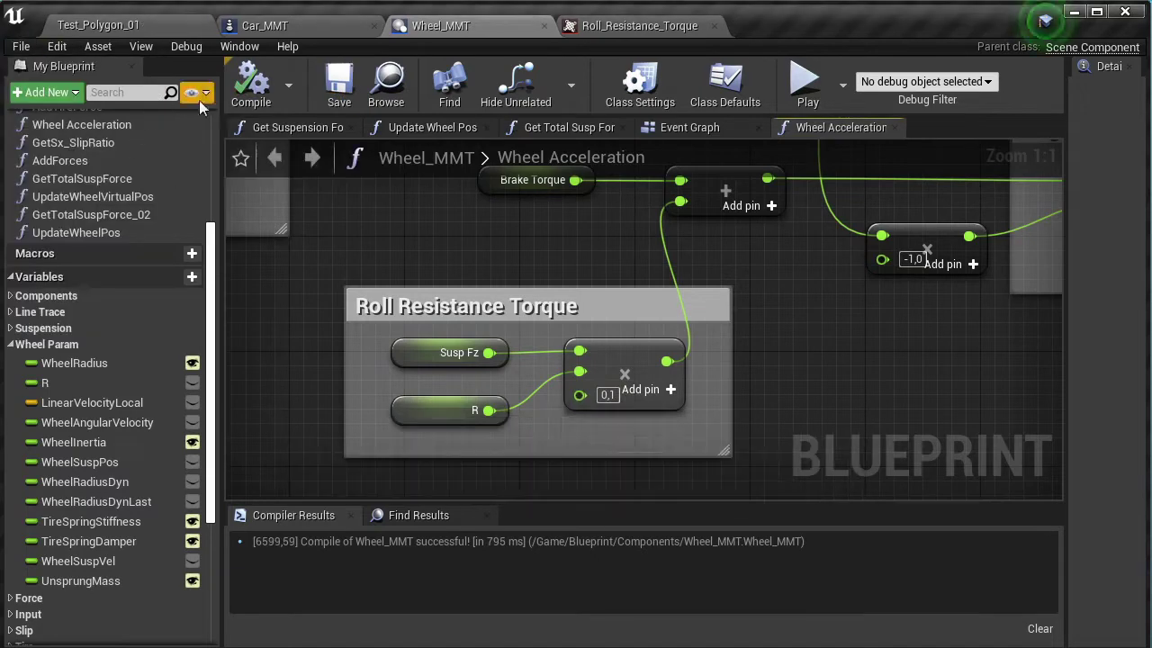
left_click(270, 27)
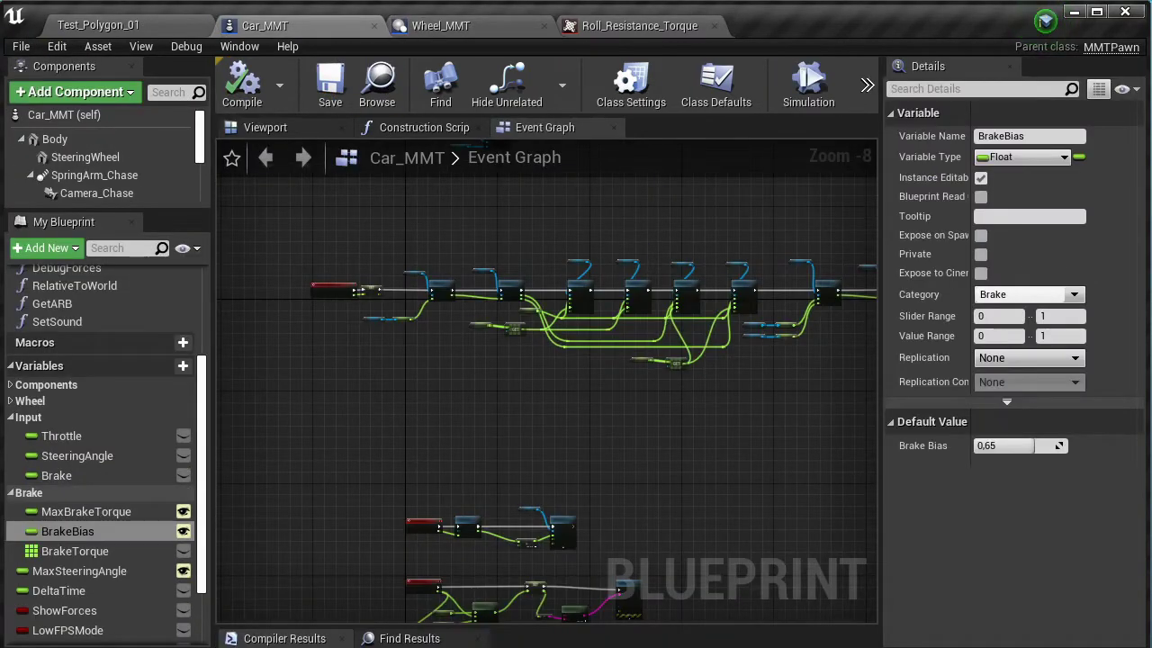
key("alt+Tab")
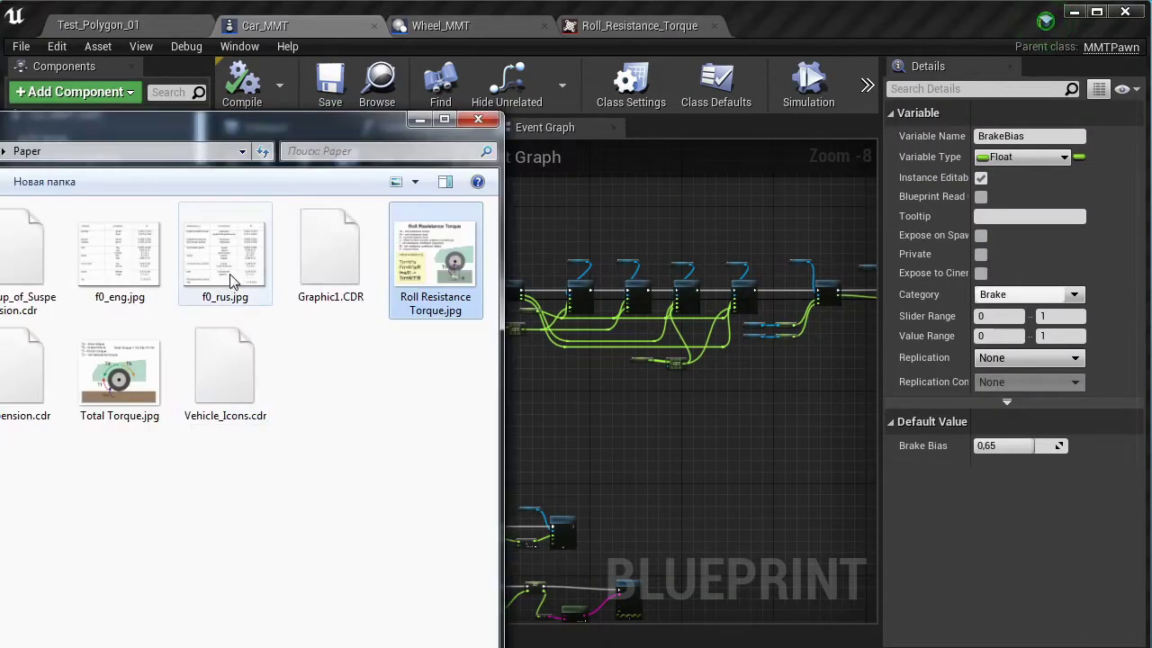
double_click(120, 256)
left_click_drag(499, 189, 553, 27)
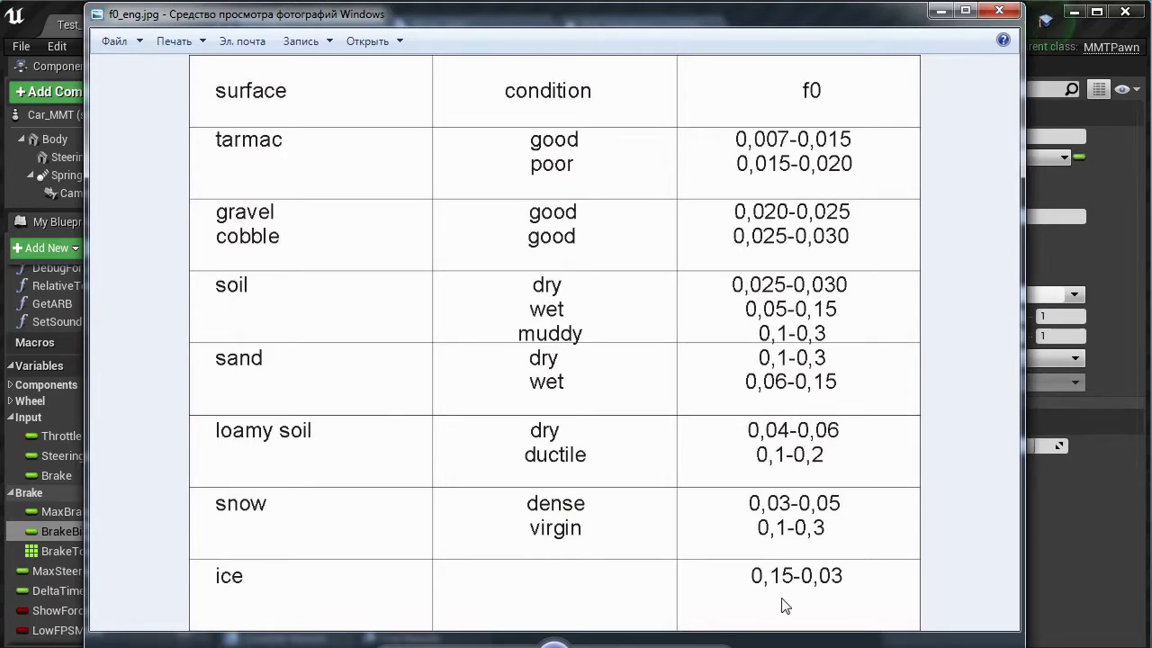
left_click(940, 12)
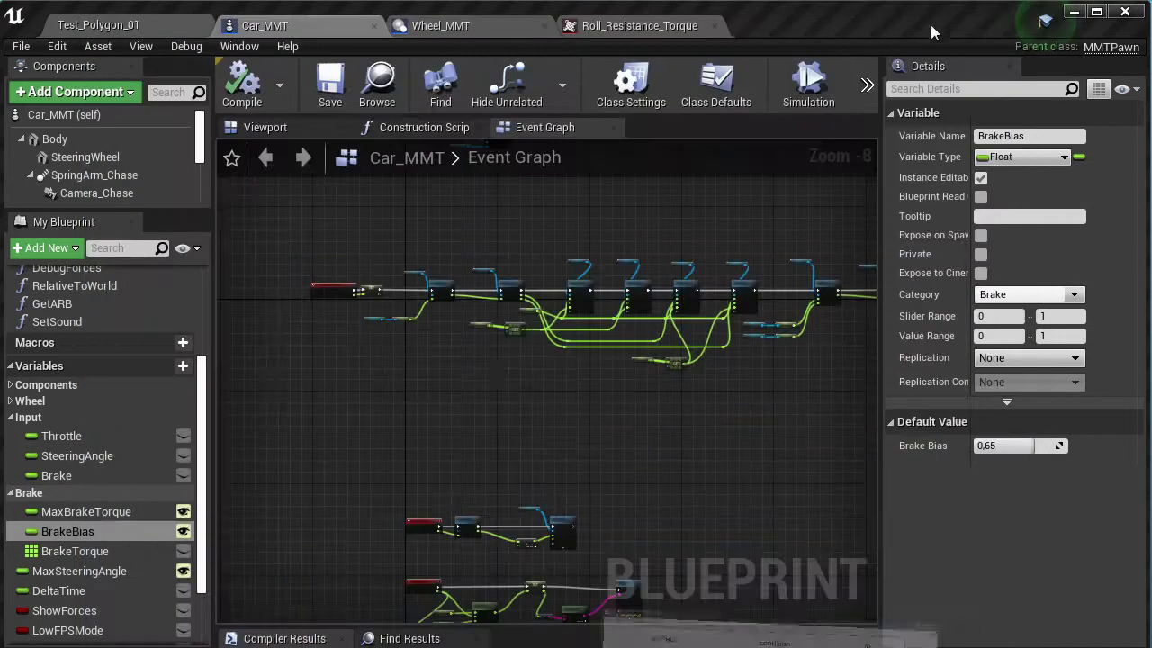
Return to the Wheel_MMT blueprint and zoom out across the Wheel Acceleration graph.
left_click(450, 27)
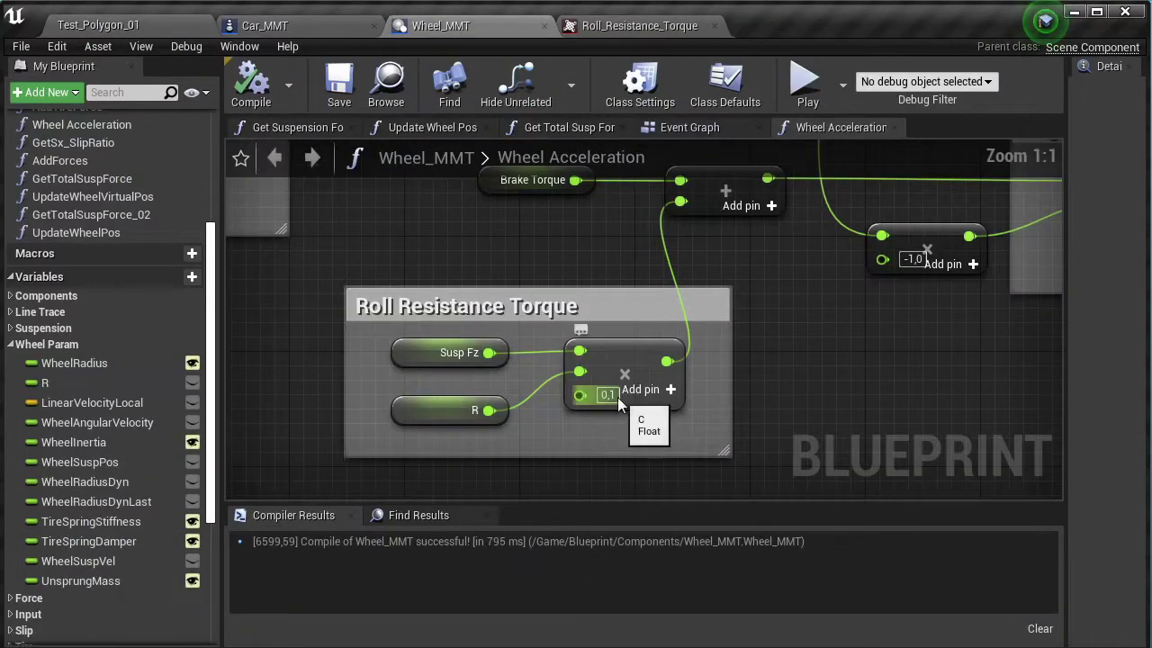
scroll(807, 385, "down", 6)
right_click_drag(610, 404, 702, 387)
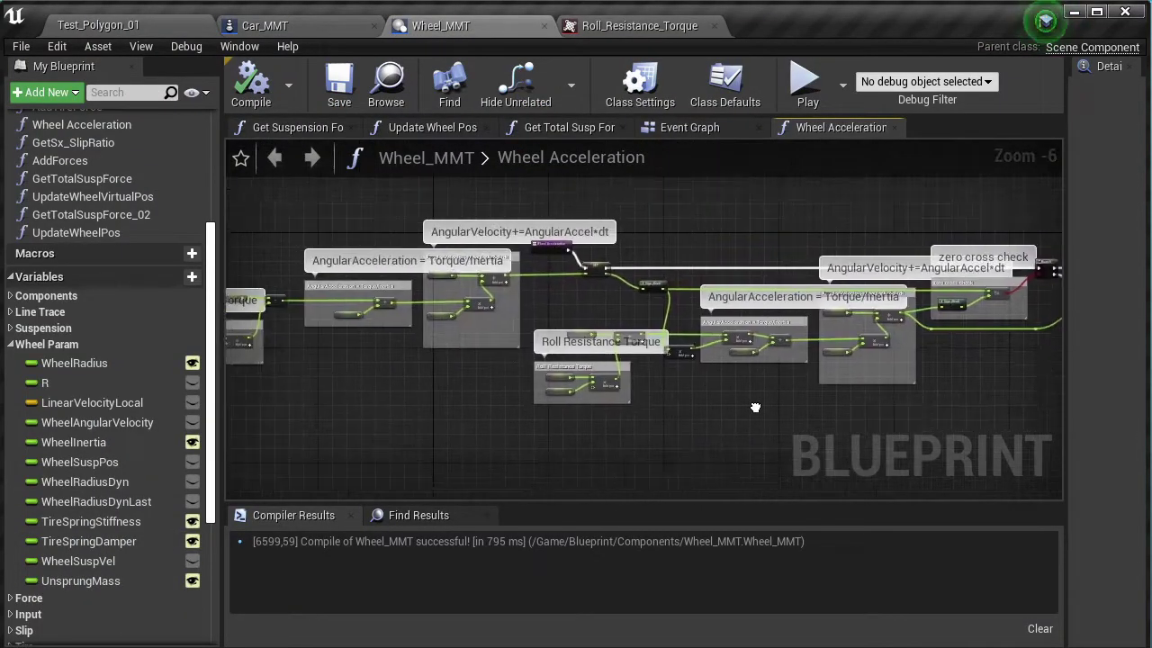
Play Test_Polygon_01 fullscreen, driving off the road onto the grass to test the roll resistance.
left_click(99, 25)
left_click(727, 81)
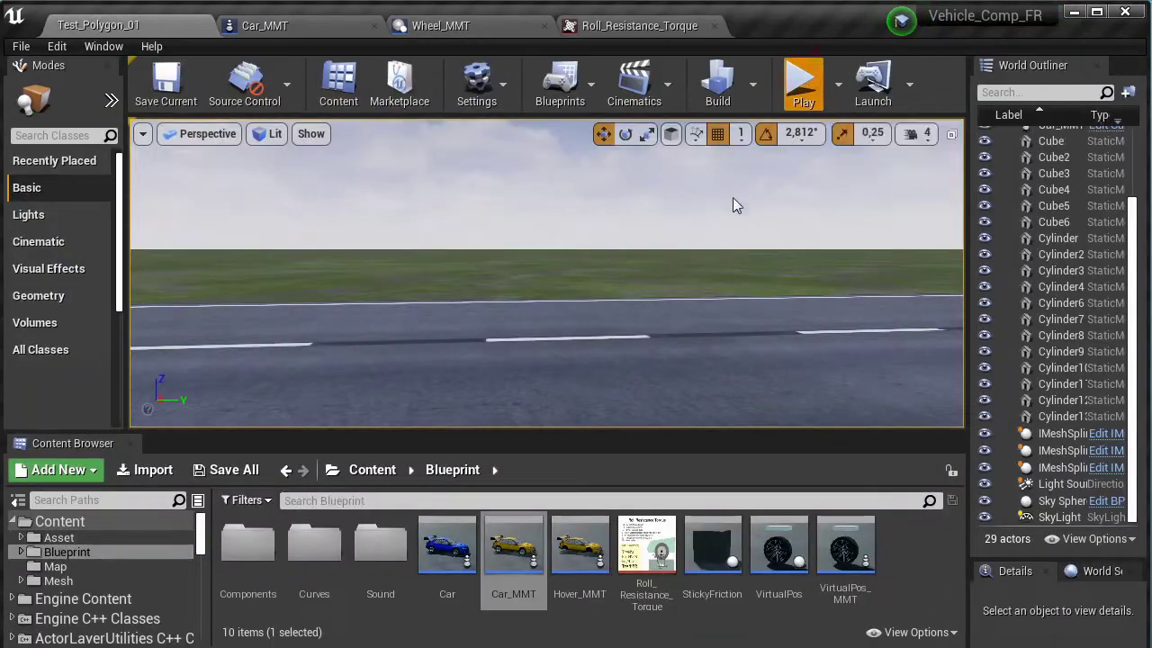
key("F11")
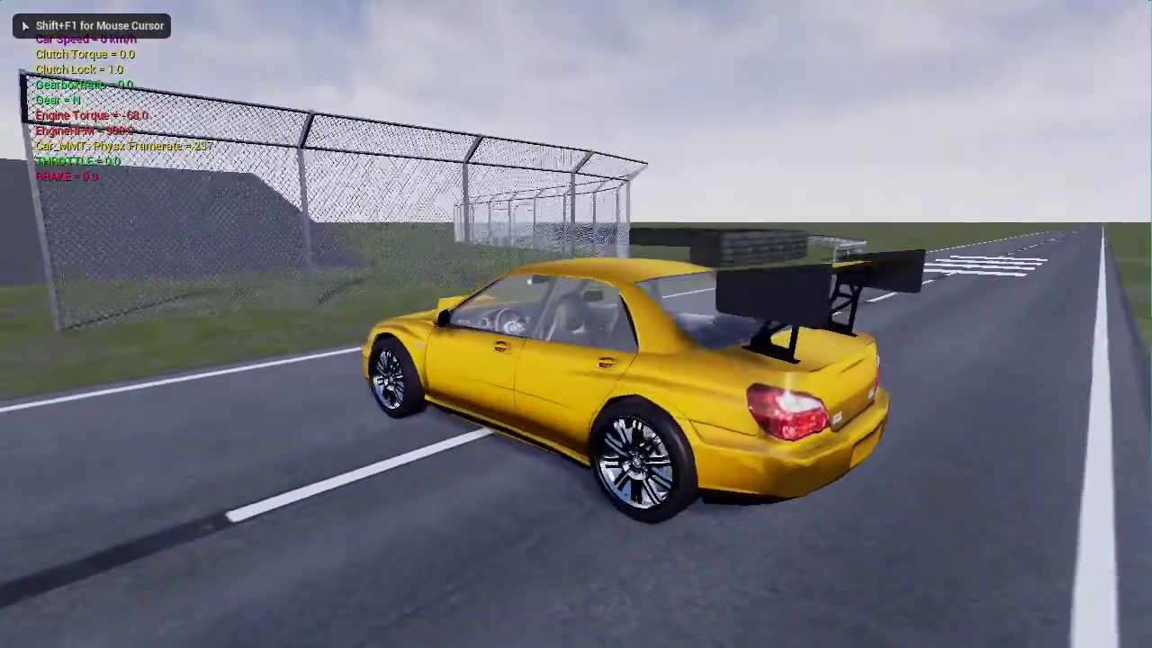
key("w")
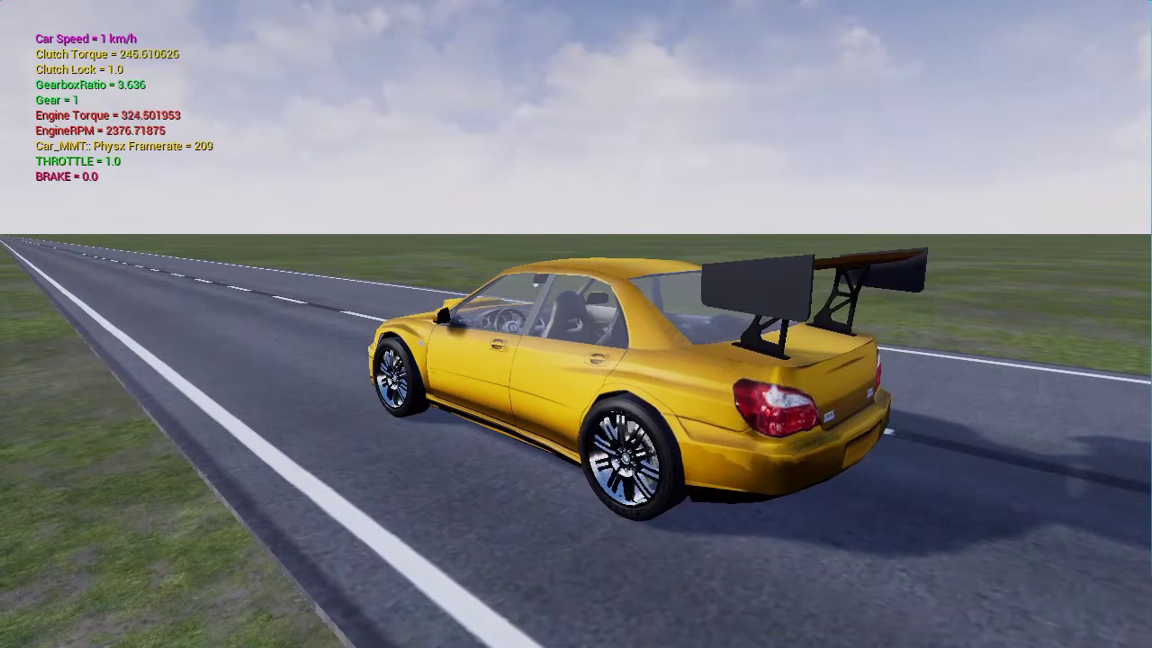
key("a")
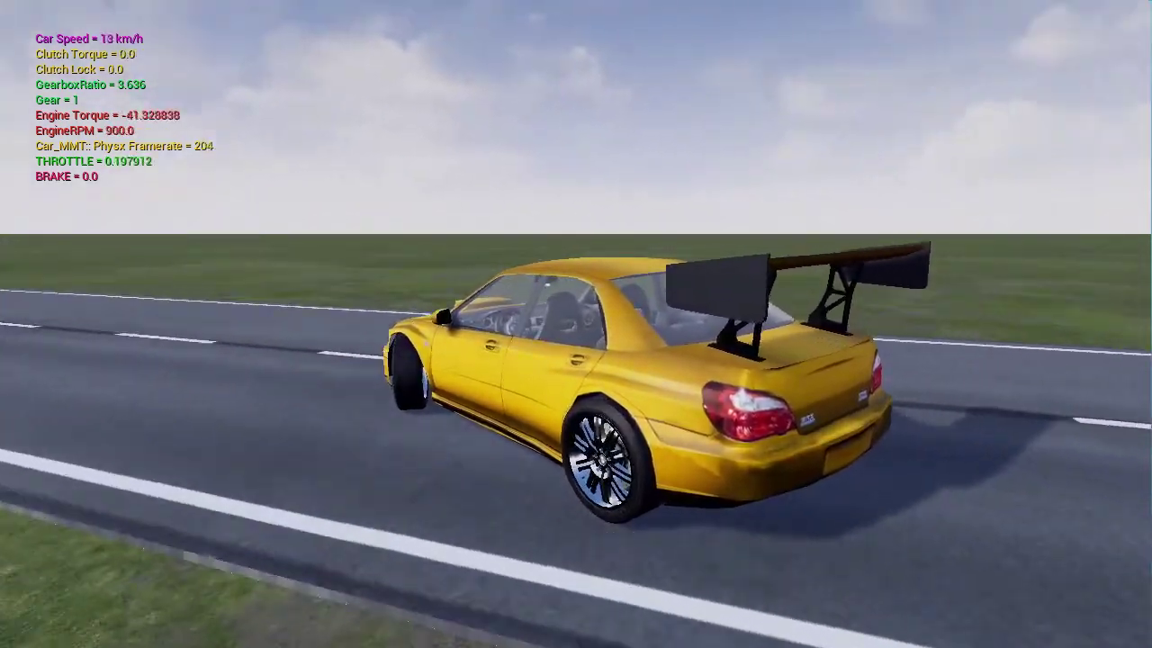
key("w")
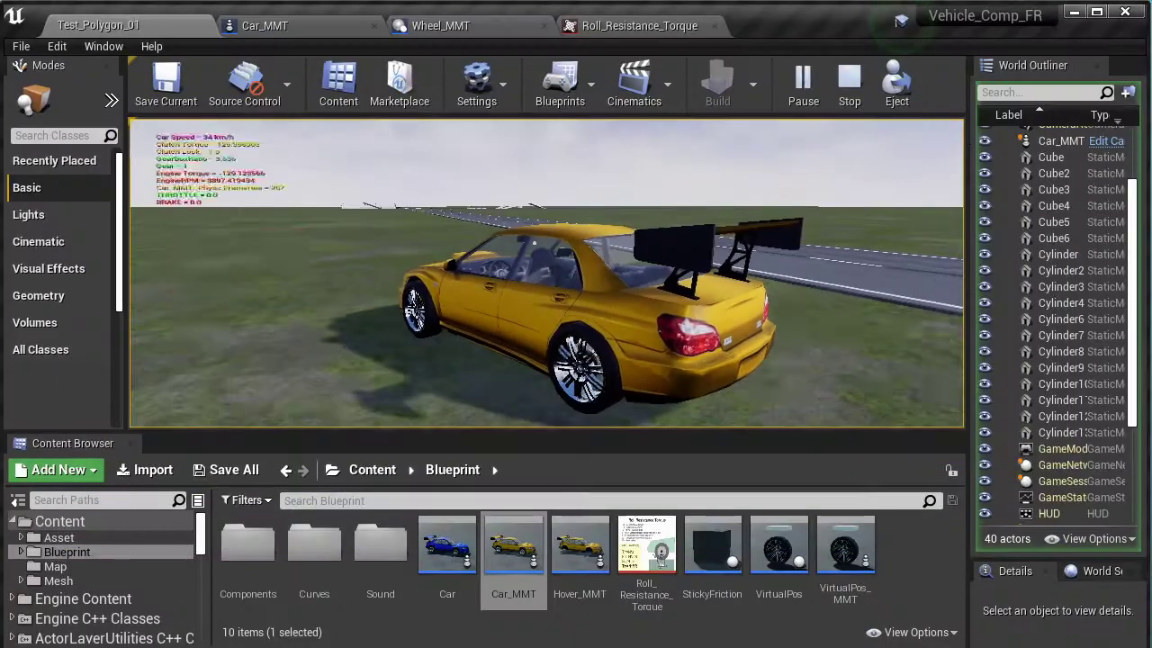
key("Escape")
Restart the fullscreen test run and drive the car onto the grey ramp.
left_click(803, 86)
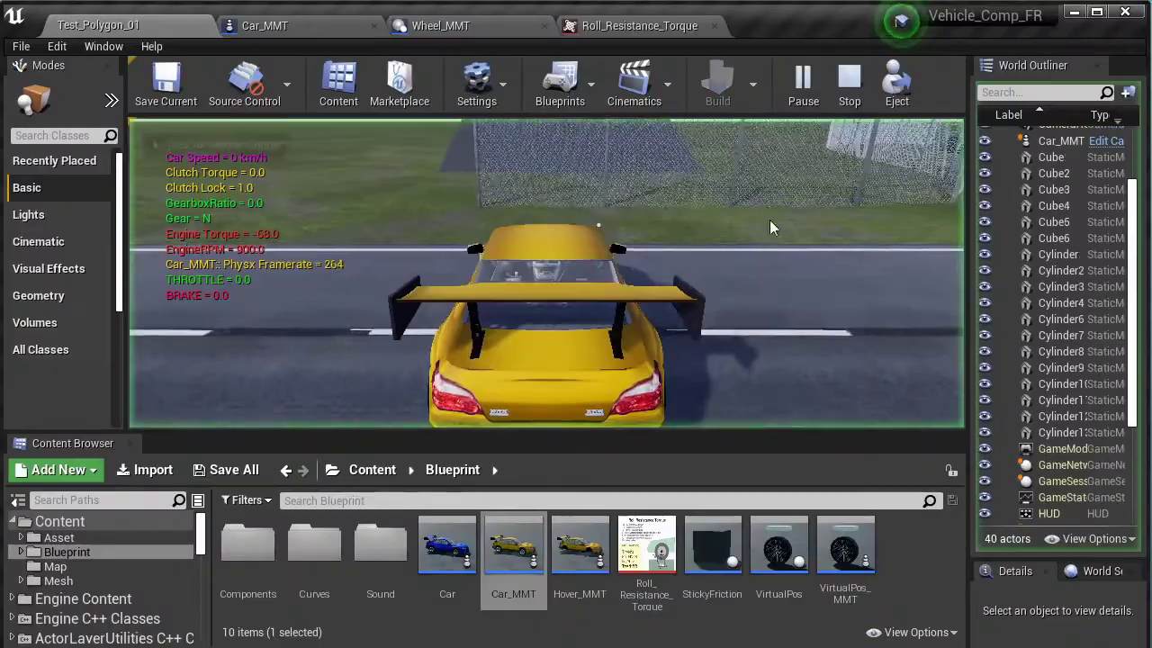
left_click(770, 227)
key("F11")
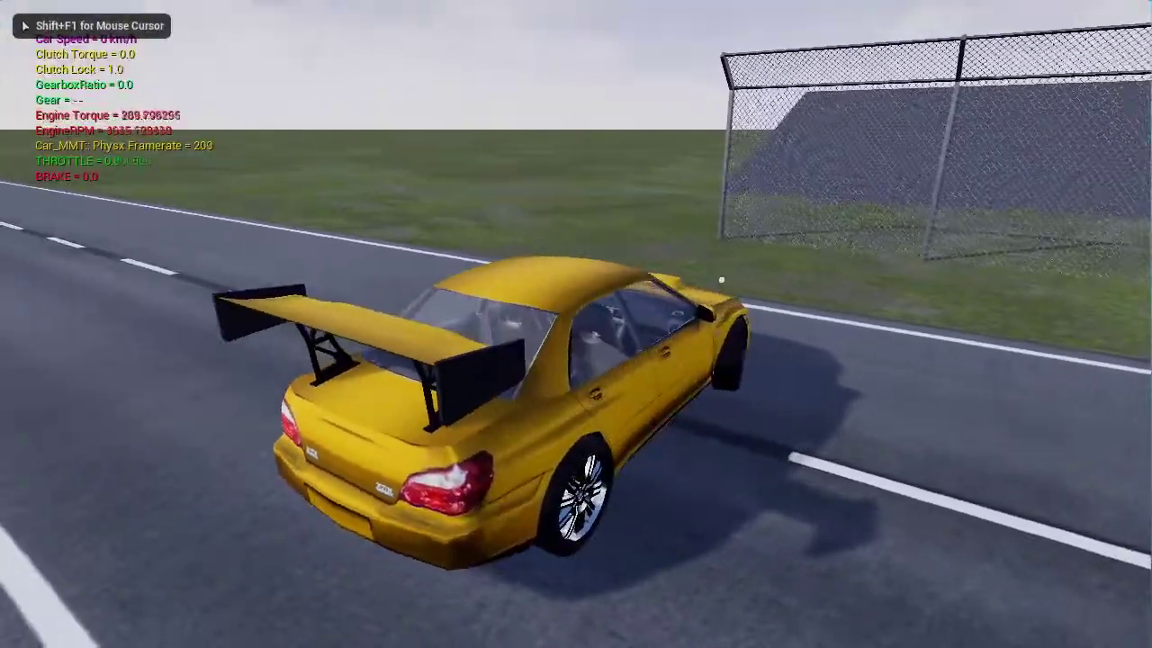
key("w")
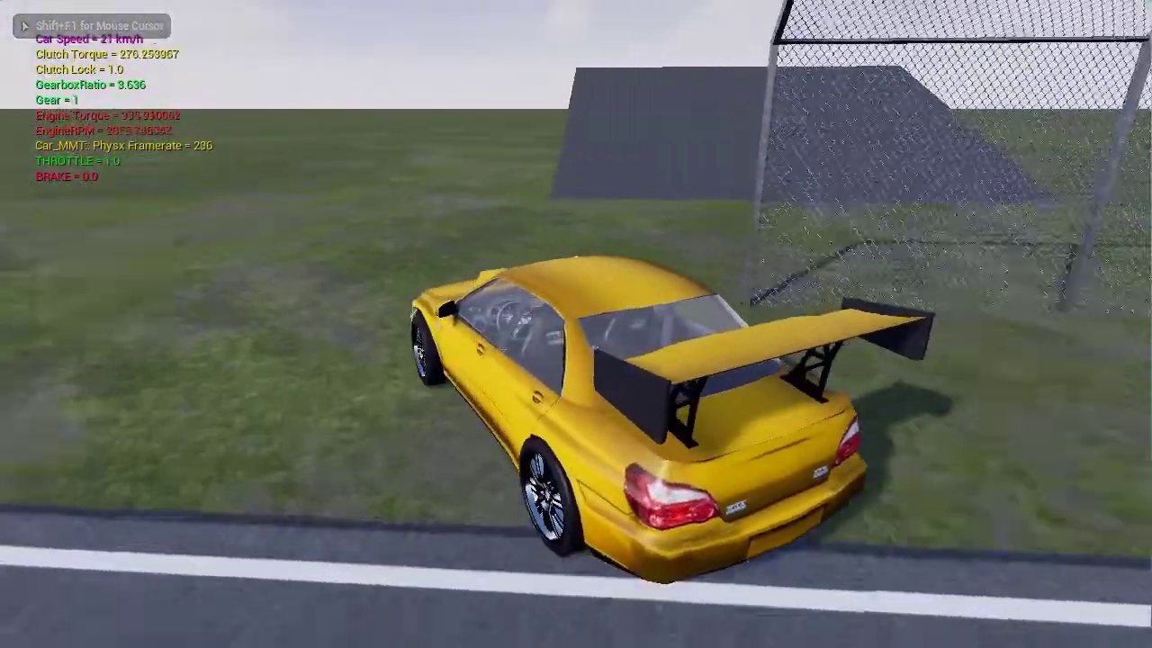
key("a")
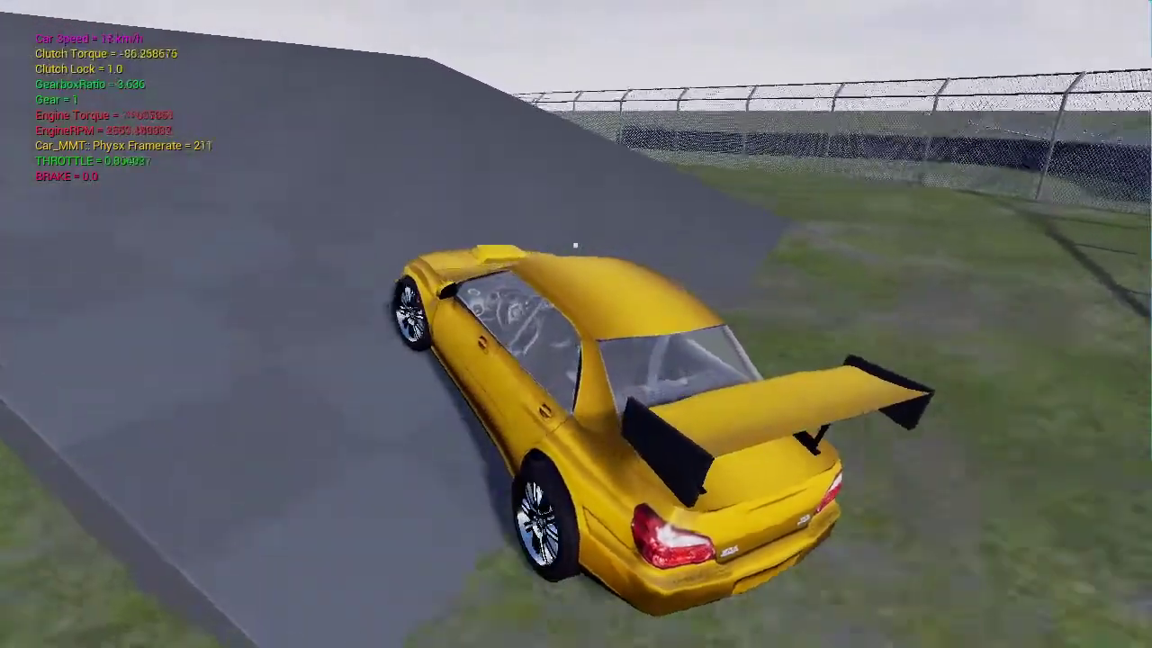
Brake on the ramp slope, where the car rolls backward at about -2 to -3 km/h.
key("s")
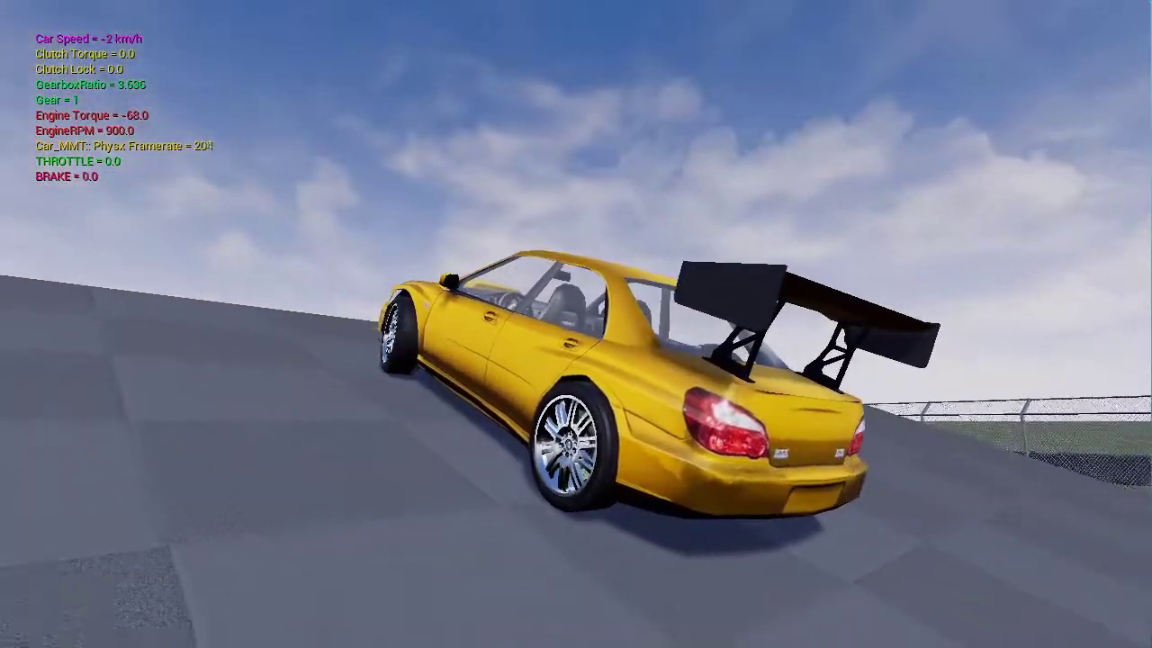
key("s")
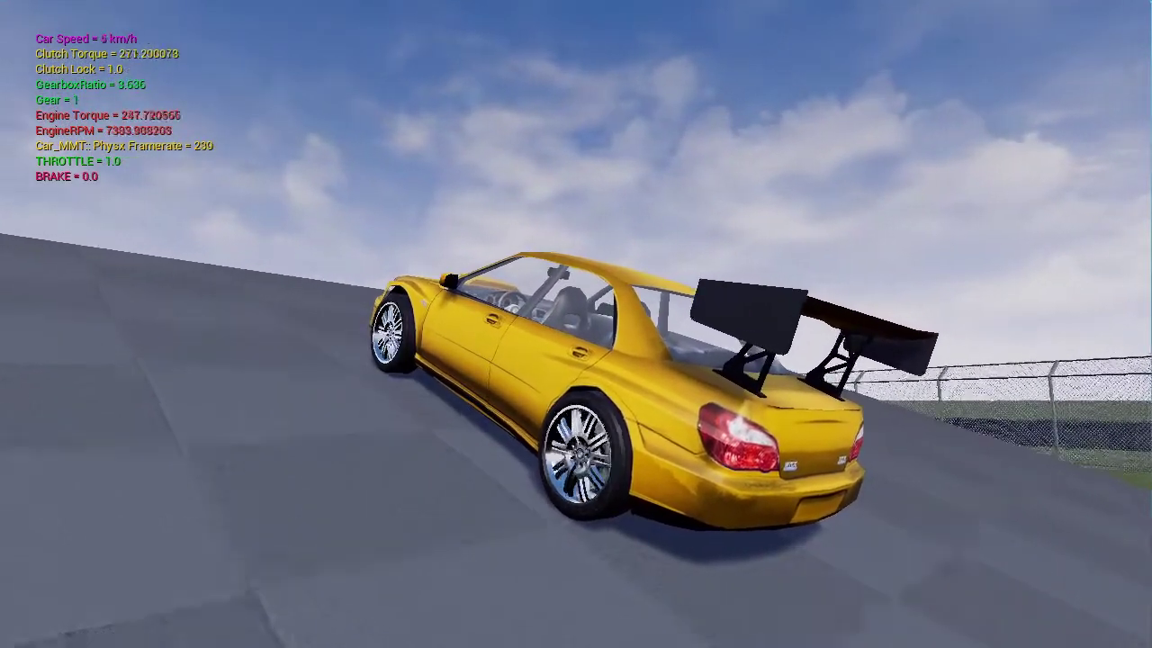
key("w")
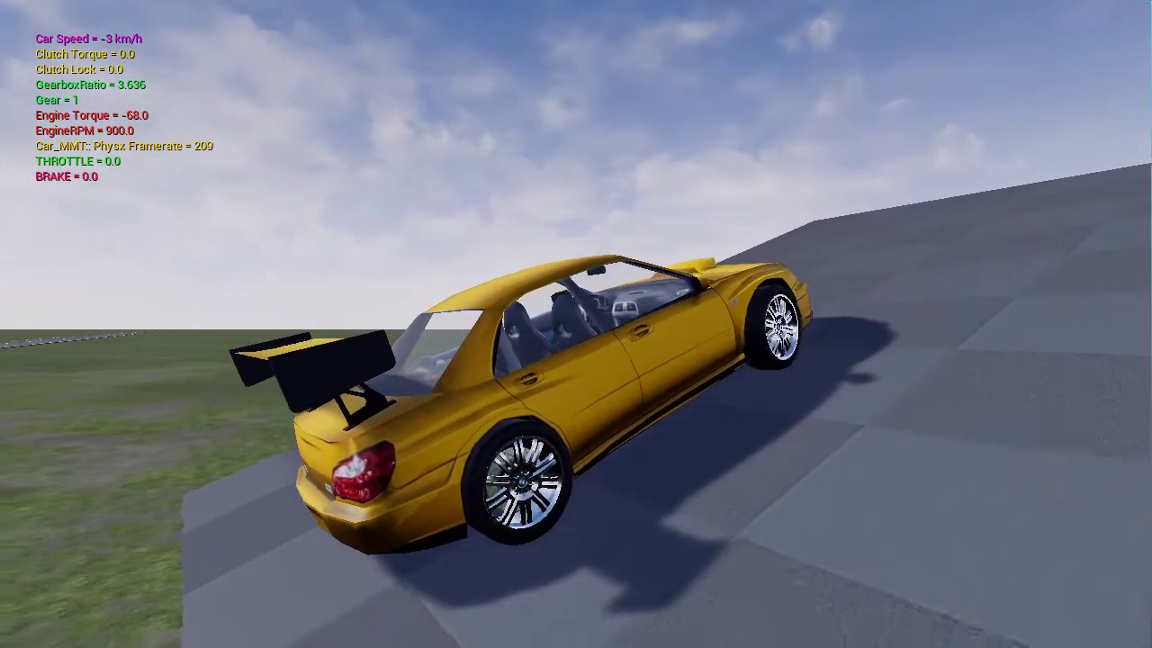
key("s")
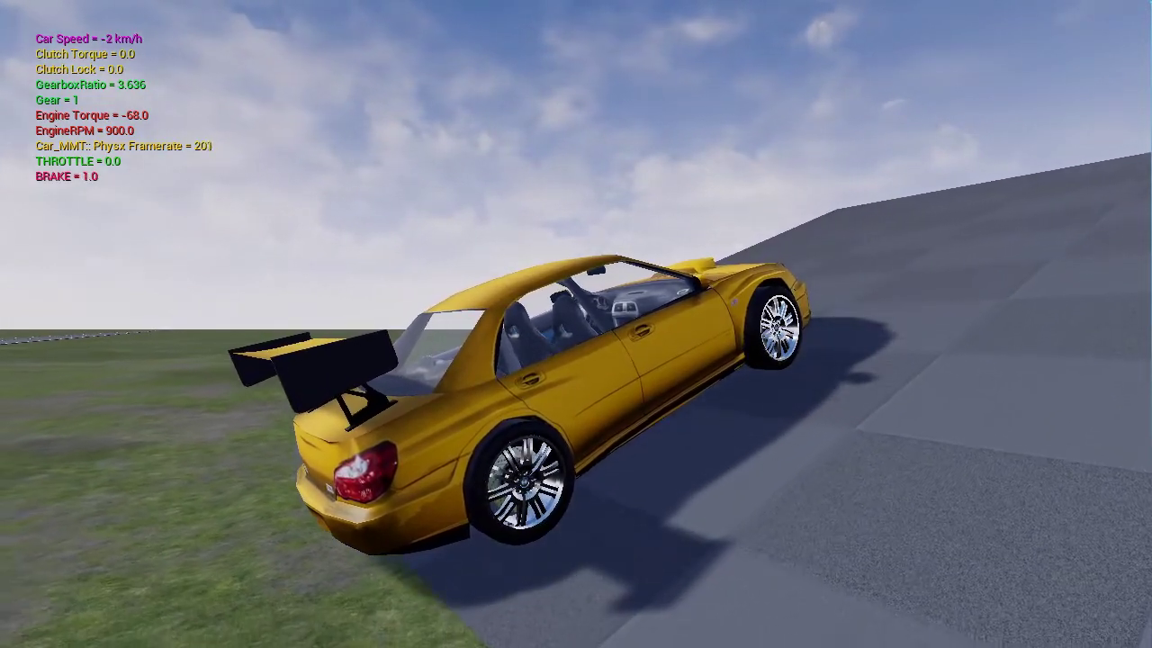